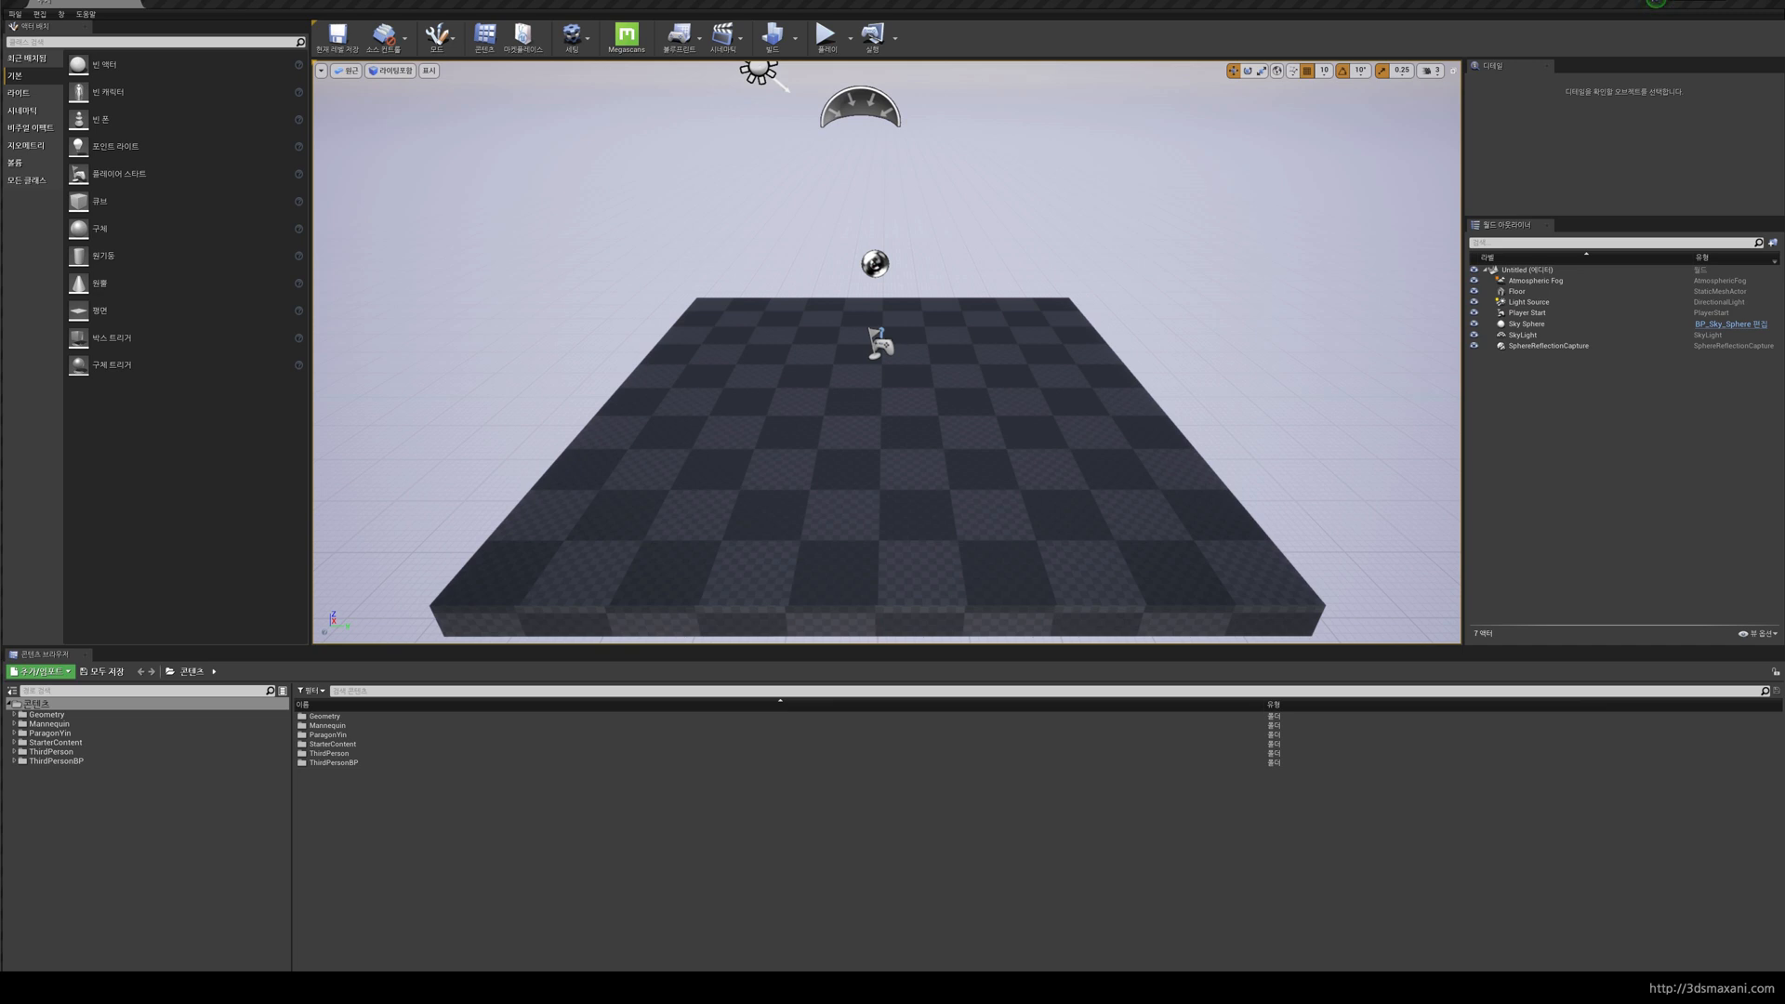
Step: Switch to the character scene in 3ds Max and set the animation time to frame 0
key("alt+Tab")
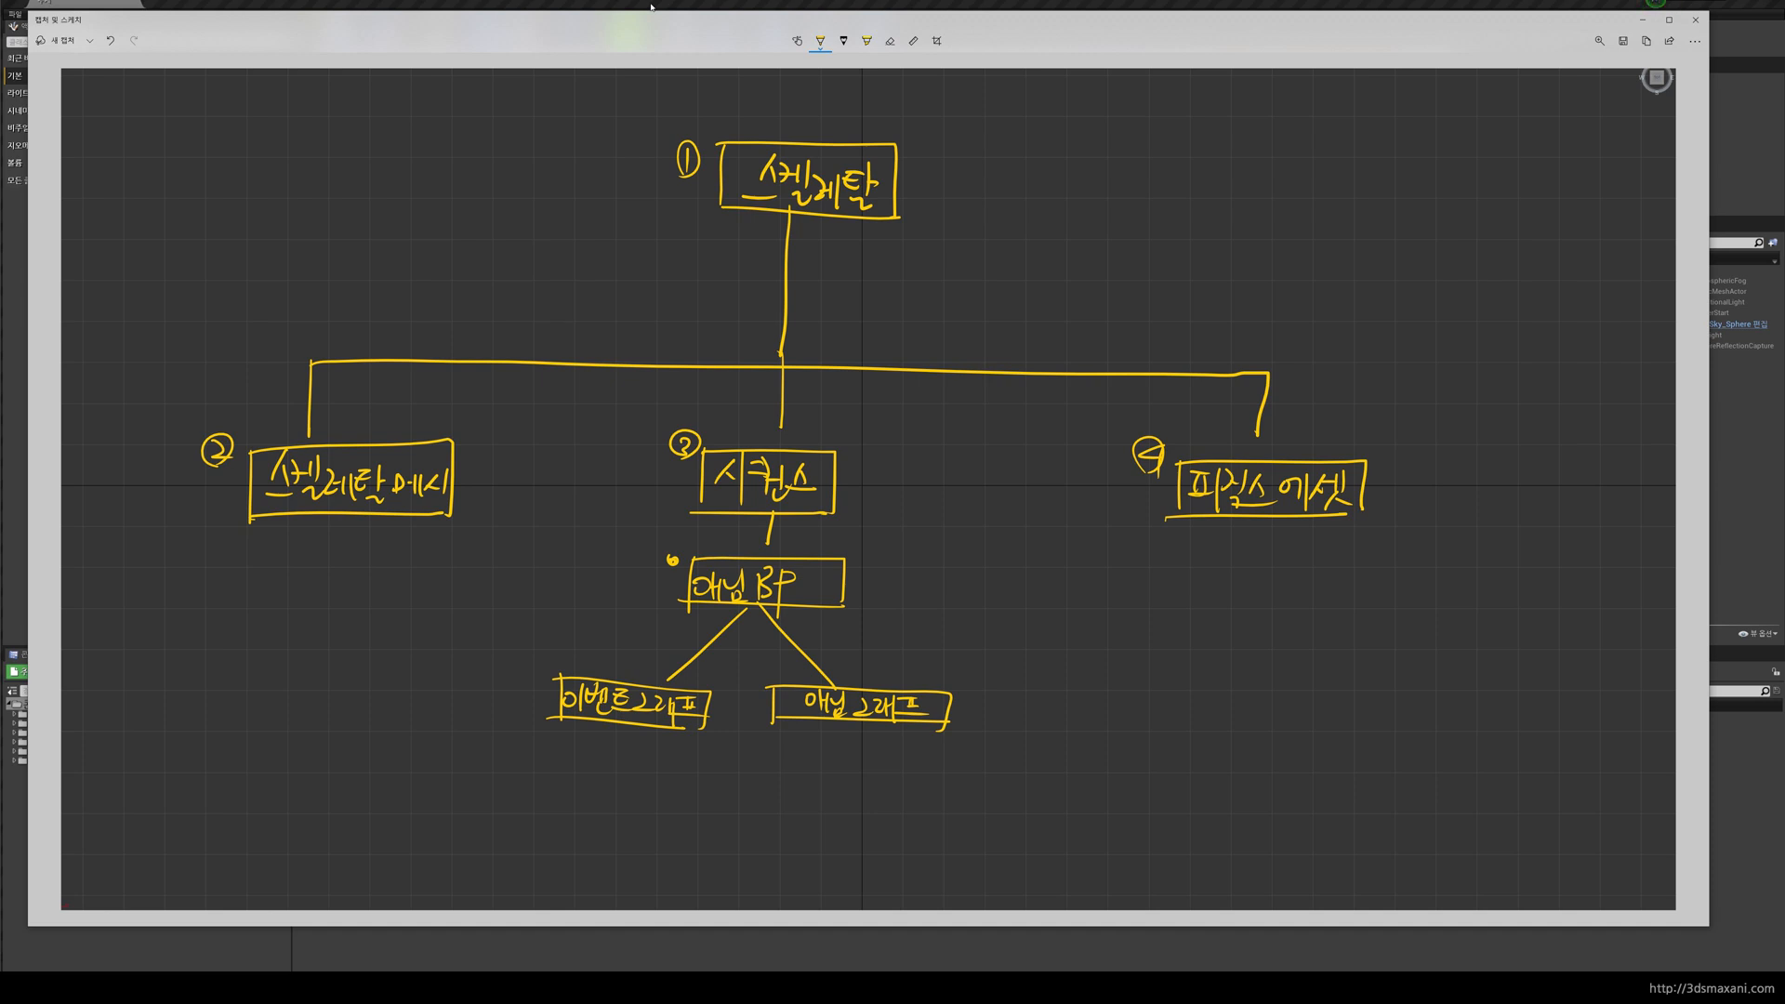
mouse_move(726, 138)
left_mouse_down()
mouse_move(756, 129)
mouse_move(727, 138)
left_mouse_up()
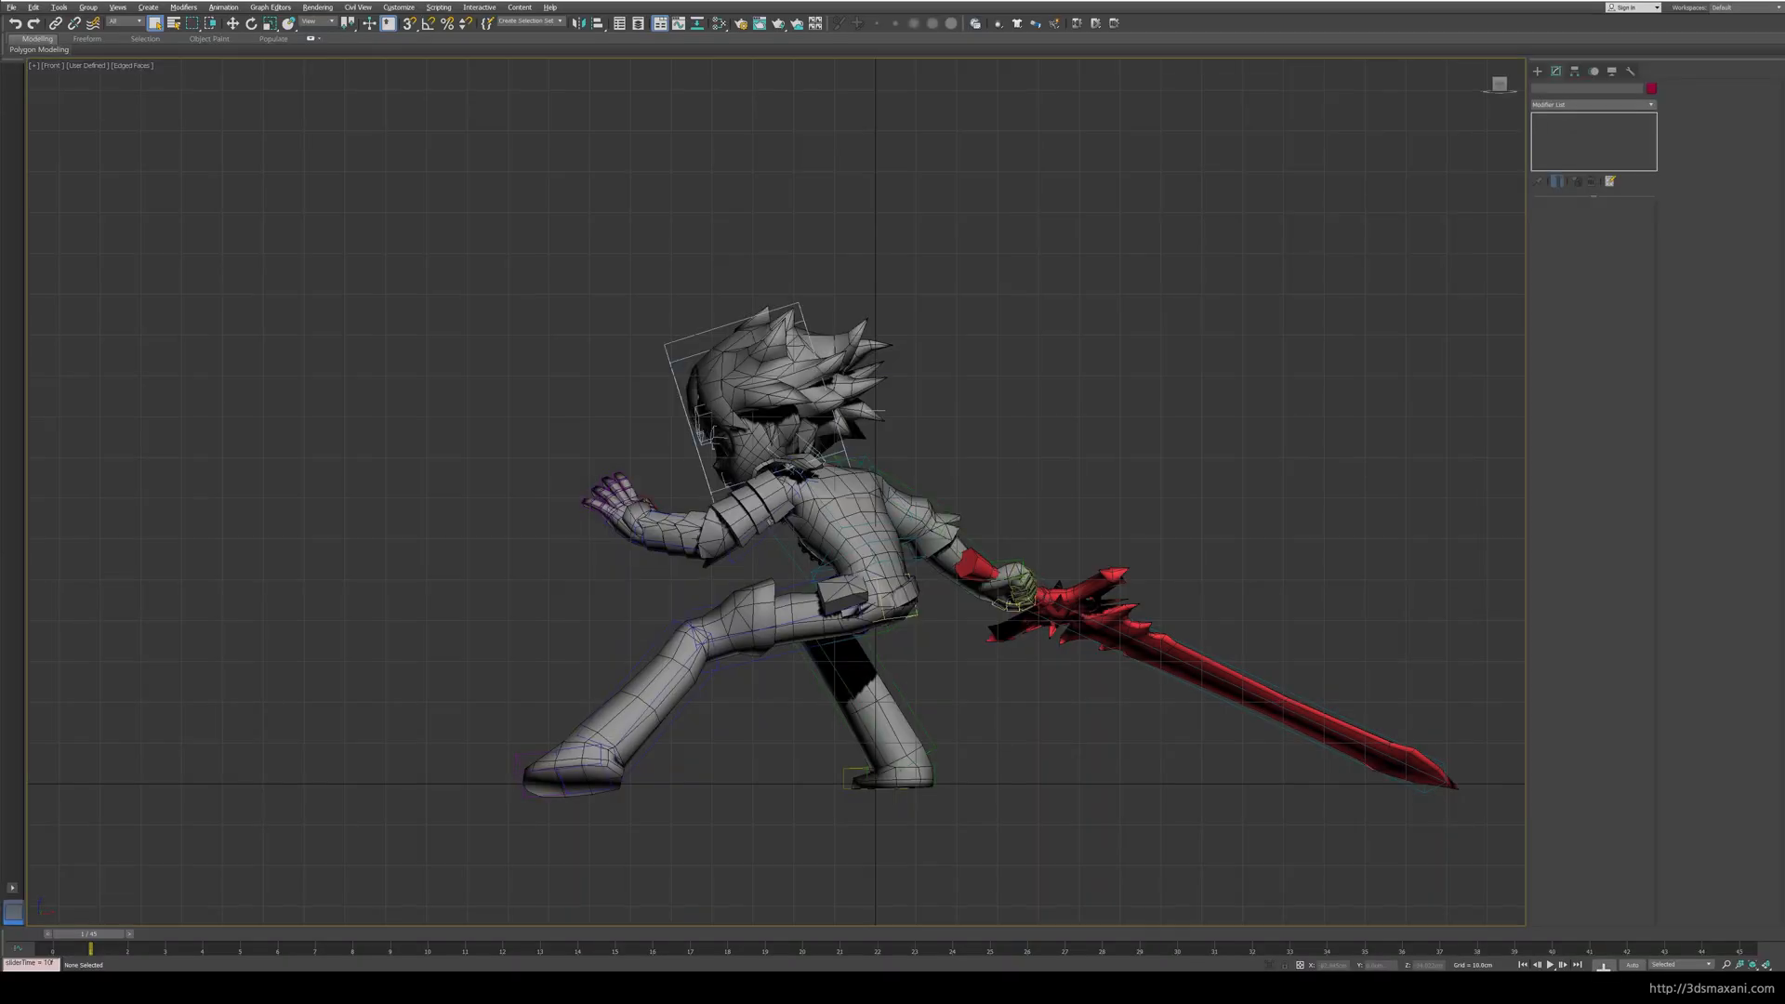
middle_click_drag(700, 759, 626, 685)
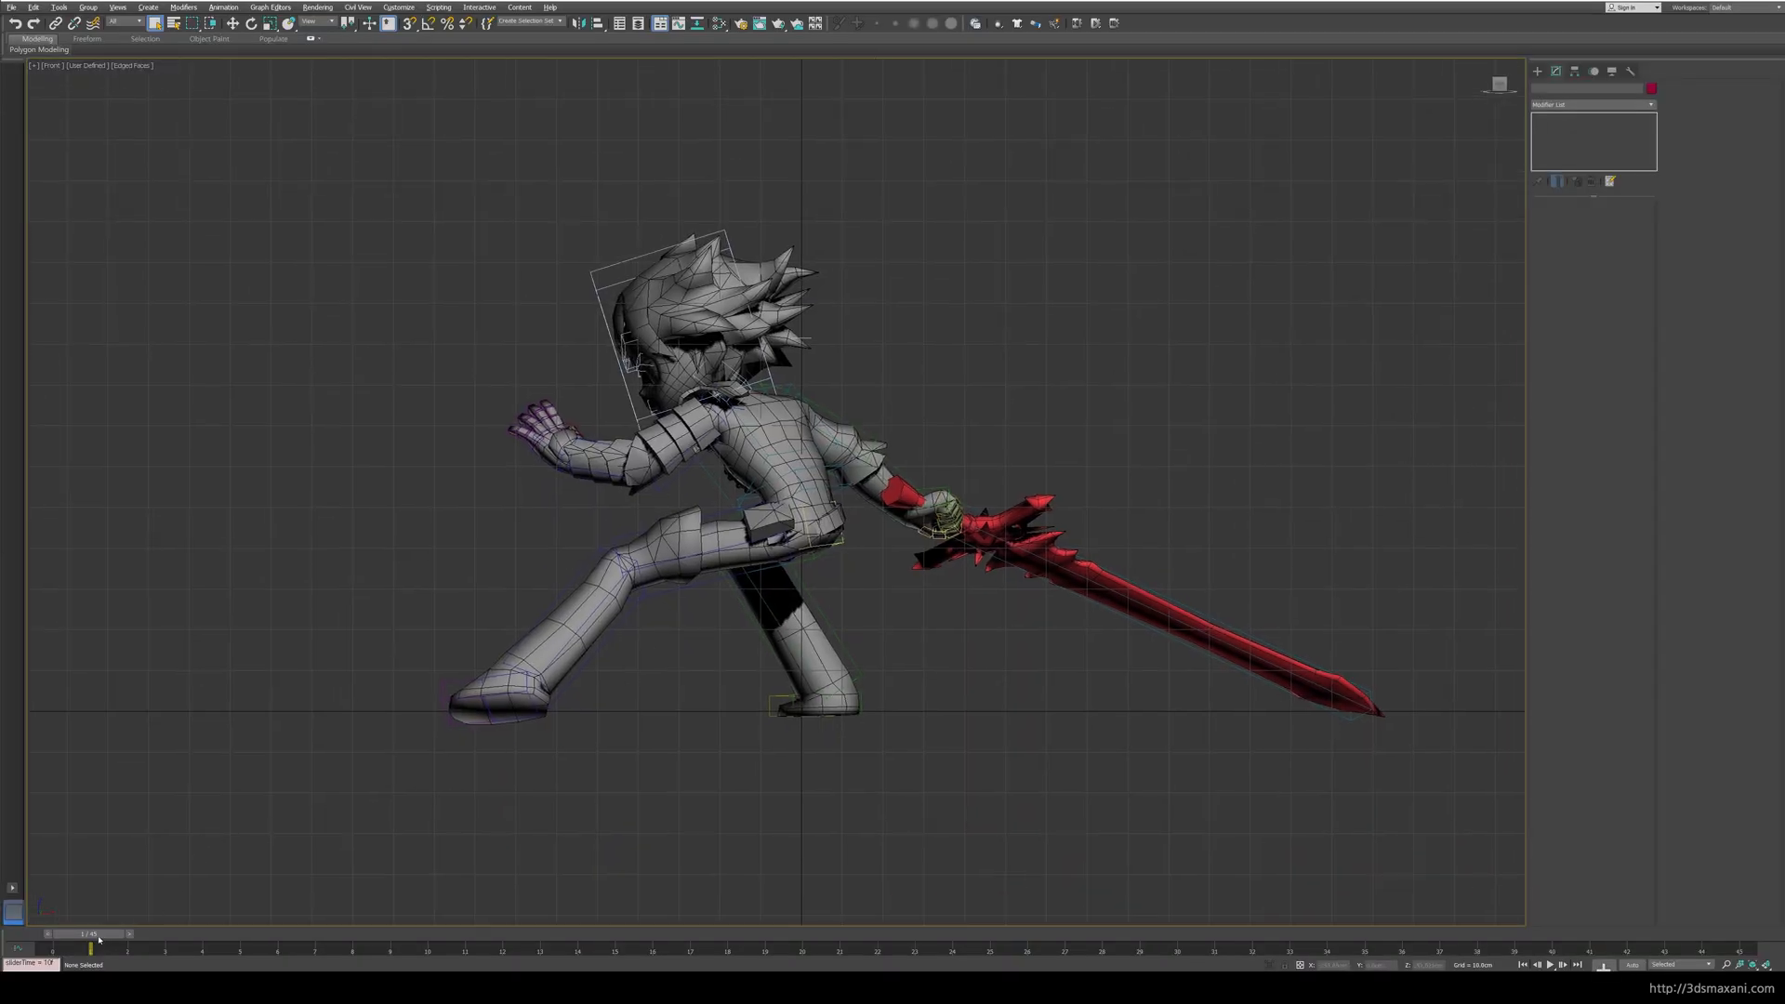
left_click_drag(98, 939, 42, 937)
key("q")
scroll(596, 714, "down", 3)
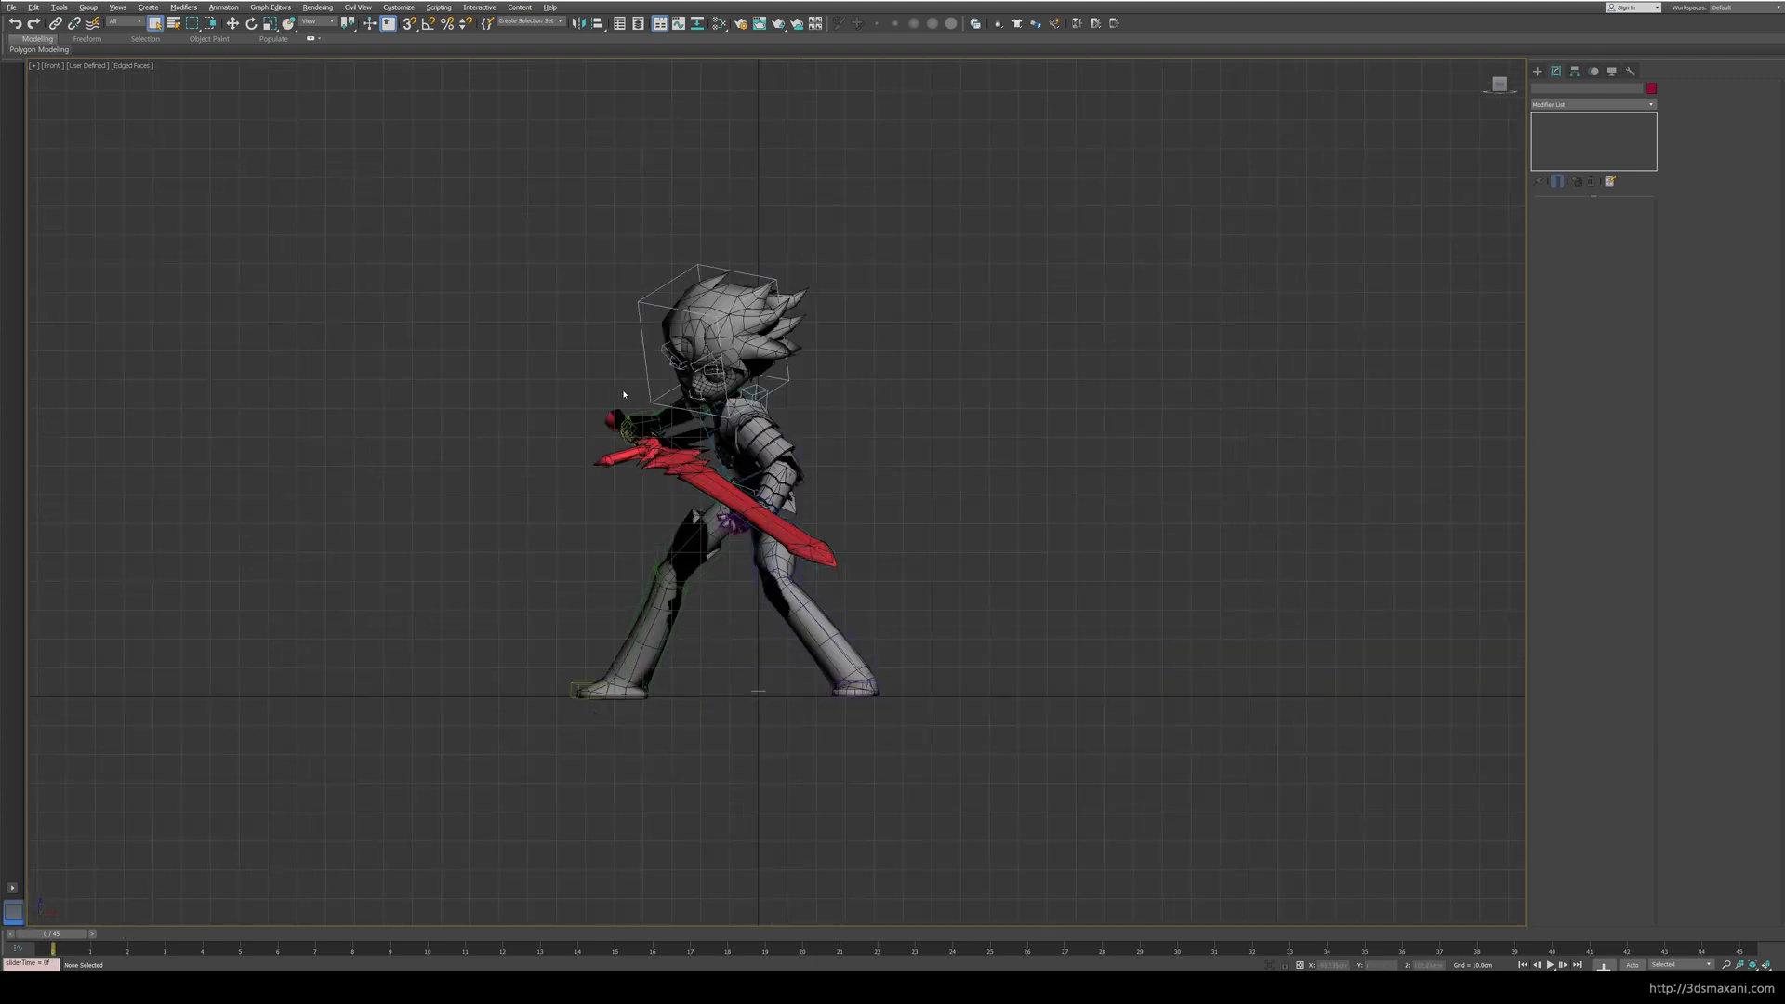
middle_click_drag(624, 394, 660, 364)
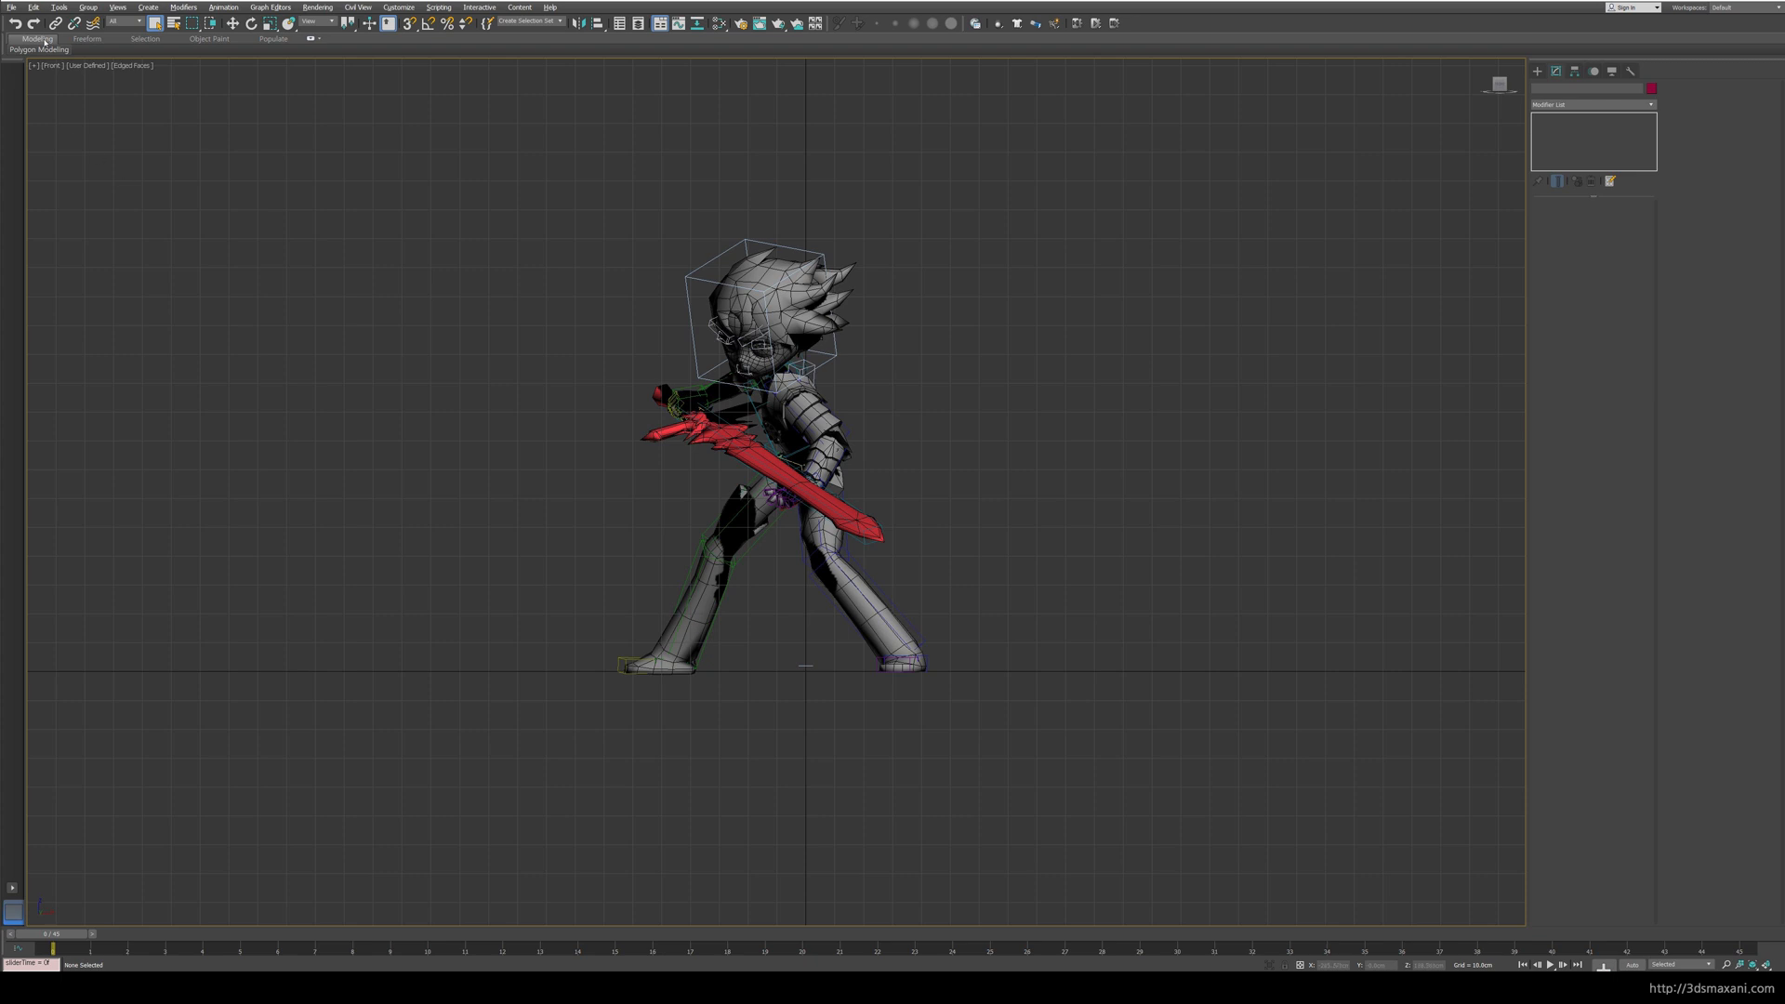
Step: Start exporting the scene and delete the two existing FBX files from the export folder
left_click(11, 6)
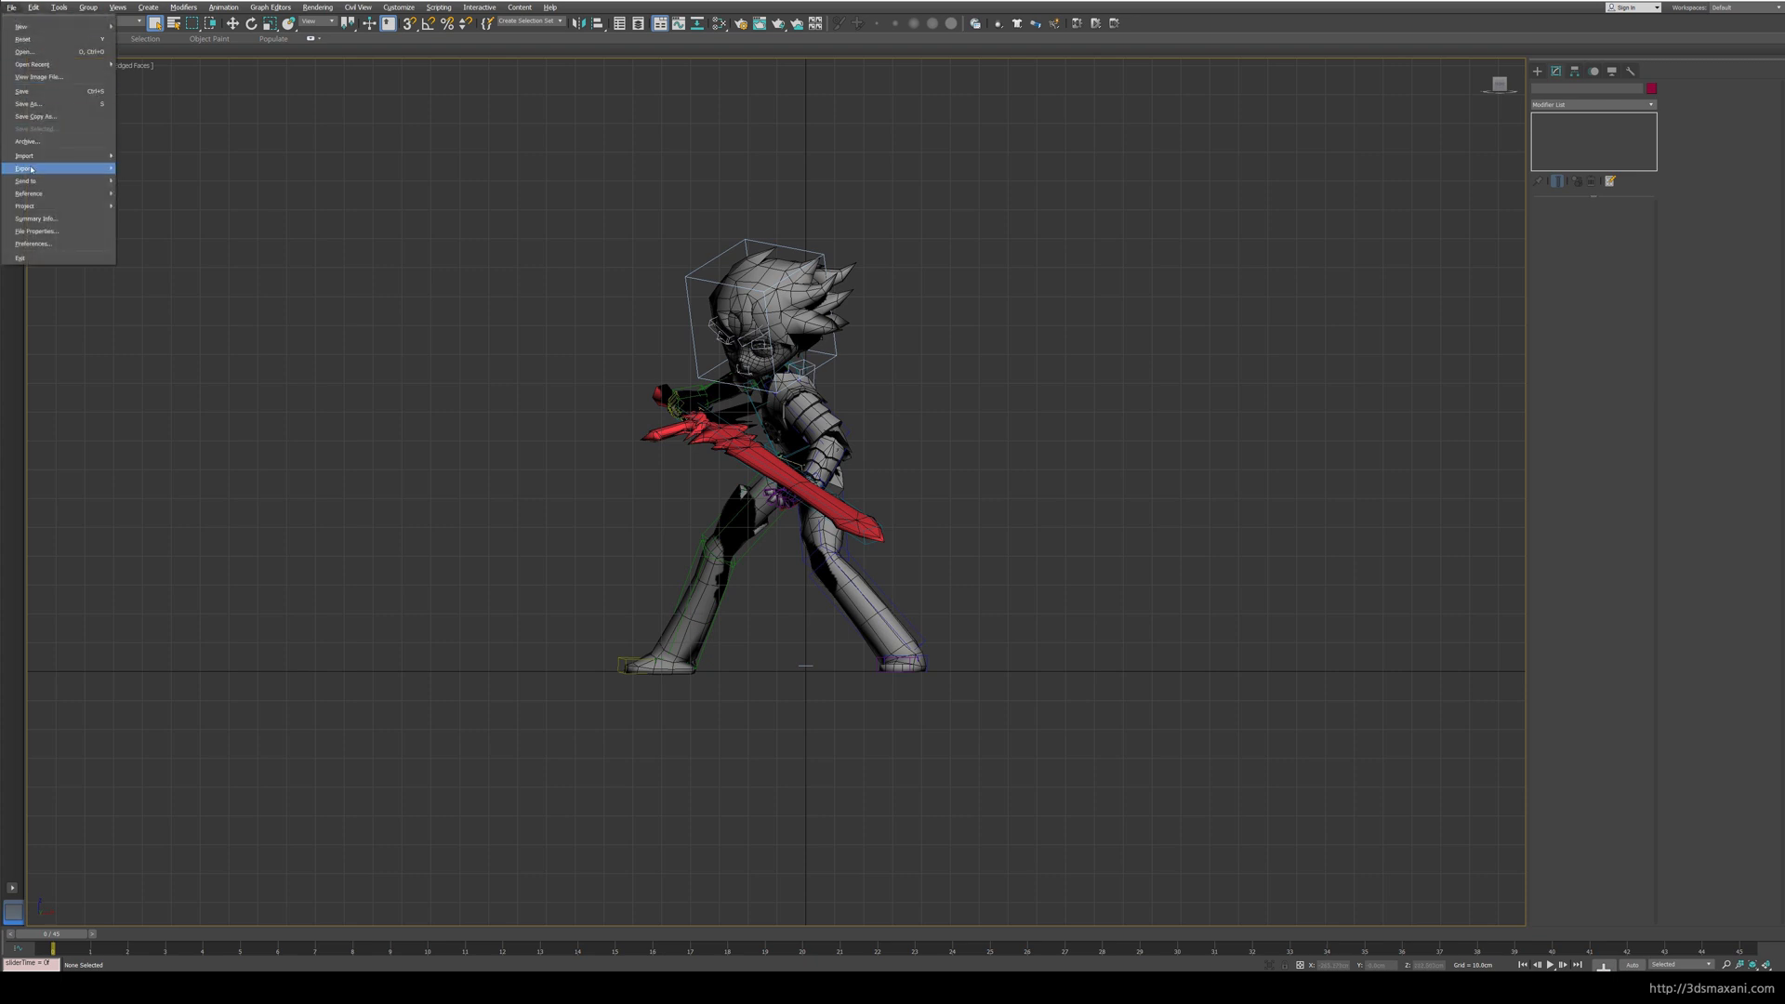
mouse_move(32, 169)
left_click(141, 169)
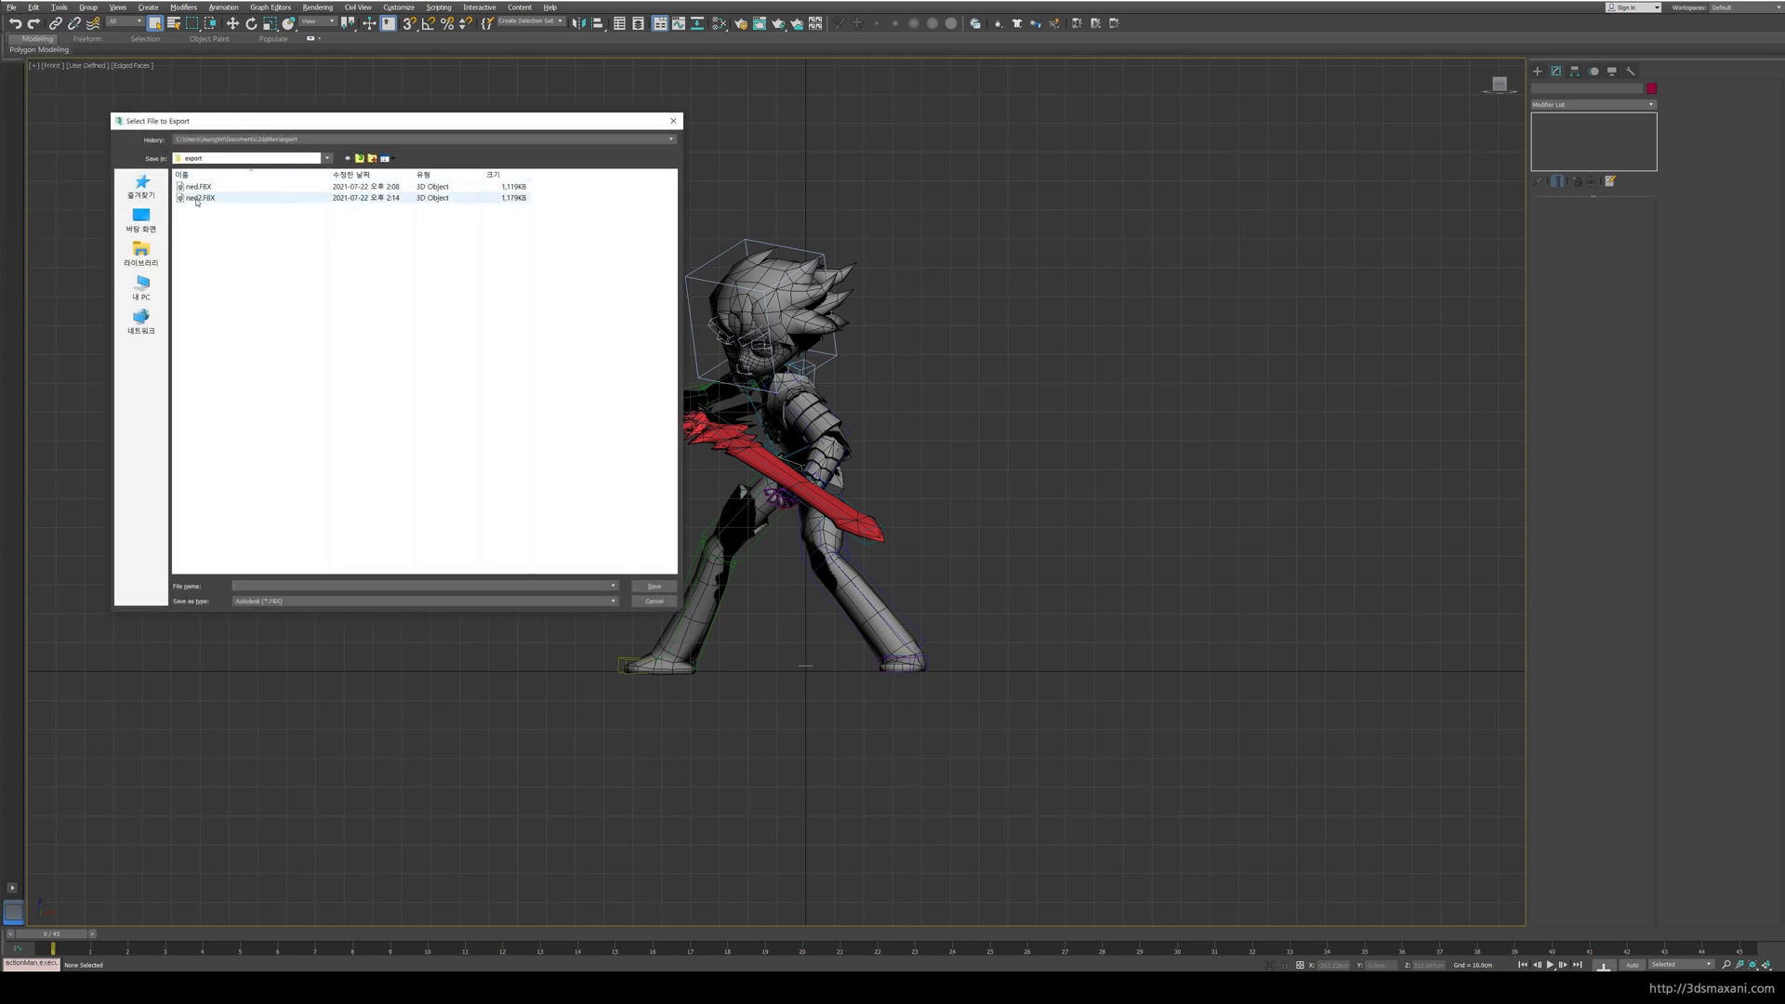
left_click(198, 187)
key("Delete")
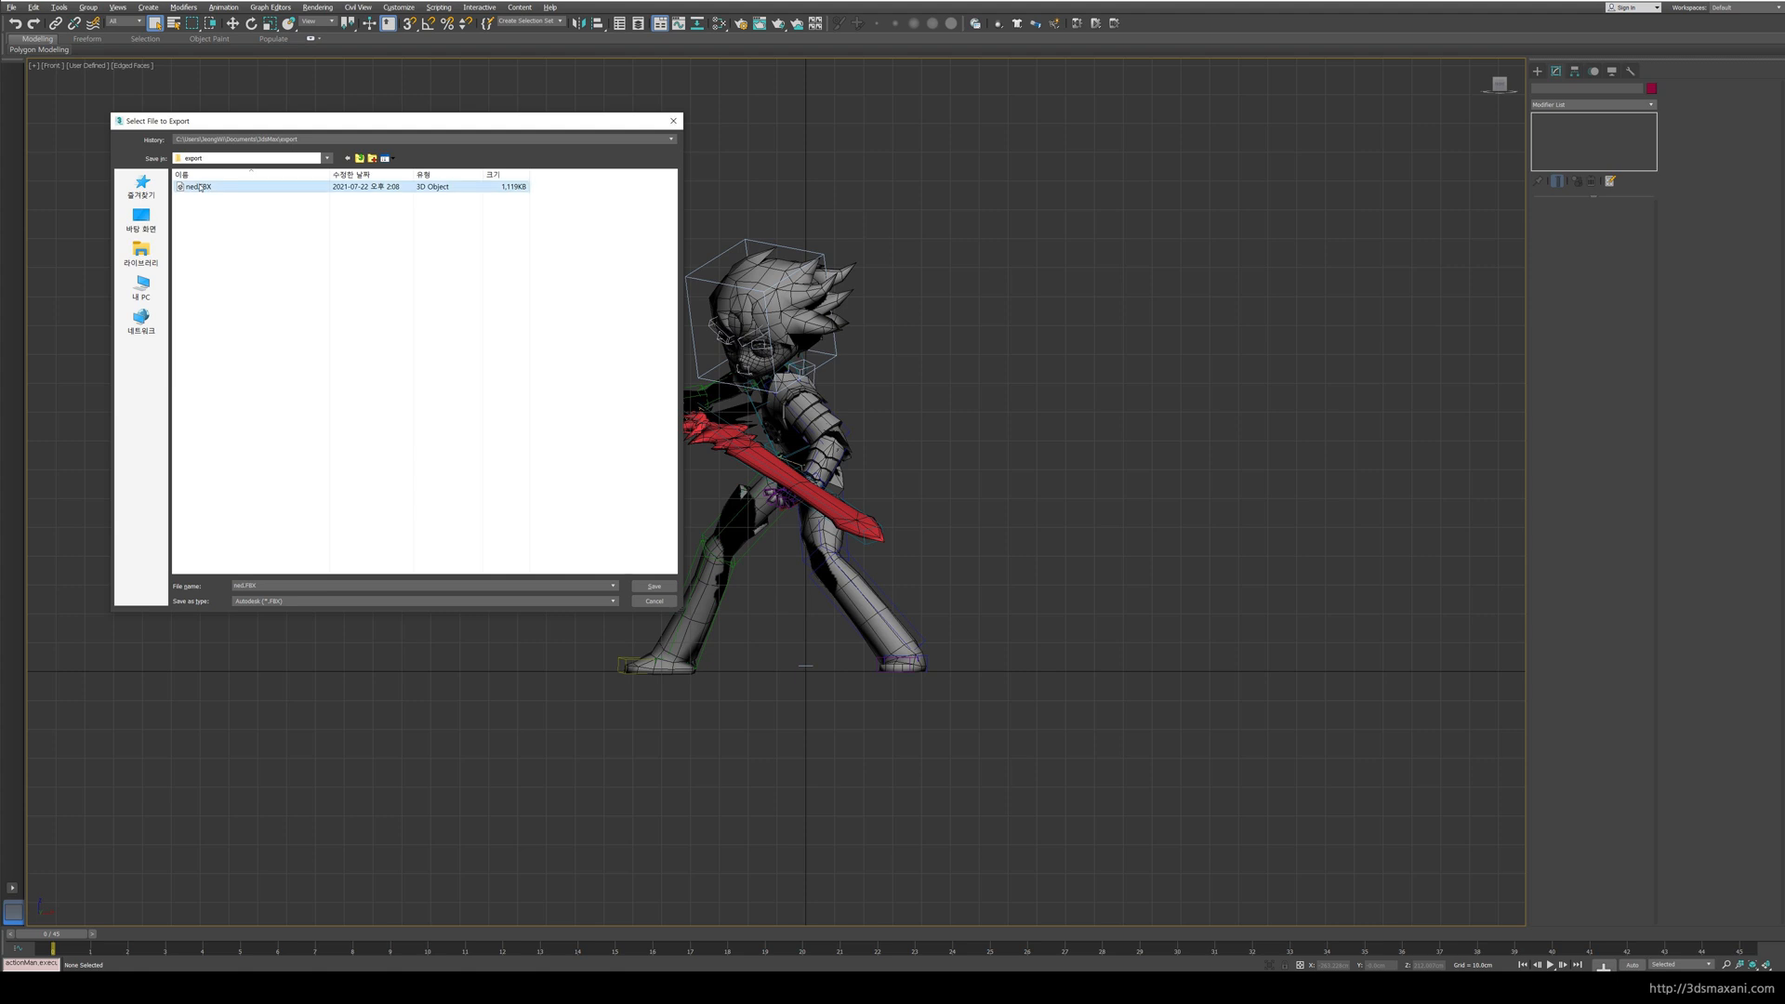
key("Delete")
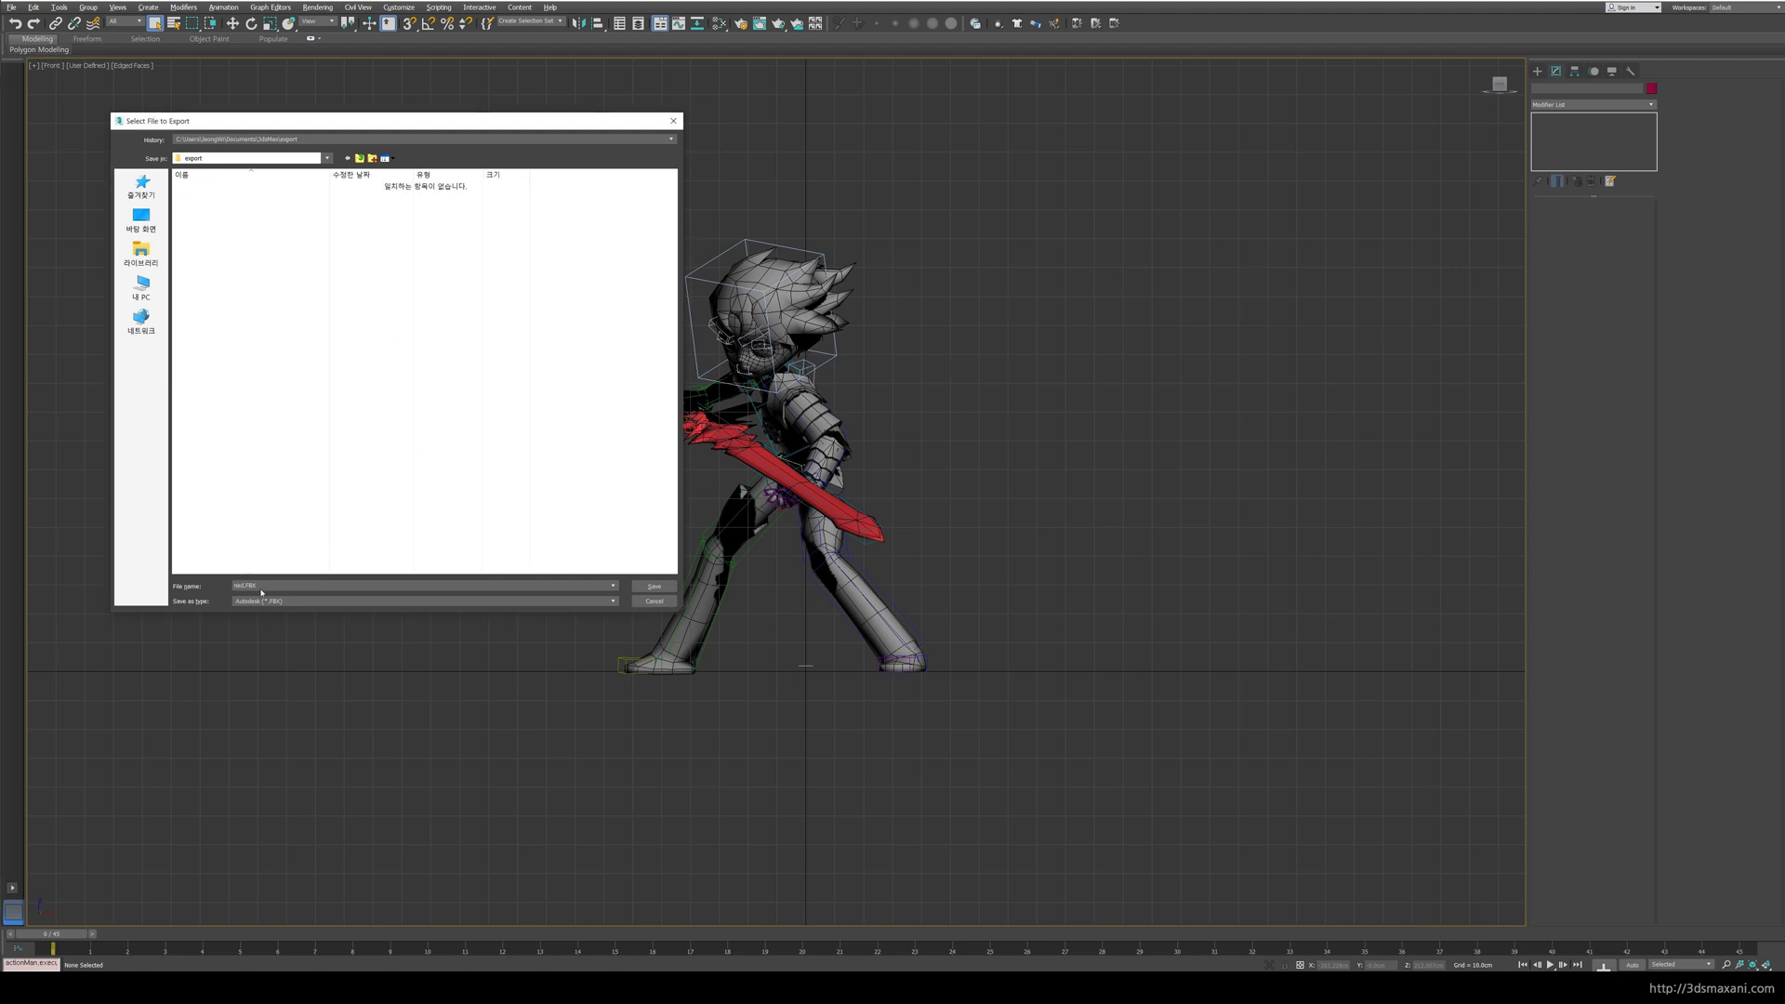
Step: Export the scene as FBX with Smoothing Groups, Animation, Bake Animation and Deformations enabled, and dismiss the export warnings
left_click(654, 586)
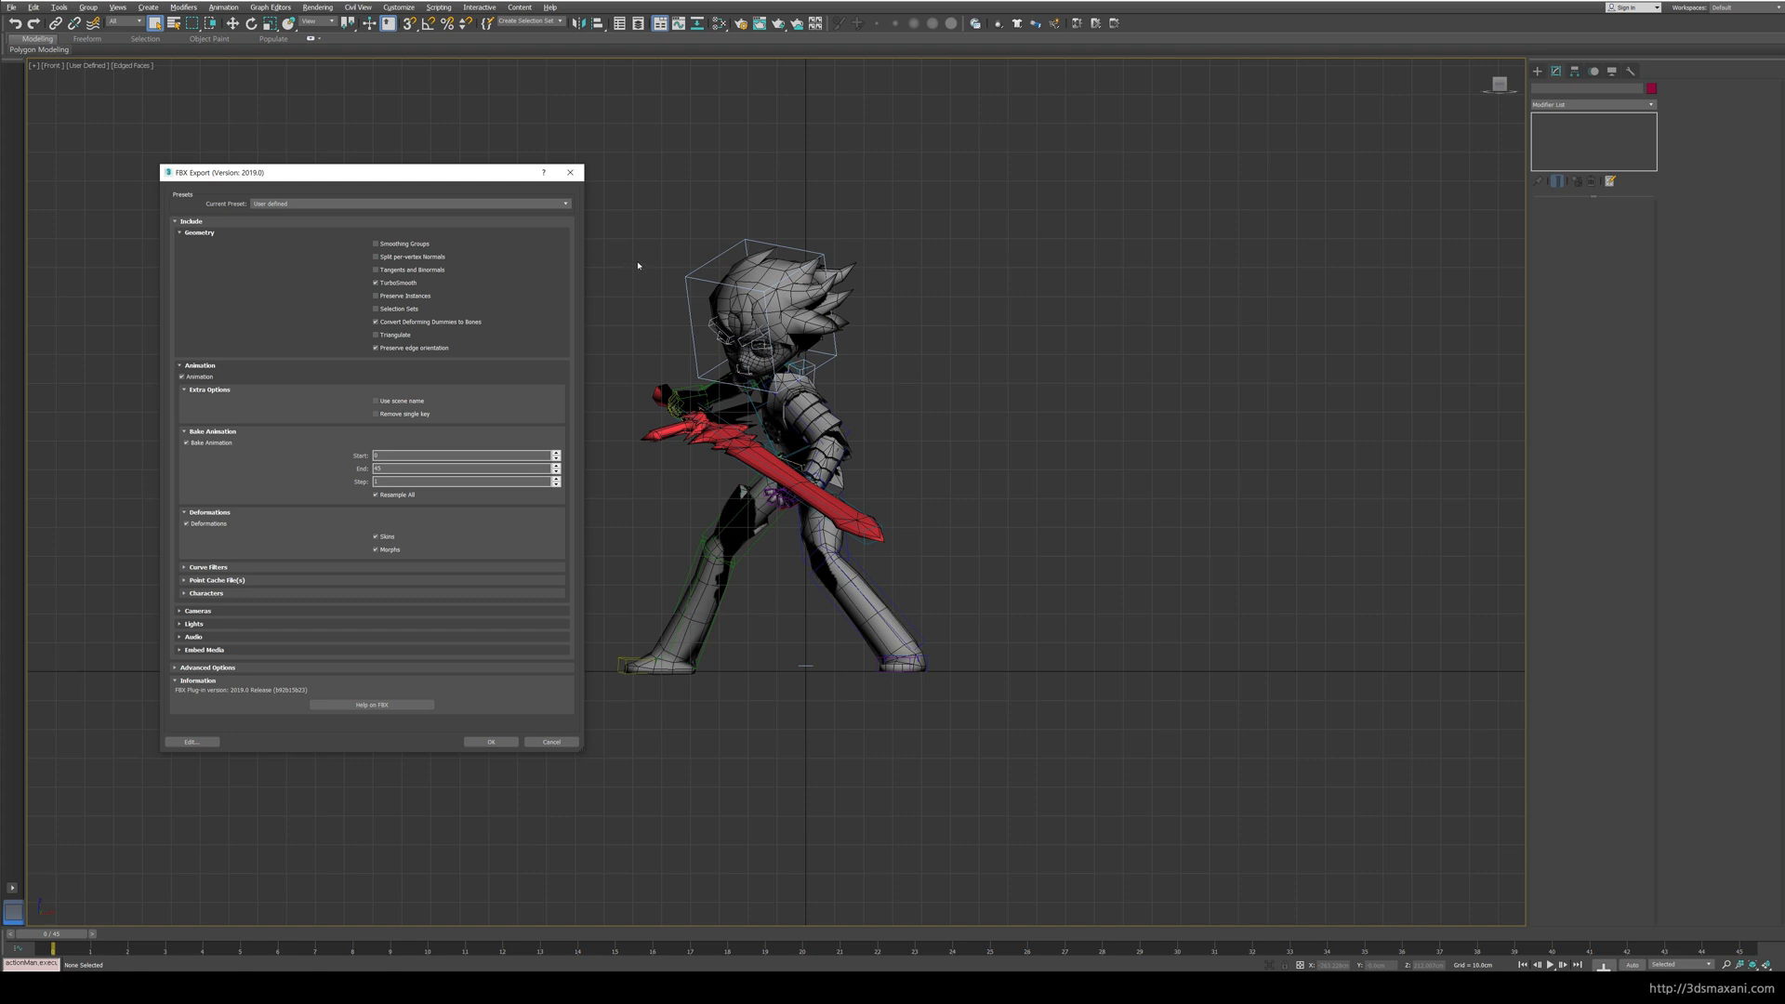
left_click_drag(307, 184, 270, 157)
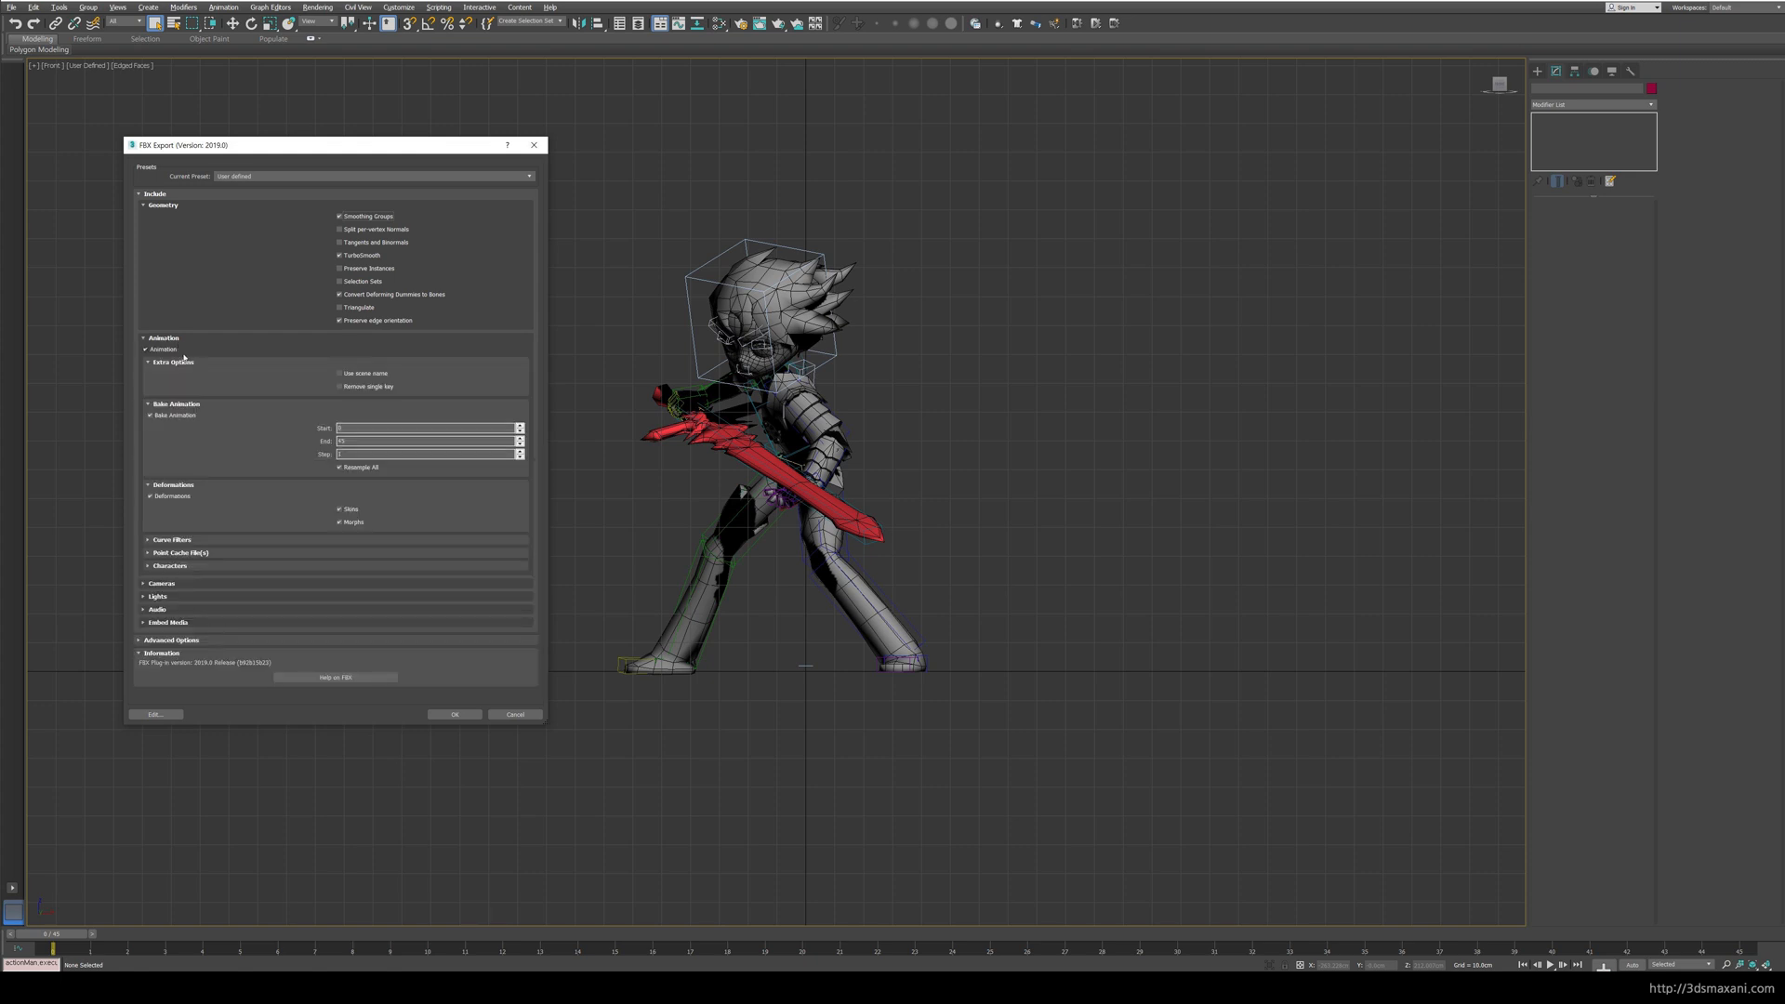
left_click(149, 352)
left_click(149, 351)
left_click(150, 416)
left_click(151, 416)
left_click(152, 496)
left_click(152, 496)
left_click(455, 714)
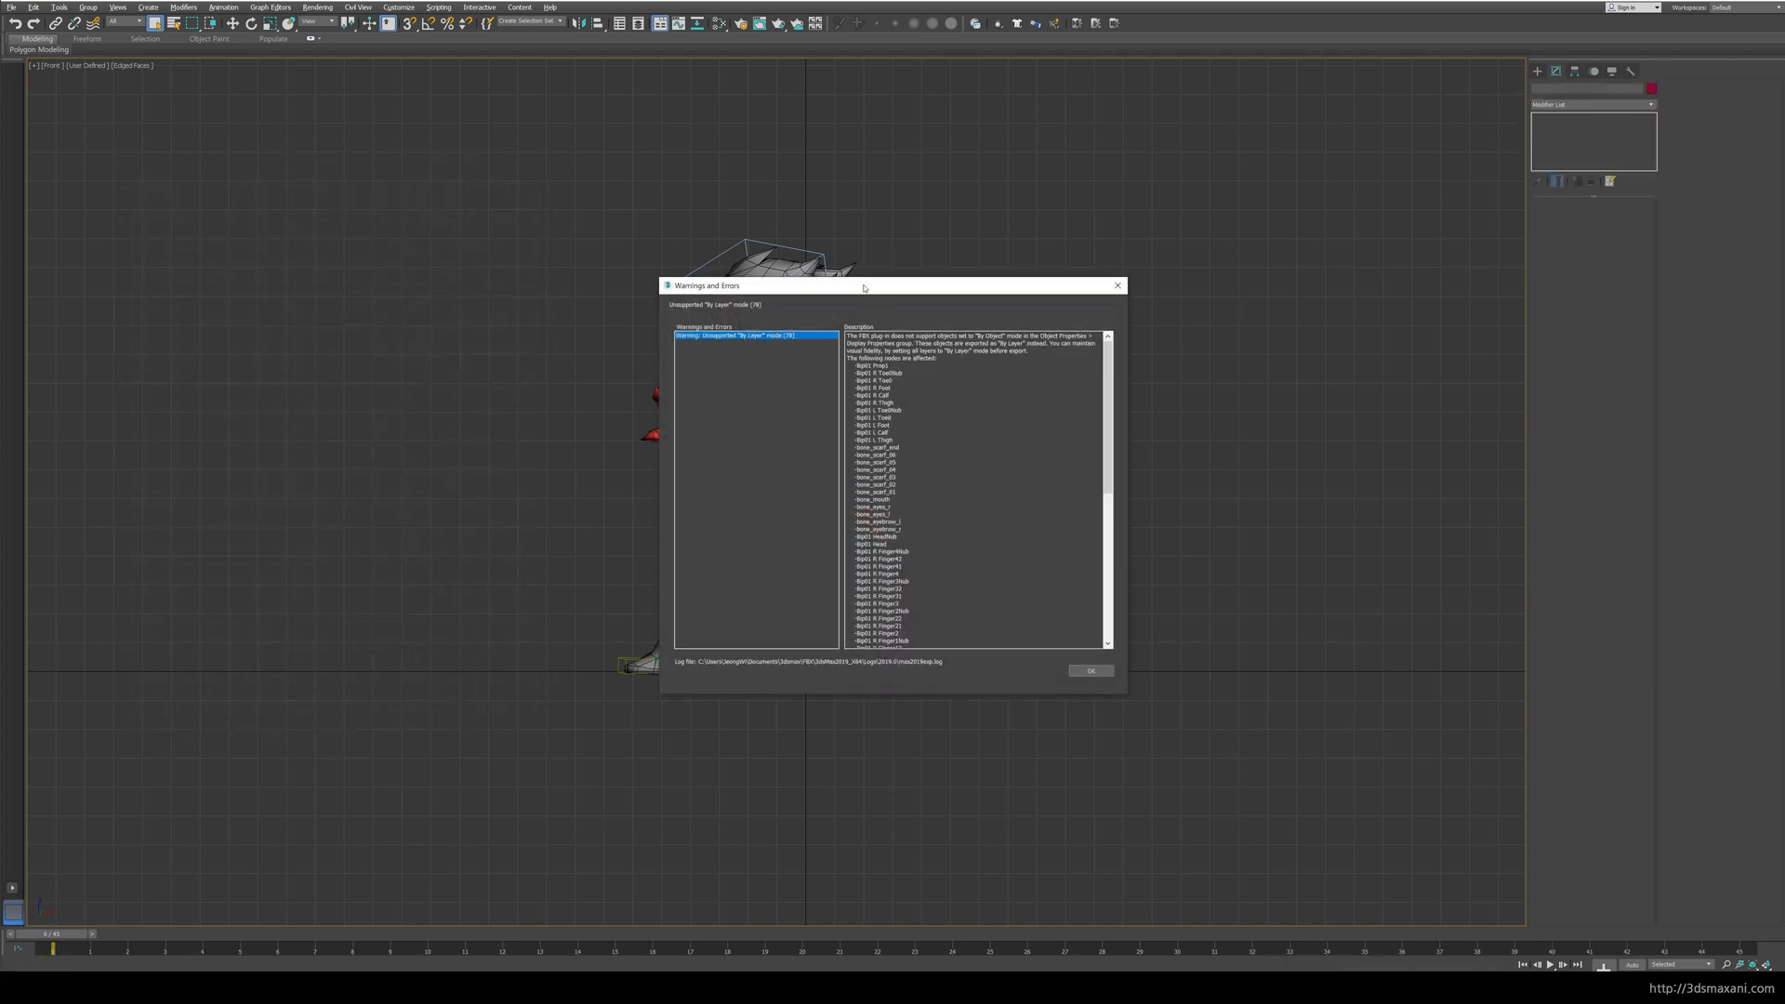
left_click_drag(867, 289, 269, 216)
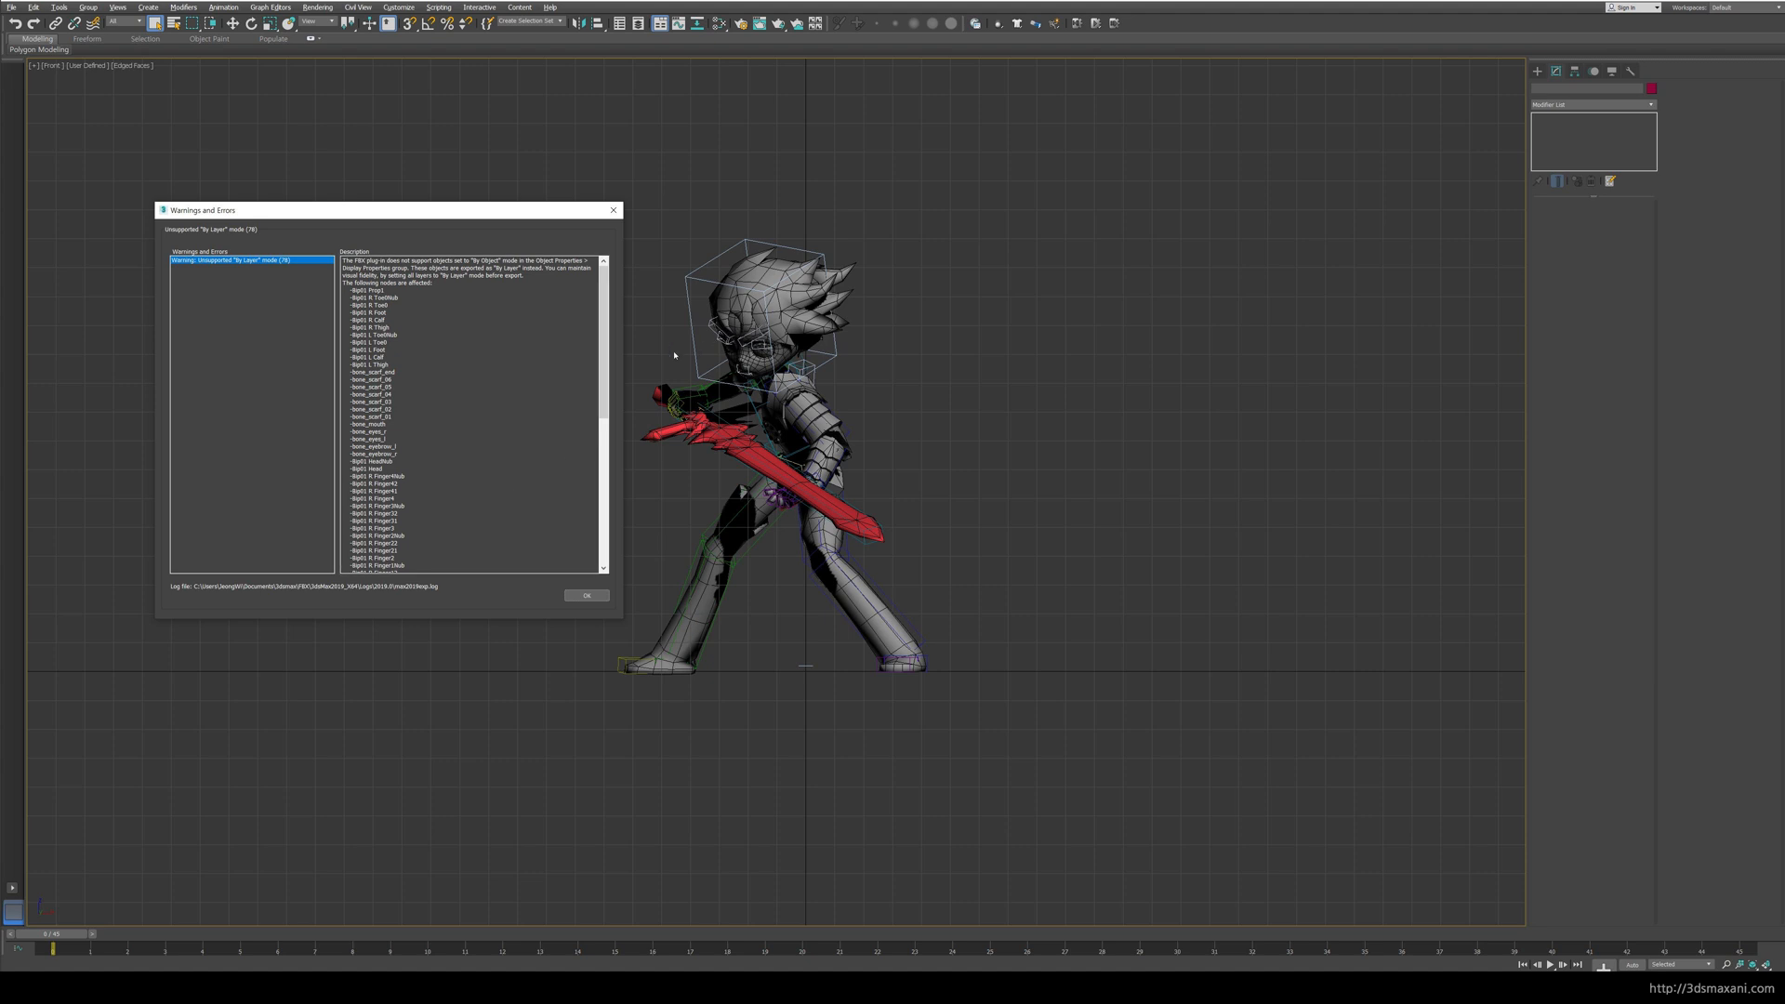
left_click_drag(481, 261, 512, 268)
left_click(586, 598)
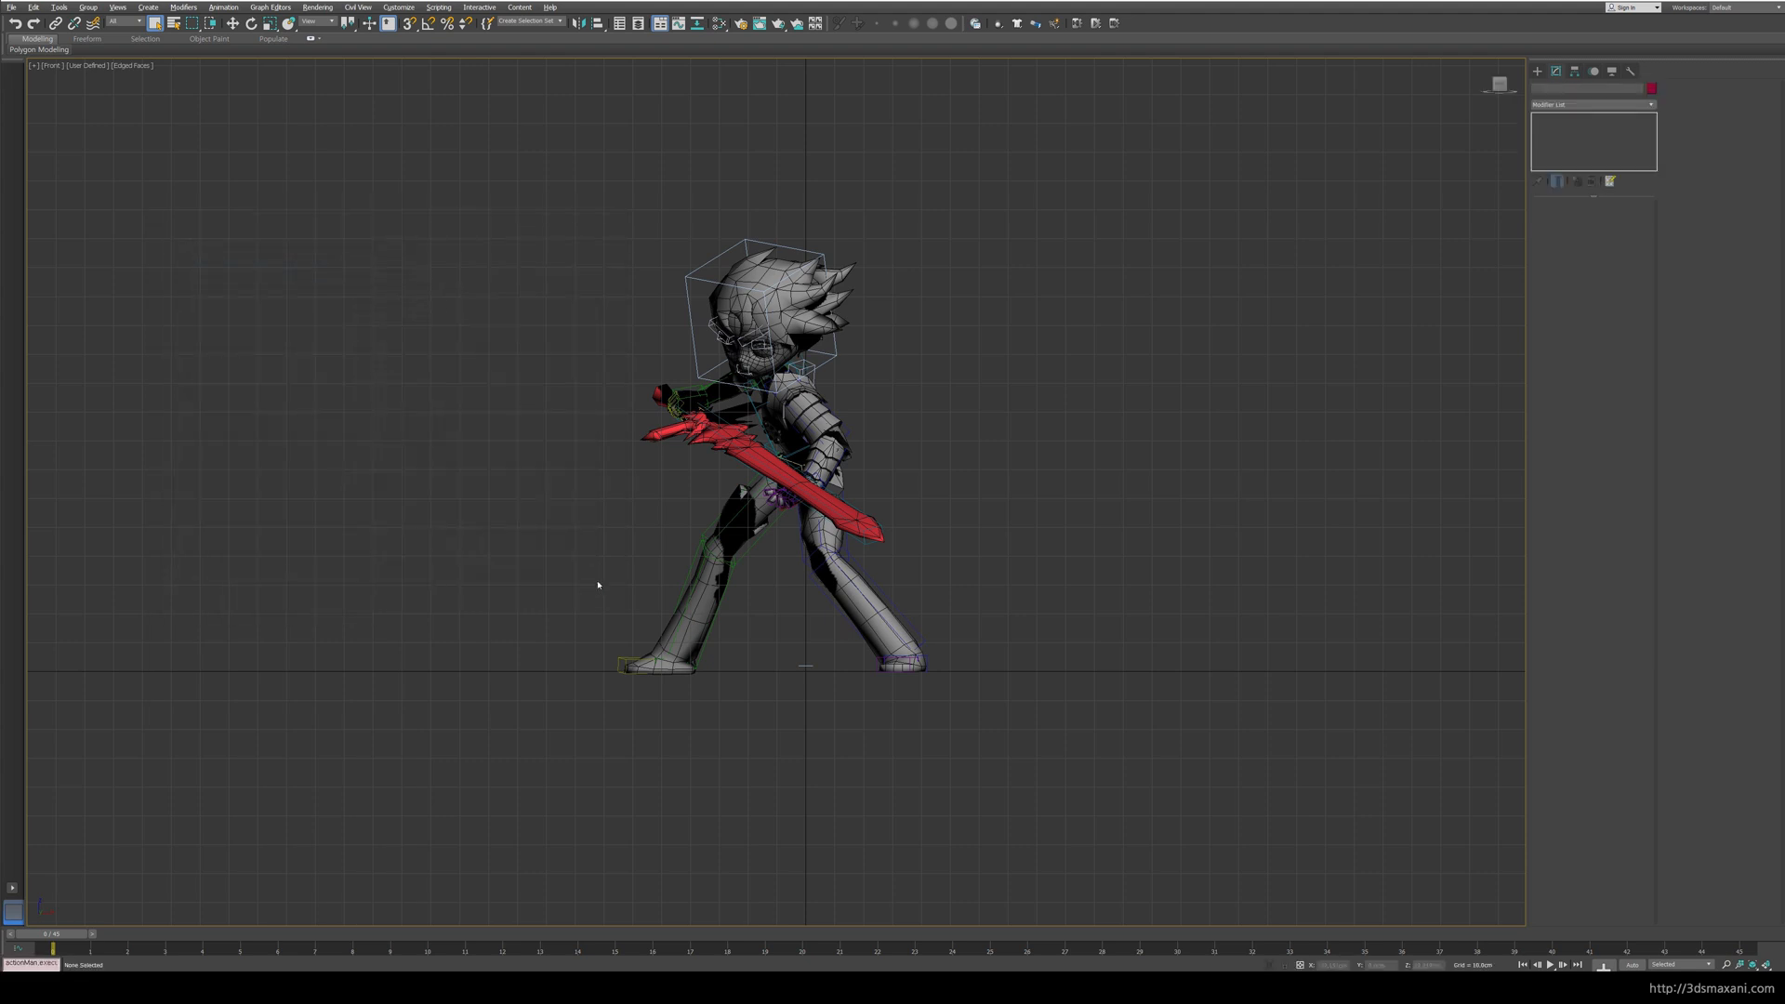
Step: Try switching the head mesh's Rendering Control from By Object to By Layer in its Object Properties
left_click(771, 316)
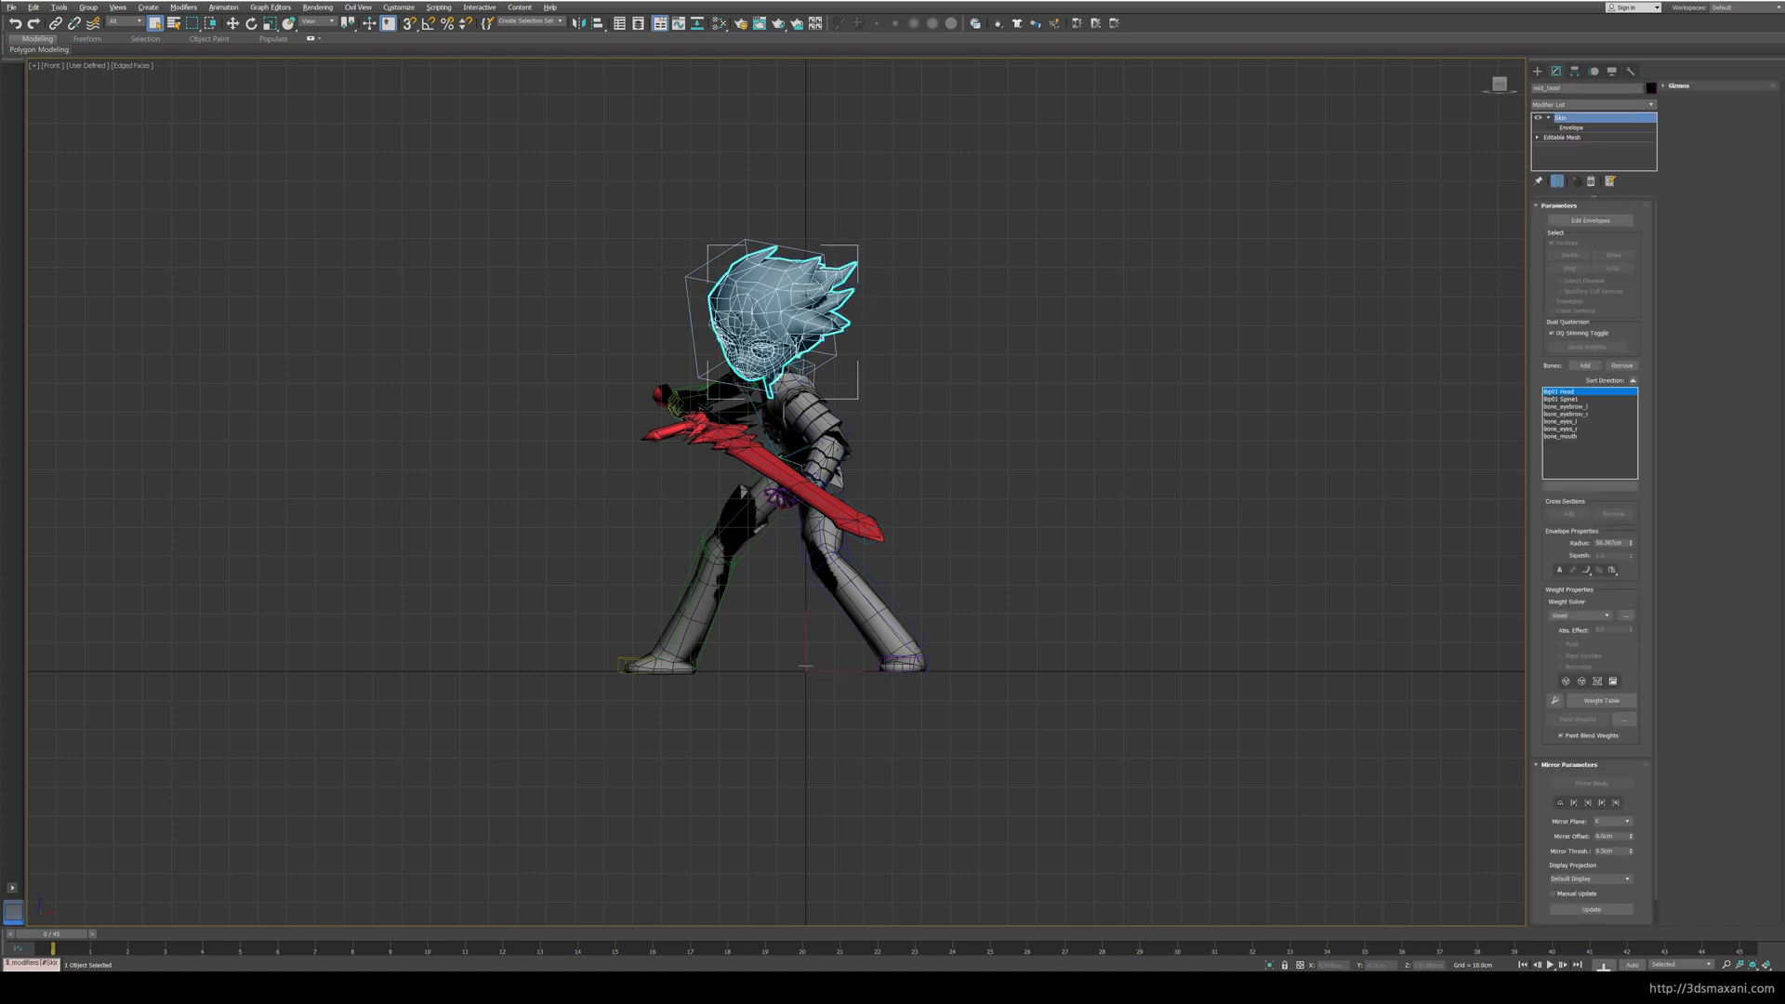
right_click(806, 300)
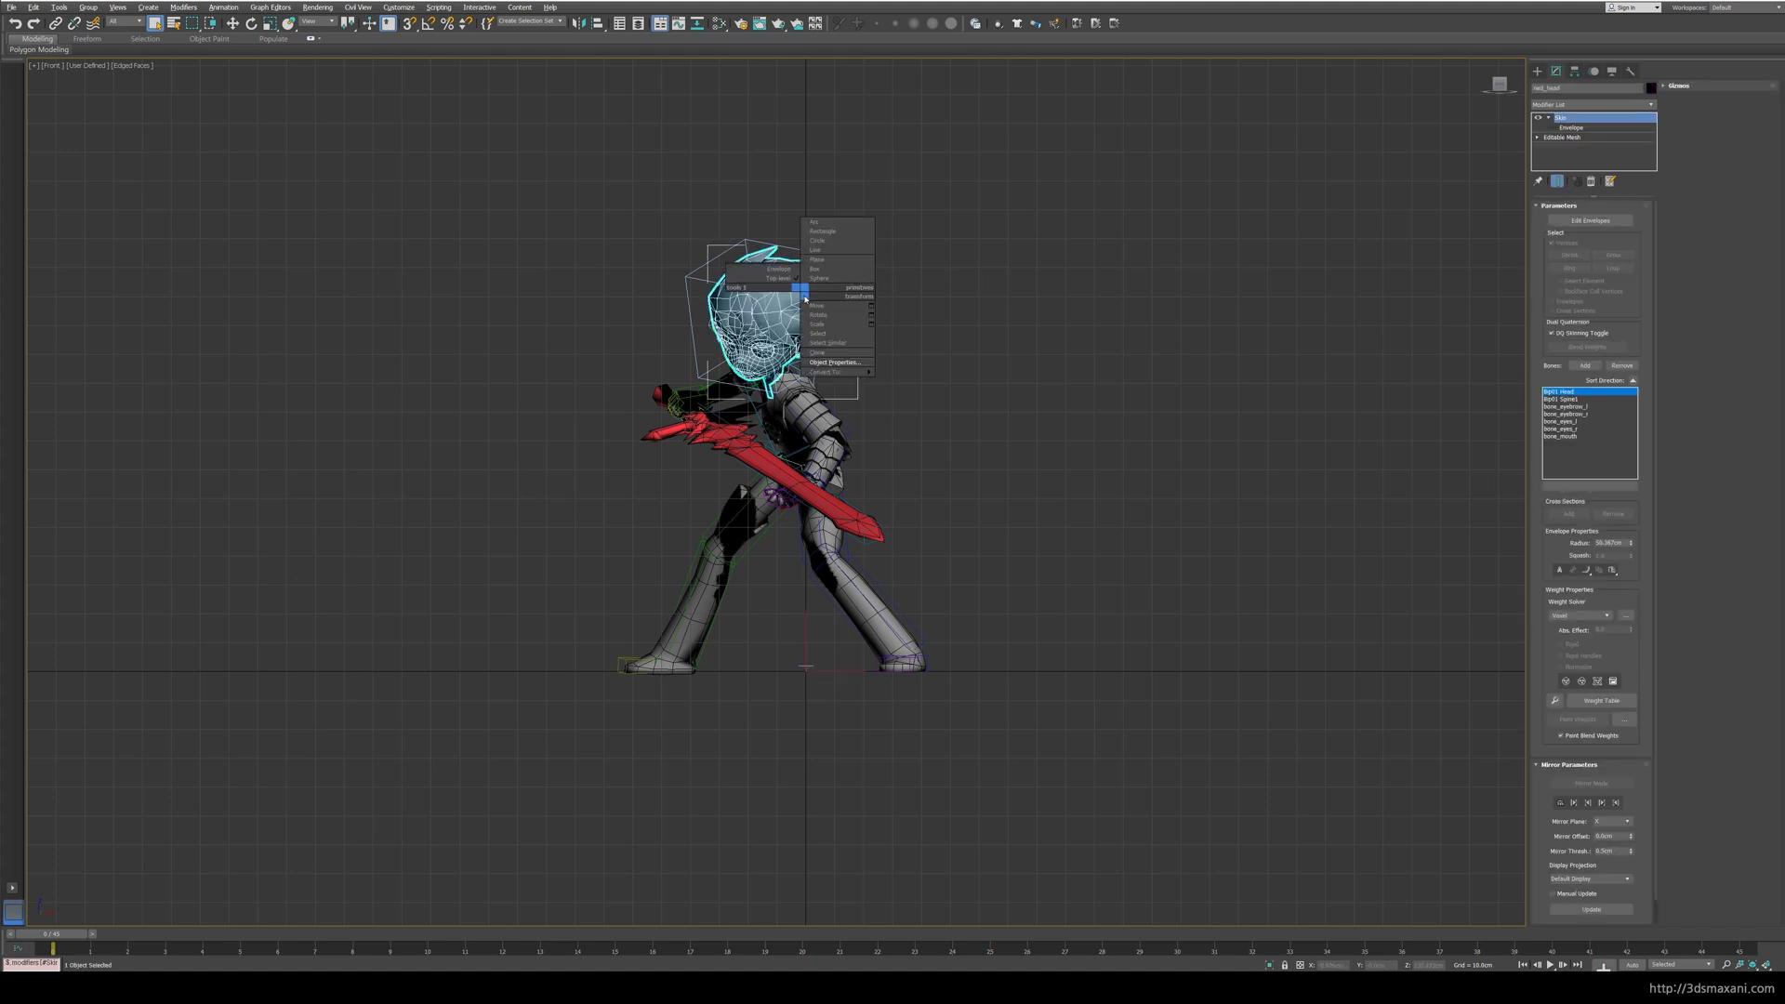
left_click(839, 362)
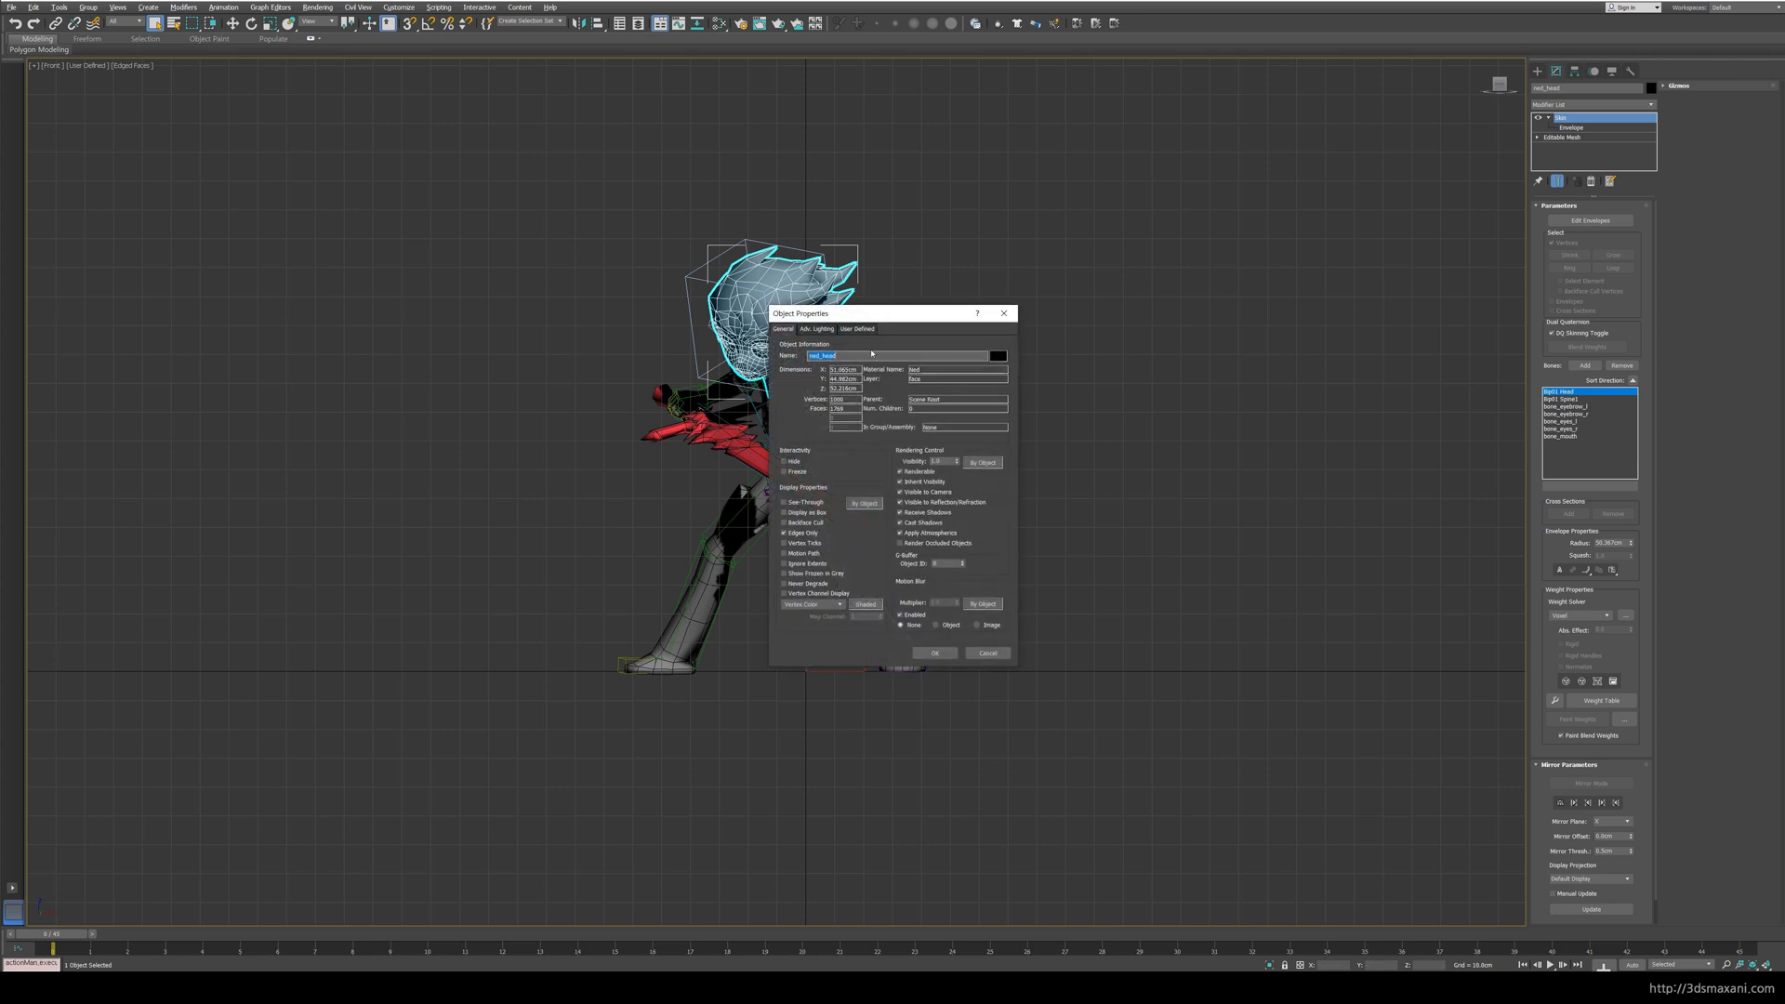
left_click_drag(875, 311, 464, 253)
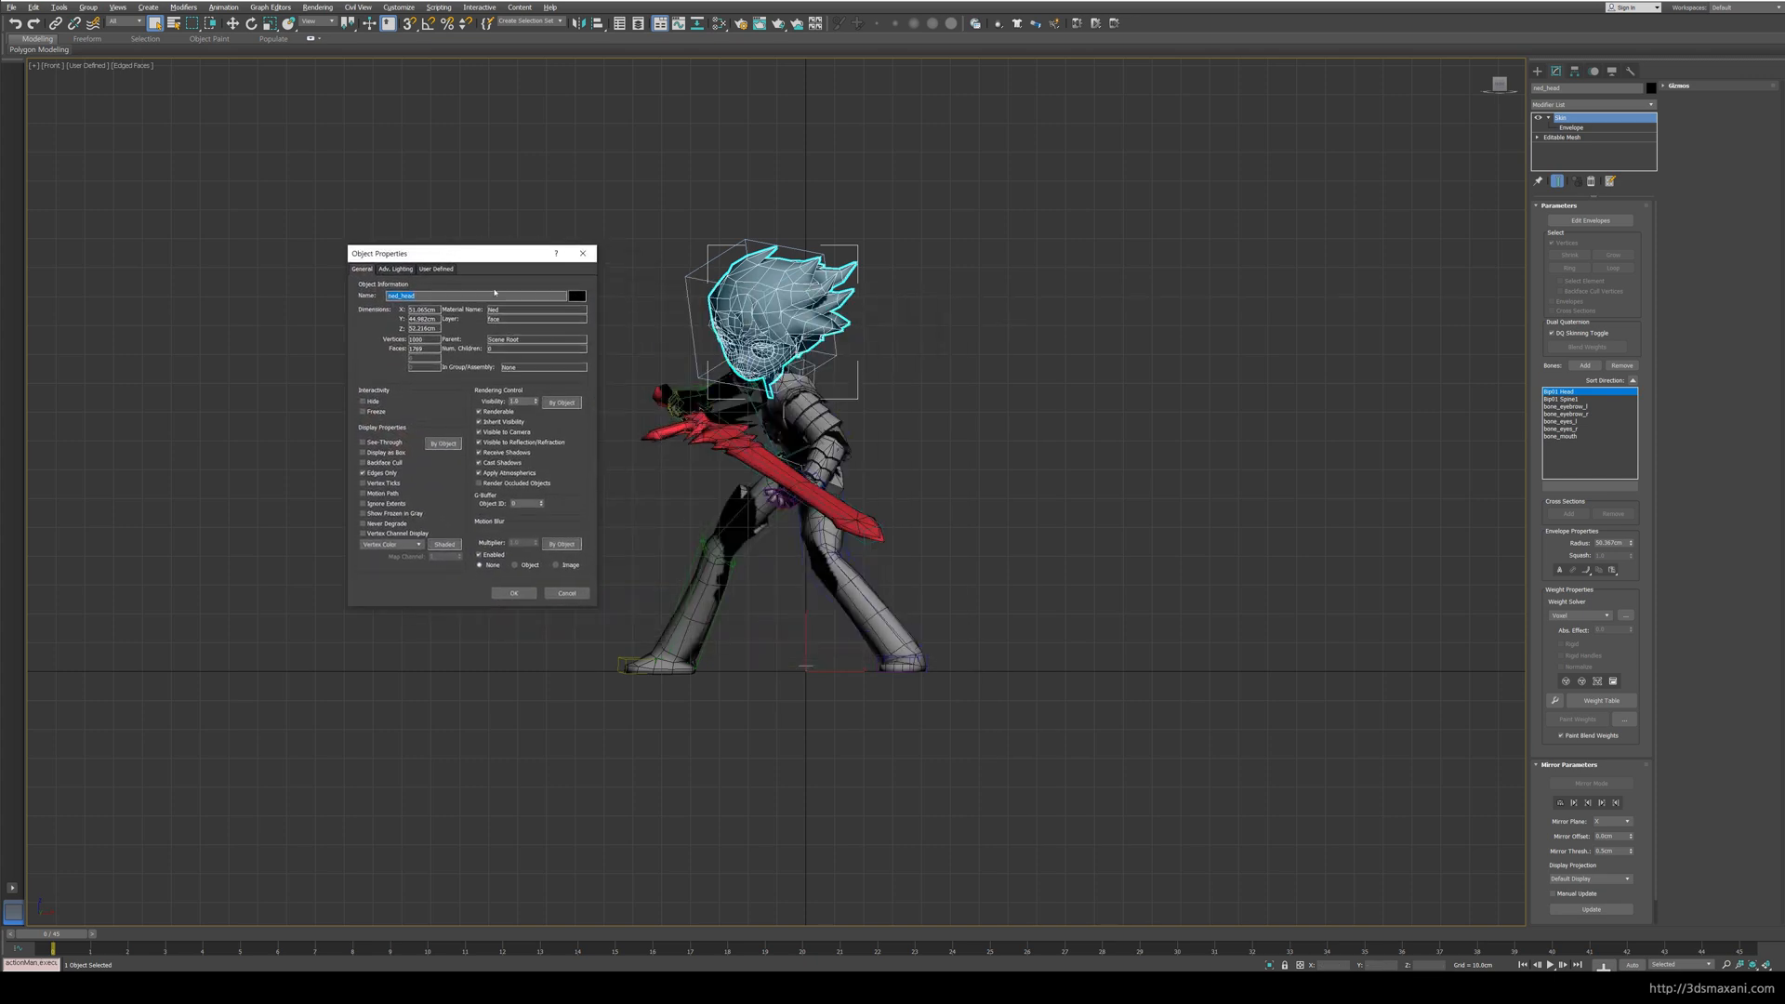
left_click(562, 403)
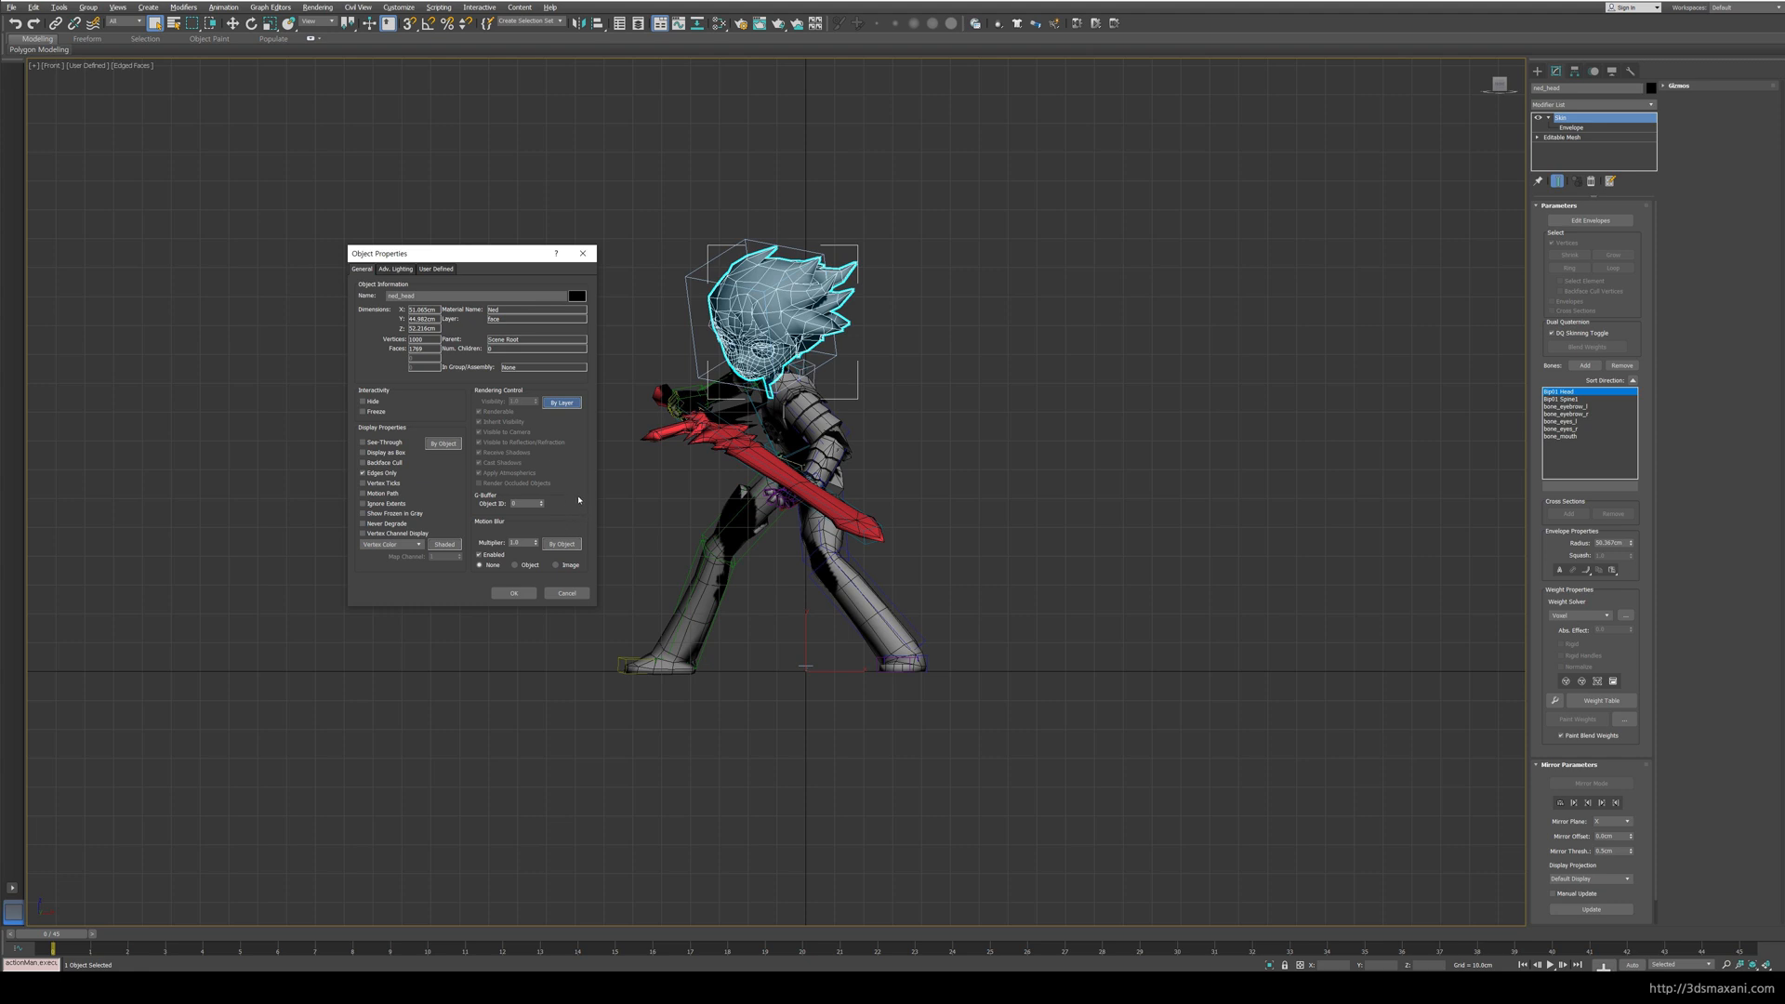
left_click(562, 404)
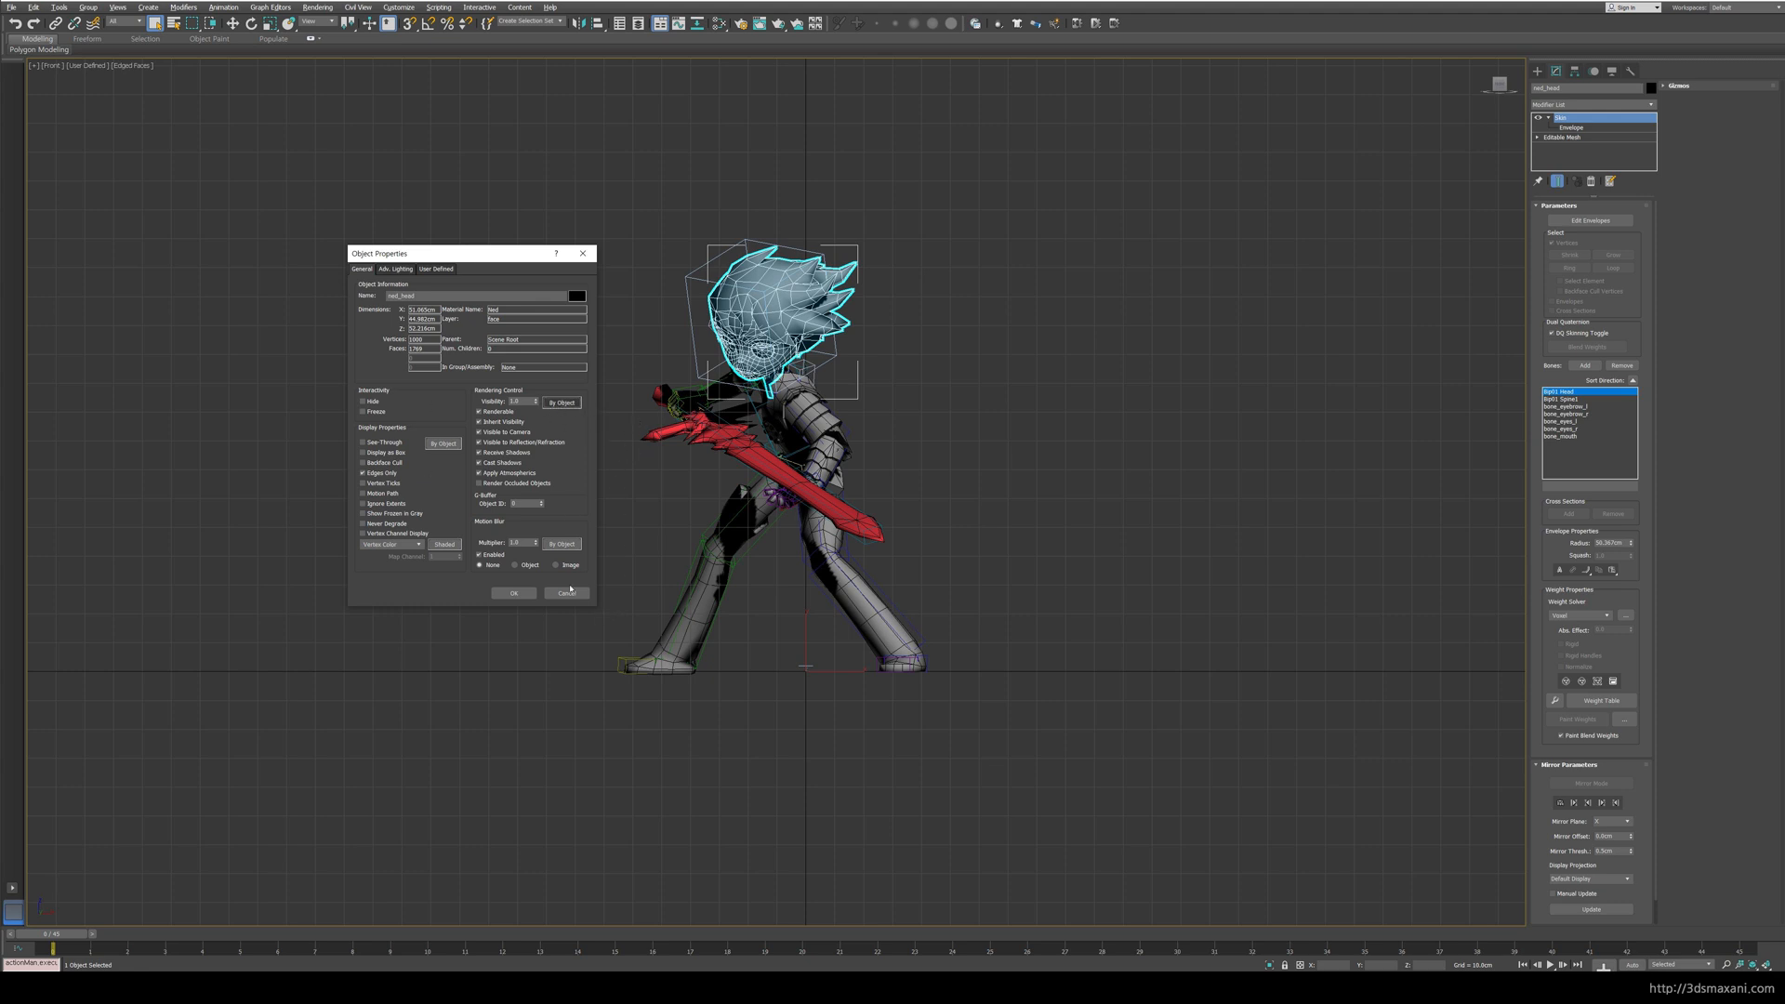
left_click(566, 592)
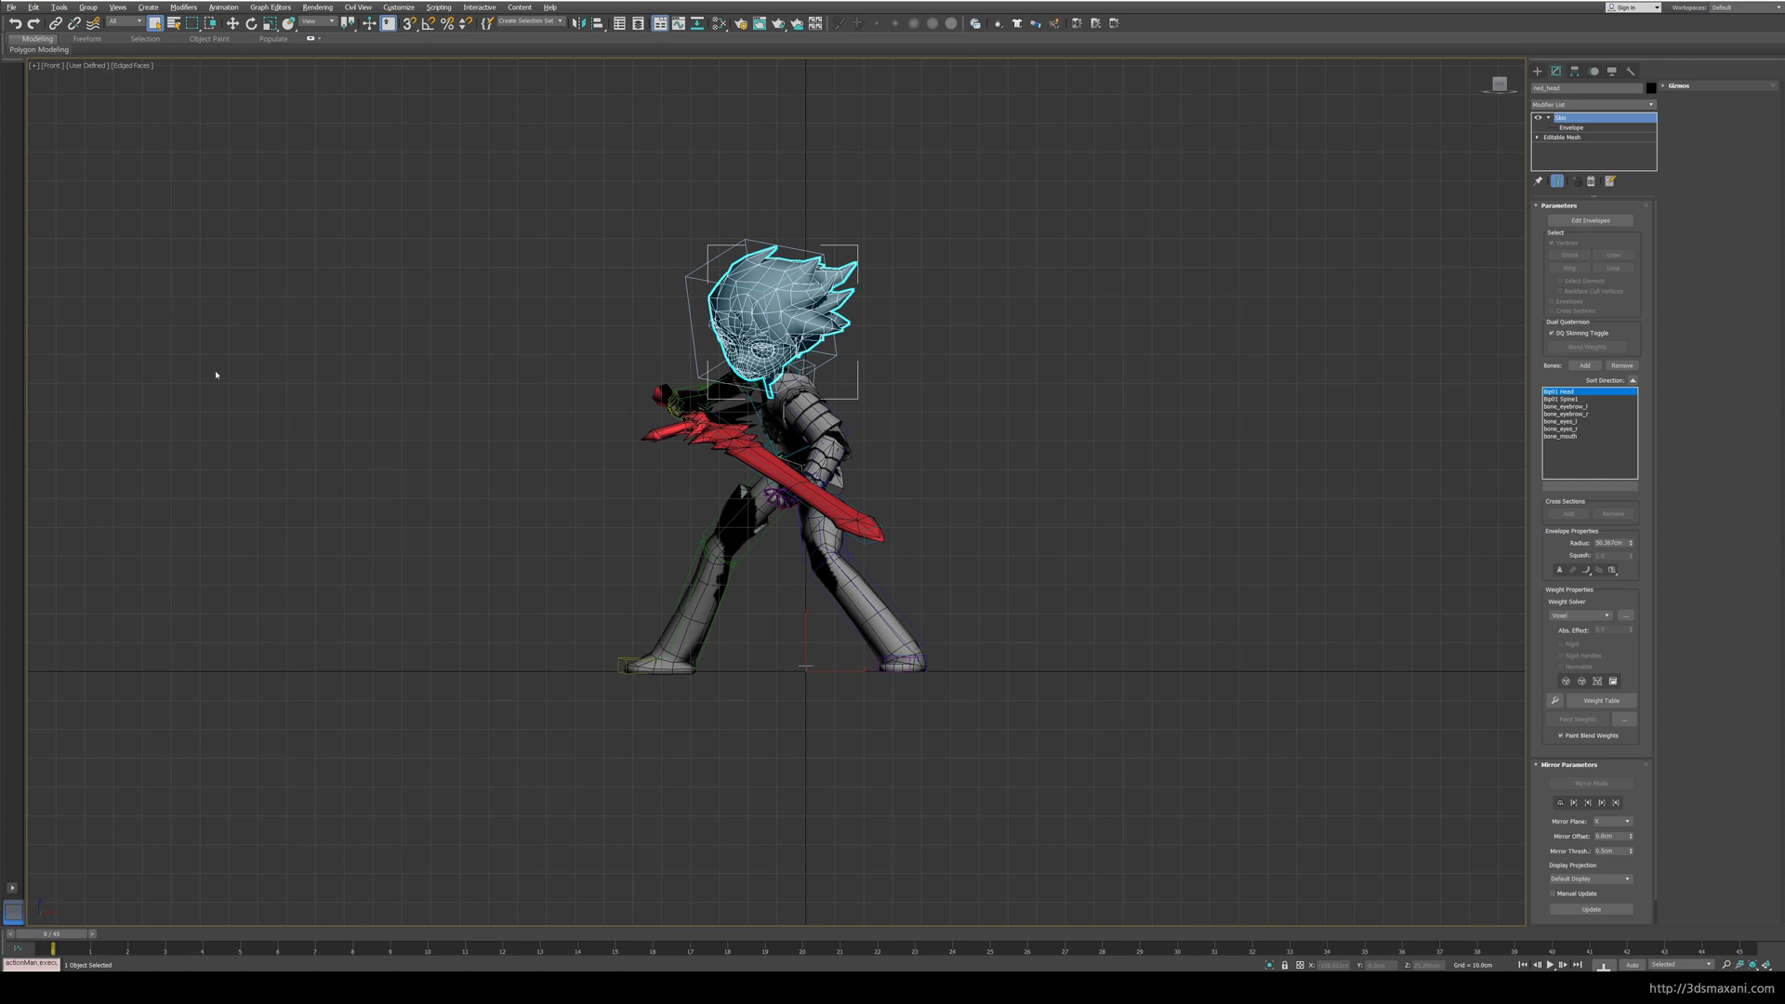
Step: Check the export folder for the exported FBX file without exporting again, and clear the selection
left_click(4, 8)
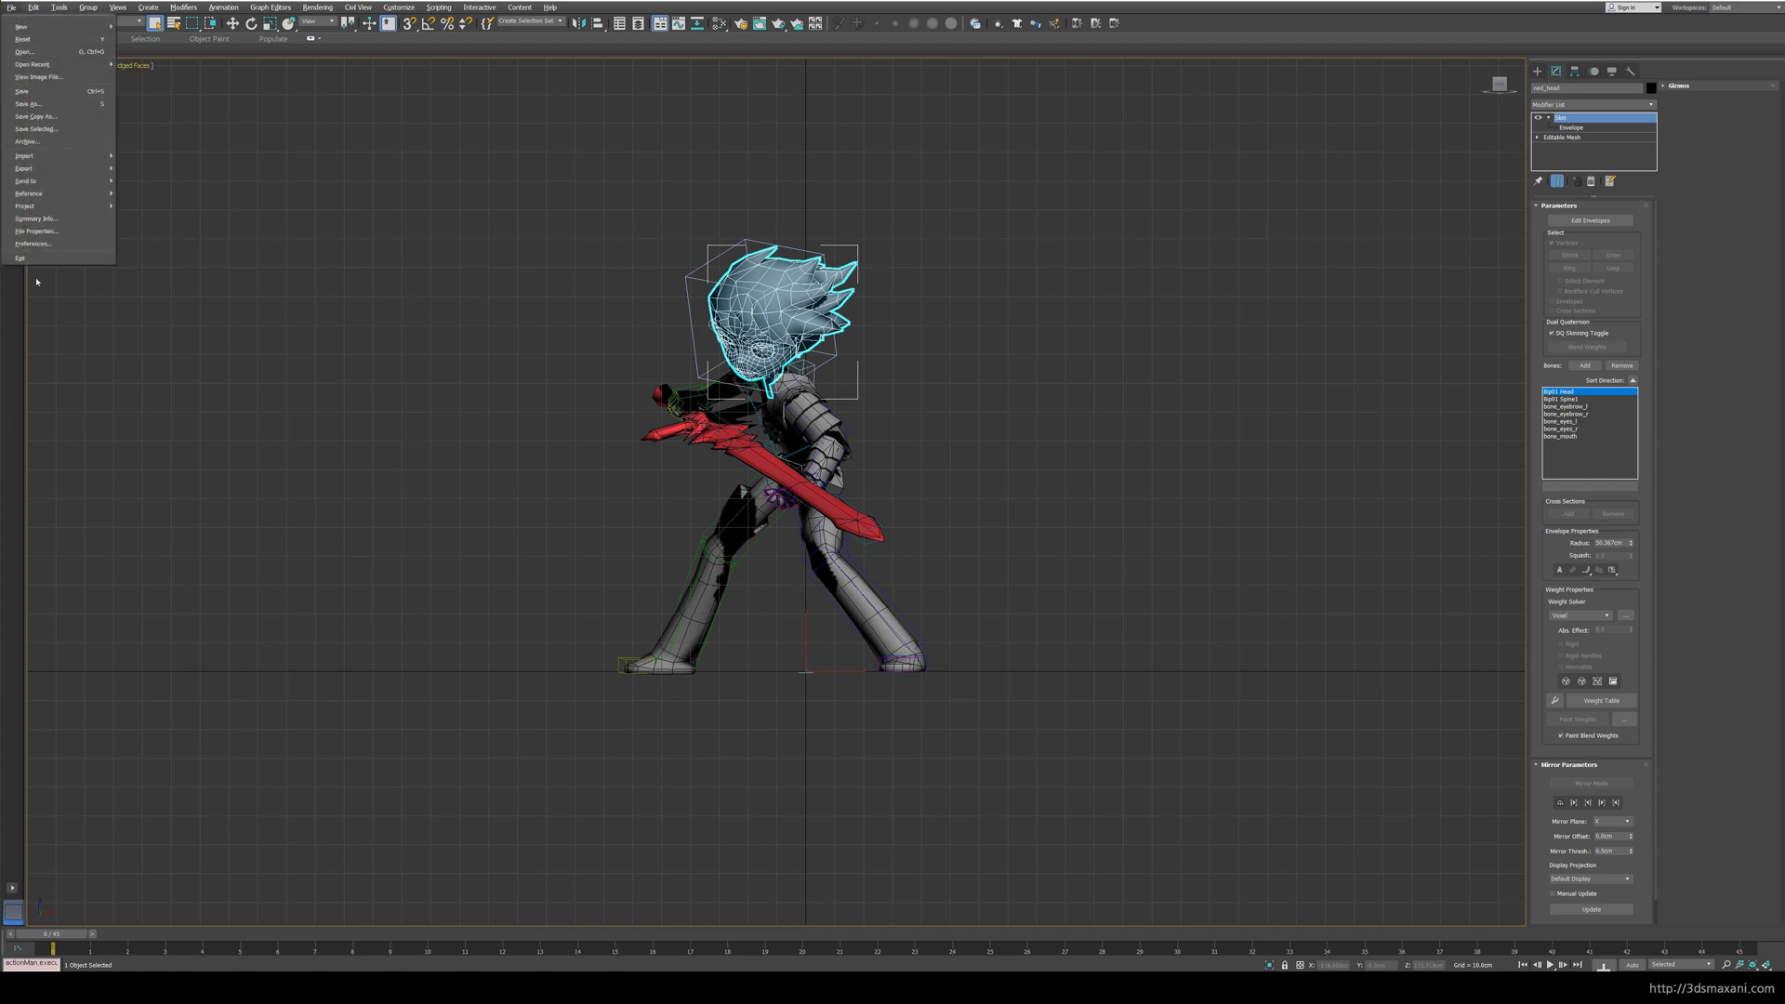
mouse_move(46, 181)
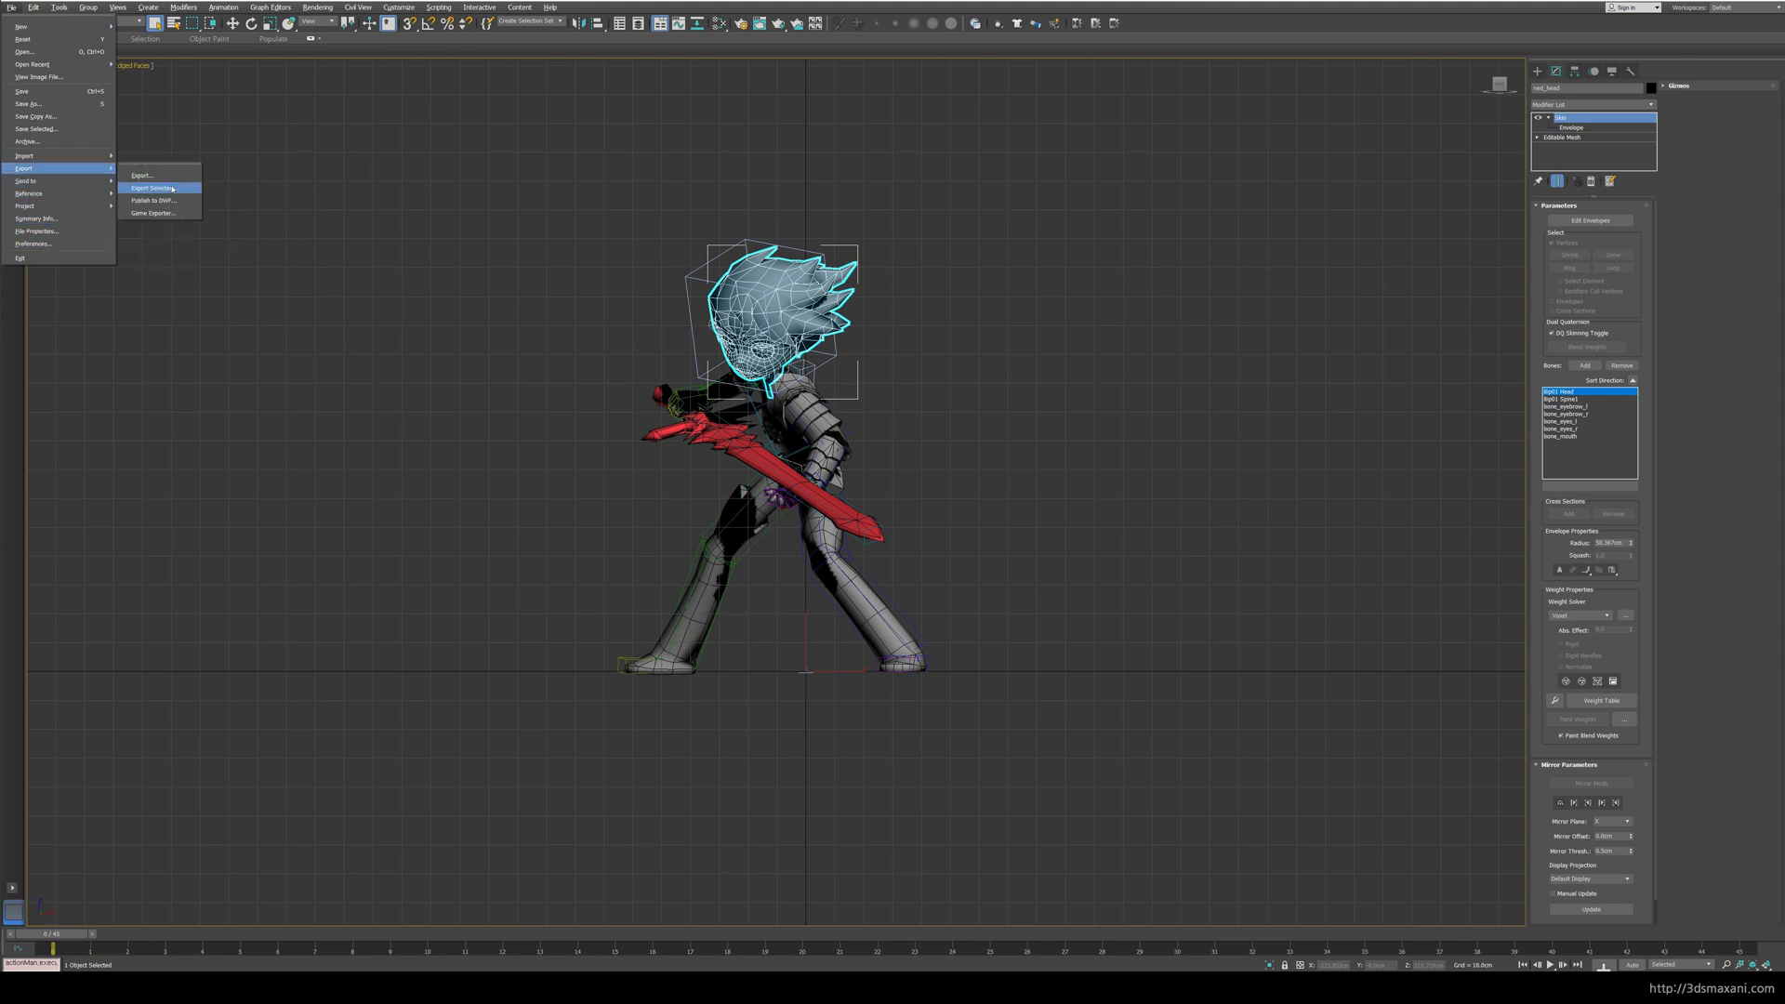
left_click(144, 173)
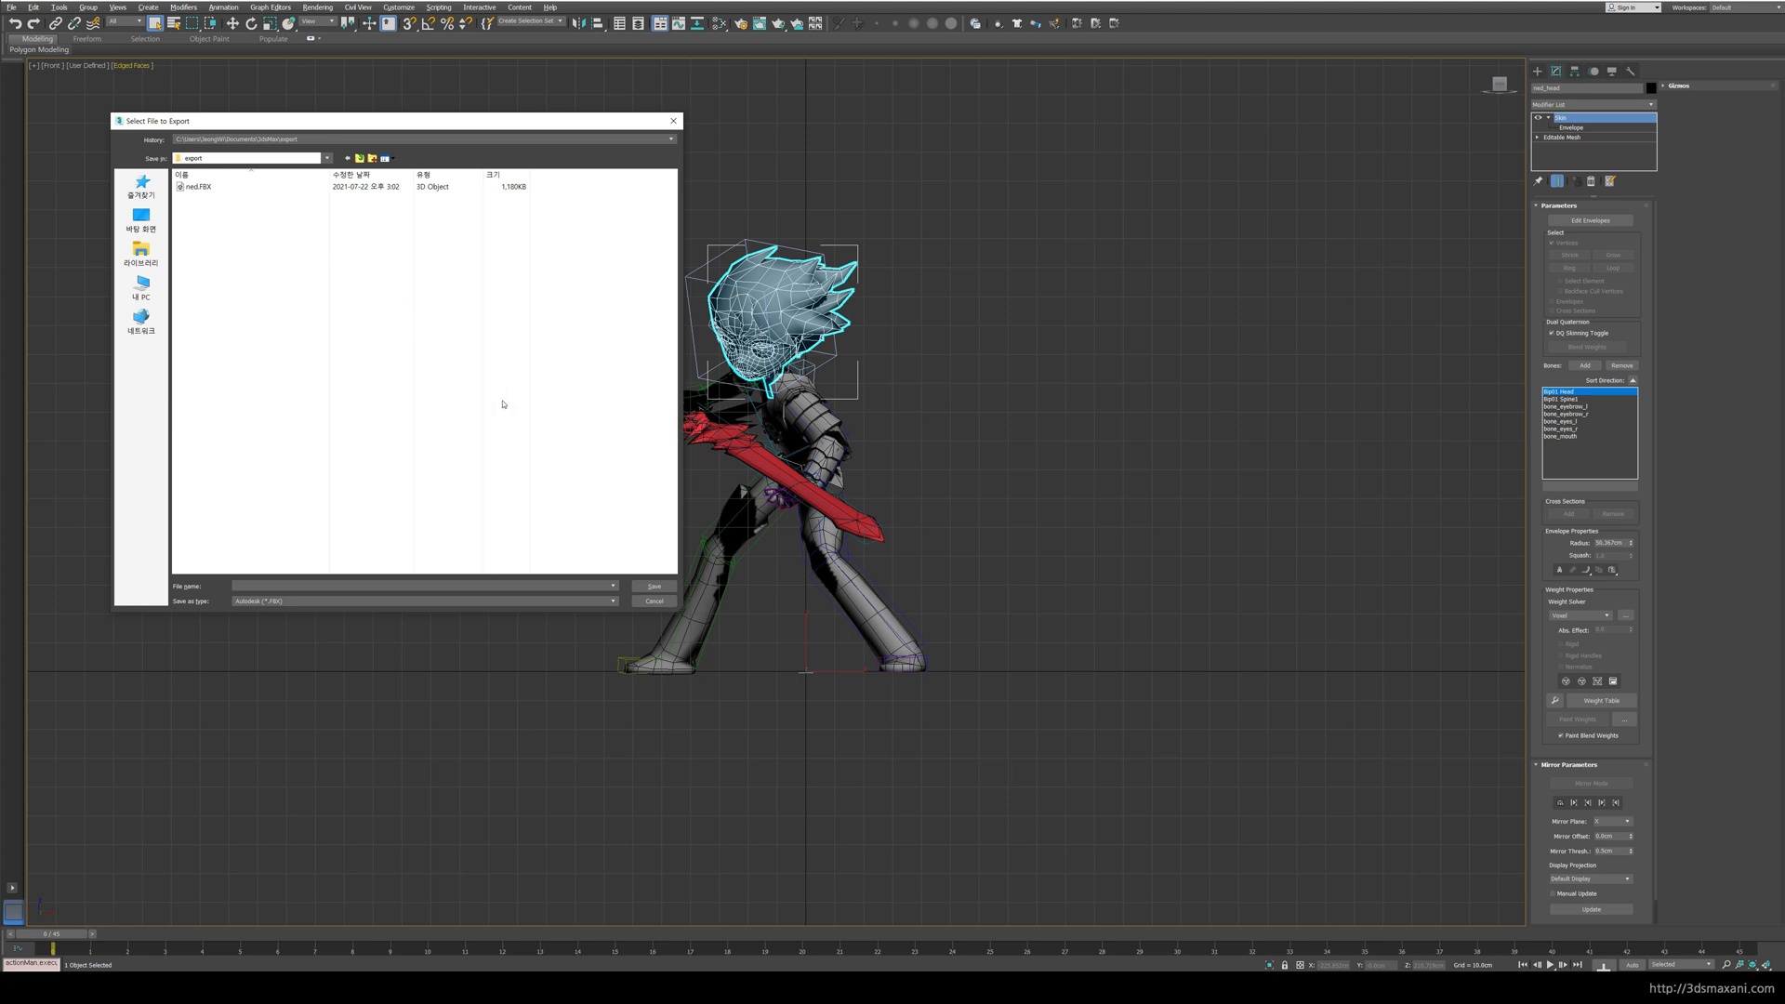
left_click(653, 601)
left_click(1008, 494)
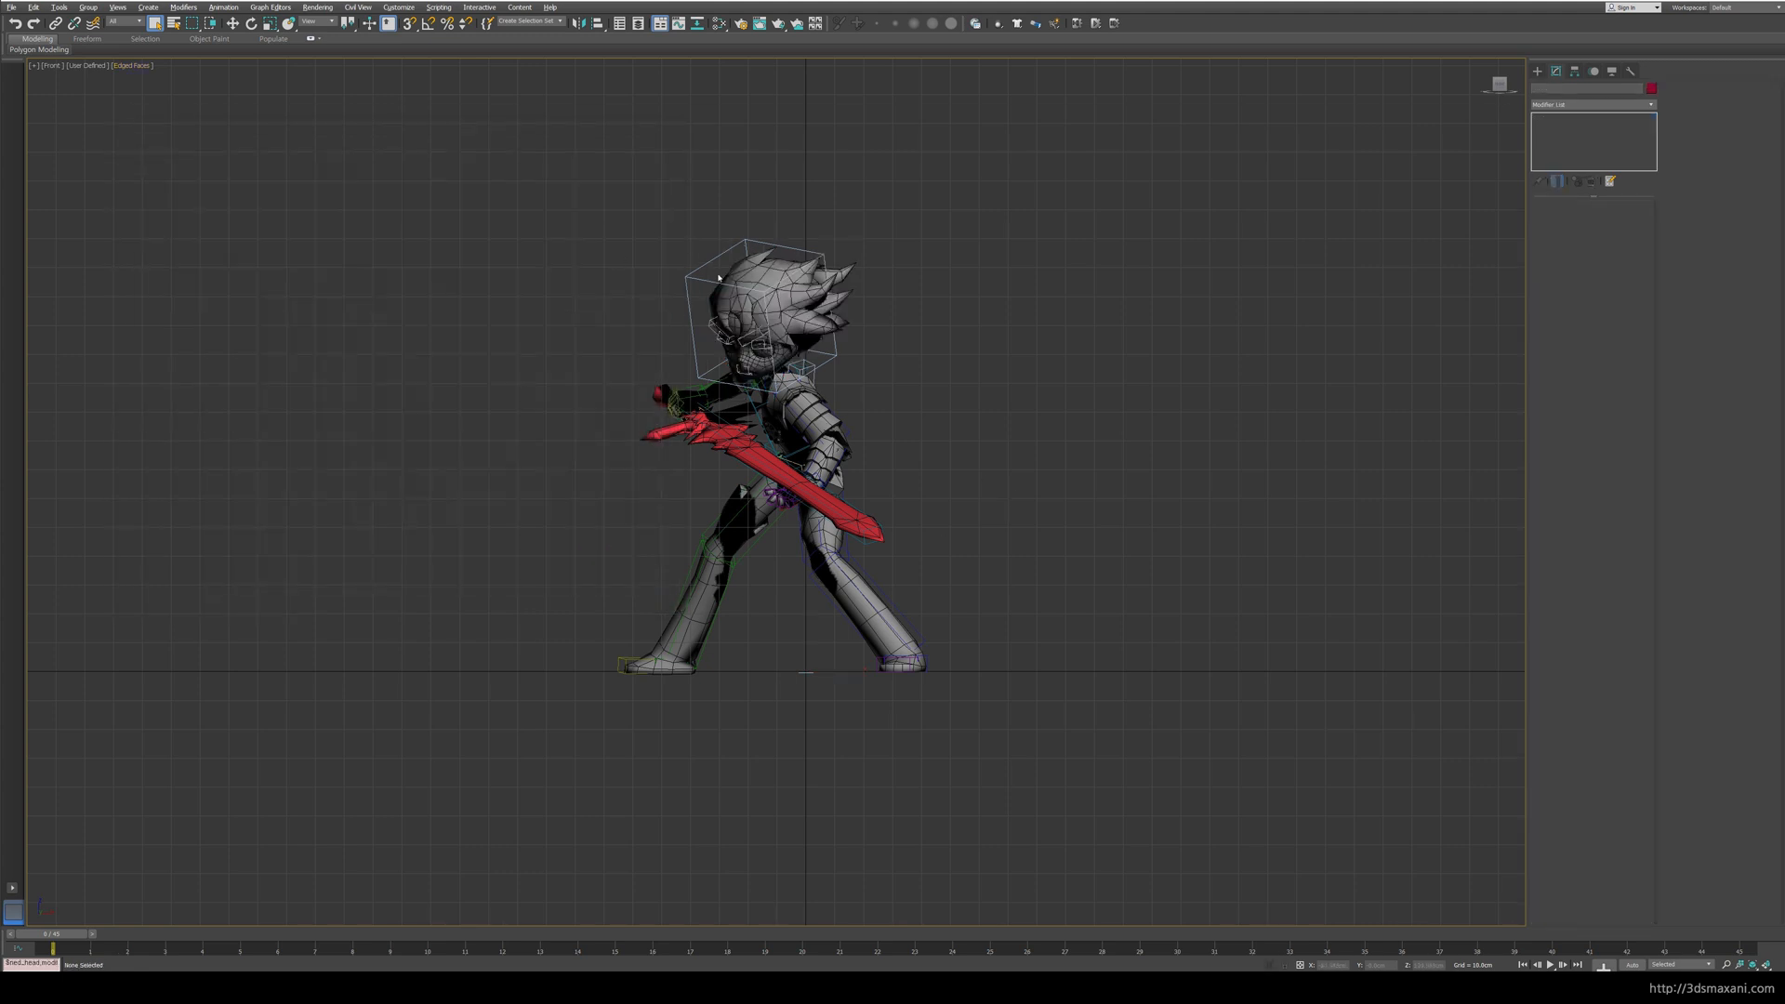
Step: Add a Skin modifier to the sword mesh after checking the head and body meshes
left_click(767, 297)
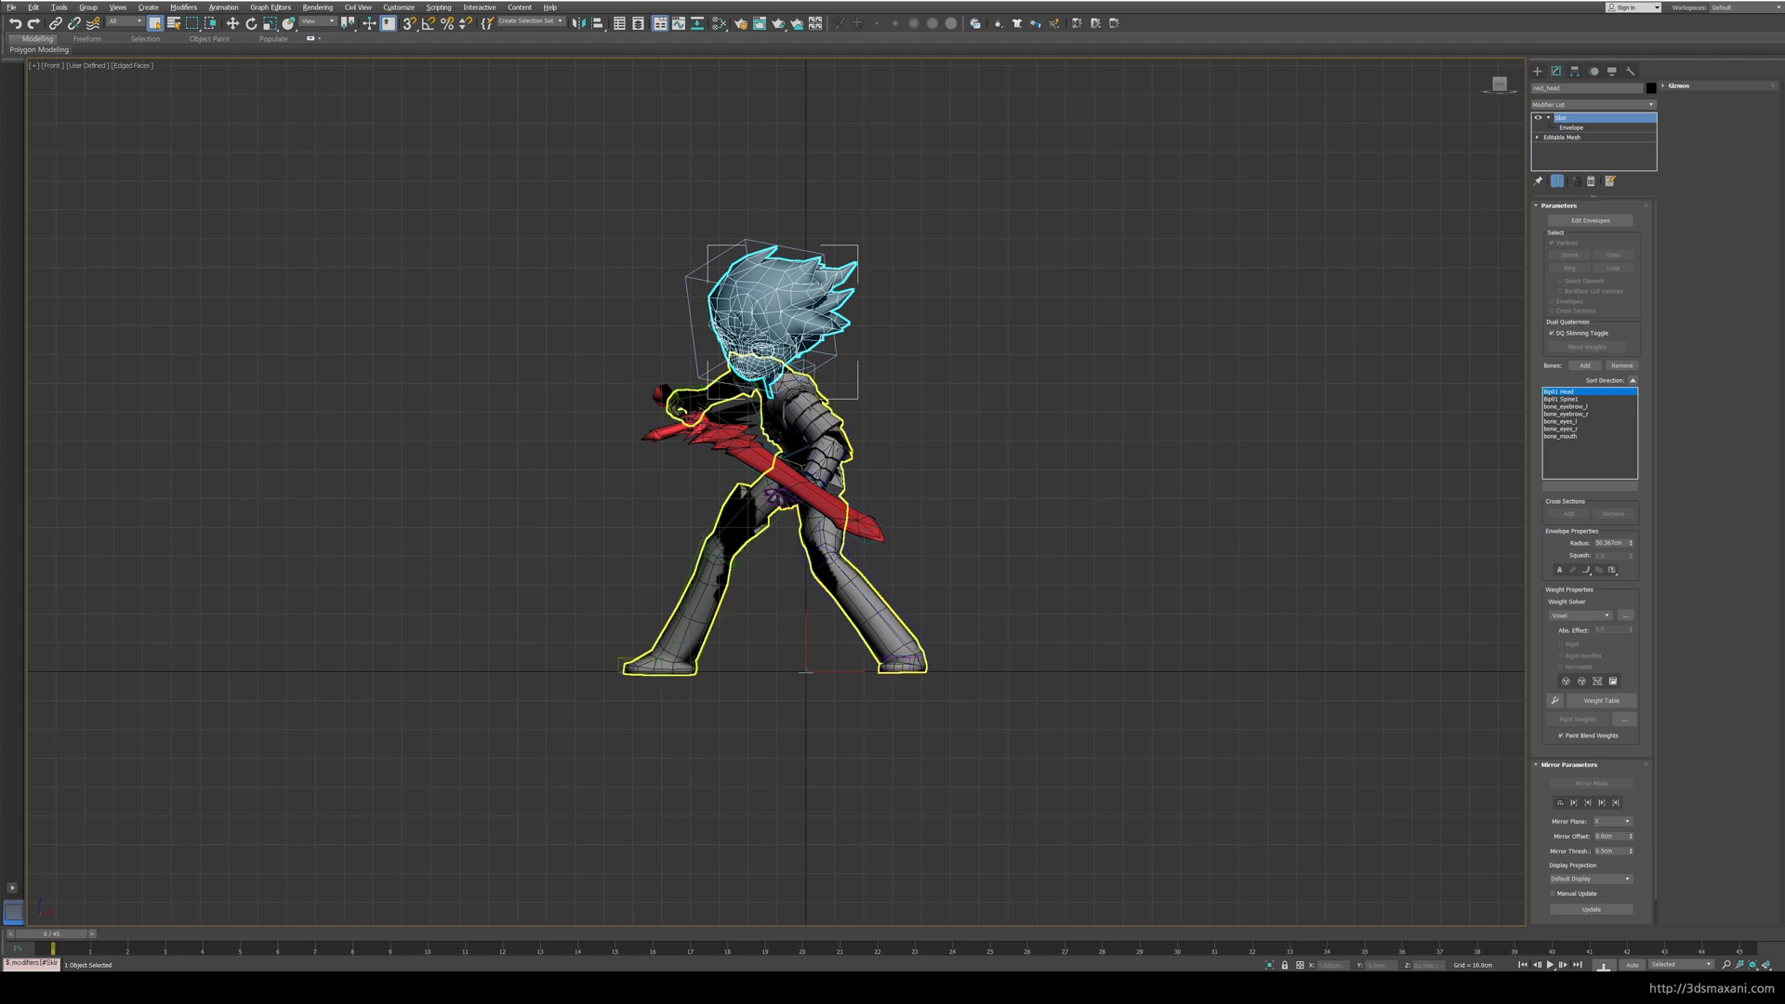
left_click(781, 446)
left_click(747, 444)
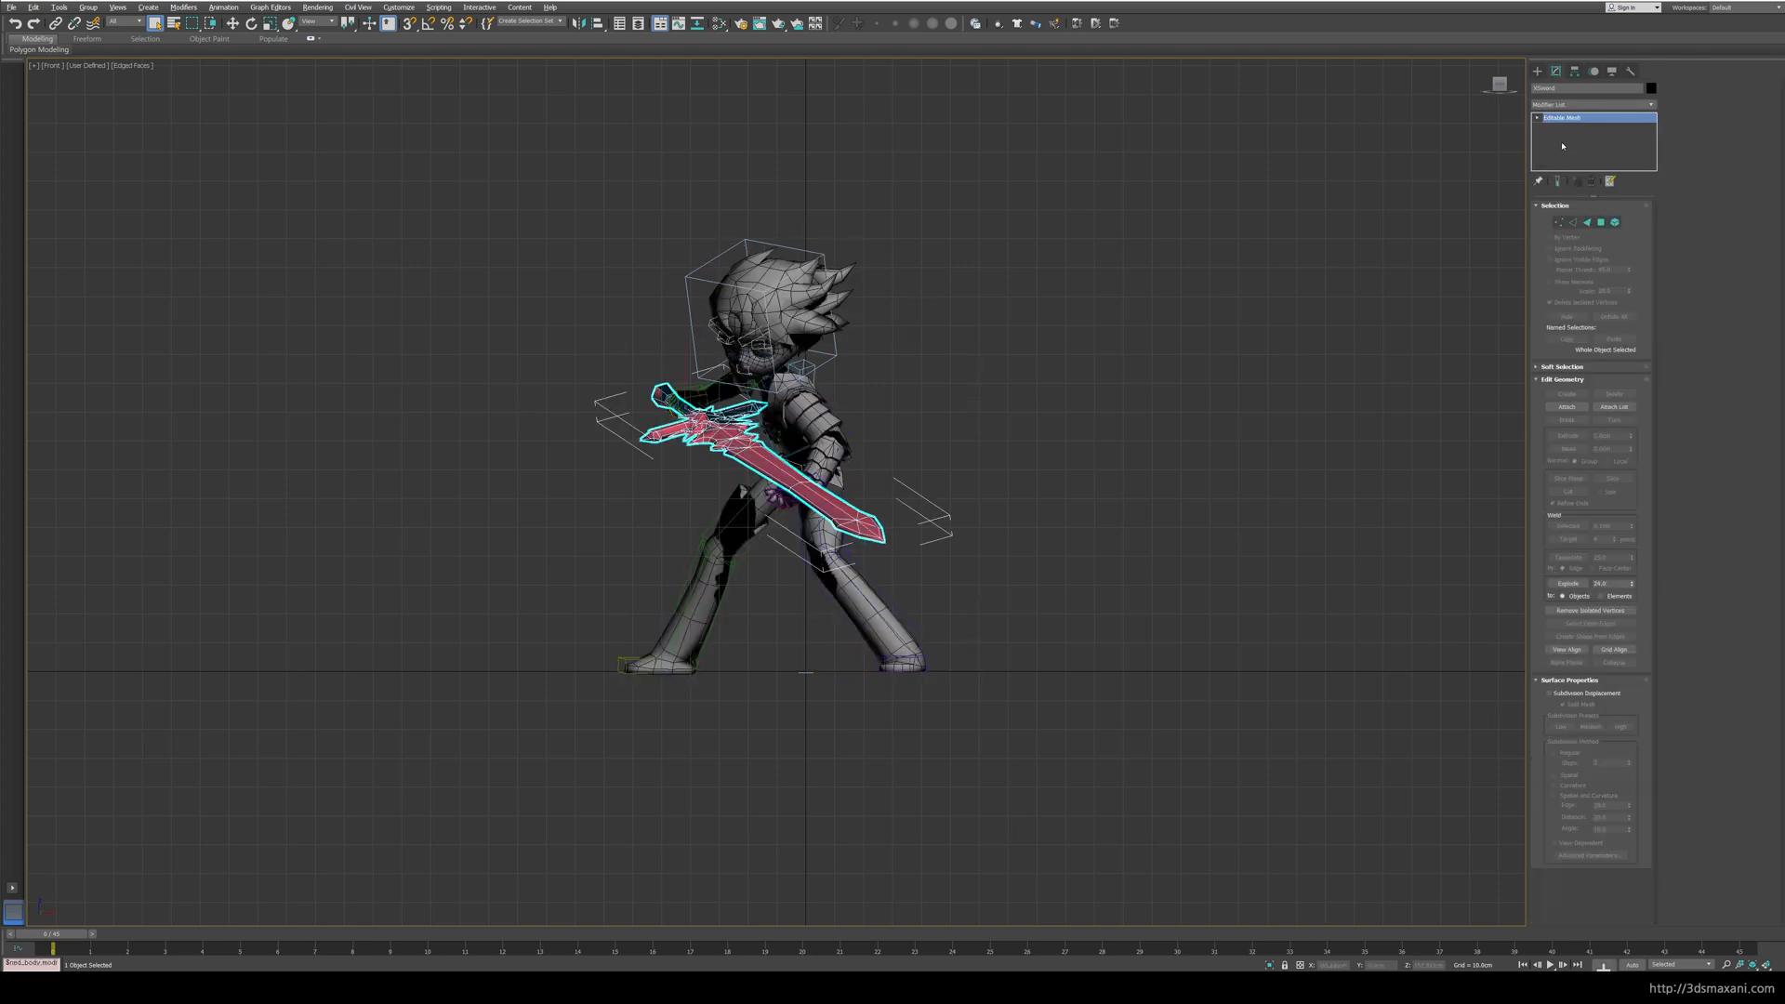
left_click(1637, 104)
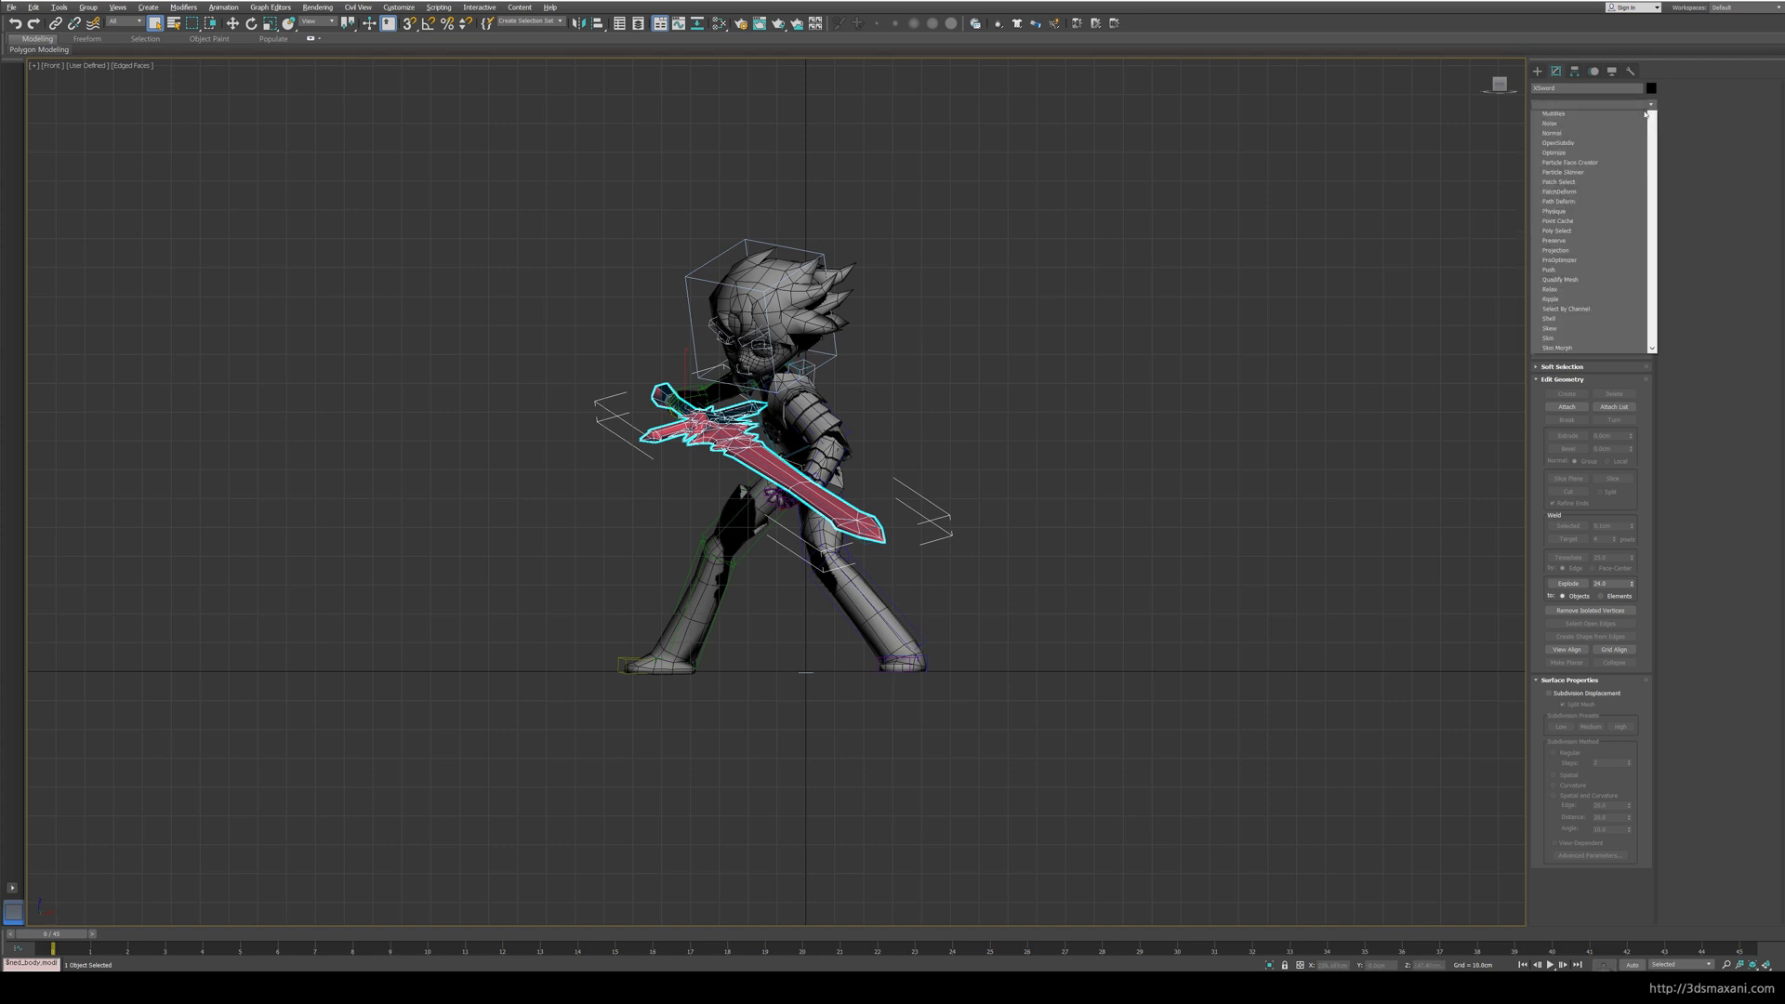
type("sh")
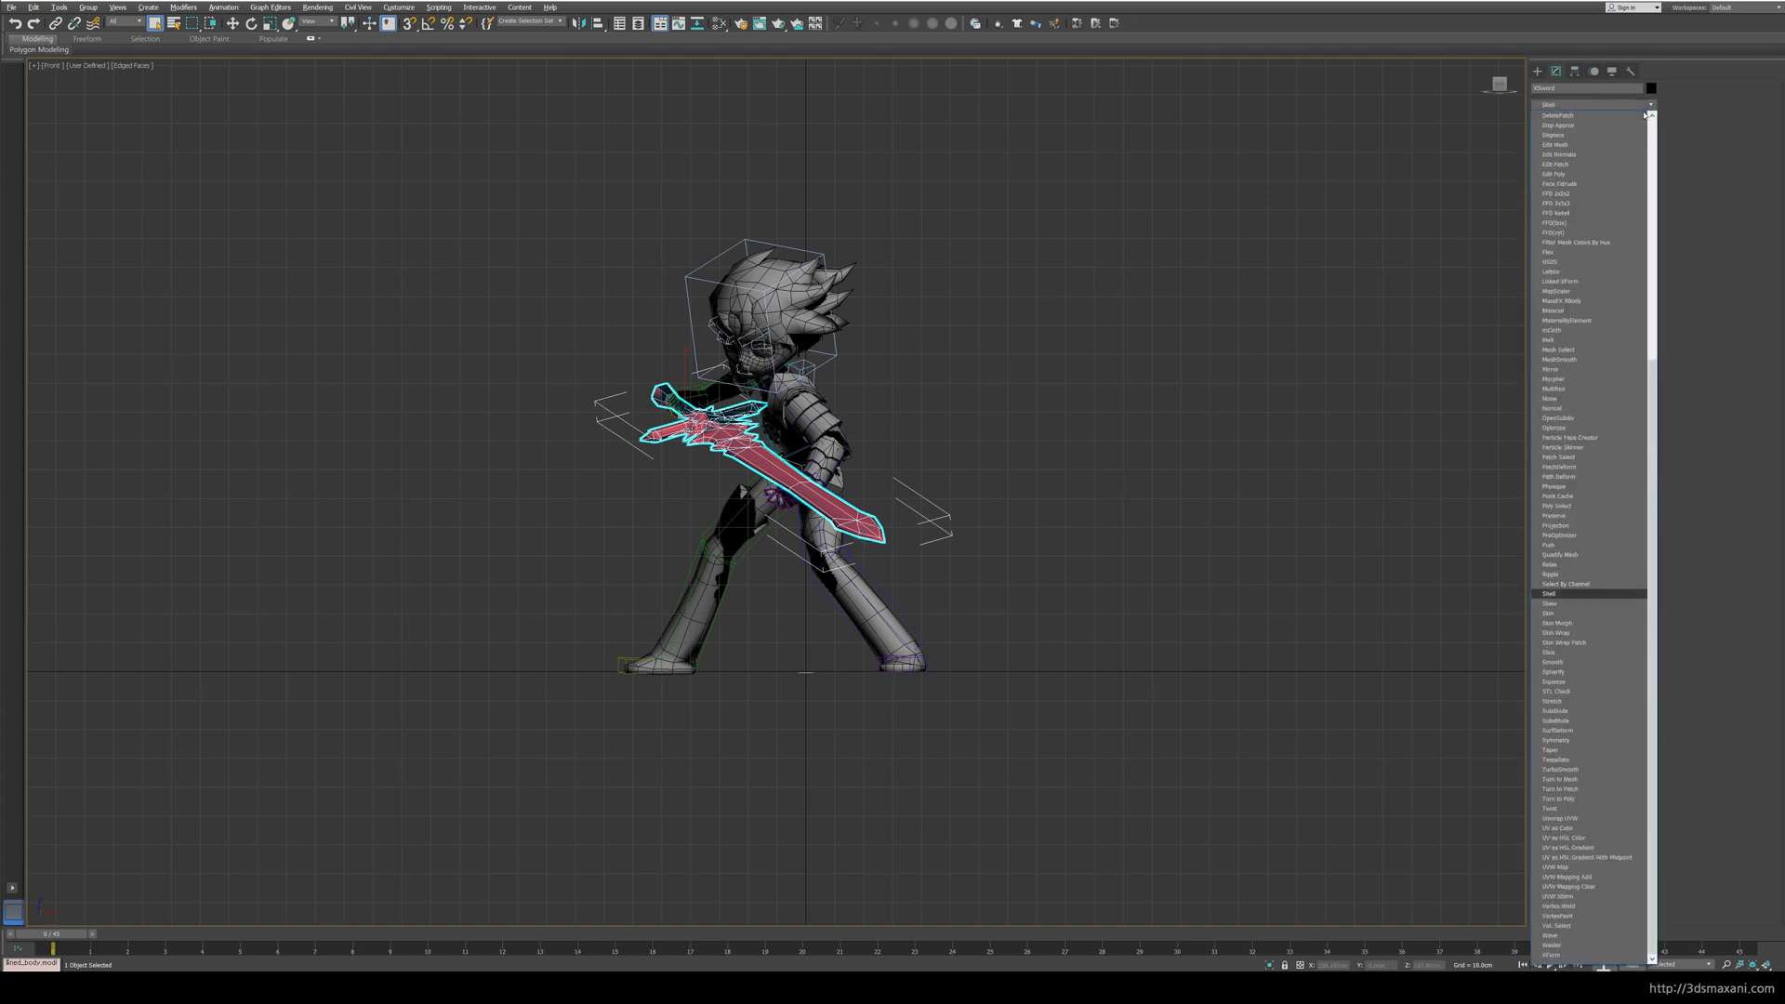
key("Down")
key("Down")
key("Return")
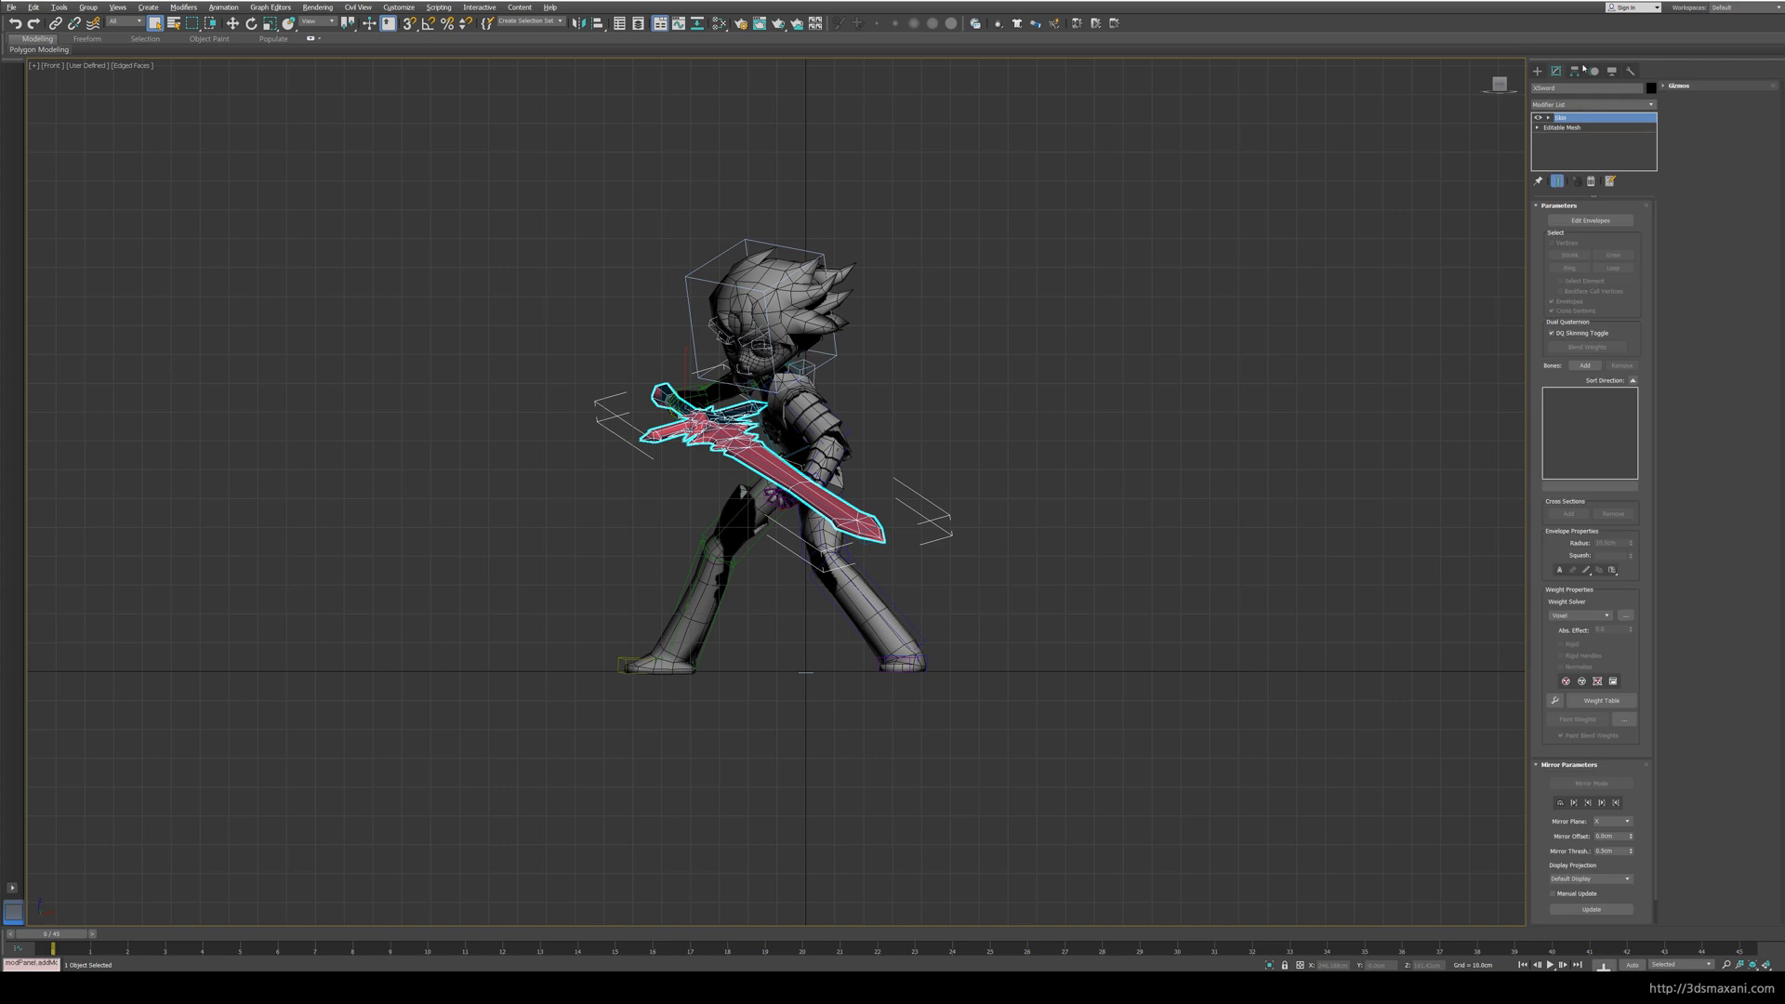
Step: Add Bip01 Prop1 as the bone in the sword's Skin modifier and deselect the sword
left_click(1577, 365)
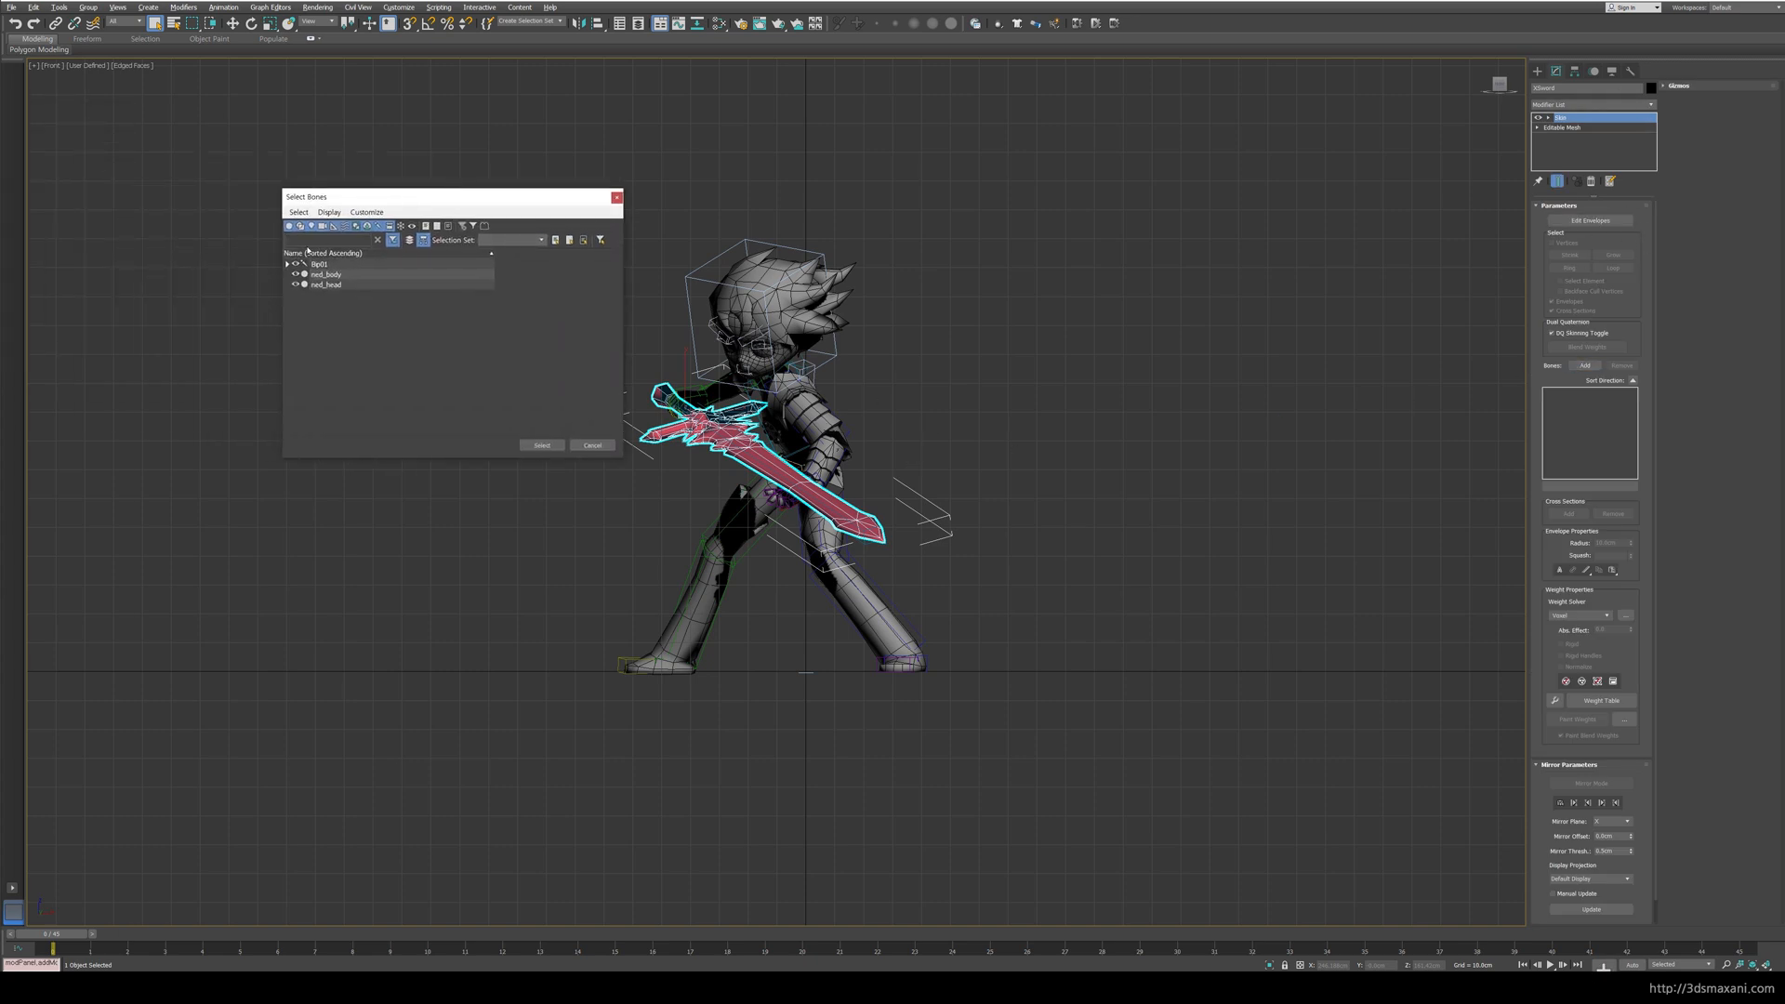
type("pl")
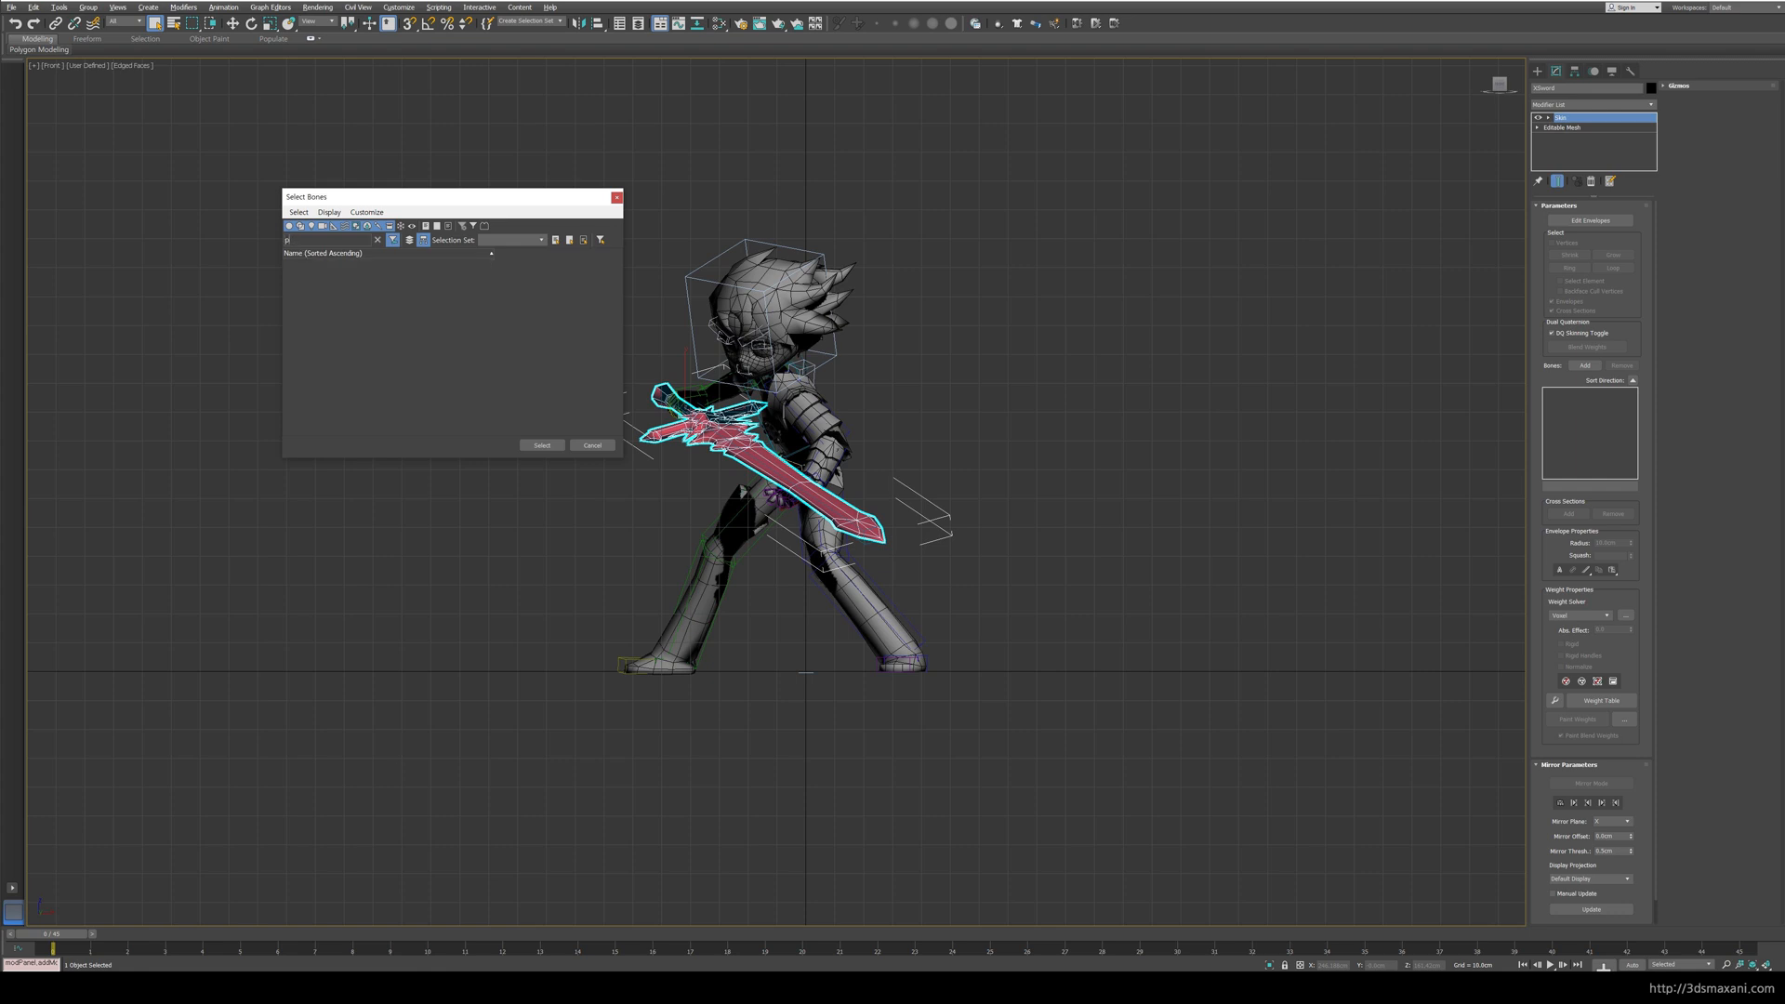
key("BackSpace")
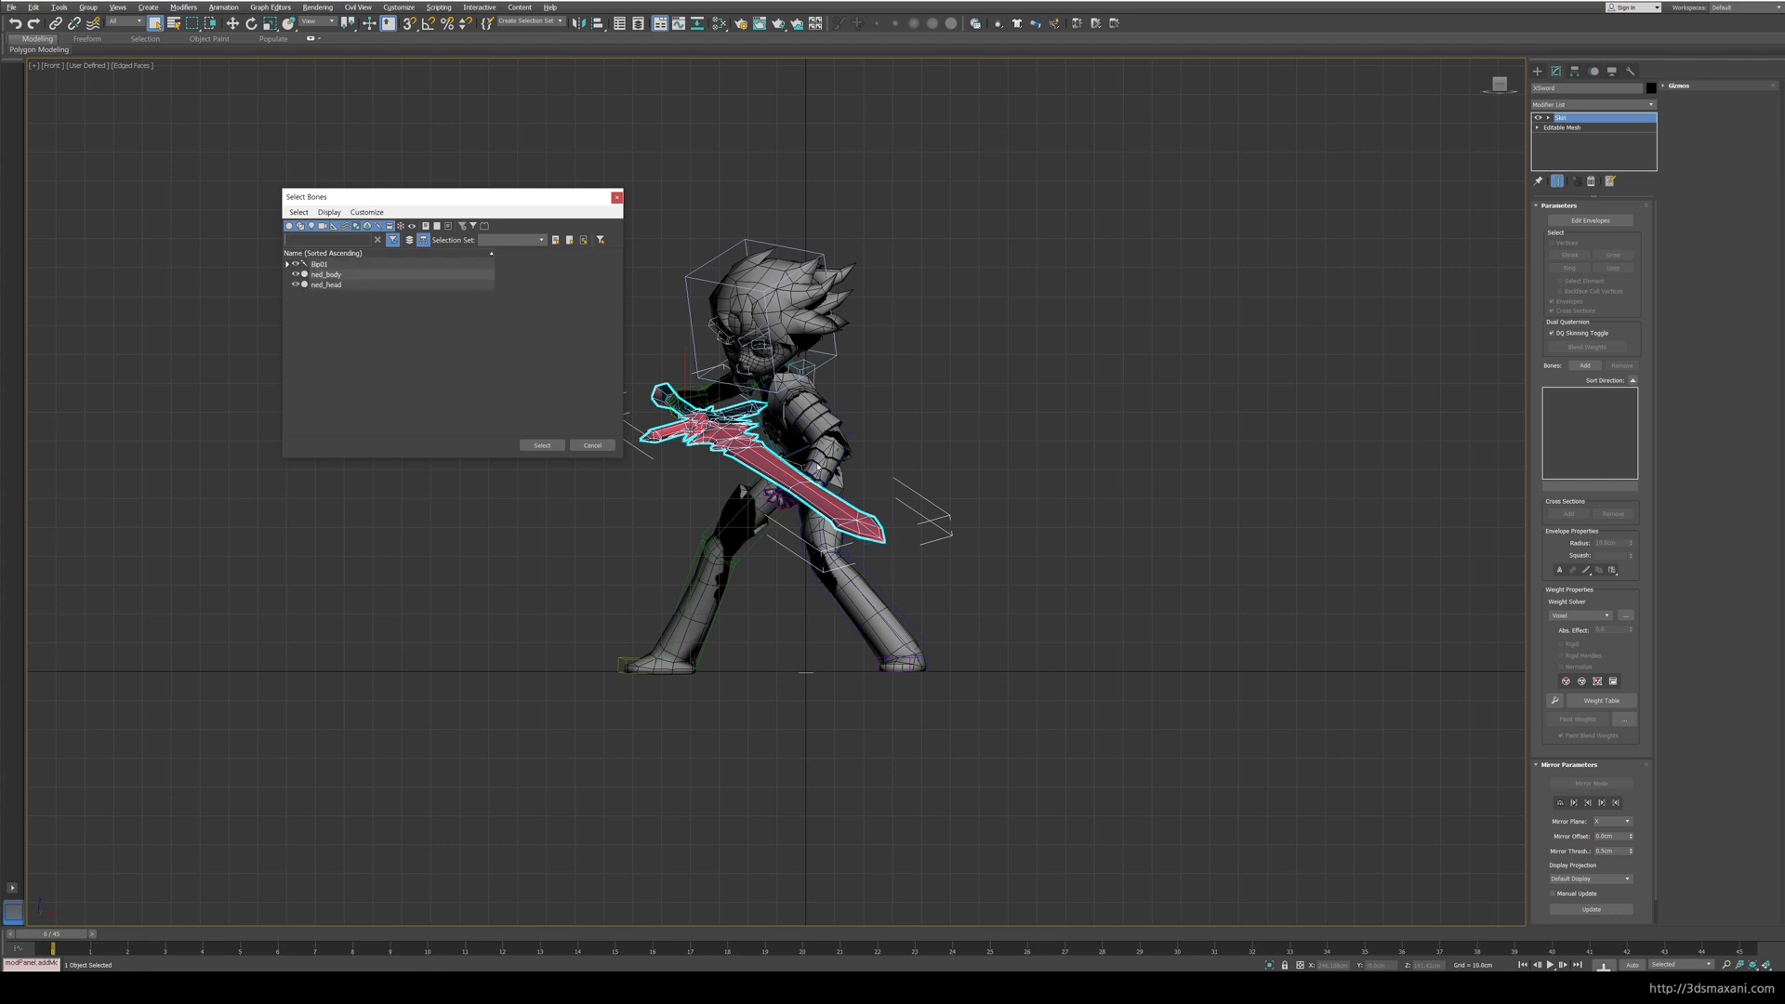
left_click(287, 264)
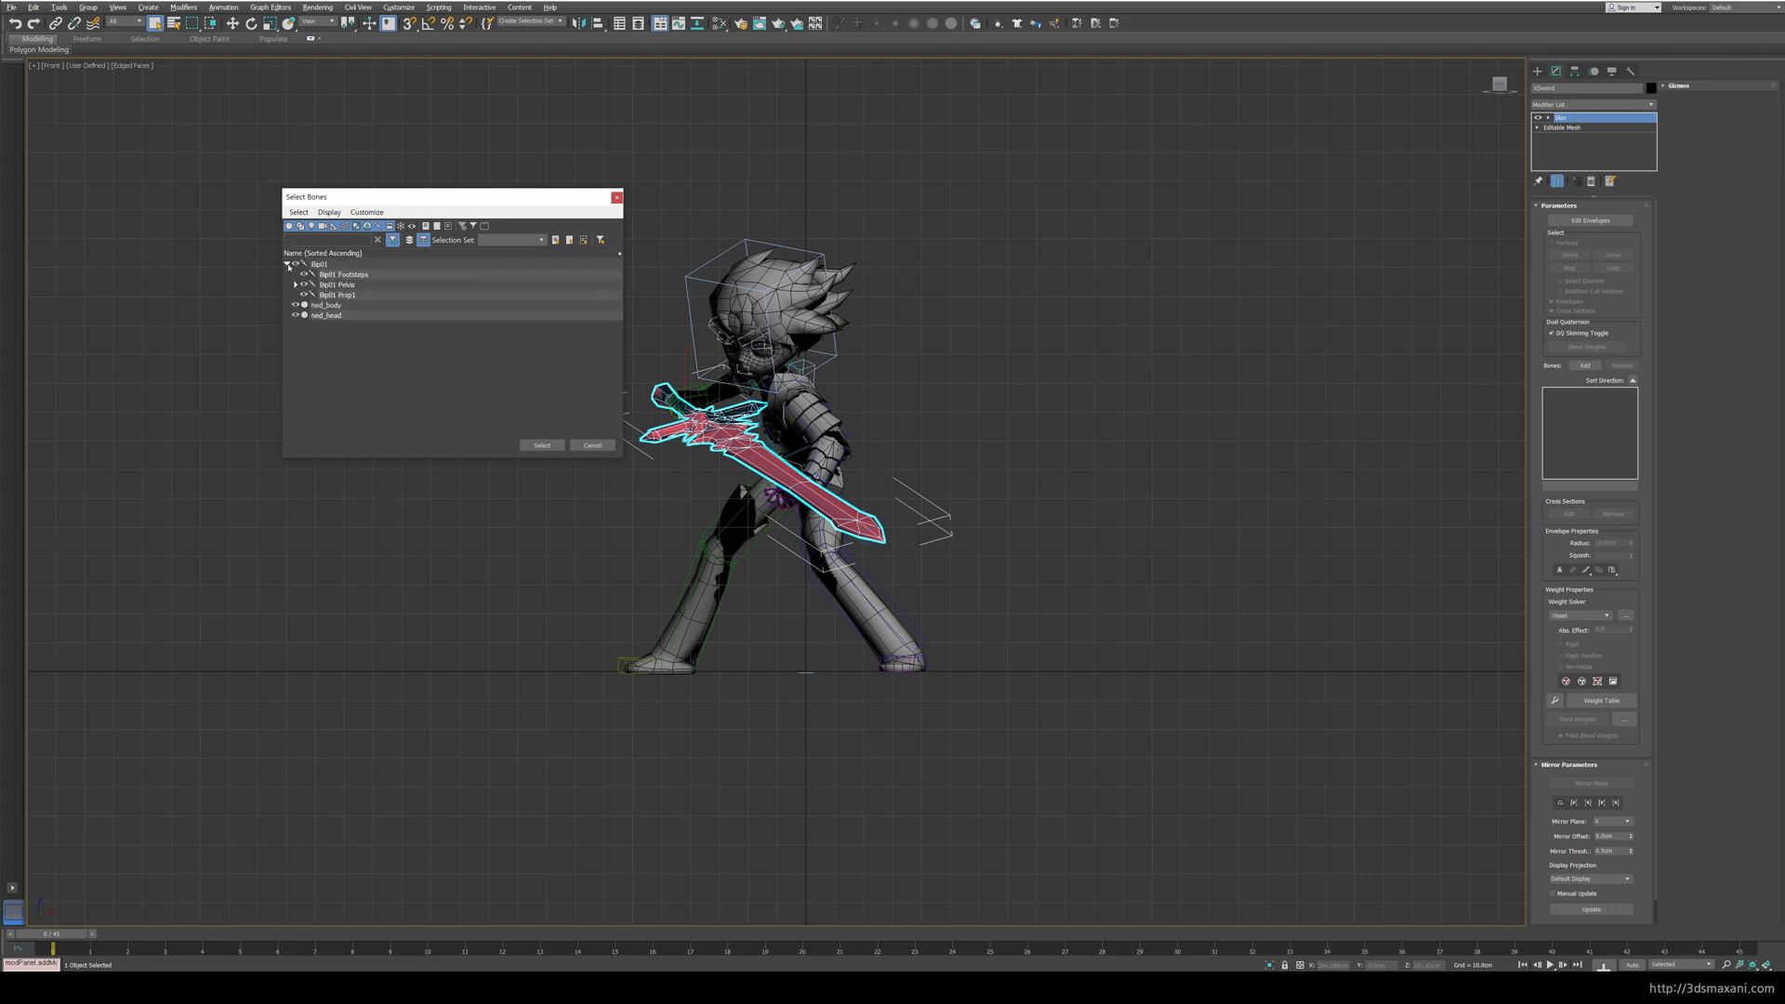
left_click(339, 295)
left_click(542, 446)
left_click(952, 423)
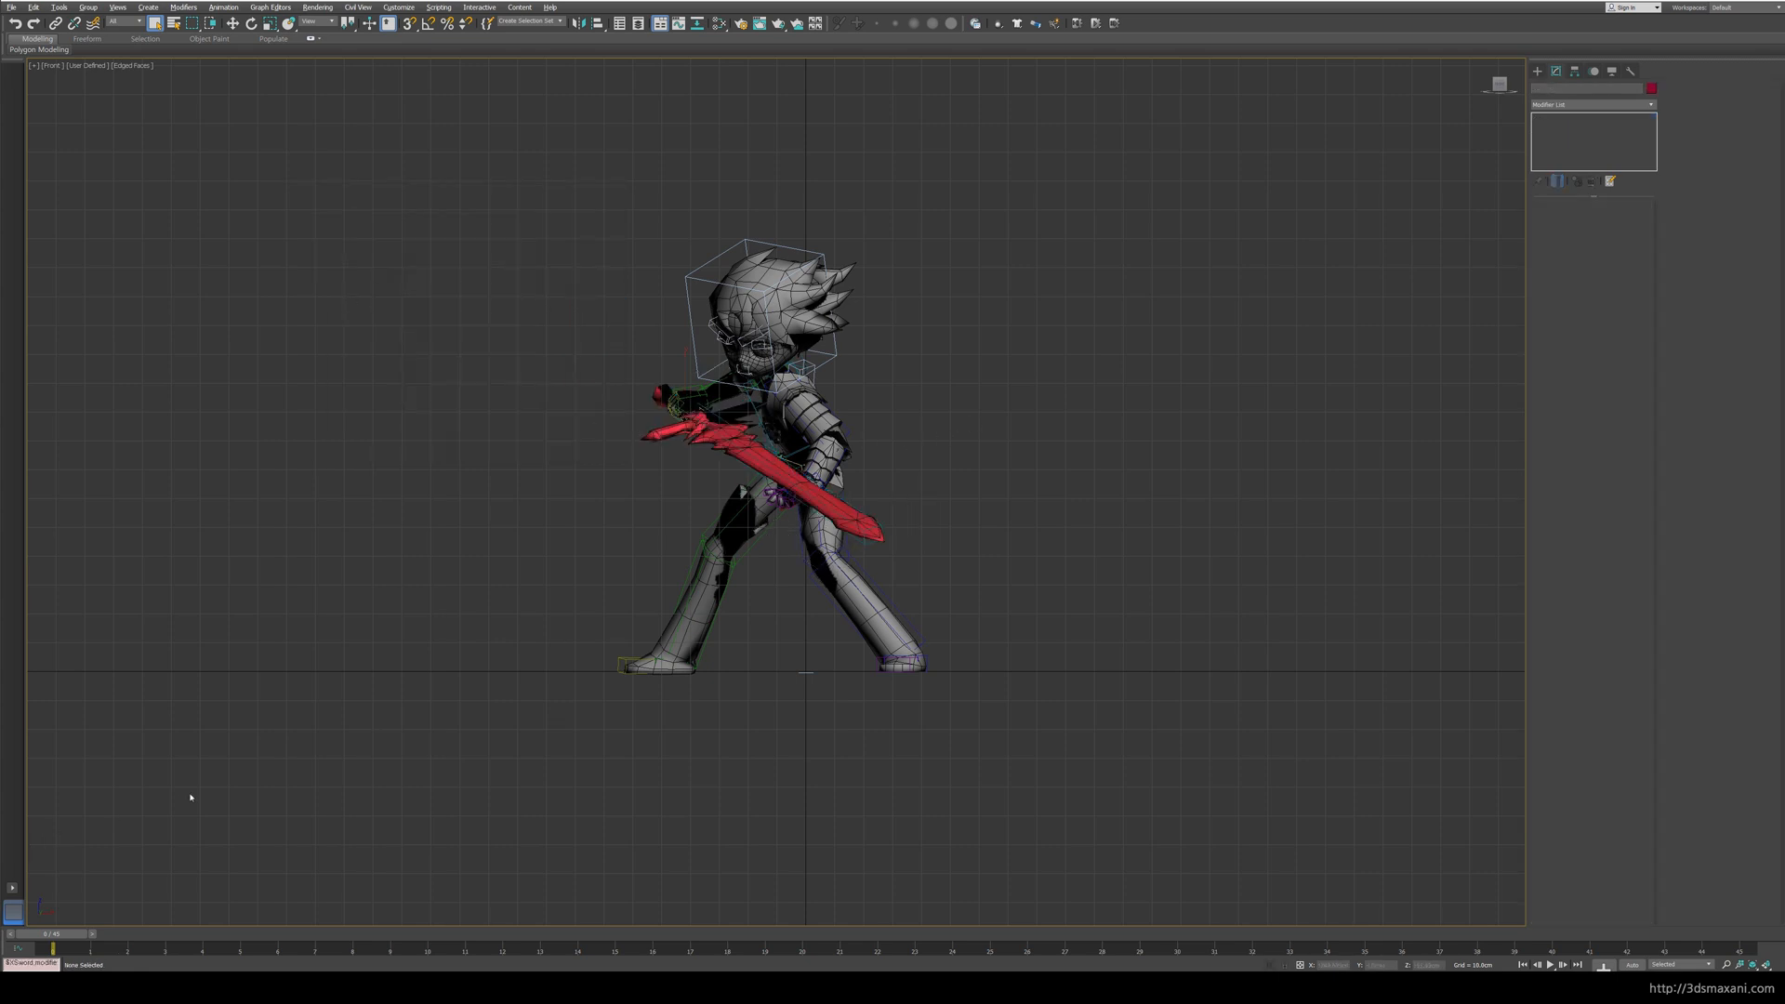
Step: Test-rotate the Bip01 Prop1 bone to check that the sword mesh follows it, undo the rotation, and clear the selection
scroll(750, 440, "up", 2)
left_click(736, 428)
key("r")
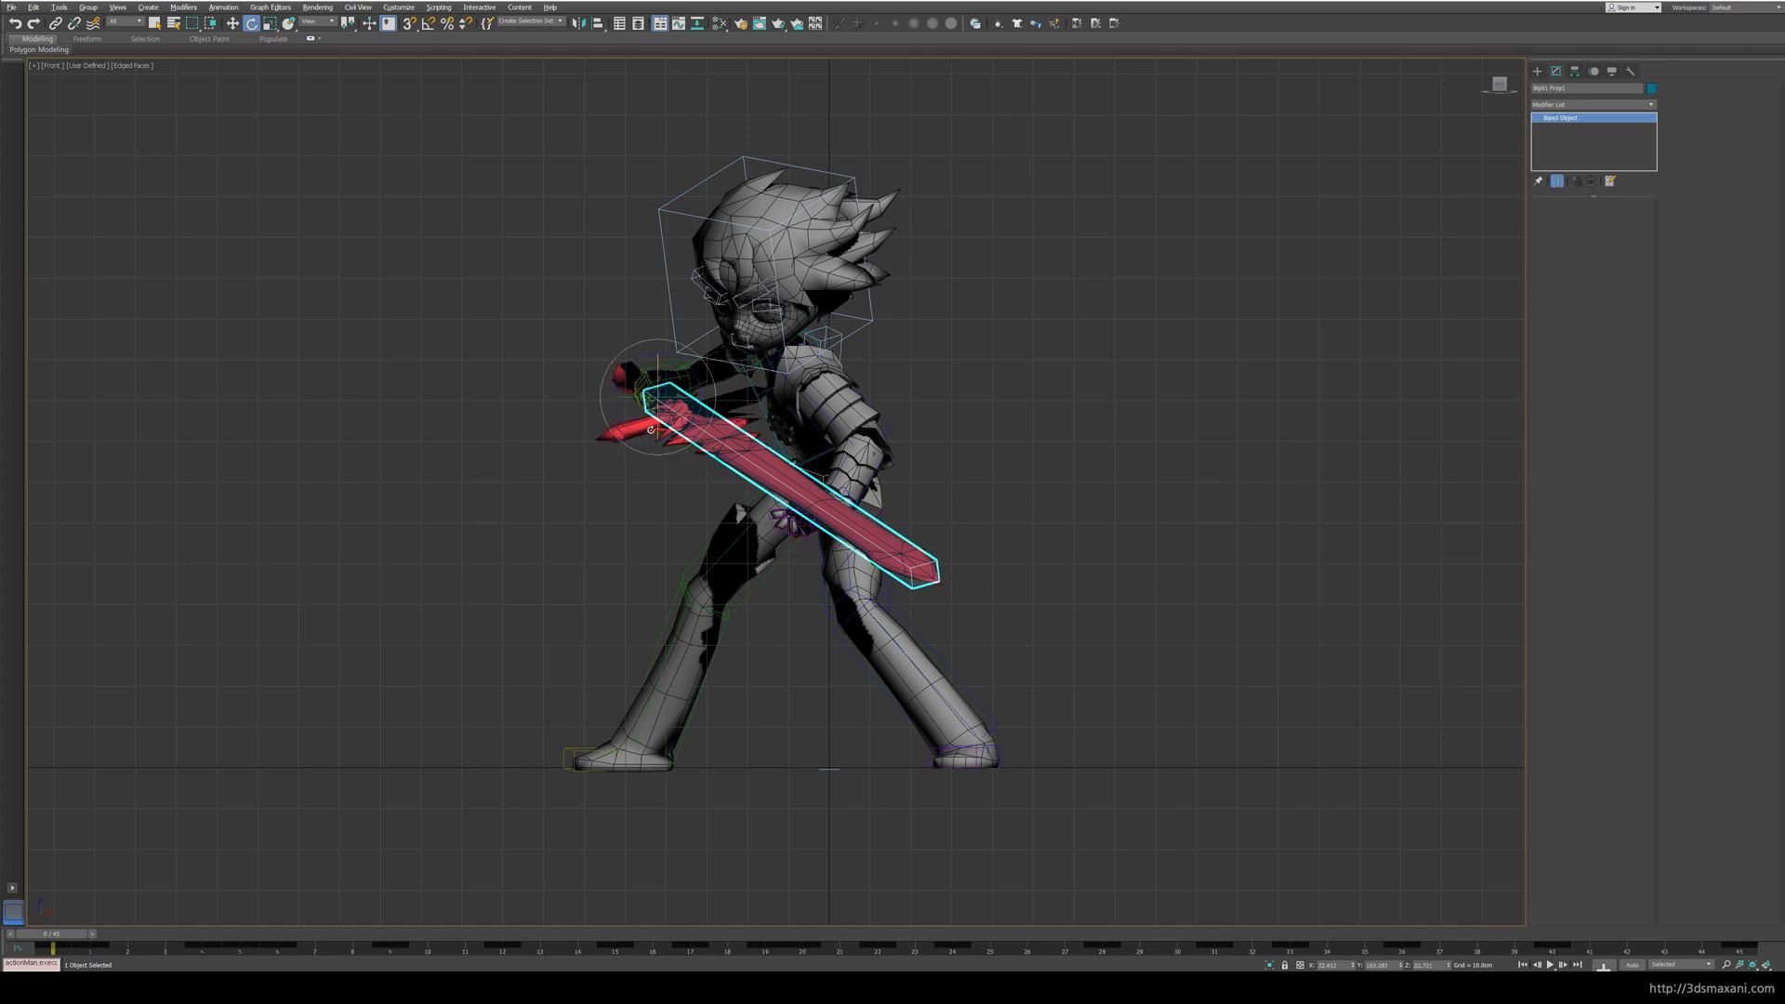
right_click(641, 409)
left_click(648, 416)
left_click_drag(648, 416, 818, 409)
key("ctrl+z")
left_click(1105, 399)
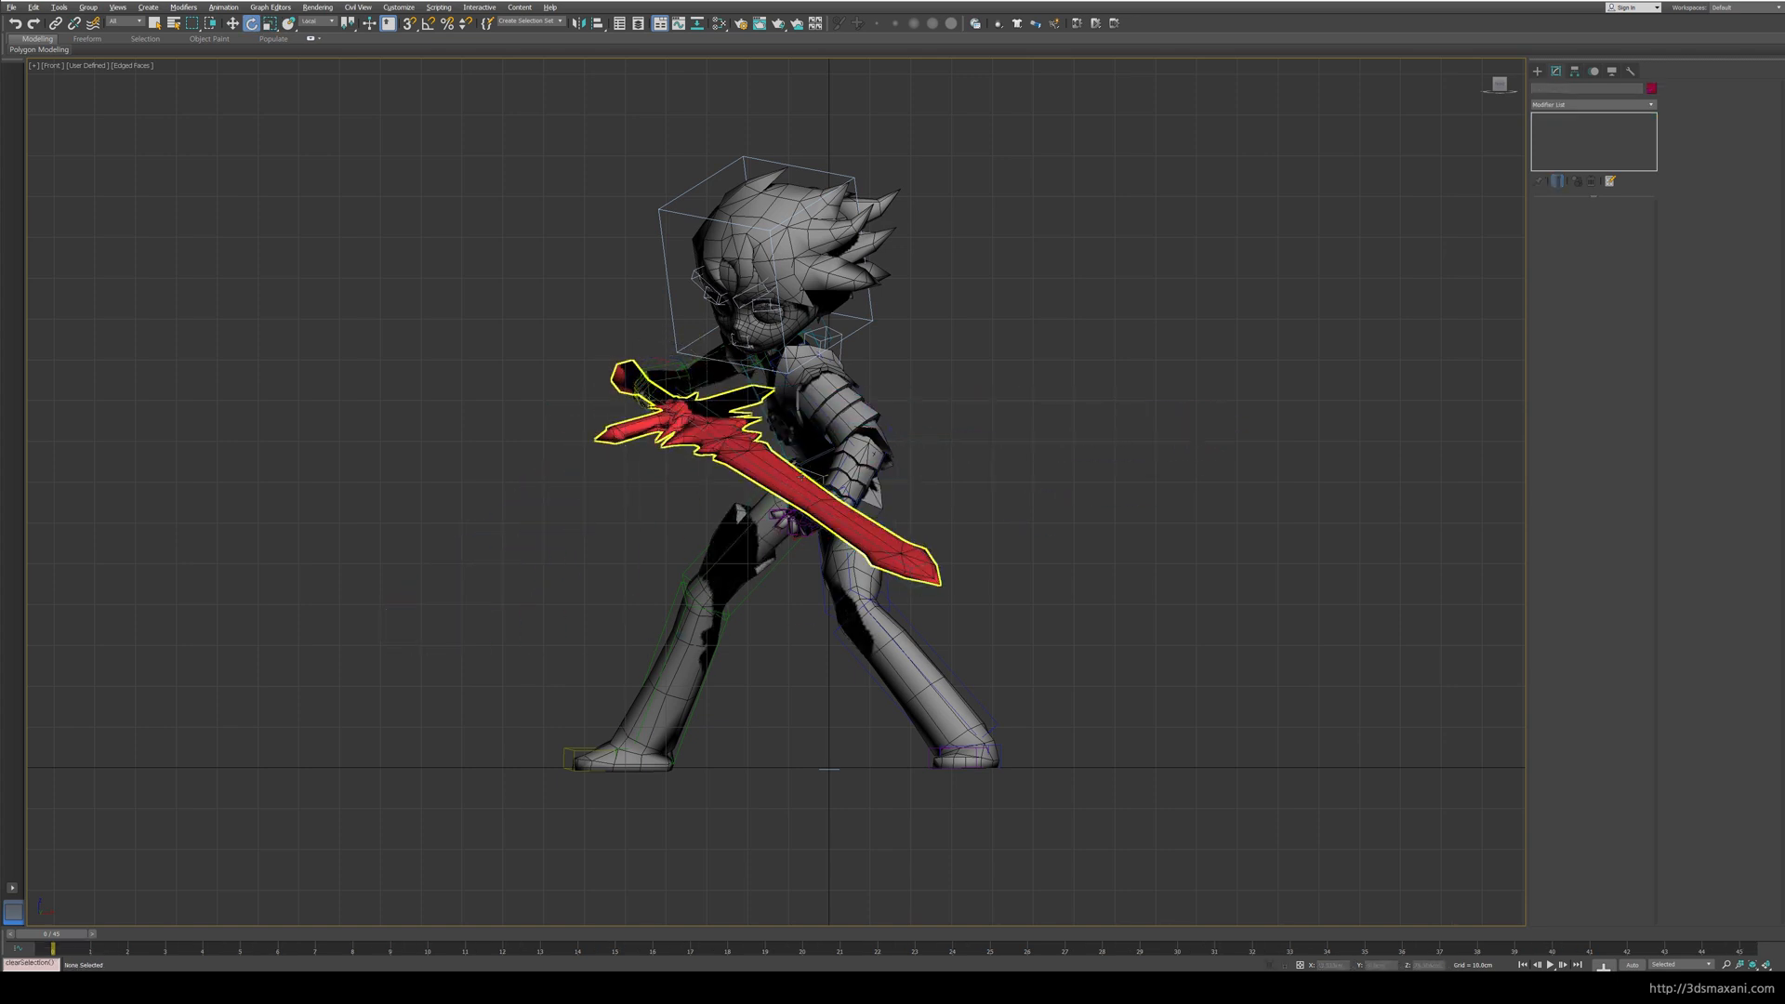
Step: Check the Skin modifier on the sword, body and head meshes in turn, and deselect everything
left_click(816, 493)
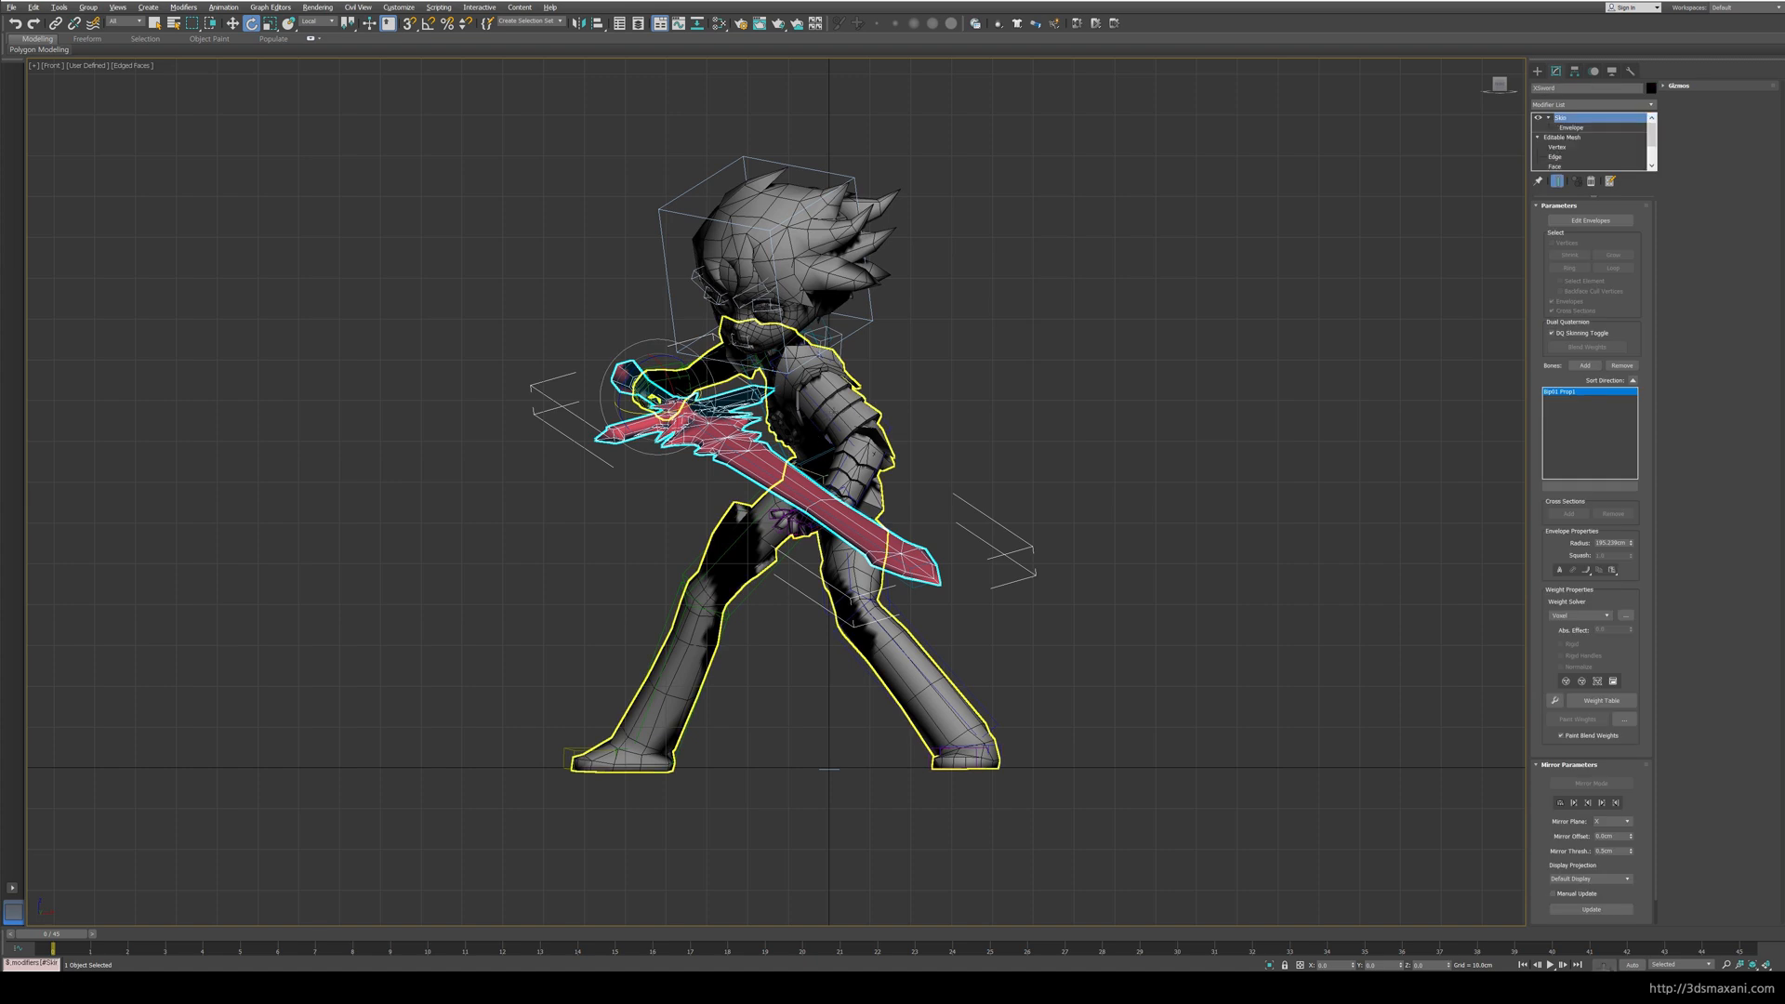
left_click(871, 449)
left_click(859, 309)
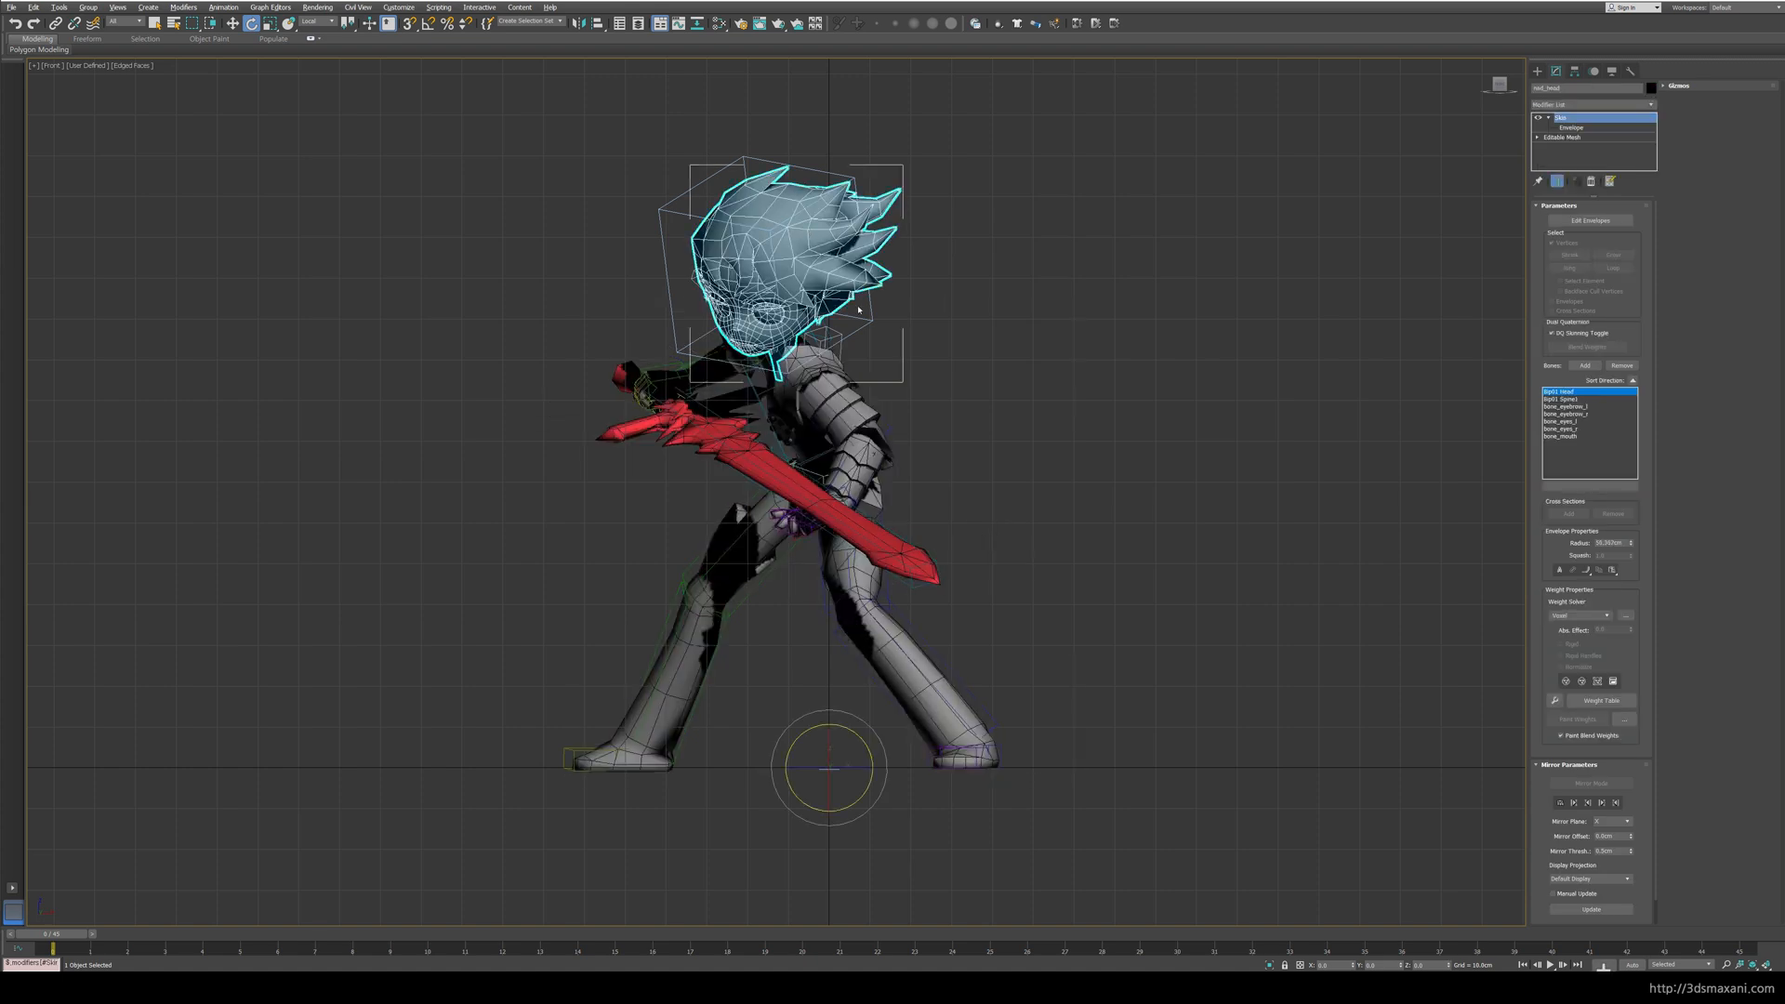
scroll(986, 483, "down", 3)
left_click(1053, 497)
middle_click_drag(1056, 502, 939, 492)
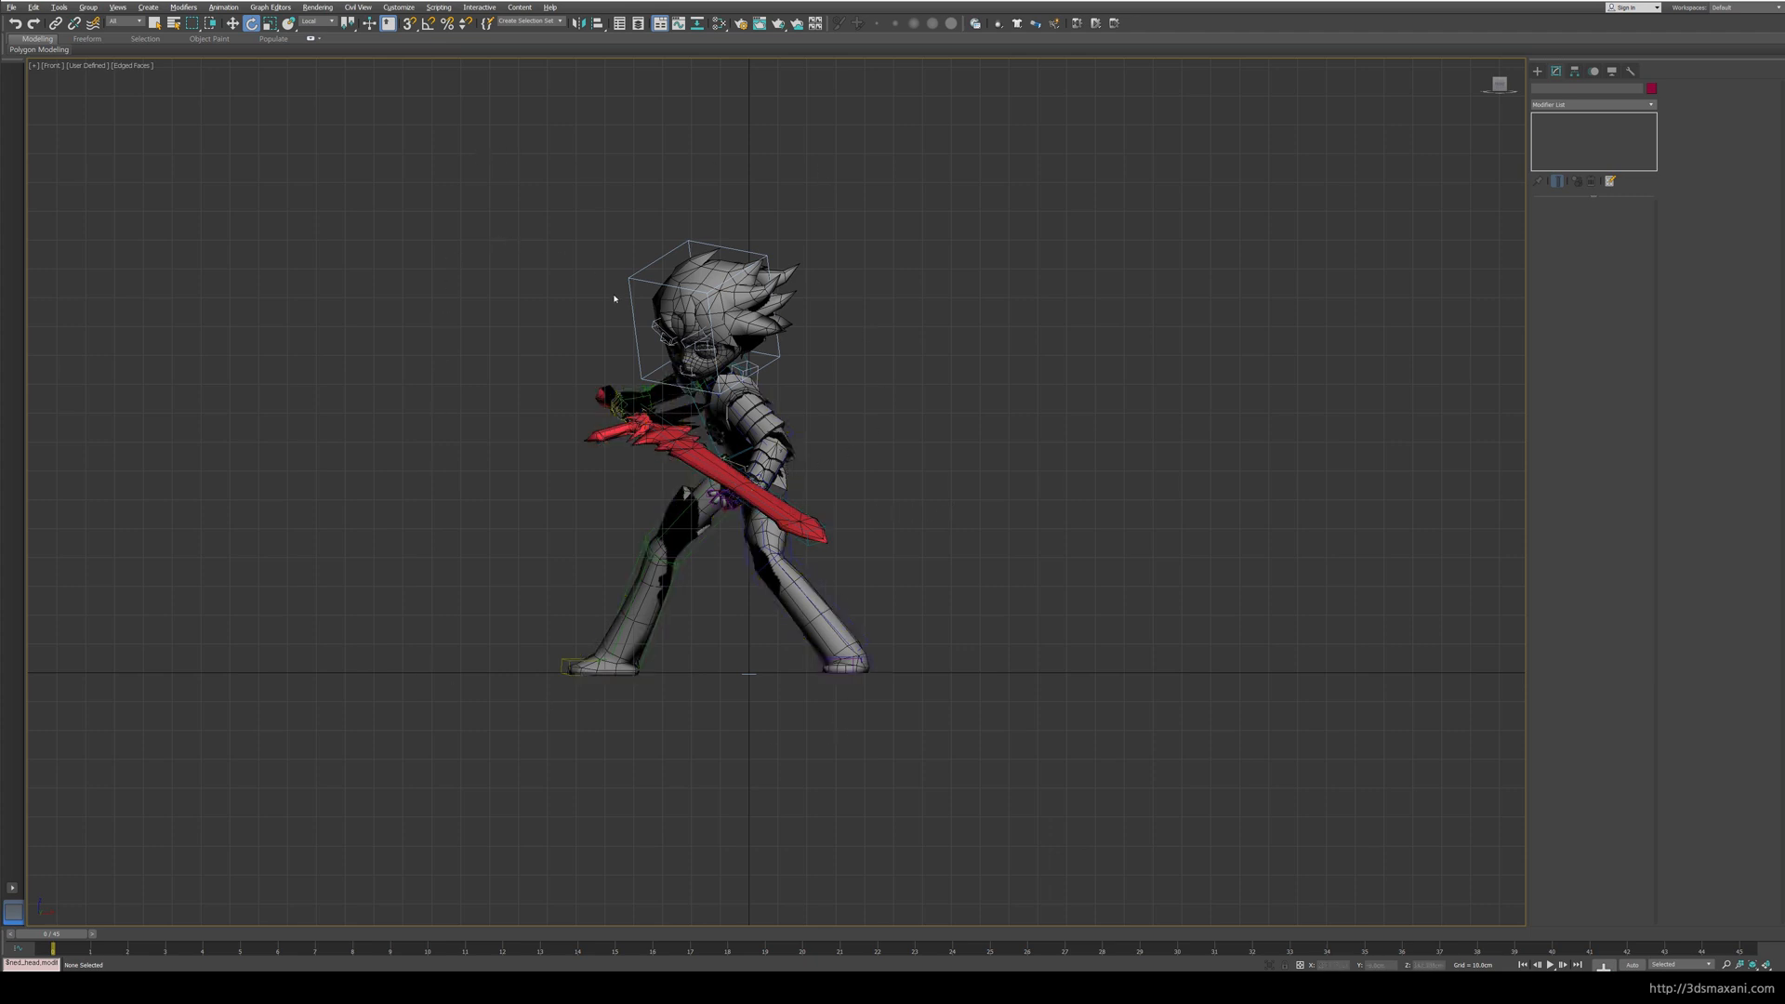
Step: Export the whole scene as ned.FBX to the export folder, replacing the existing file, and dismiss the export warnings
left_click(11, 7)
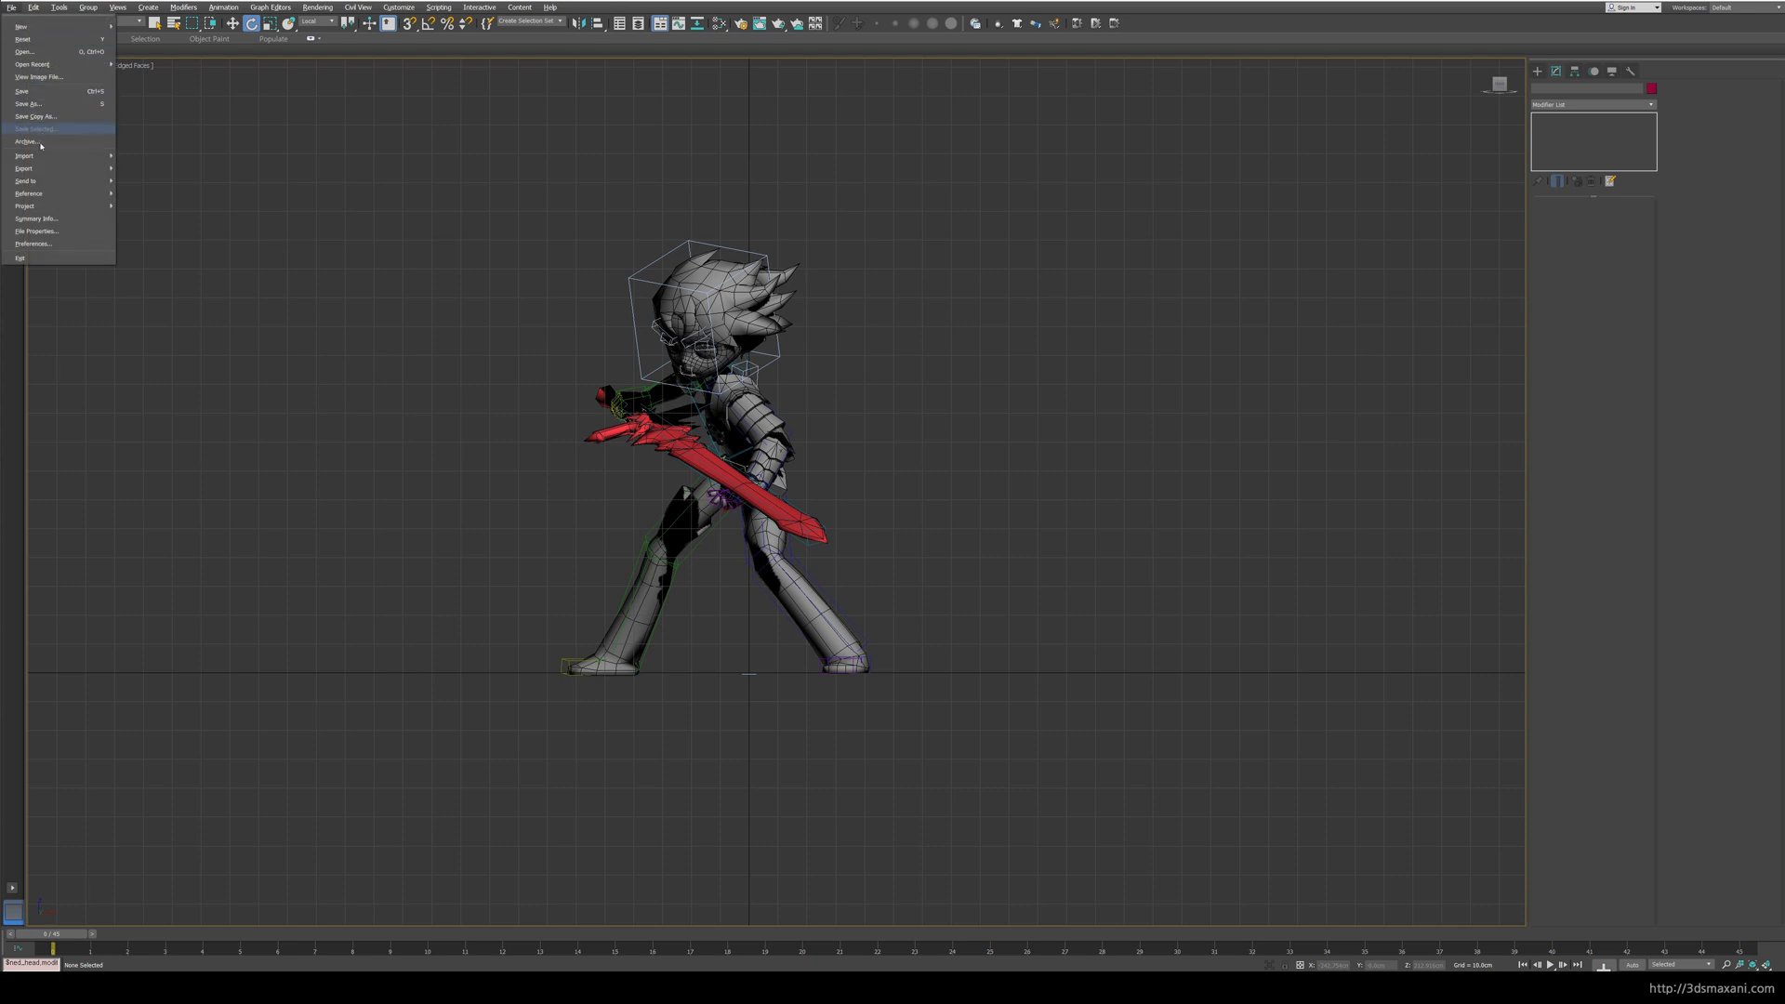
mouse_move(33, 170)
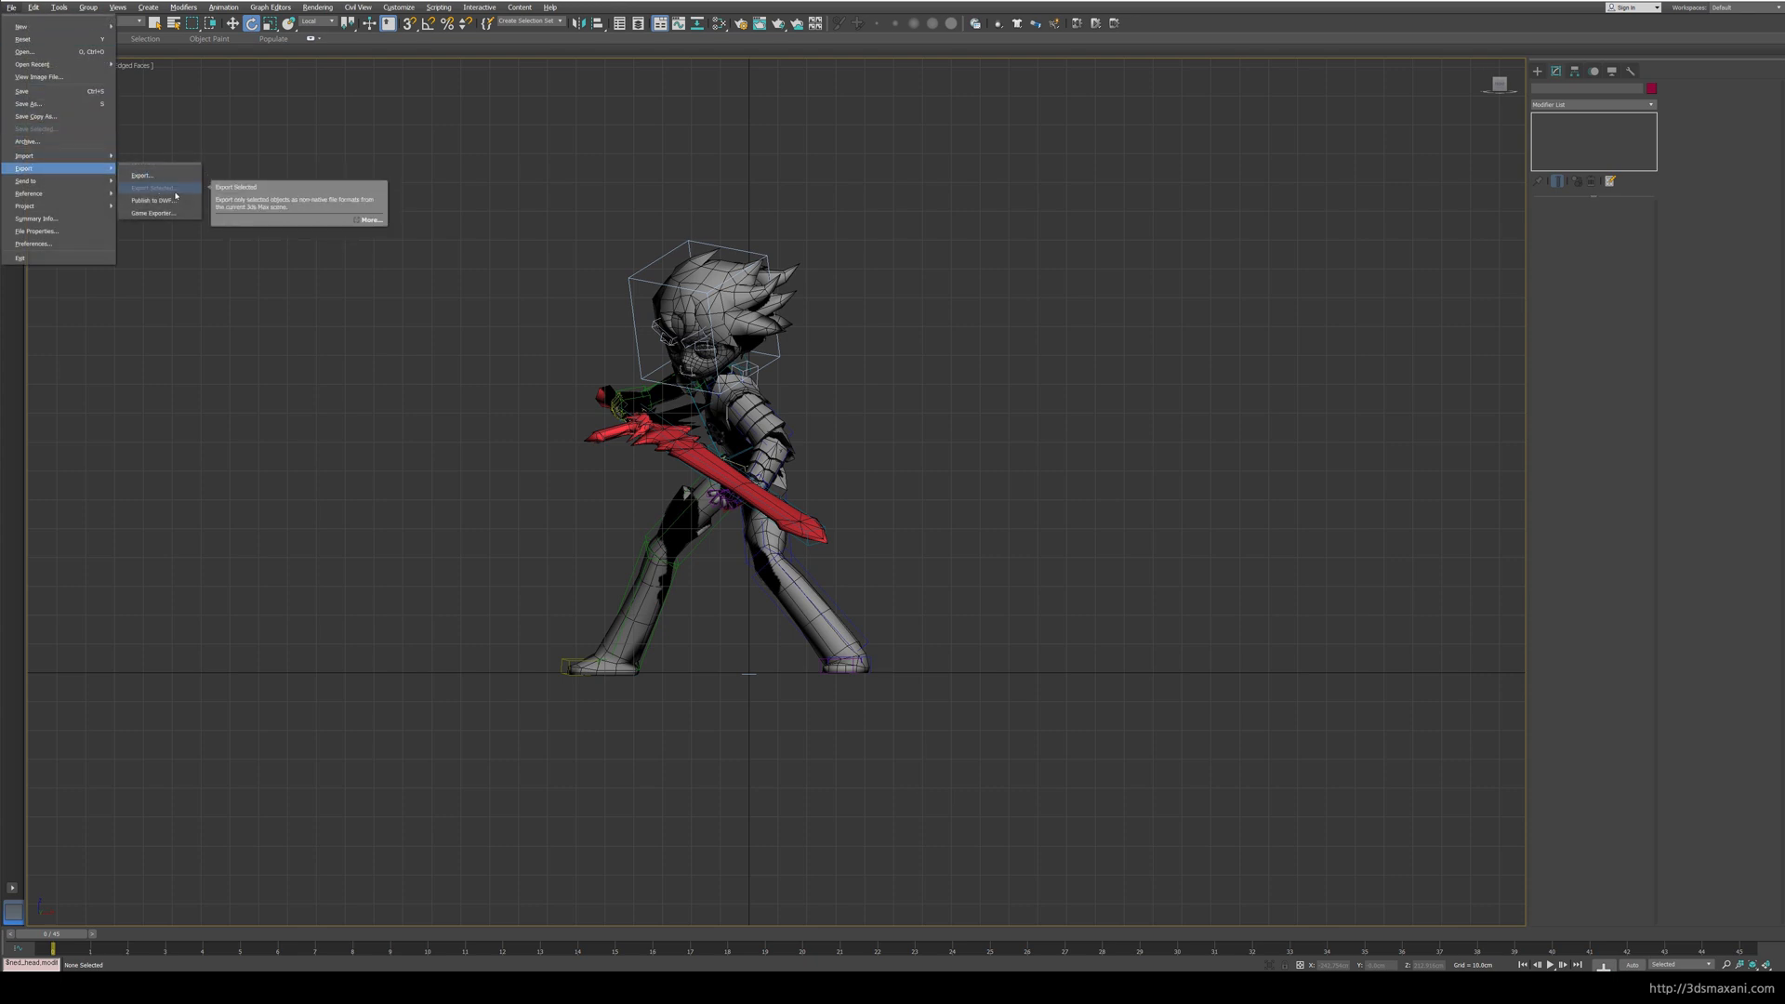
left_click(165, 190)
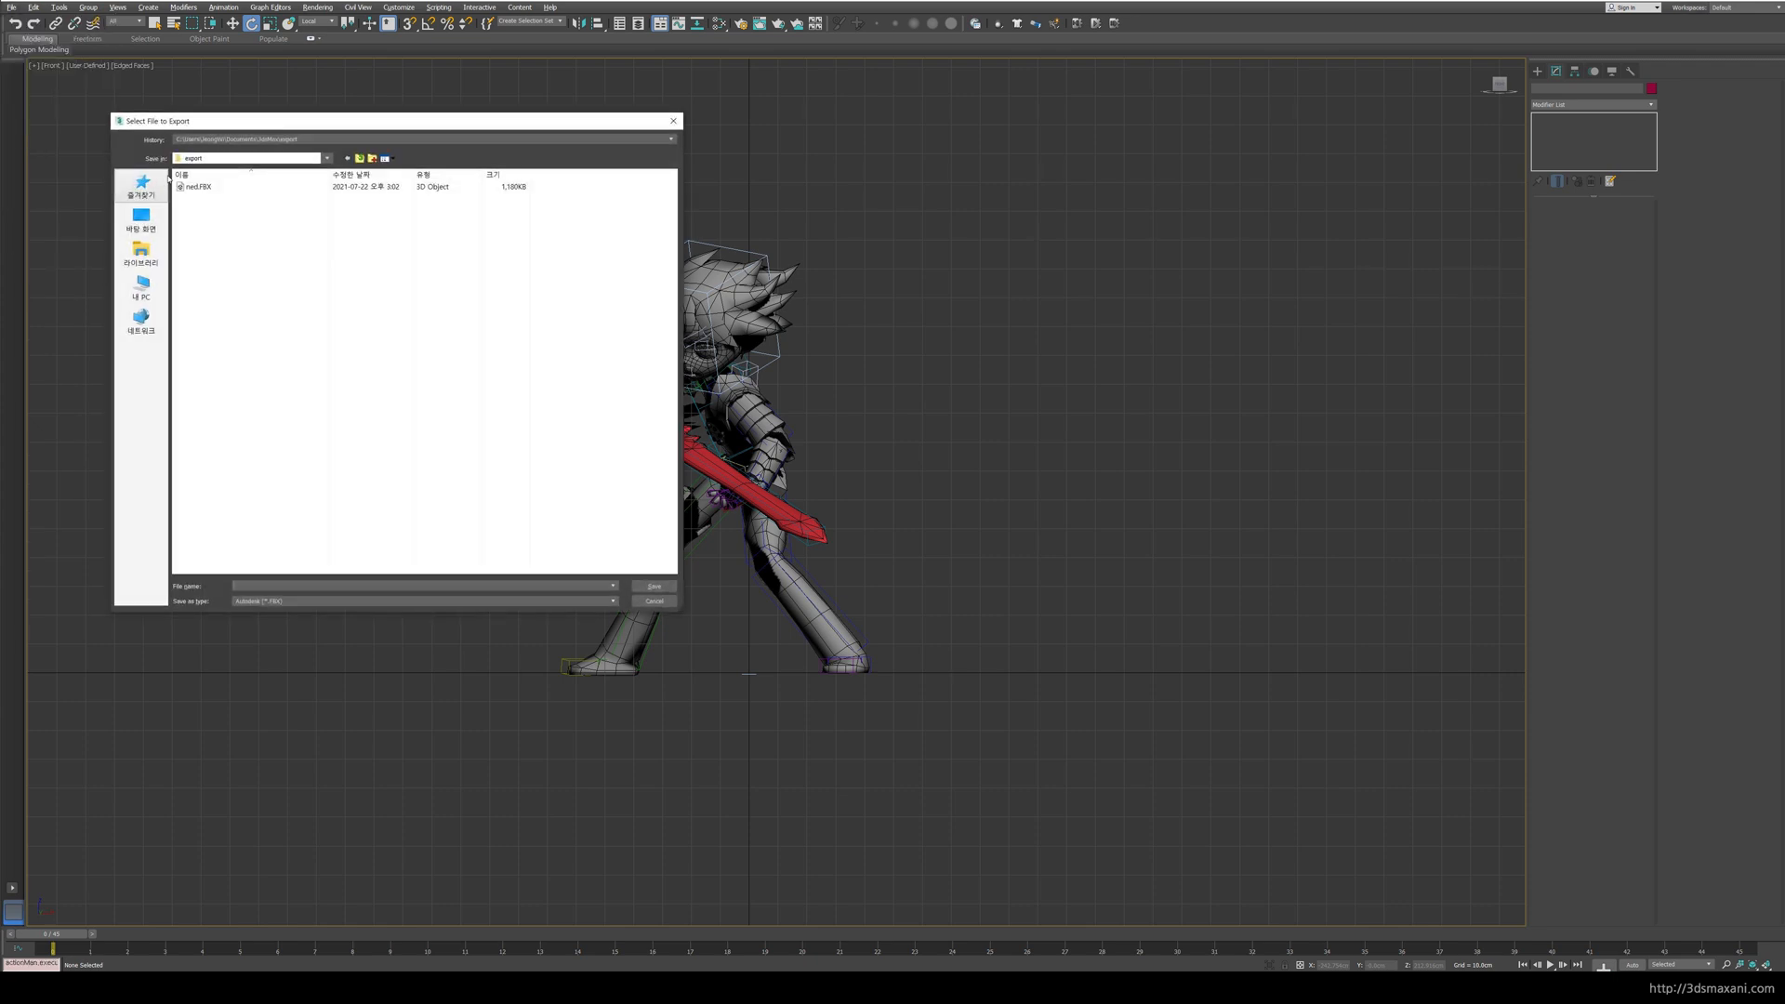
left_click(199, 187)
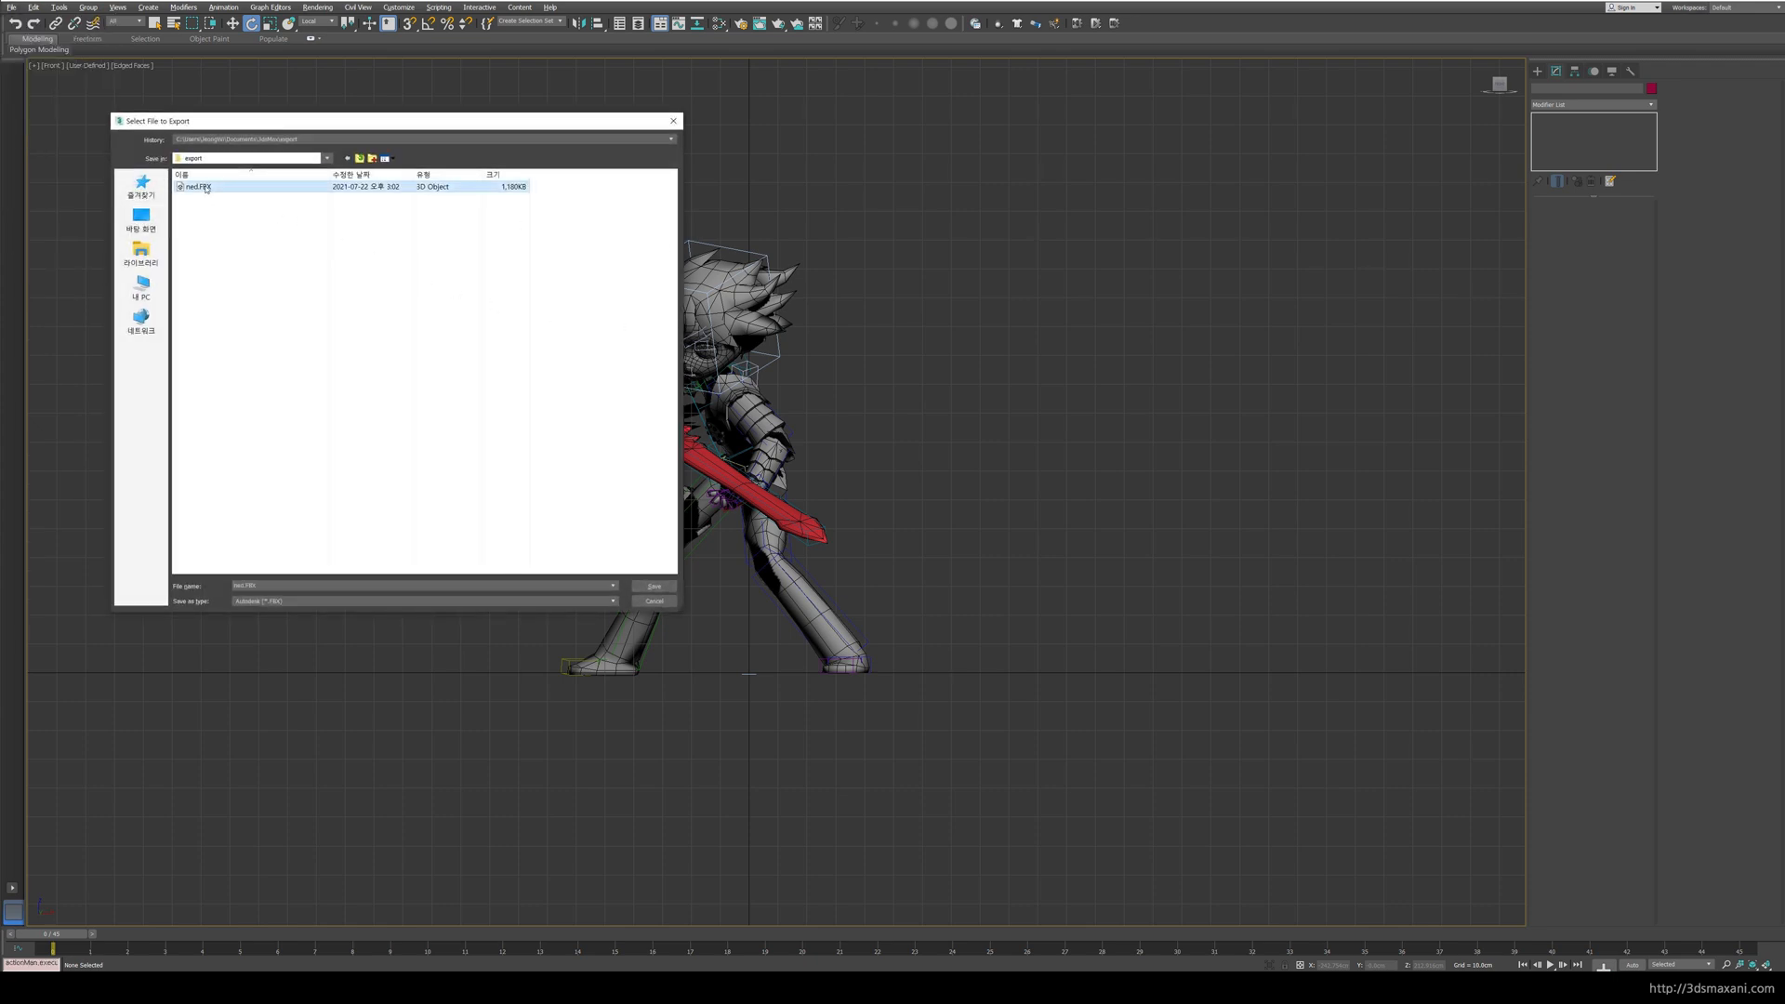
key("Delete")
key("Return")
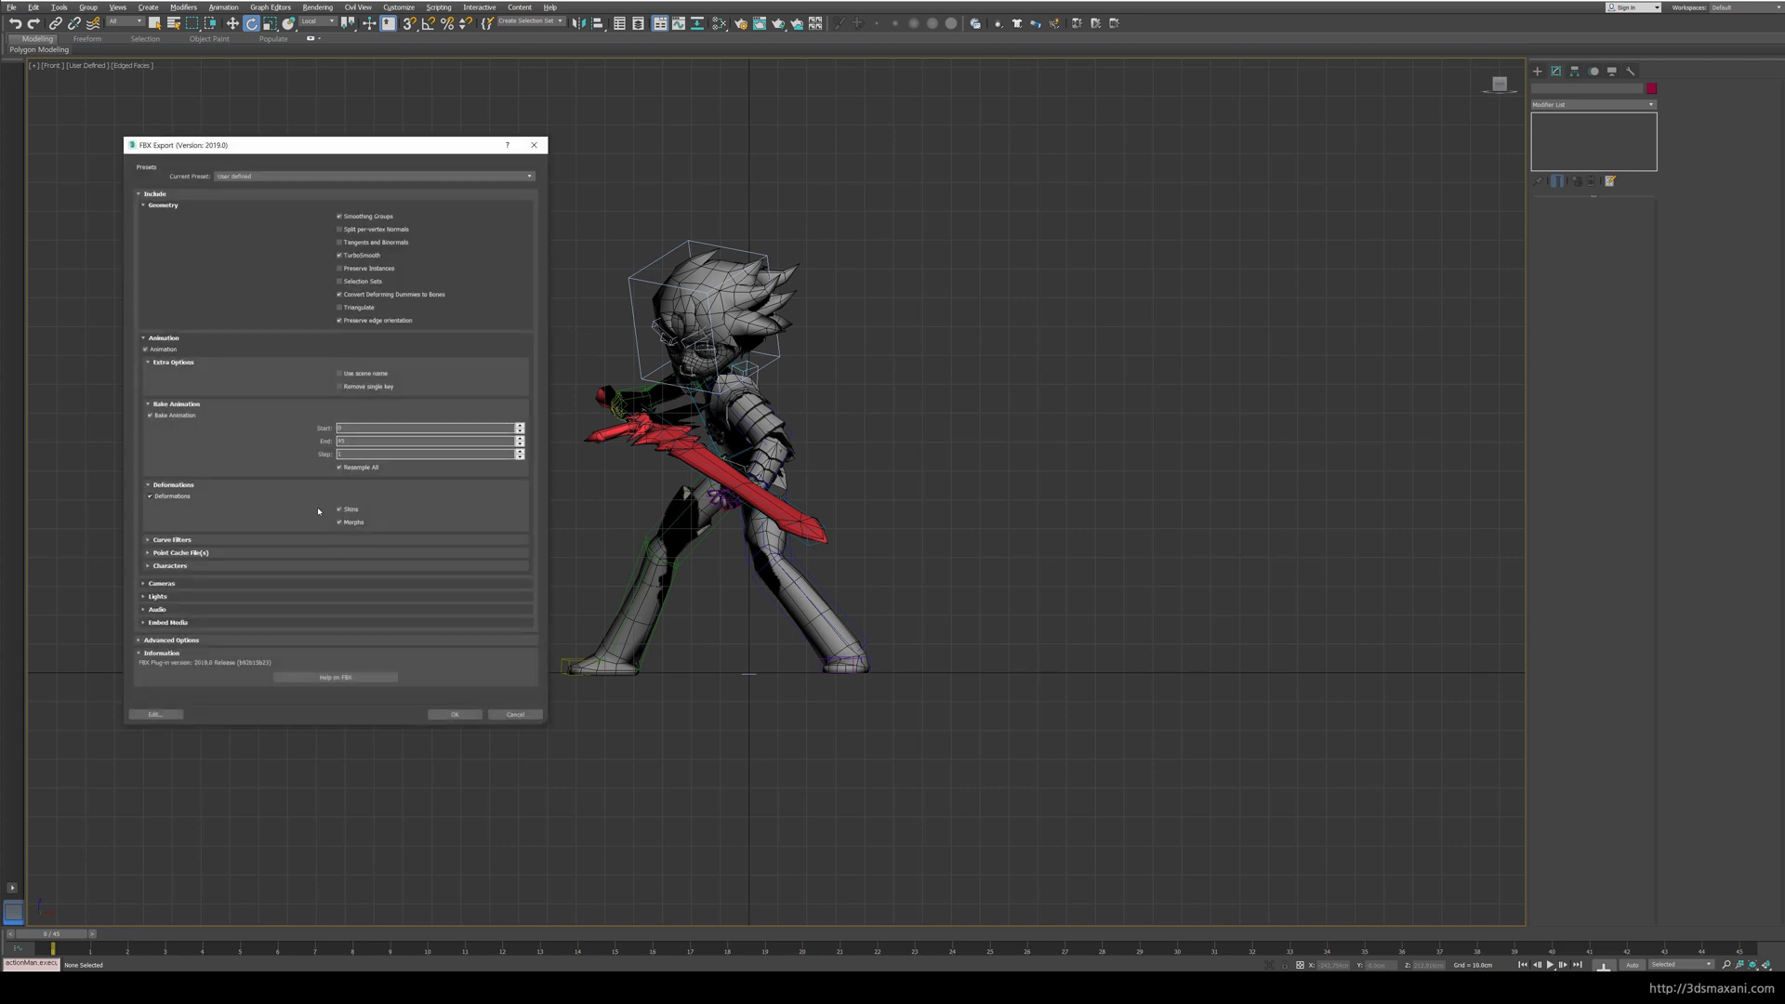
left_click(455, 714)
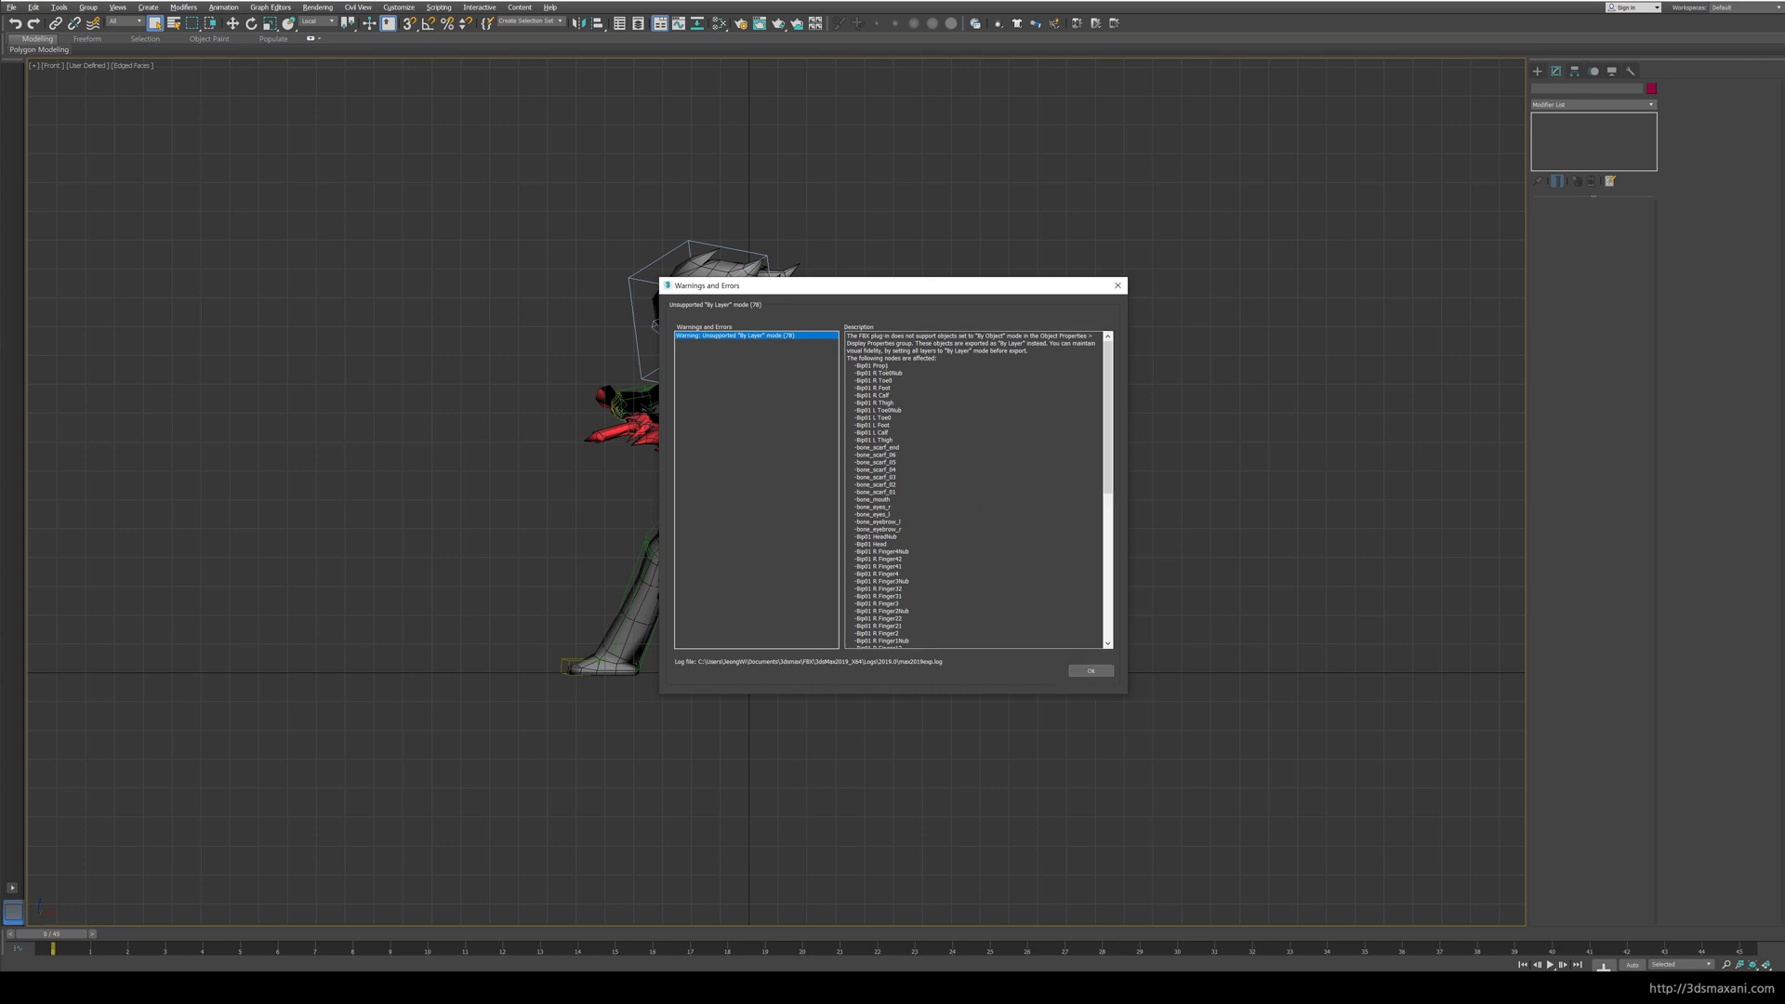
left_click(1090, 671)
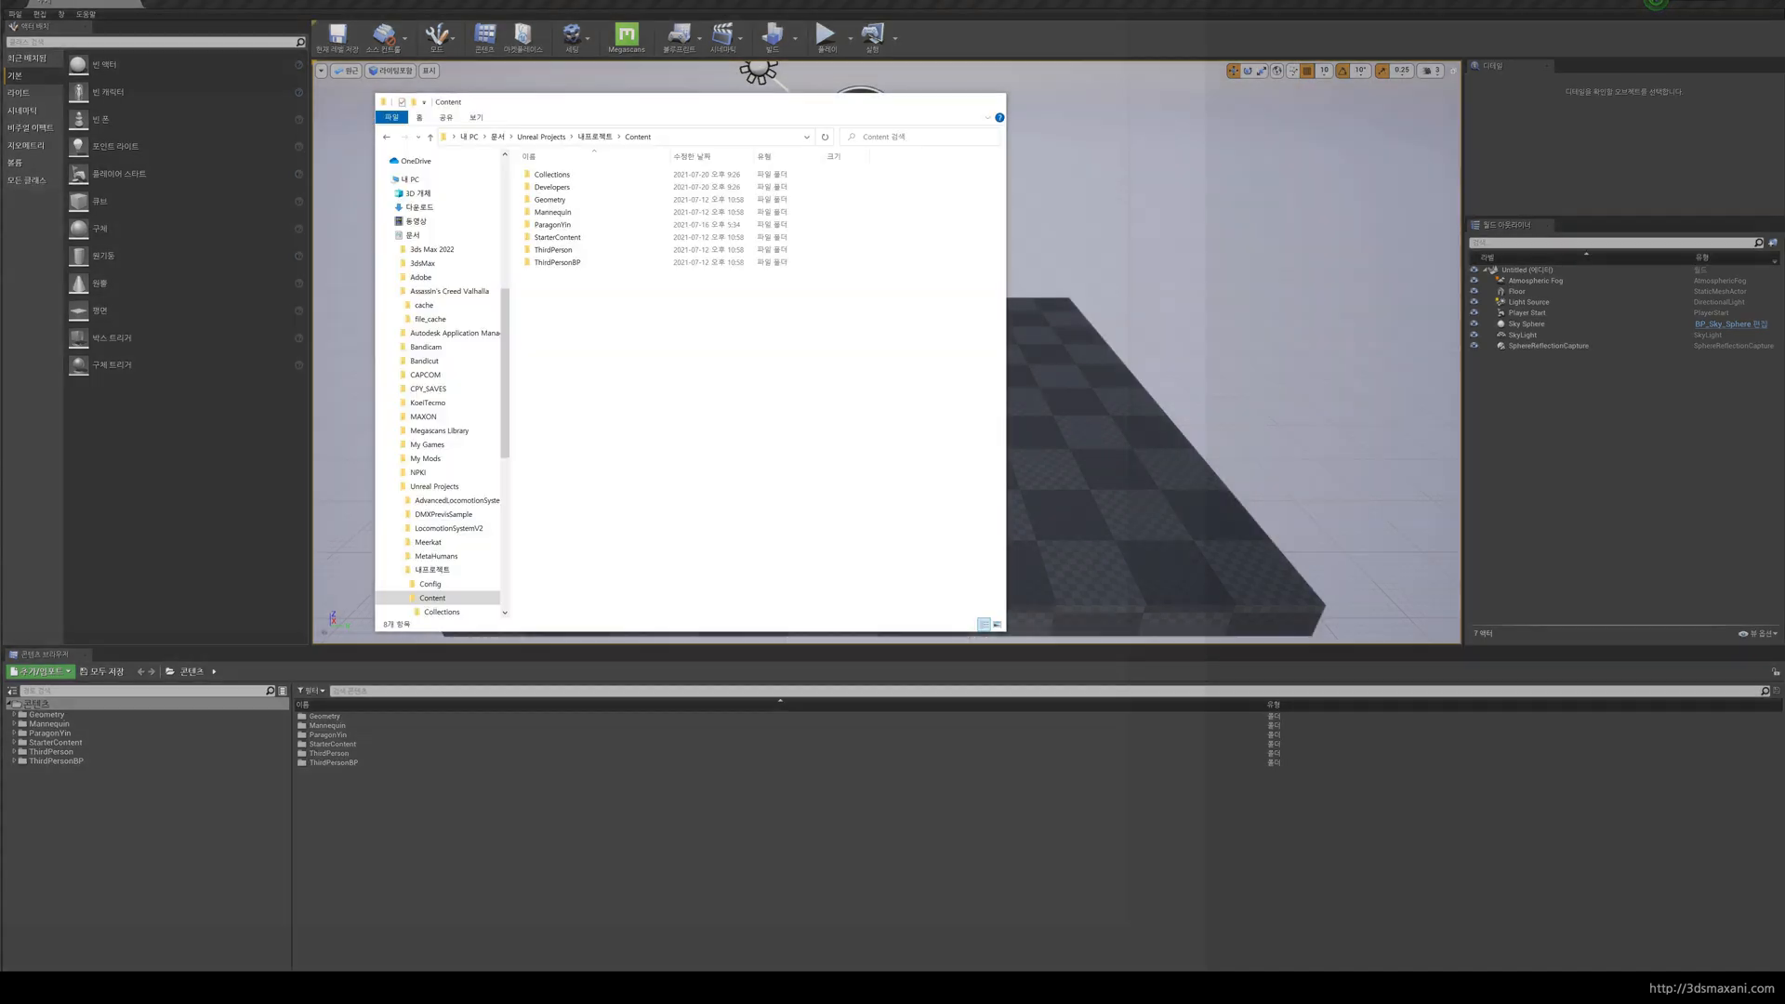
Step: Switch to the Unreal Editor and place the file window showing the 3dsMax export folder clear of the viewport
left_click(299, 277)
left_click_drag(346, 209, 899, 96)
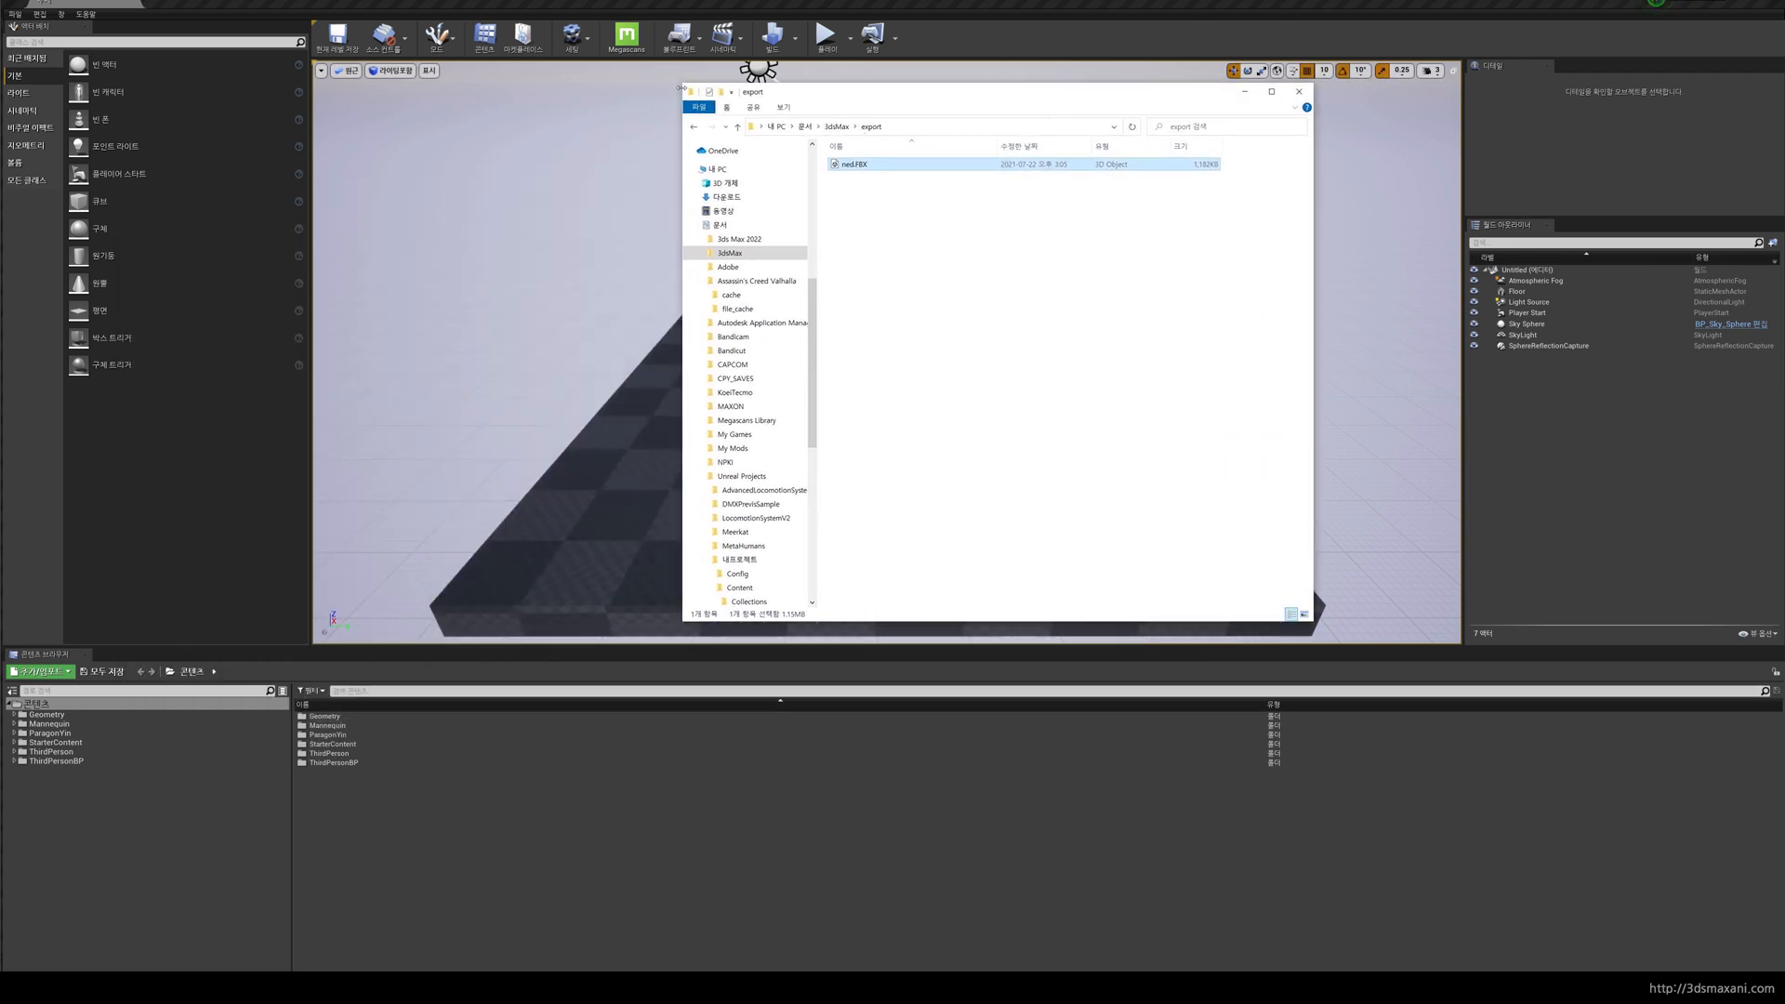
left_click_drag(682, 82, 1313, 462)
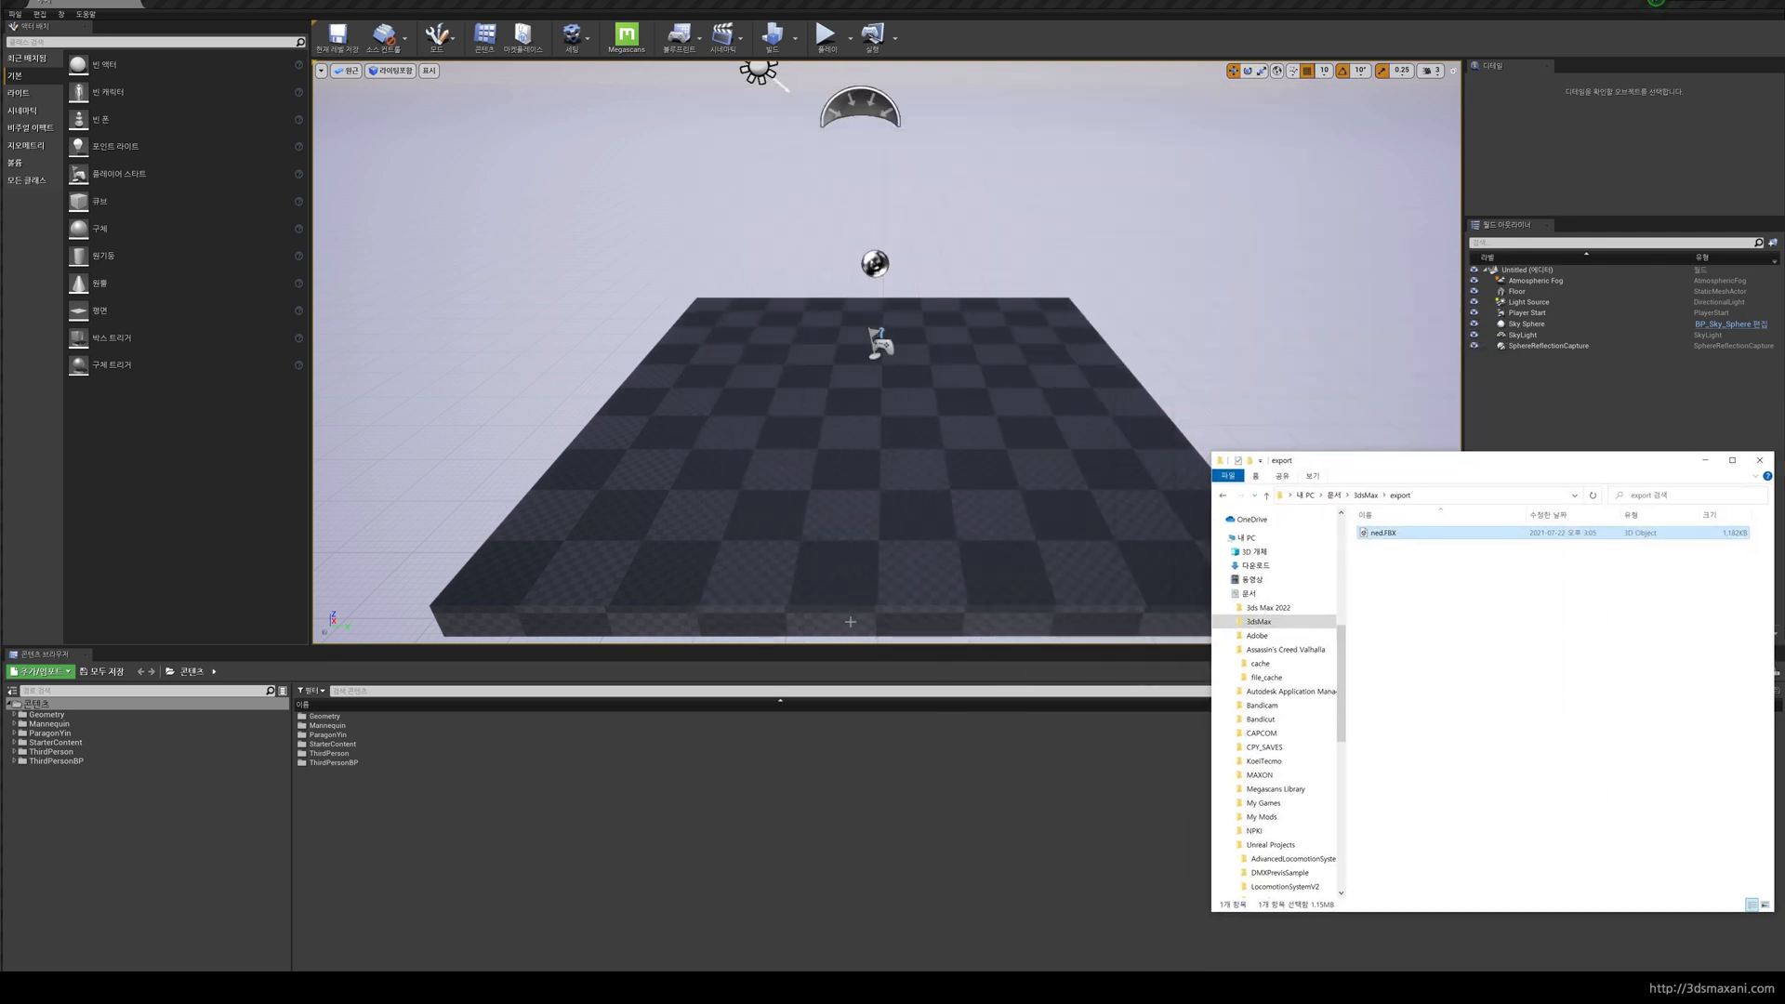
Step: Create a folder named Character in the project's Content root
left_click(12, 690)
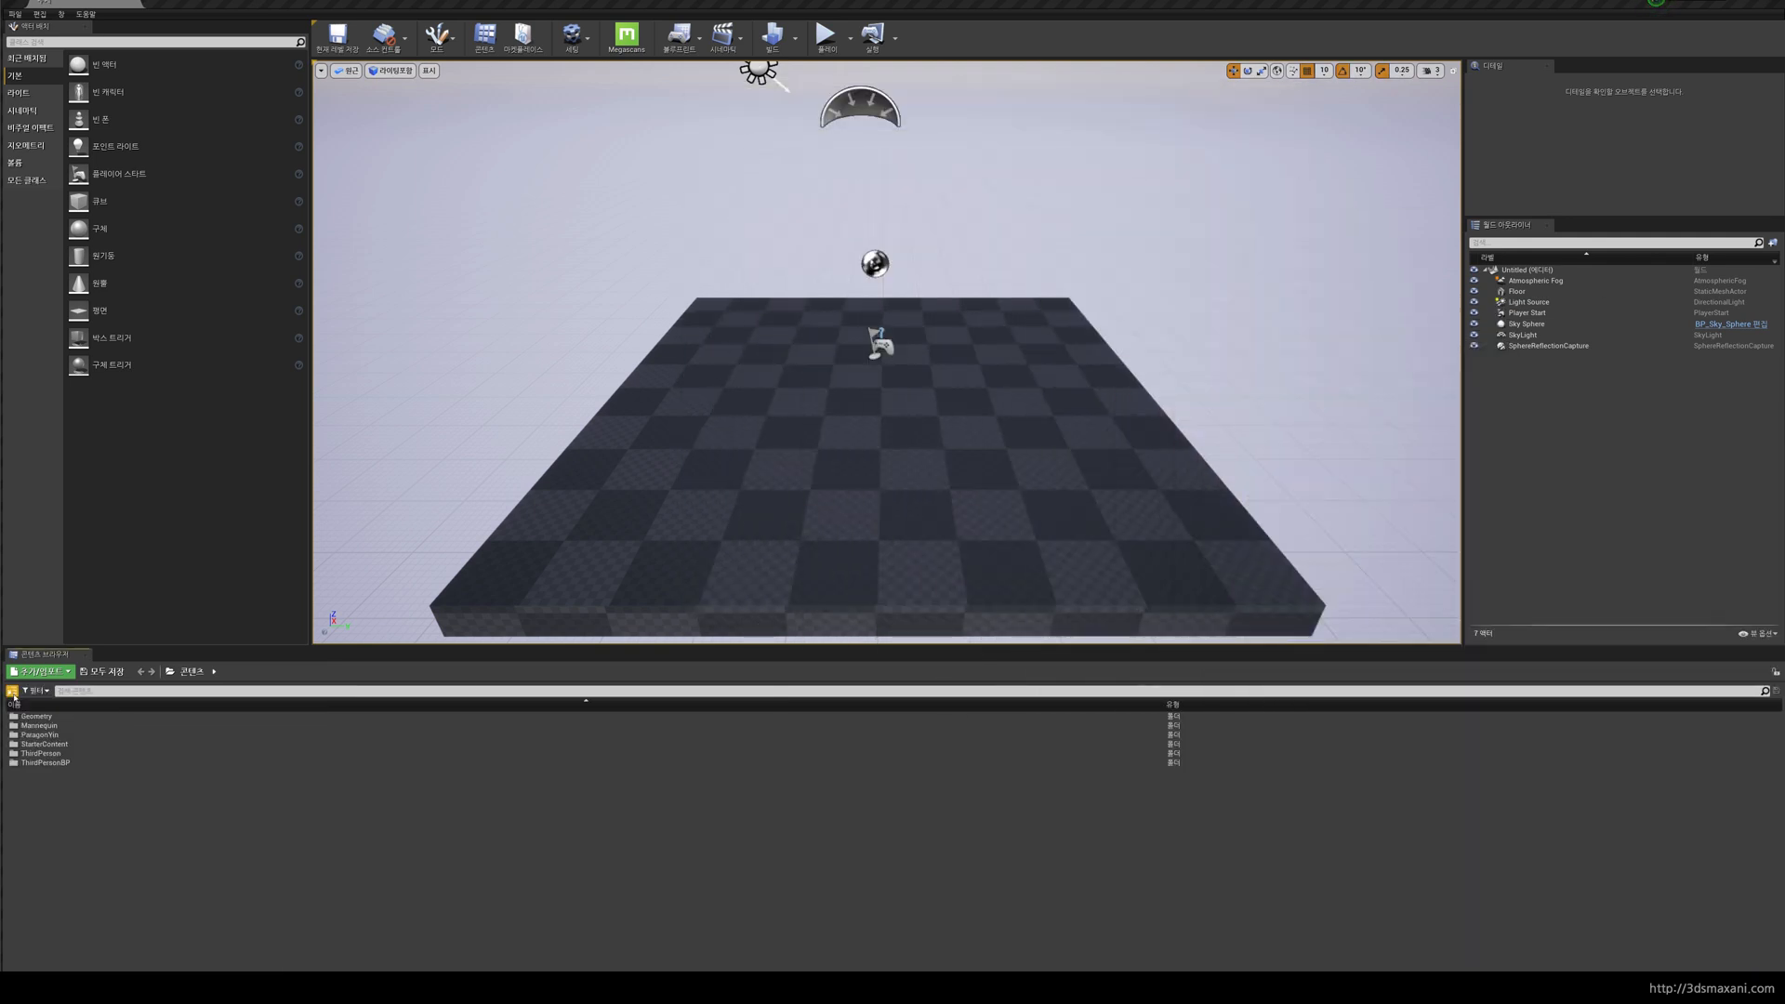
left_click(12, 690)
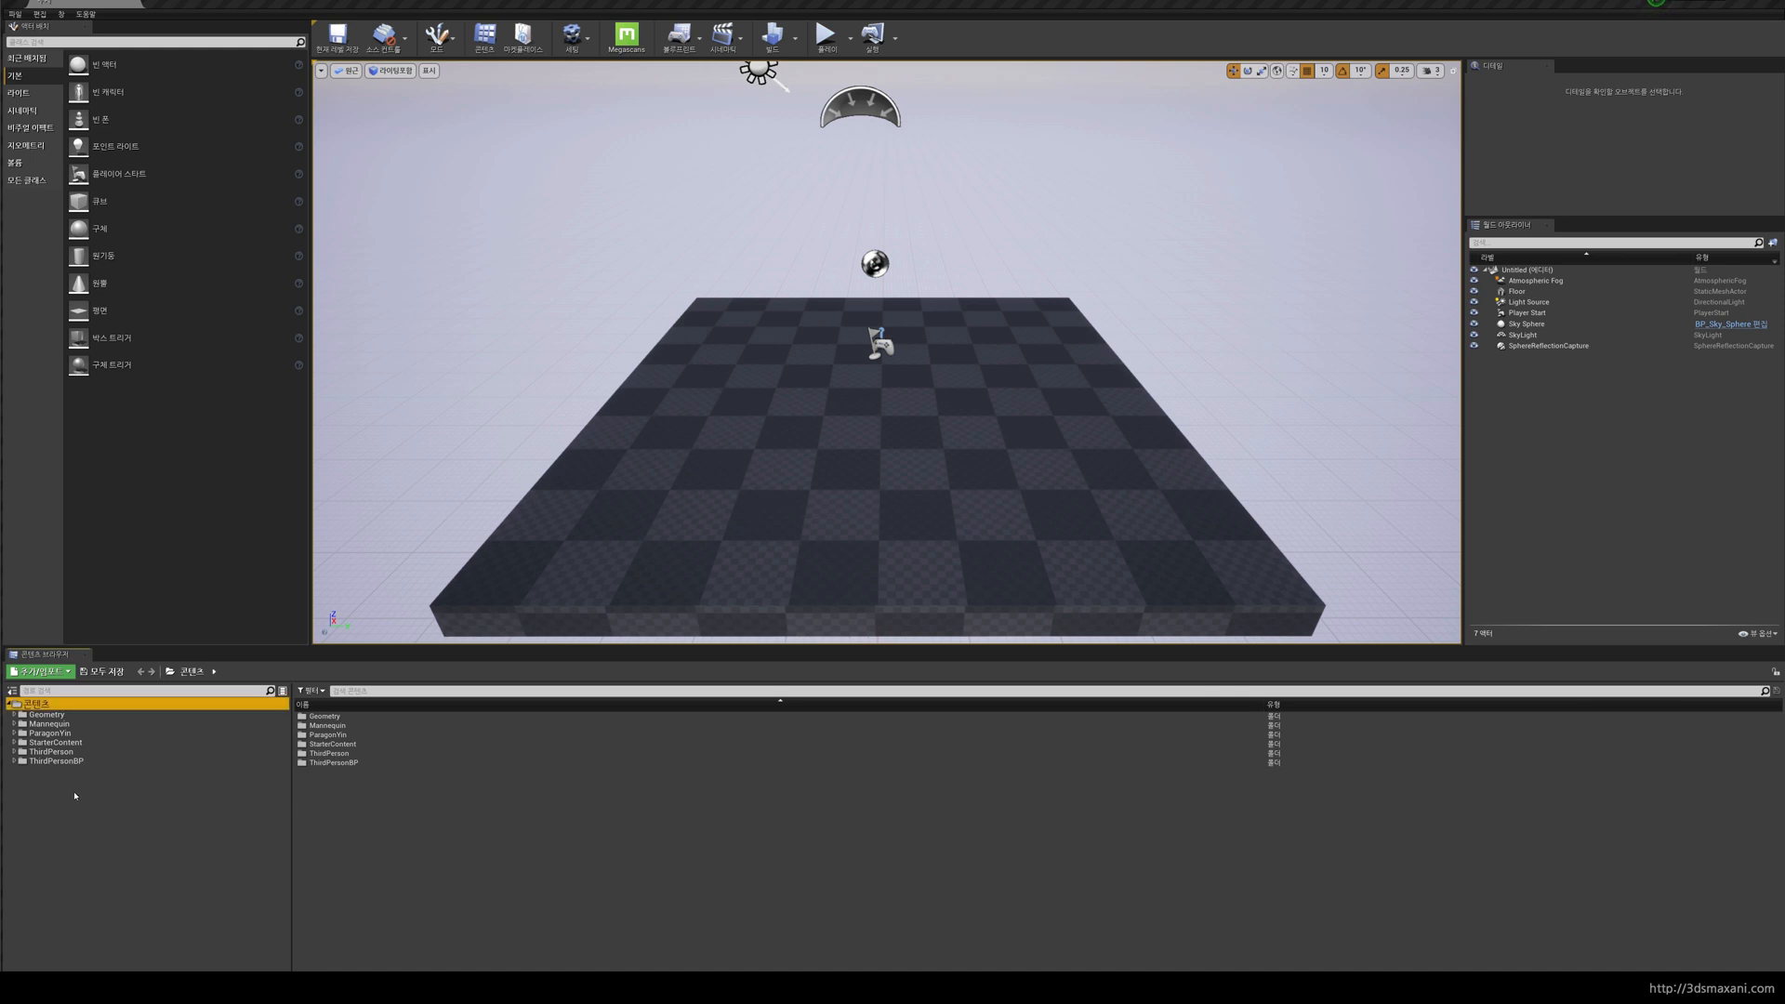
right_click(73, 704)
left_click(120, 532)
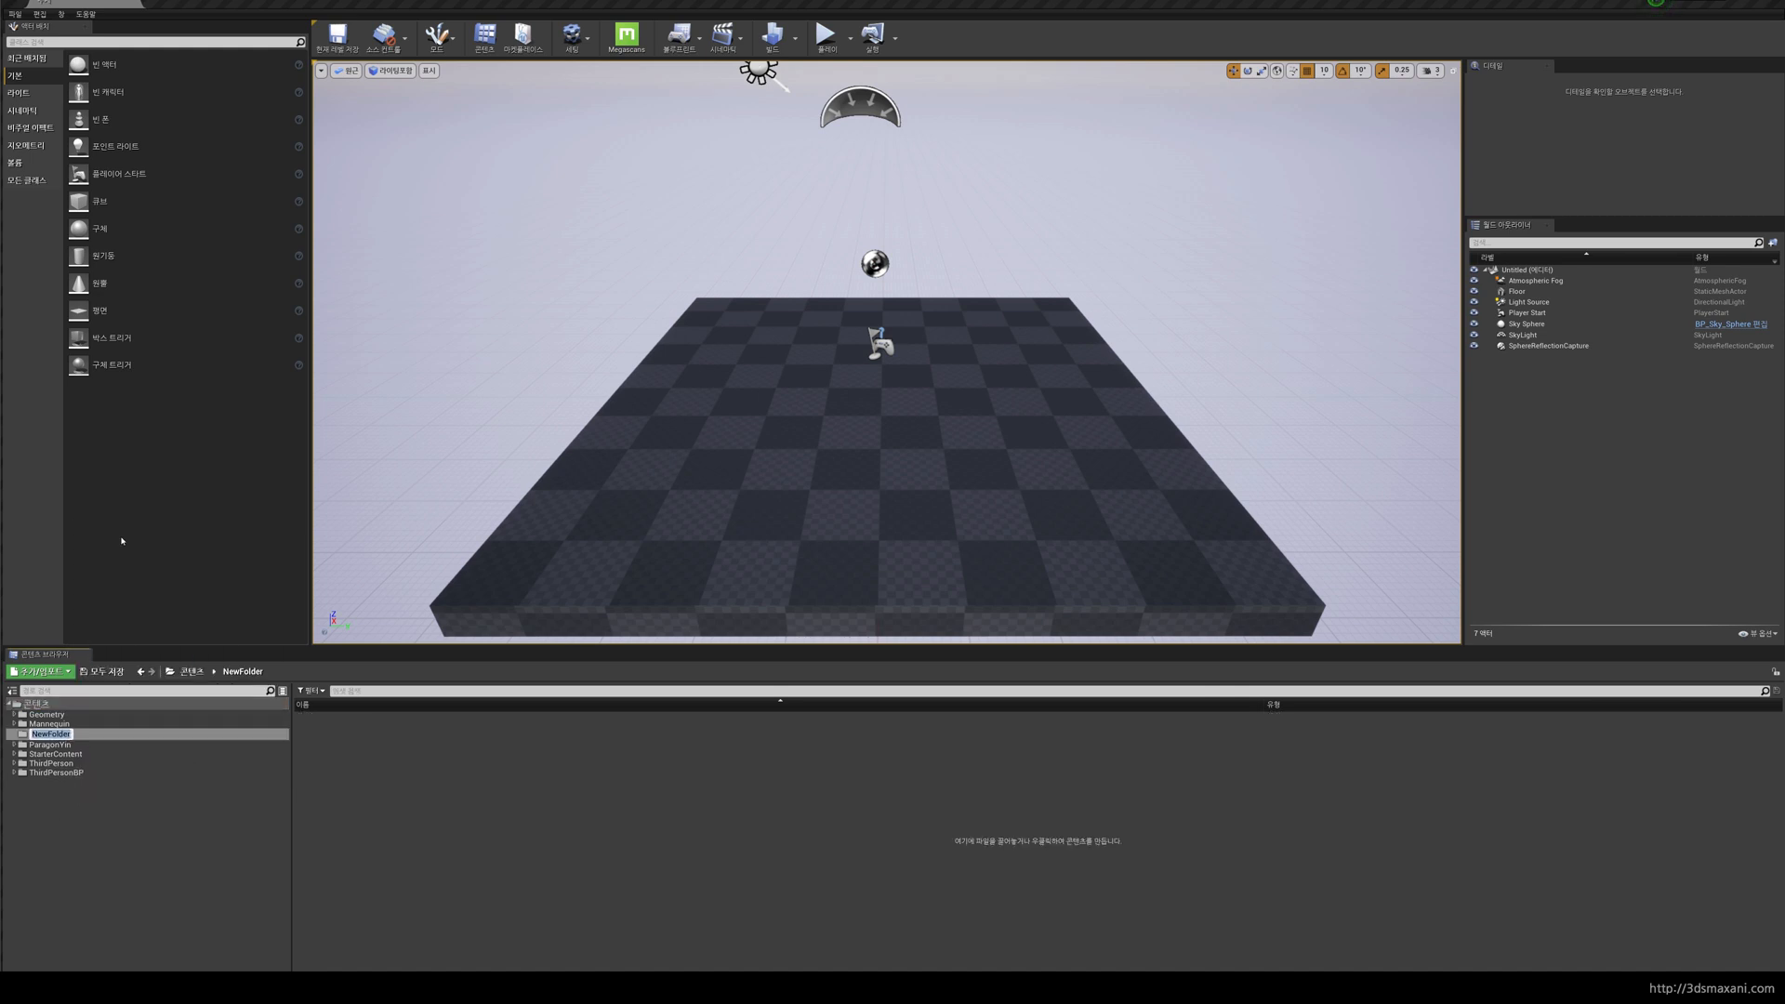
type("Character")
key("Return")
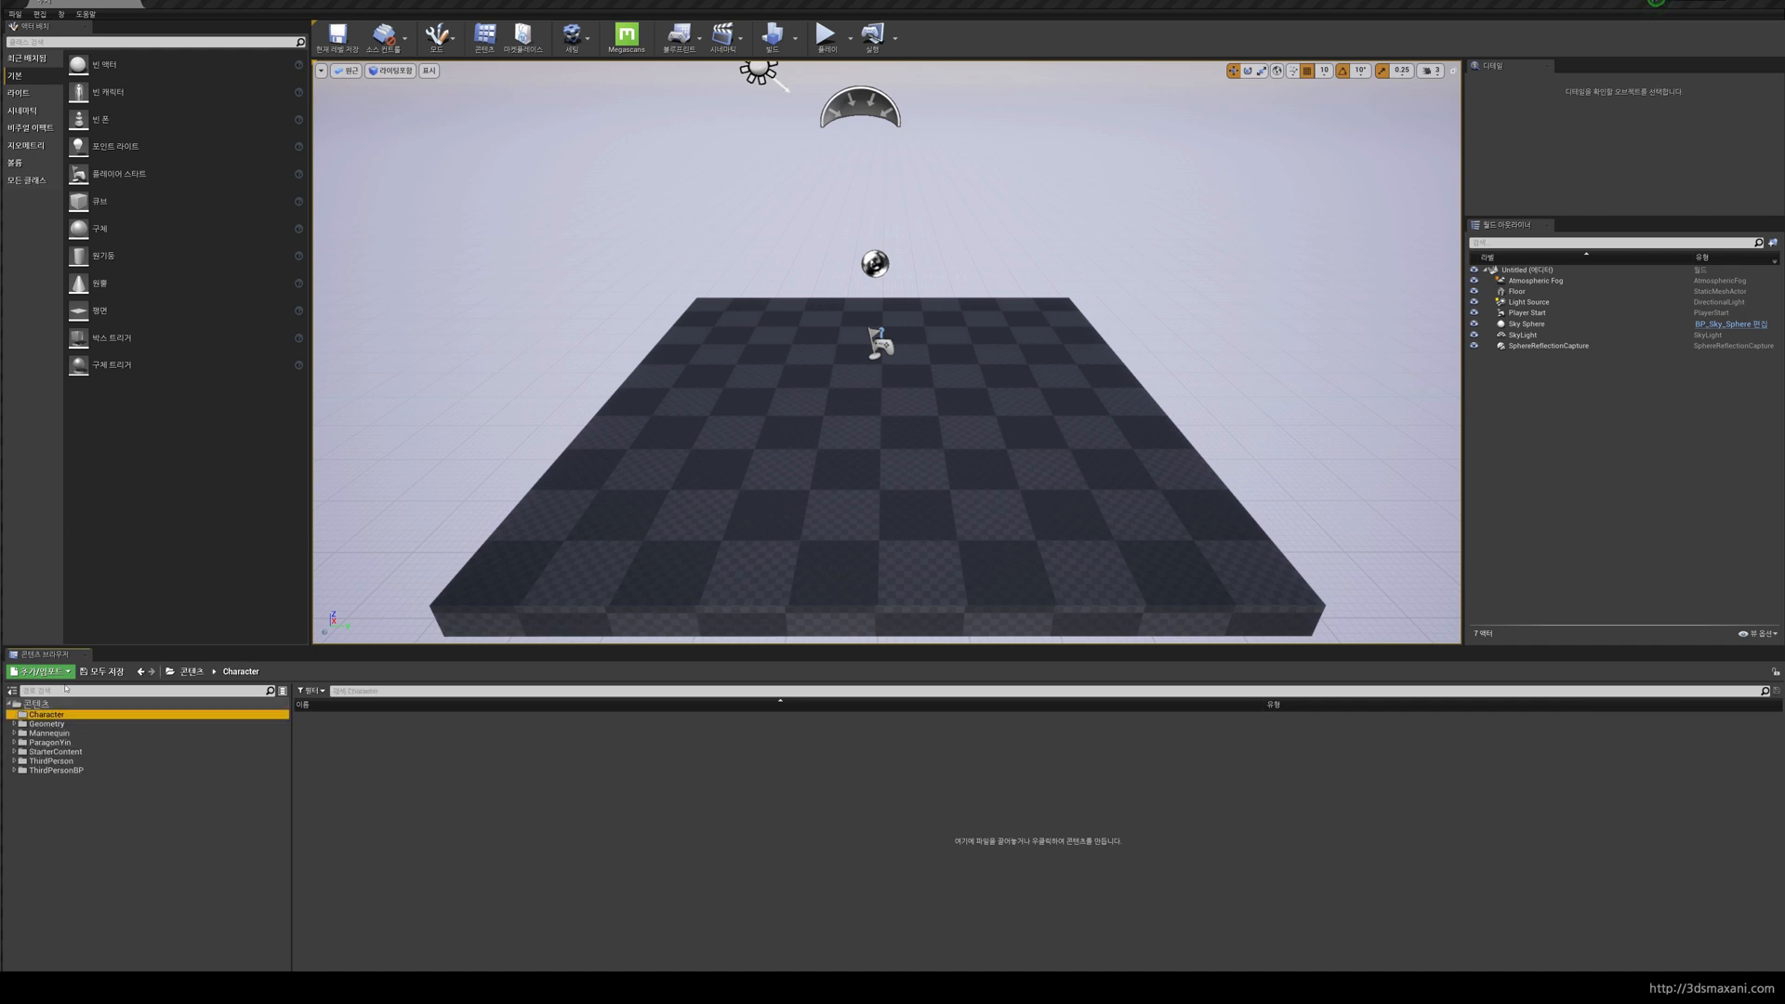
Step: Create a subfolder named PC inside the Character folder and make its empty contents area active
right_click(58, 717)
left_click(90, 721)
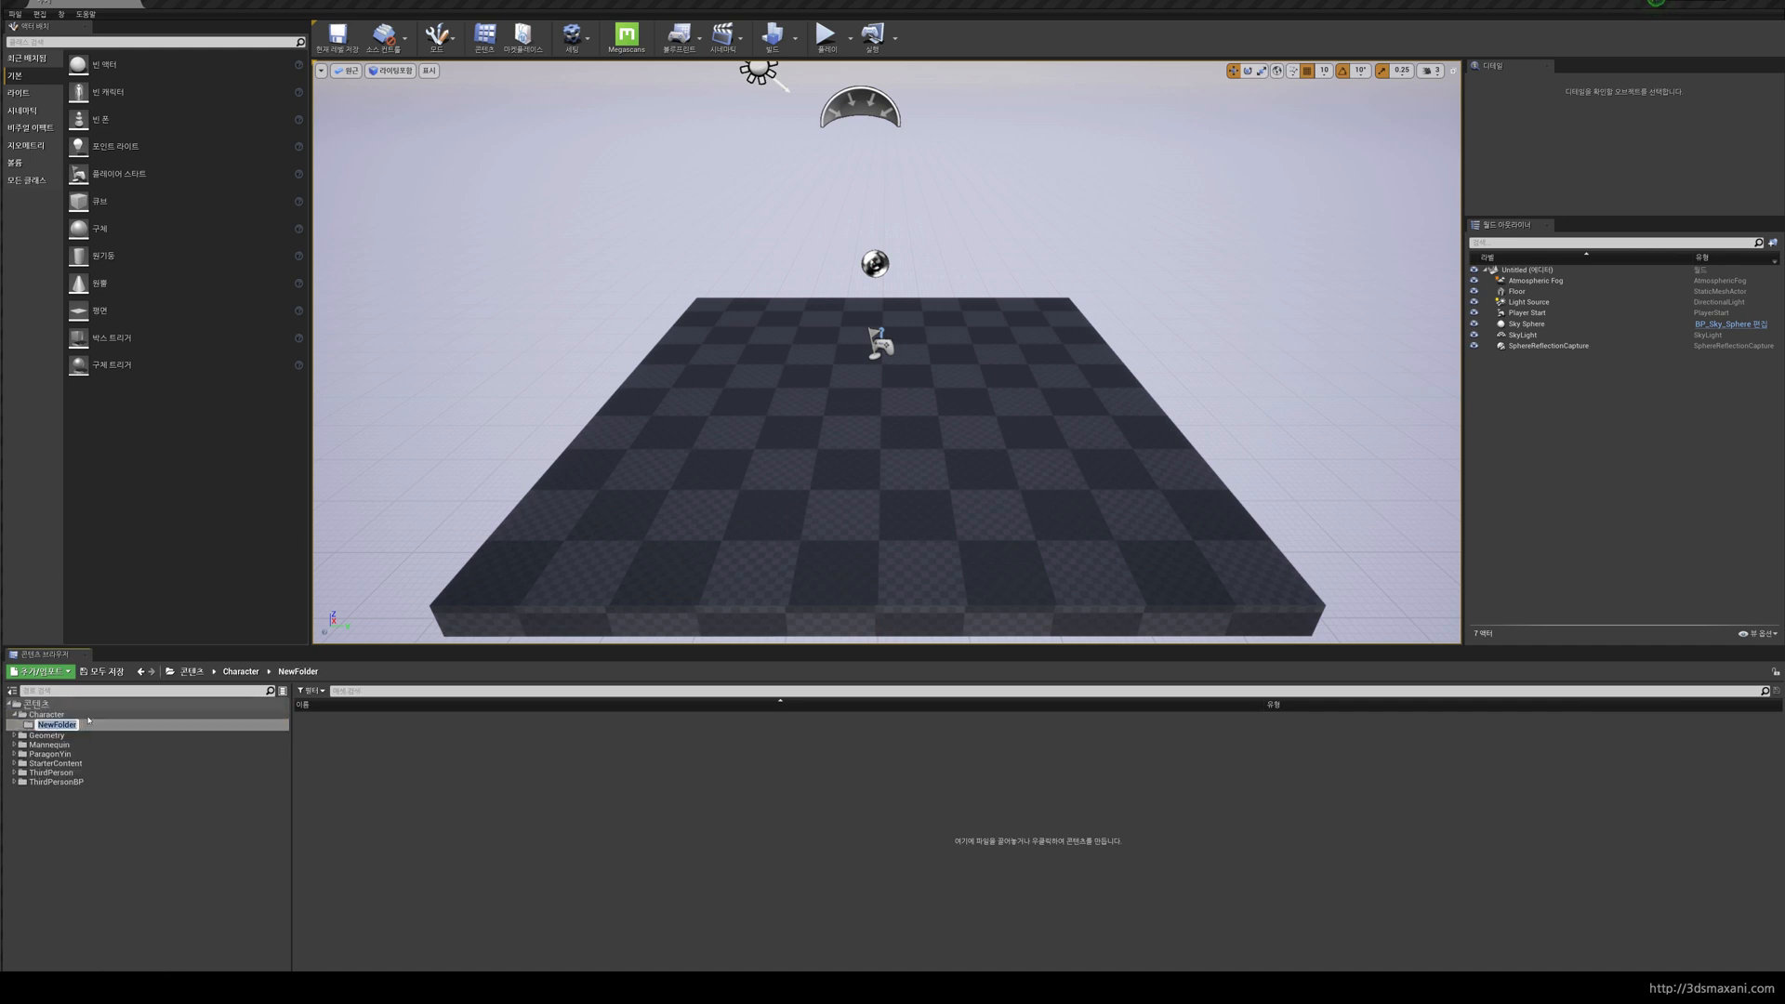
type("PC")
key("Return")
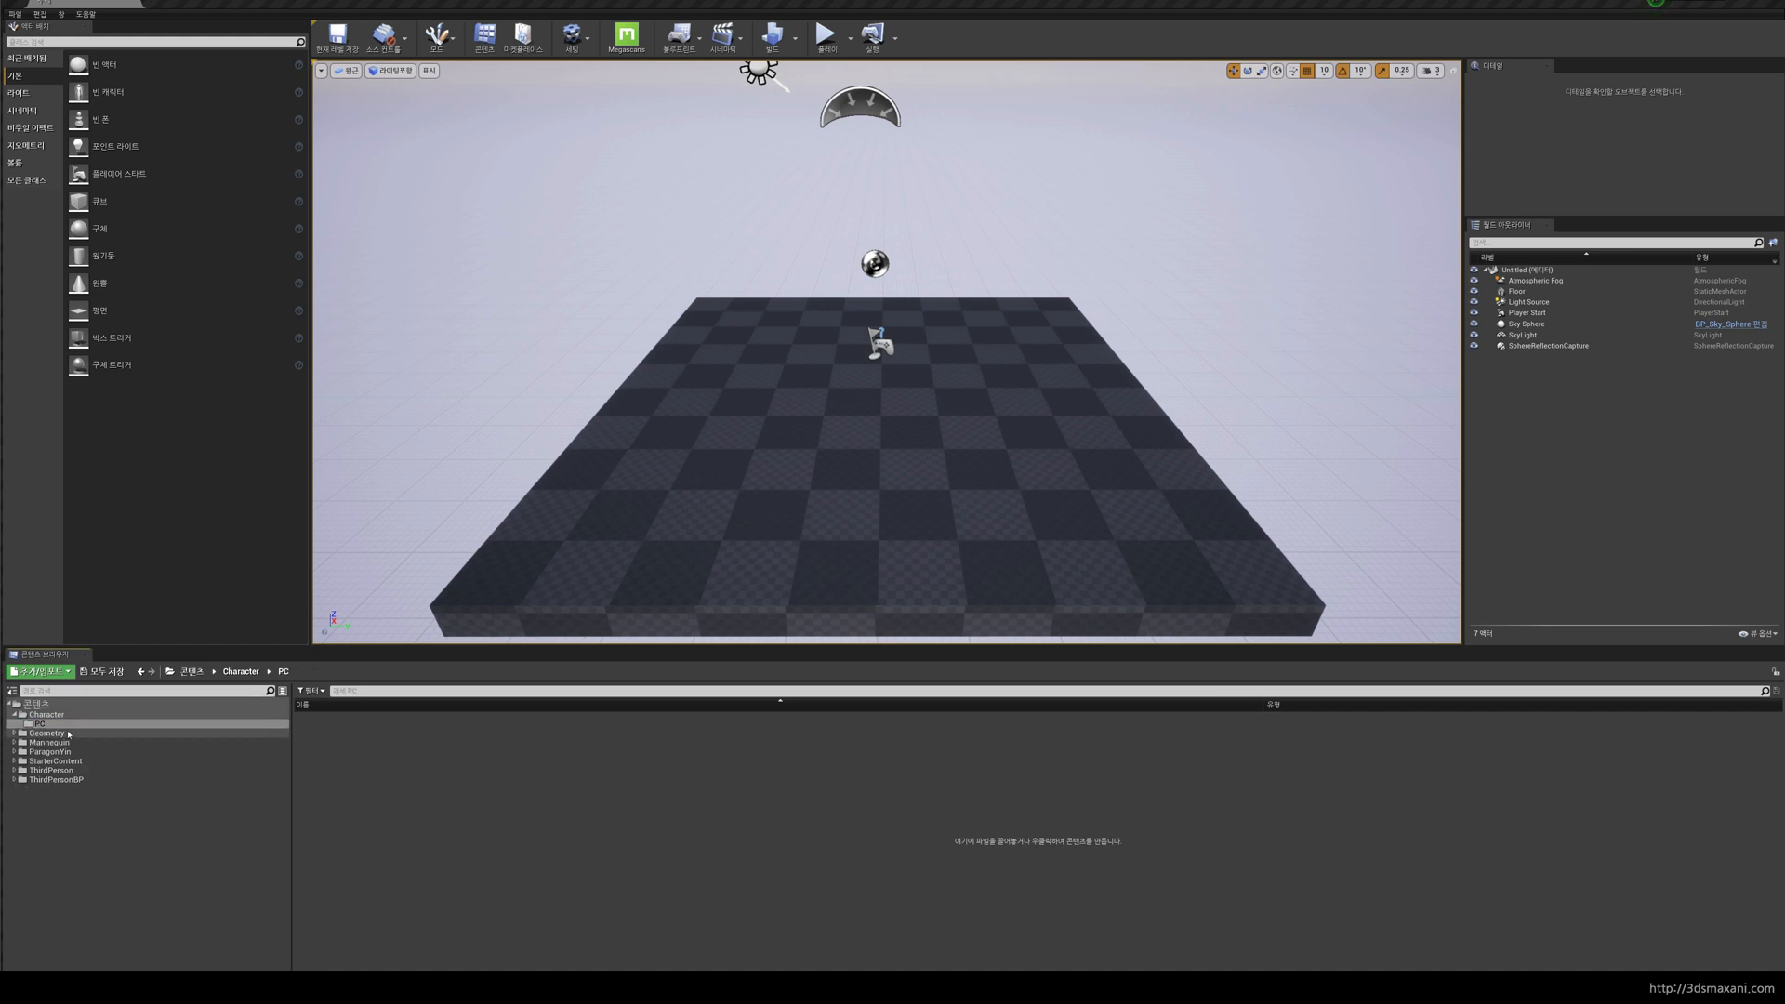
left_click(386, 774)
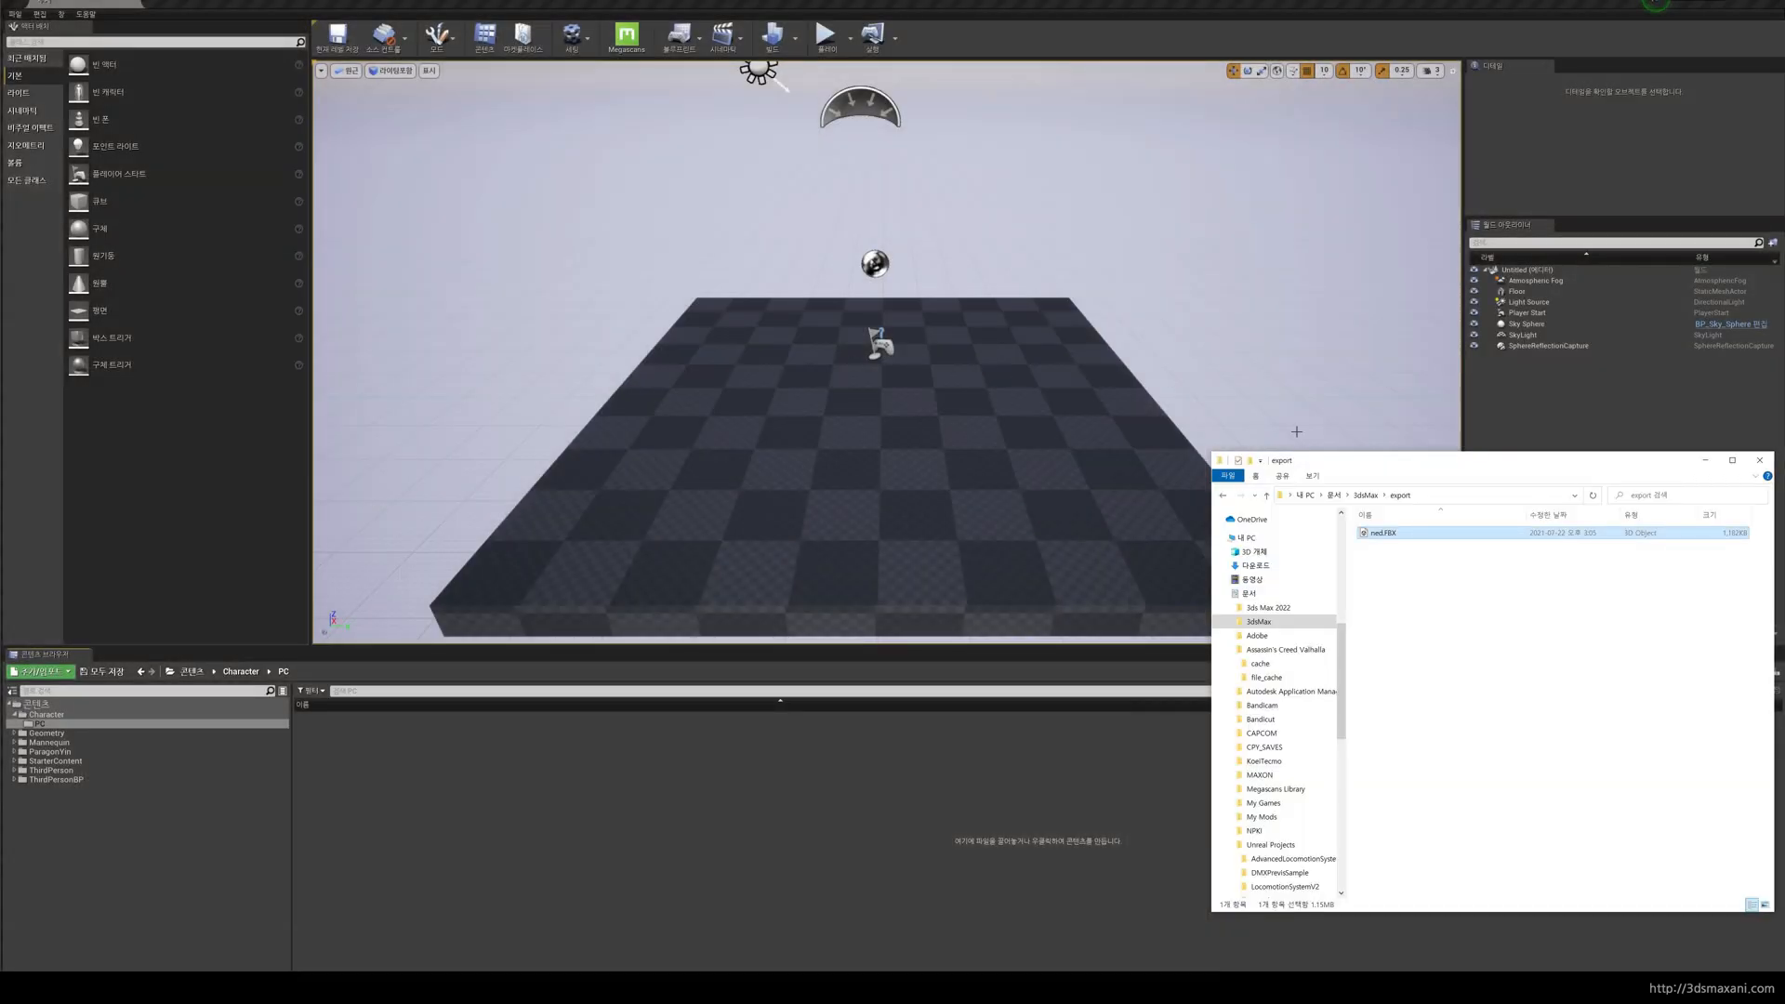
Step: Bring ned.FBX from the export folder into the PC folder and uncover its FBX import options
left_click_drag(1476, 464, 744, 197)
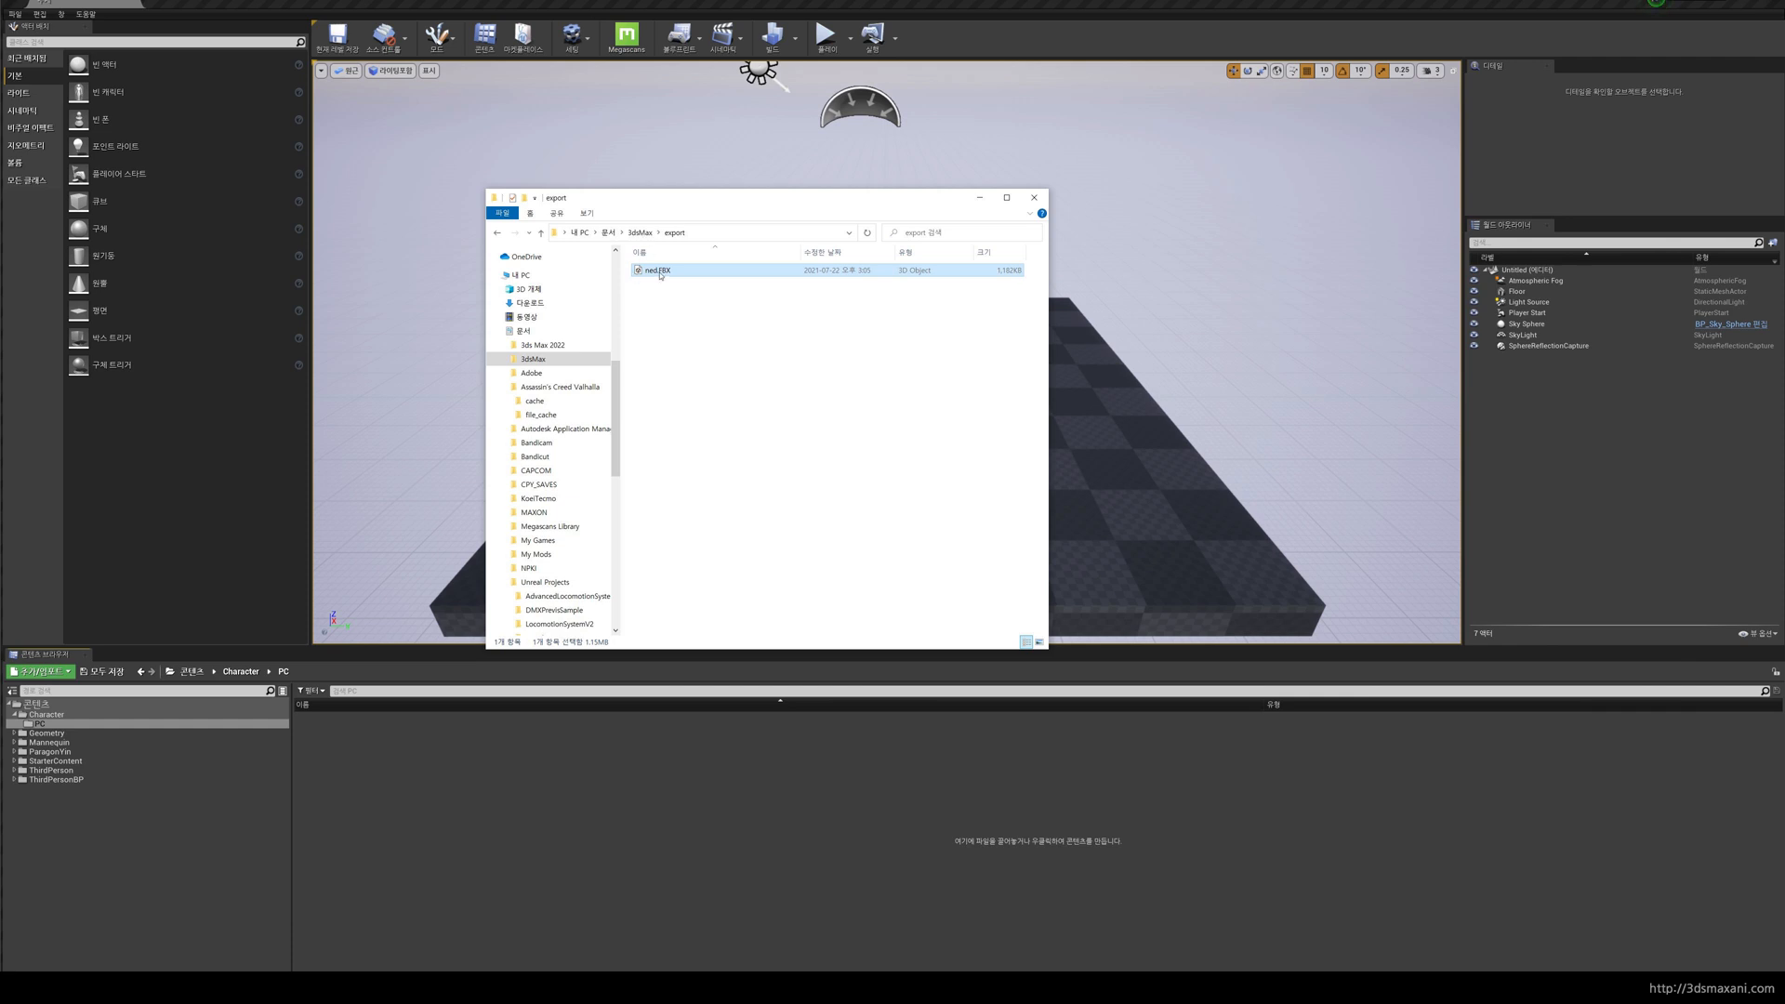
left_click_drag(660, 271, 405, 824)
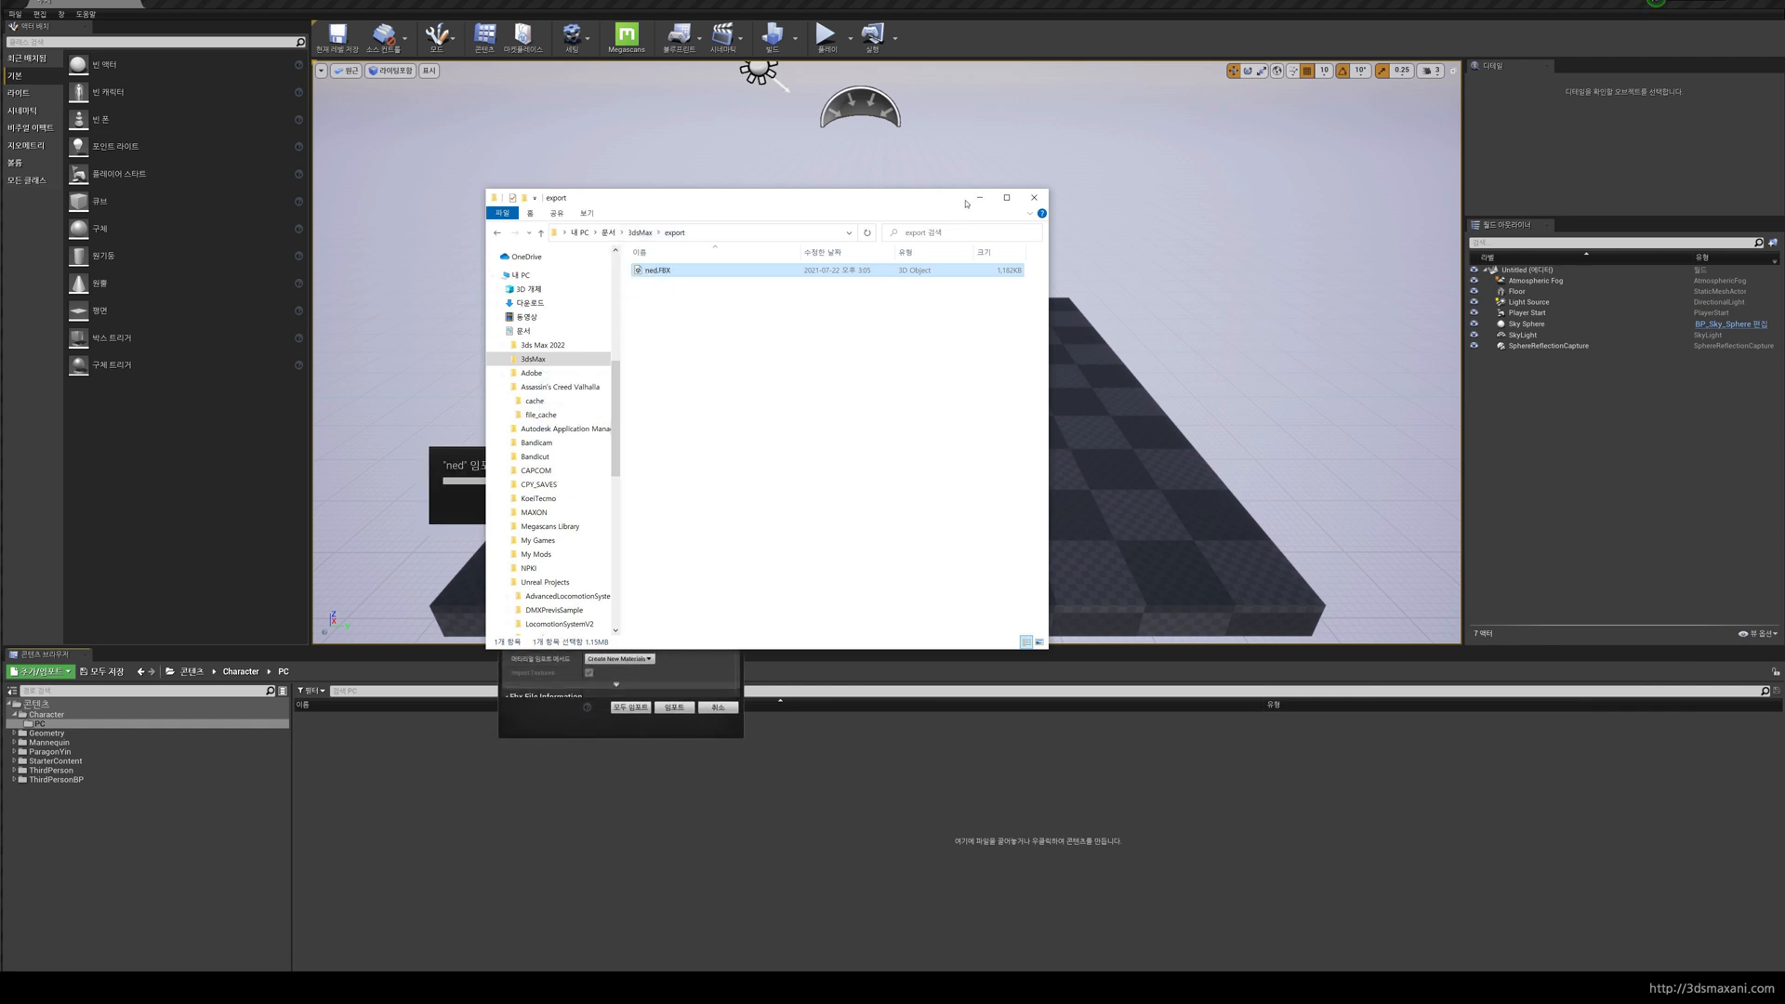
left_click(980, 199)
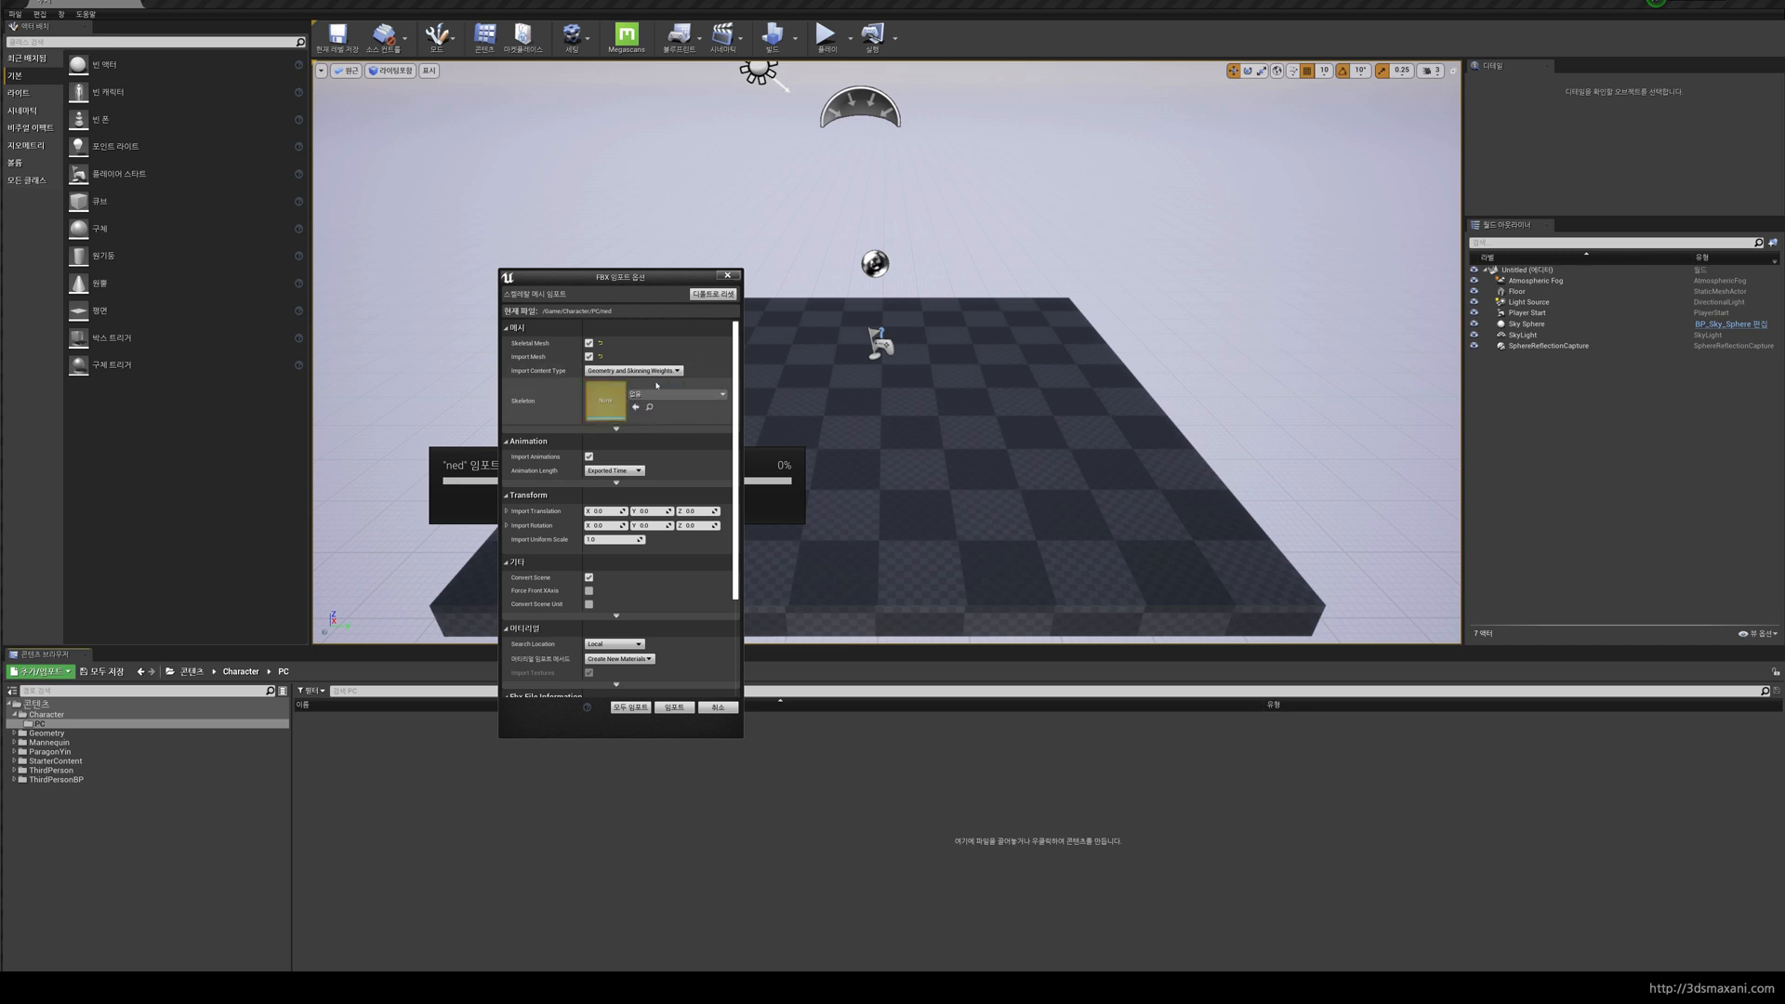
Step: Import ned.FBX as a skeletal mesh with Import Animations enabled and no existing skeleton, and close the import message log
left_click(588, 456)
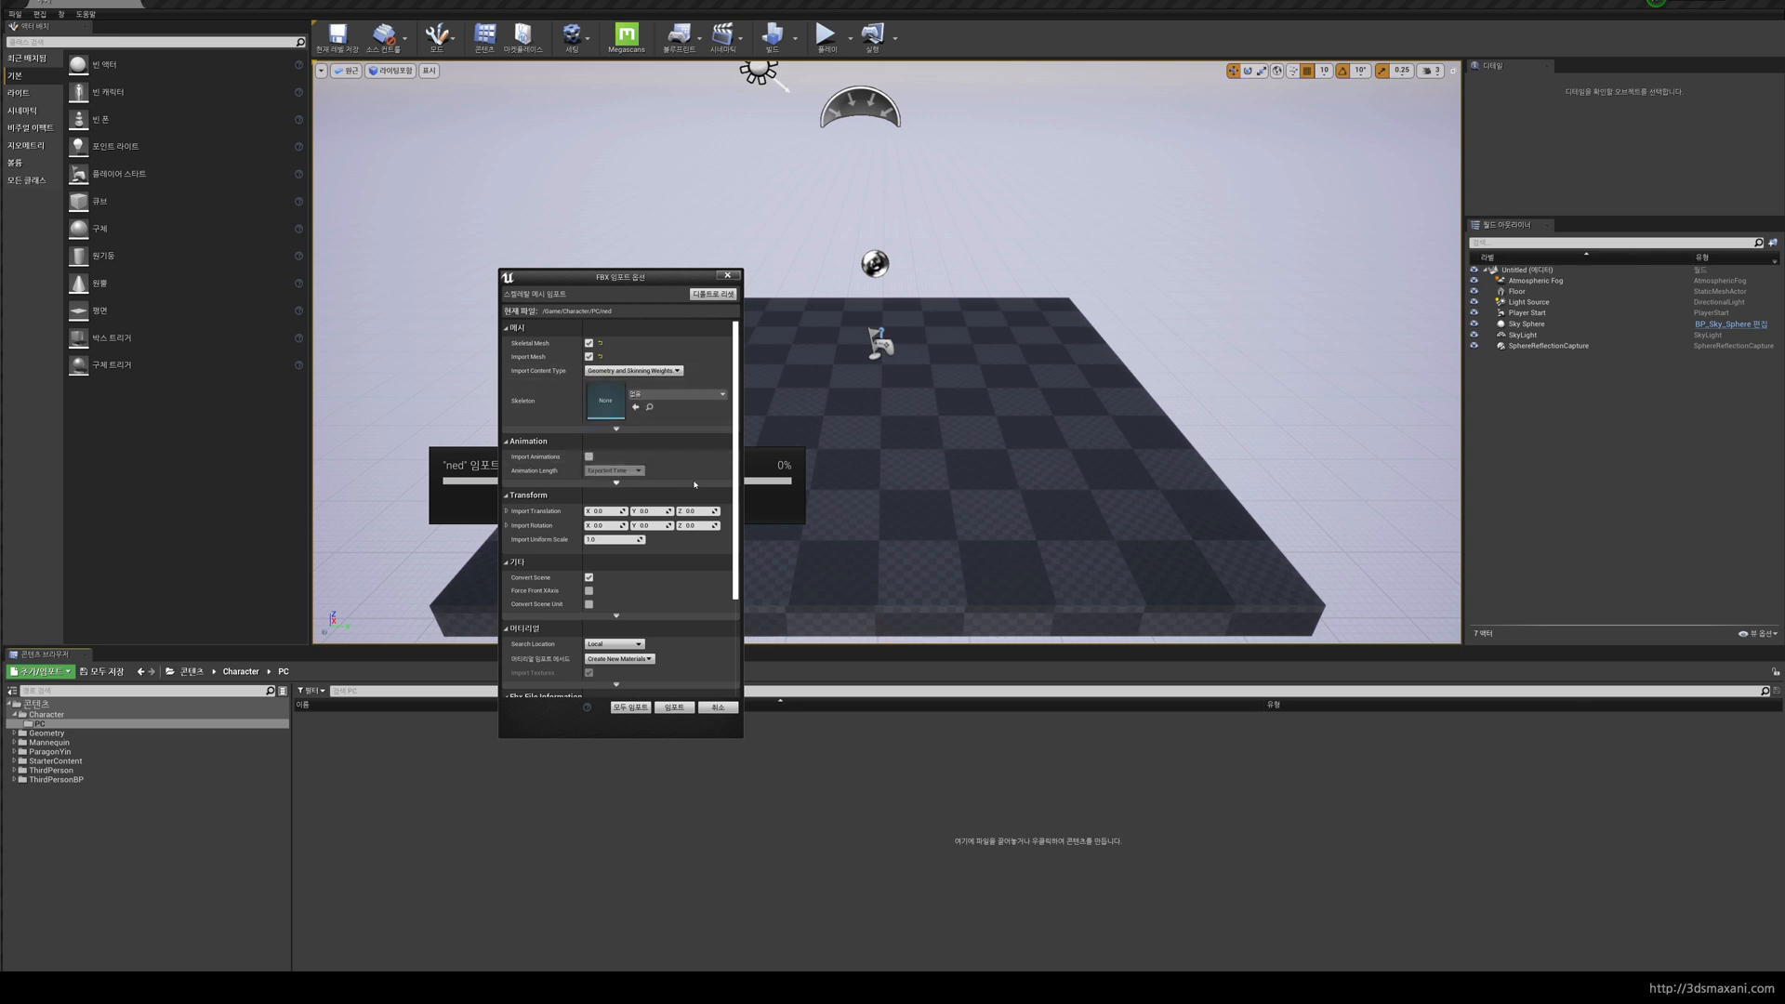
left_click(588, 457)
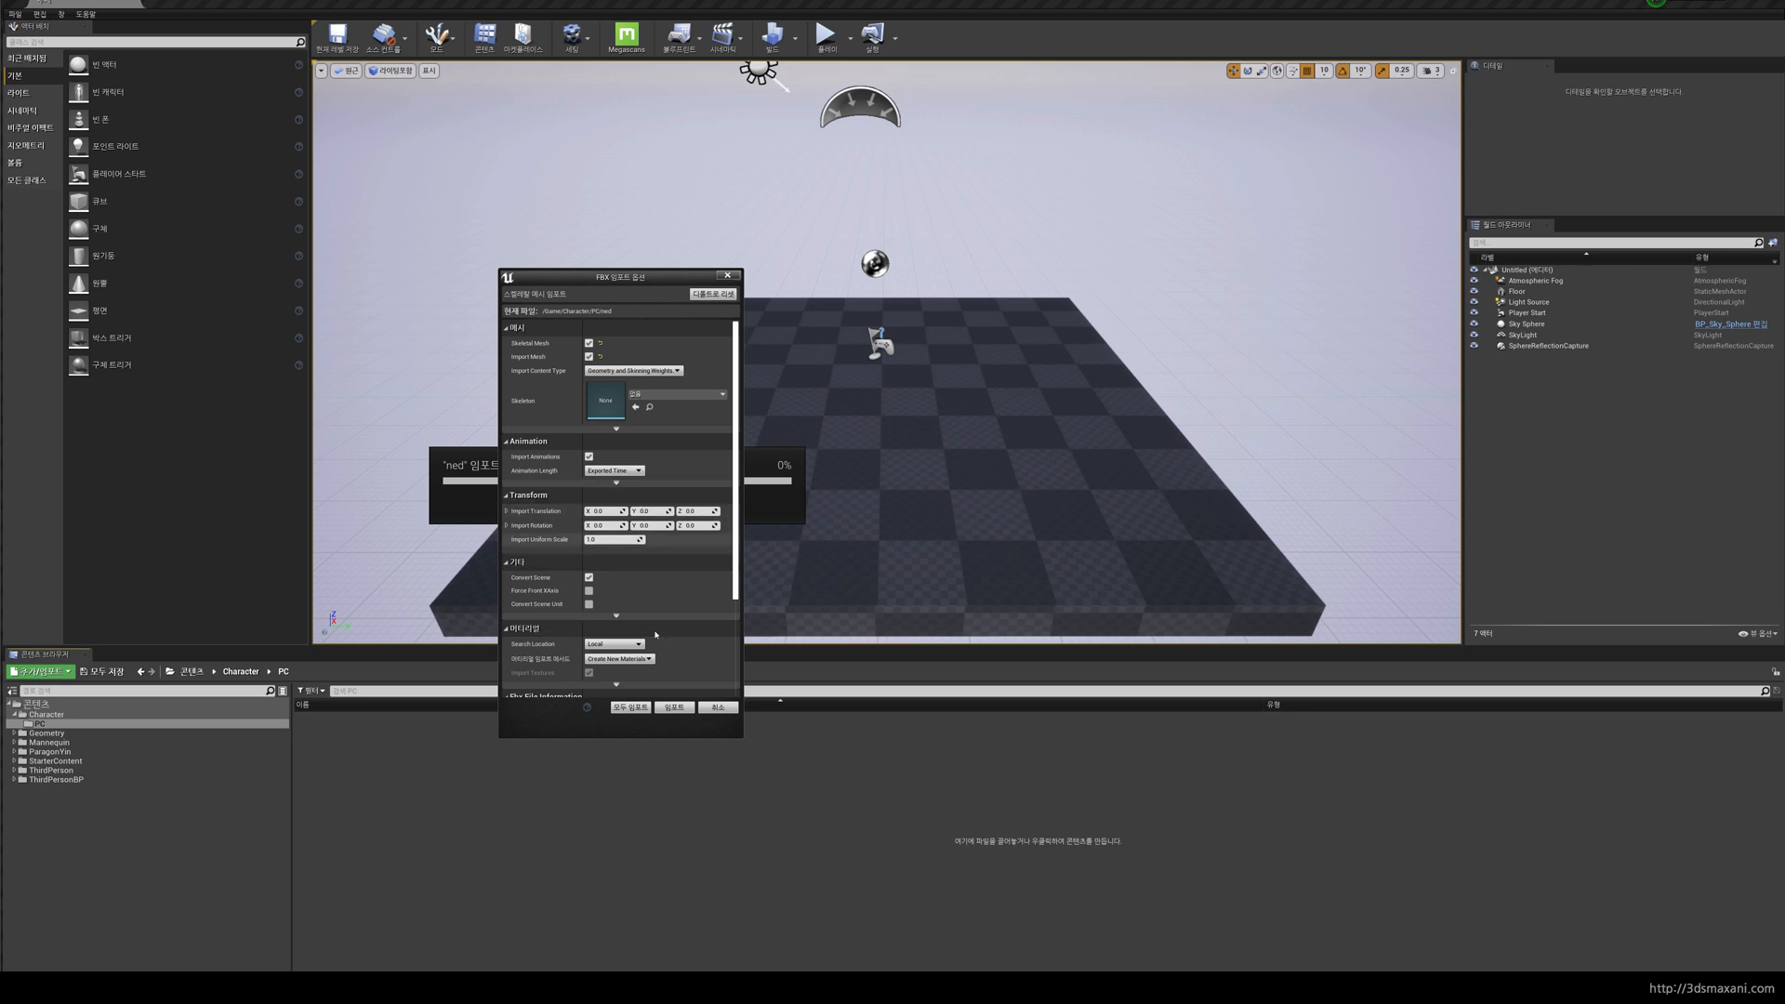
scroll(732, 662, "down", 3)
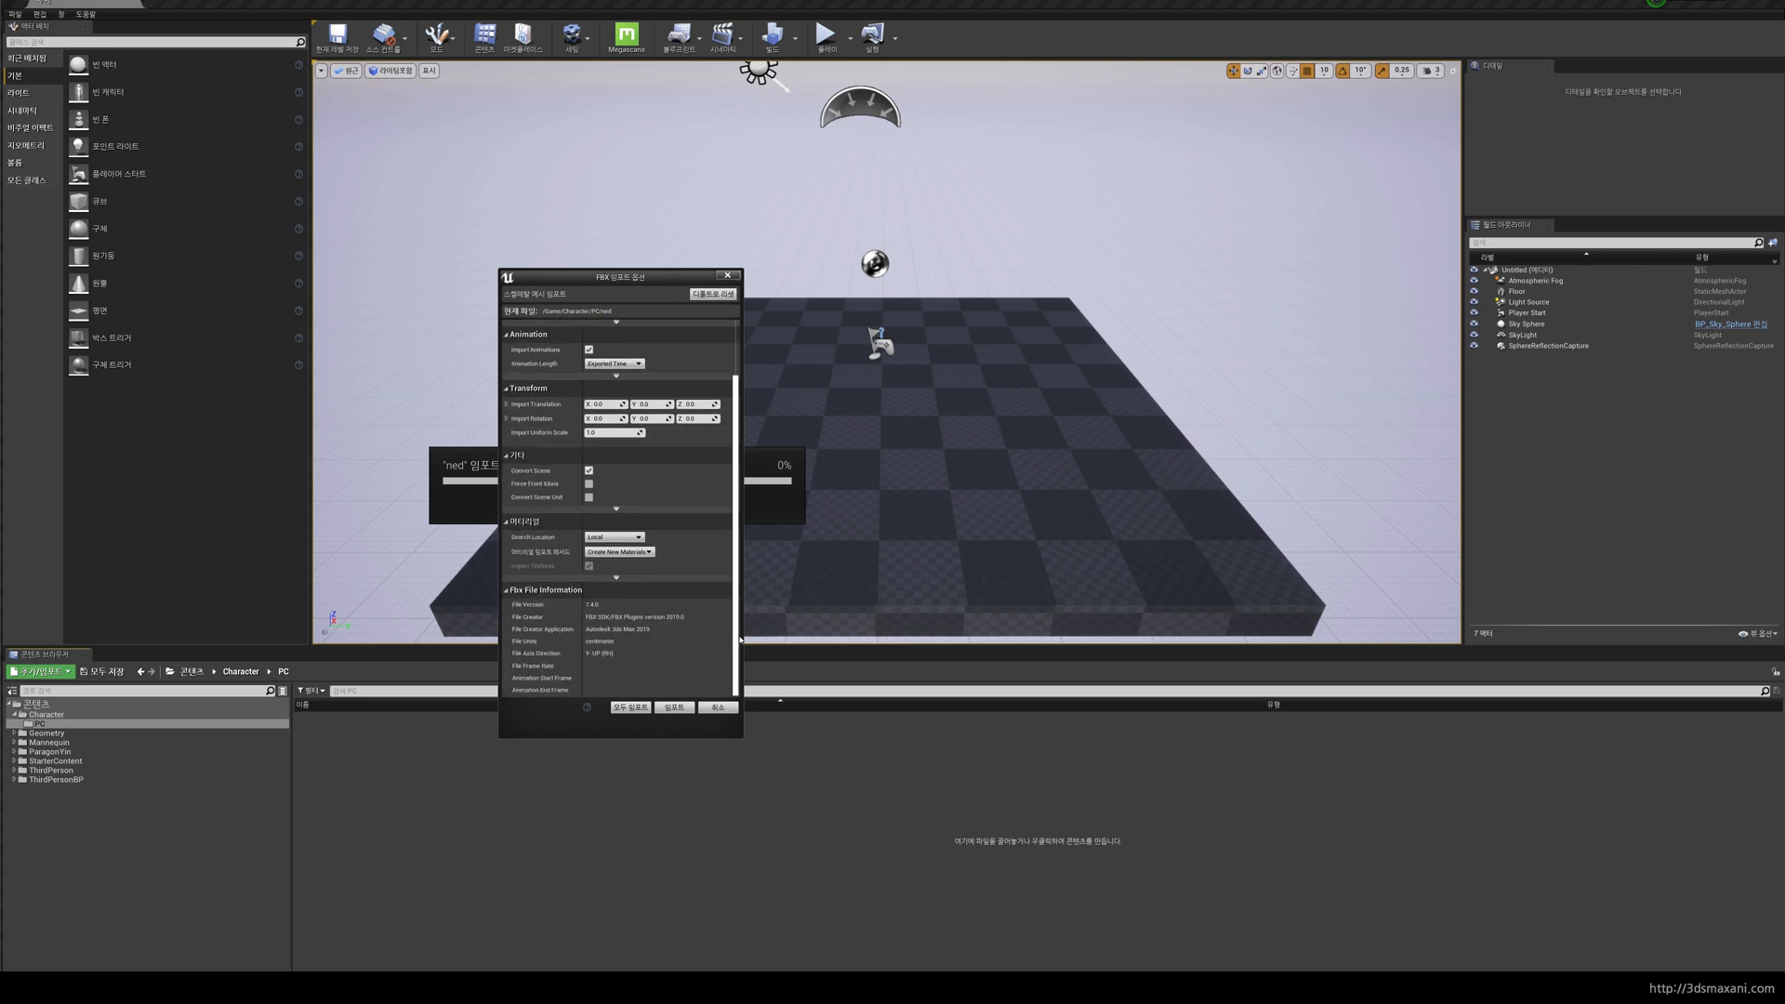
left_click_drag(734, 662, 750, 486)
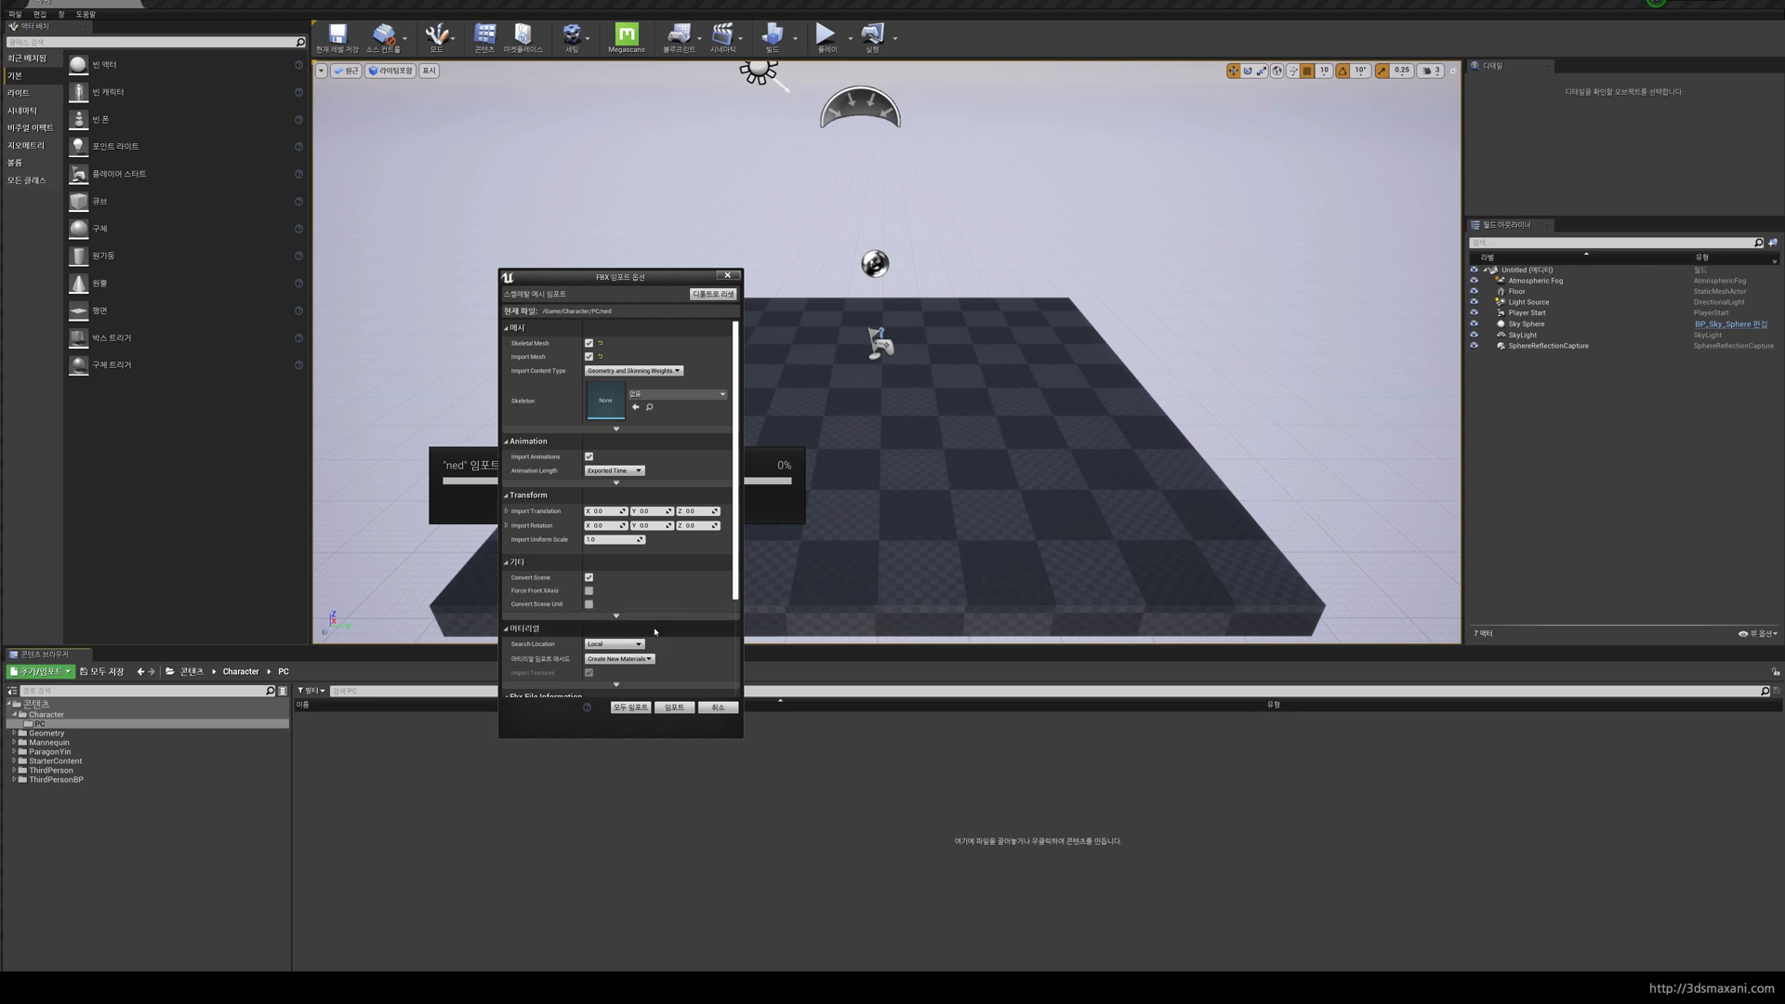
left_click(676, 706)
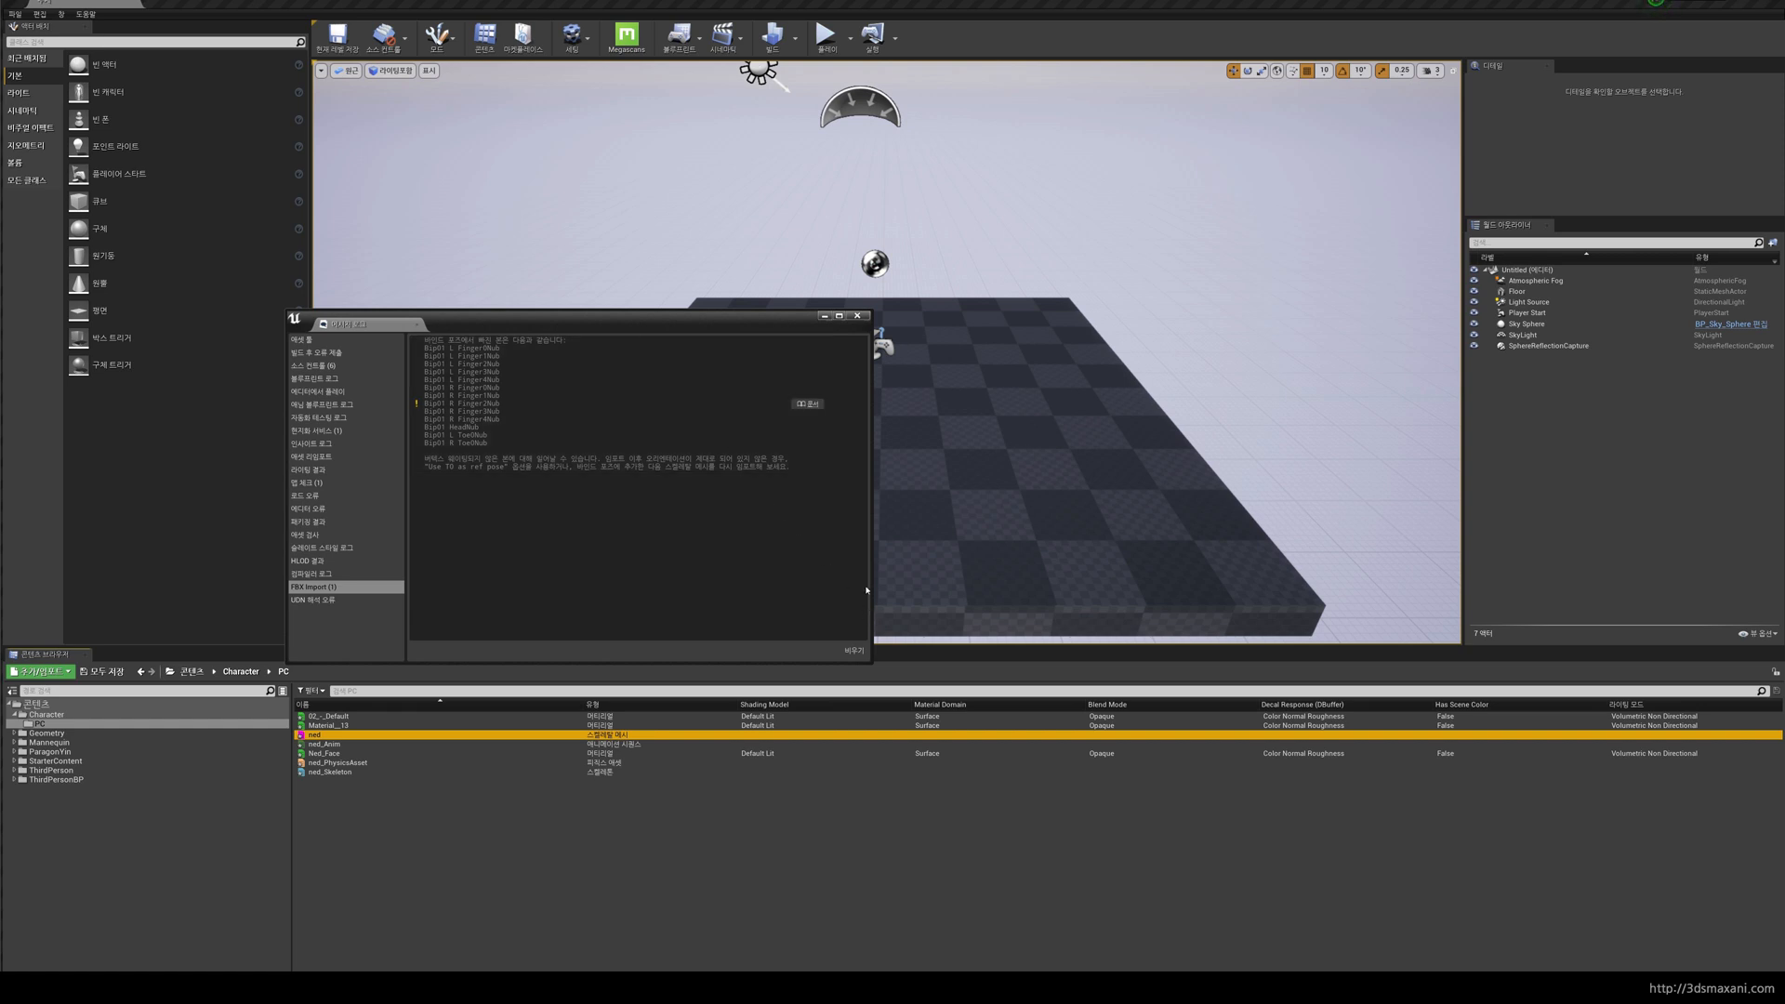
left_click(857, 315)
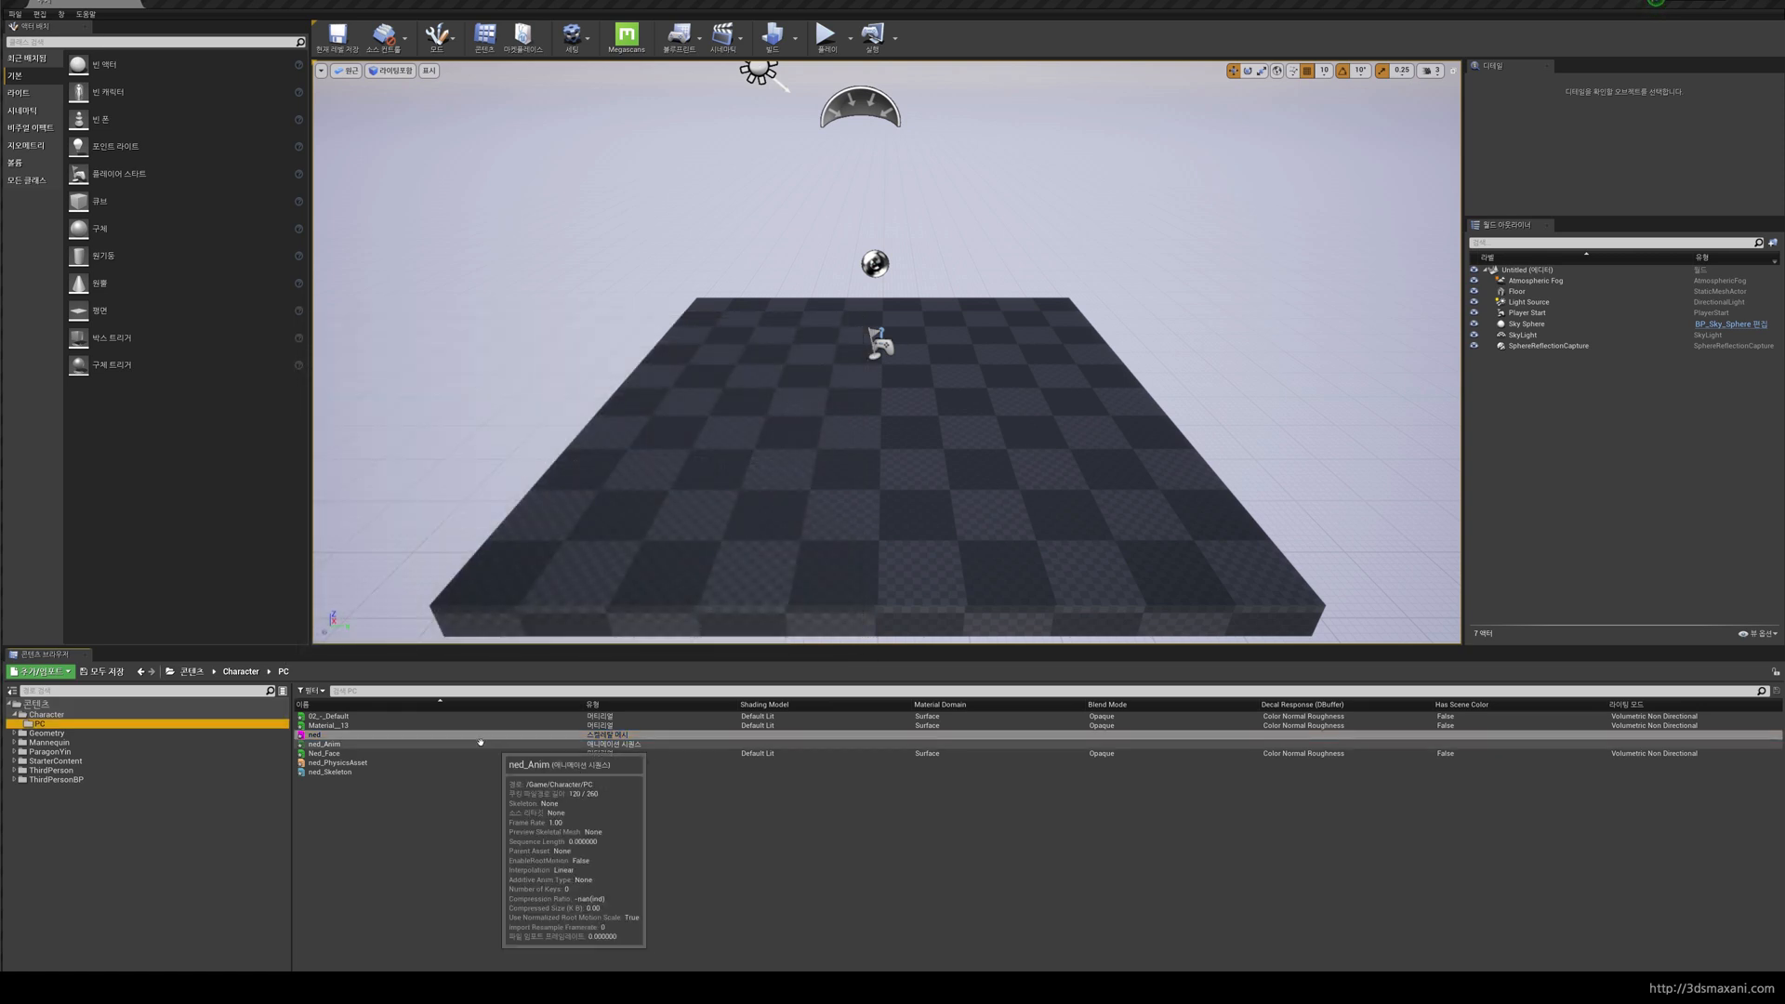
left_click(380, 792)
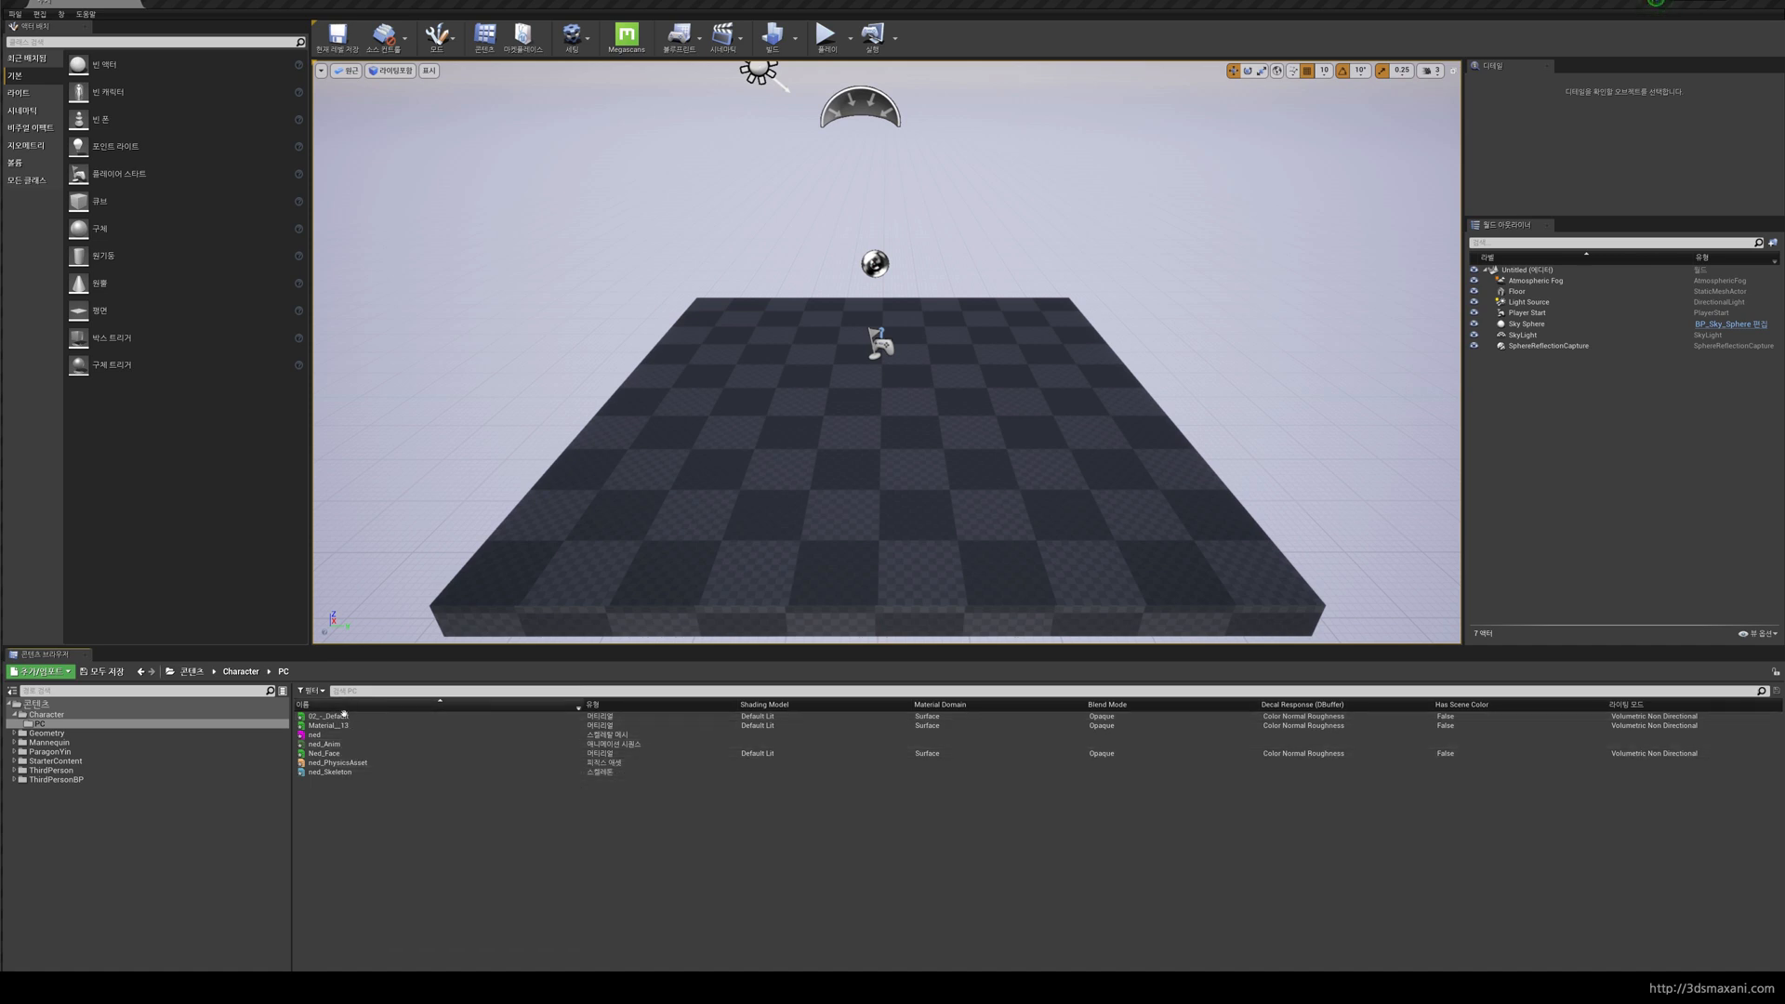
Step: Delete the three imported materials, including Ned_Face, from the PC folder
left_click(336, 717)
left_click(336, 725, "ctrl")
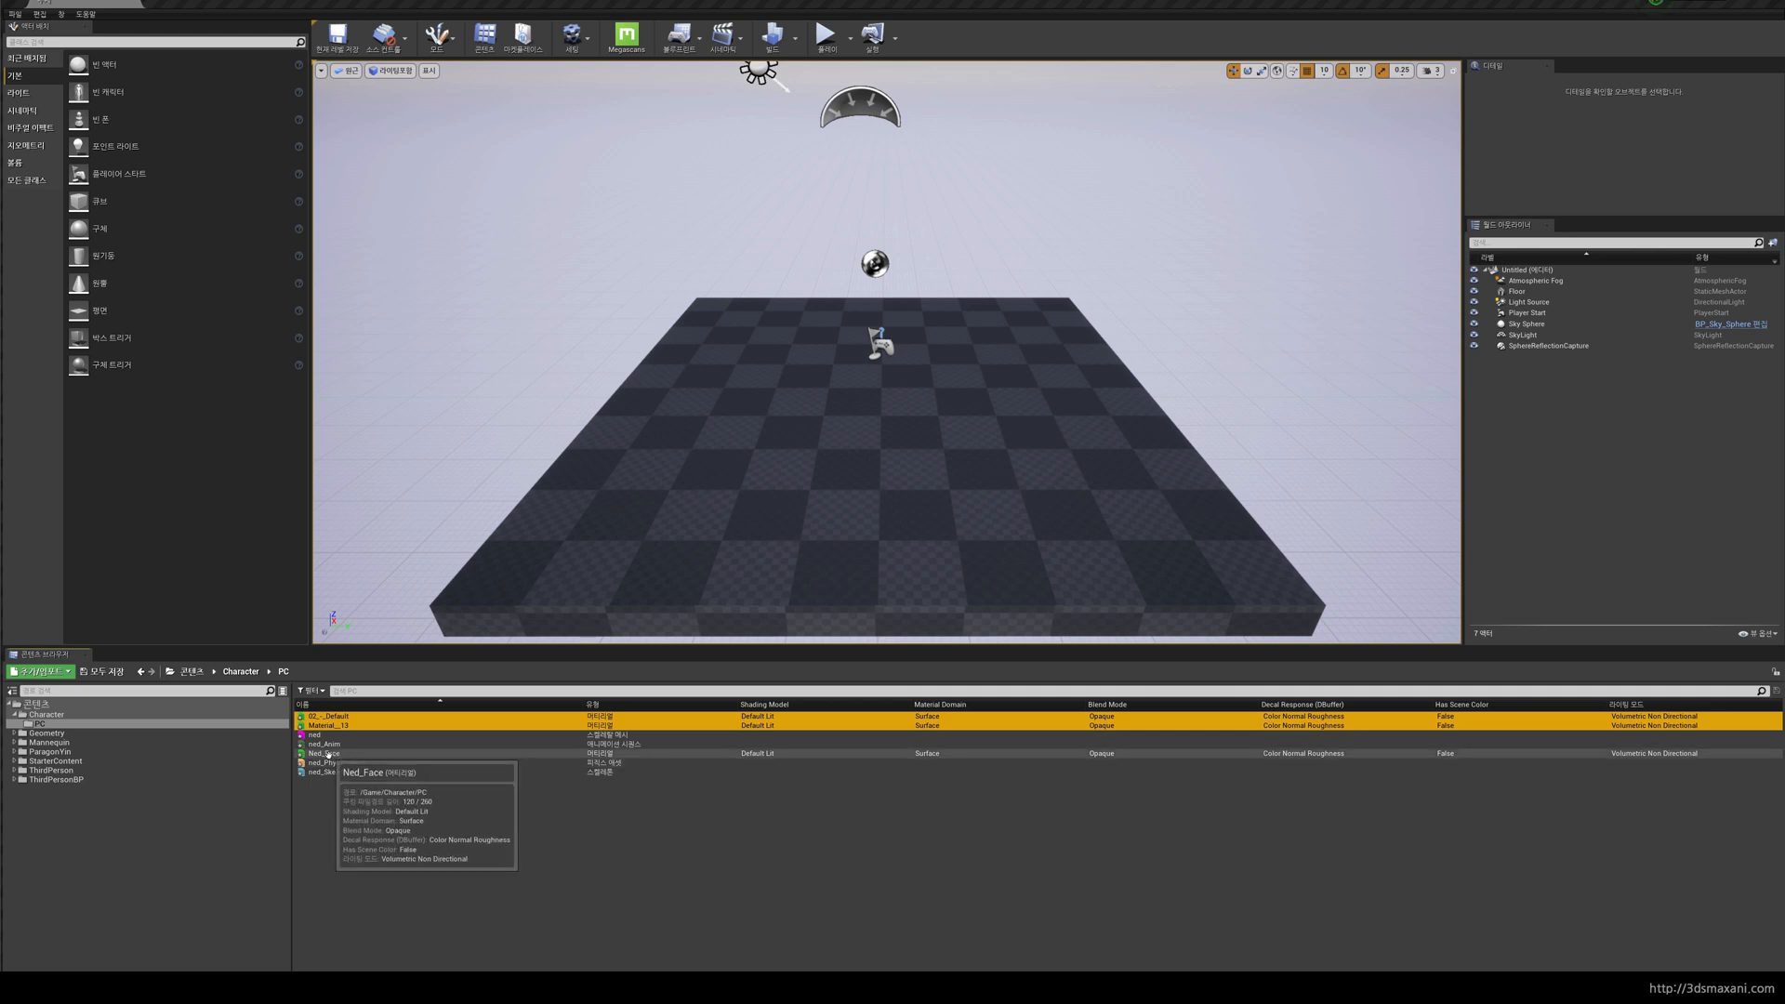
left_click(372, 753, "ctrl")
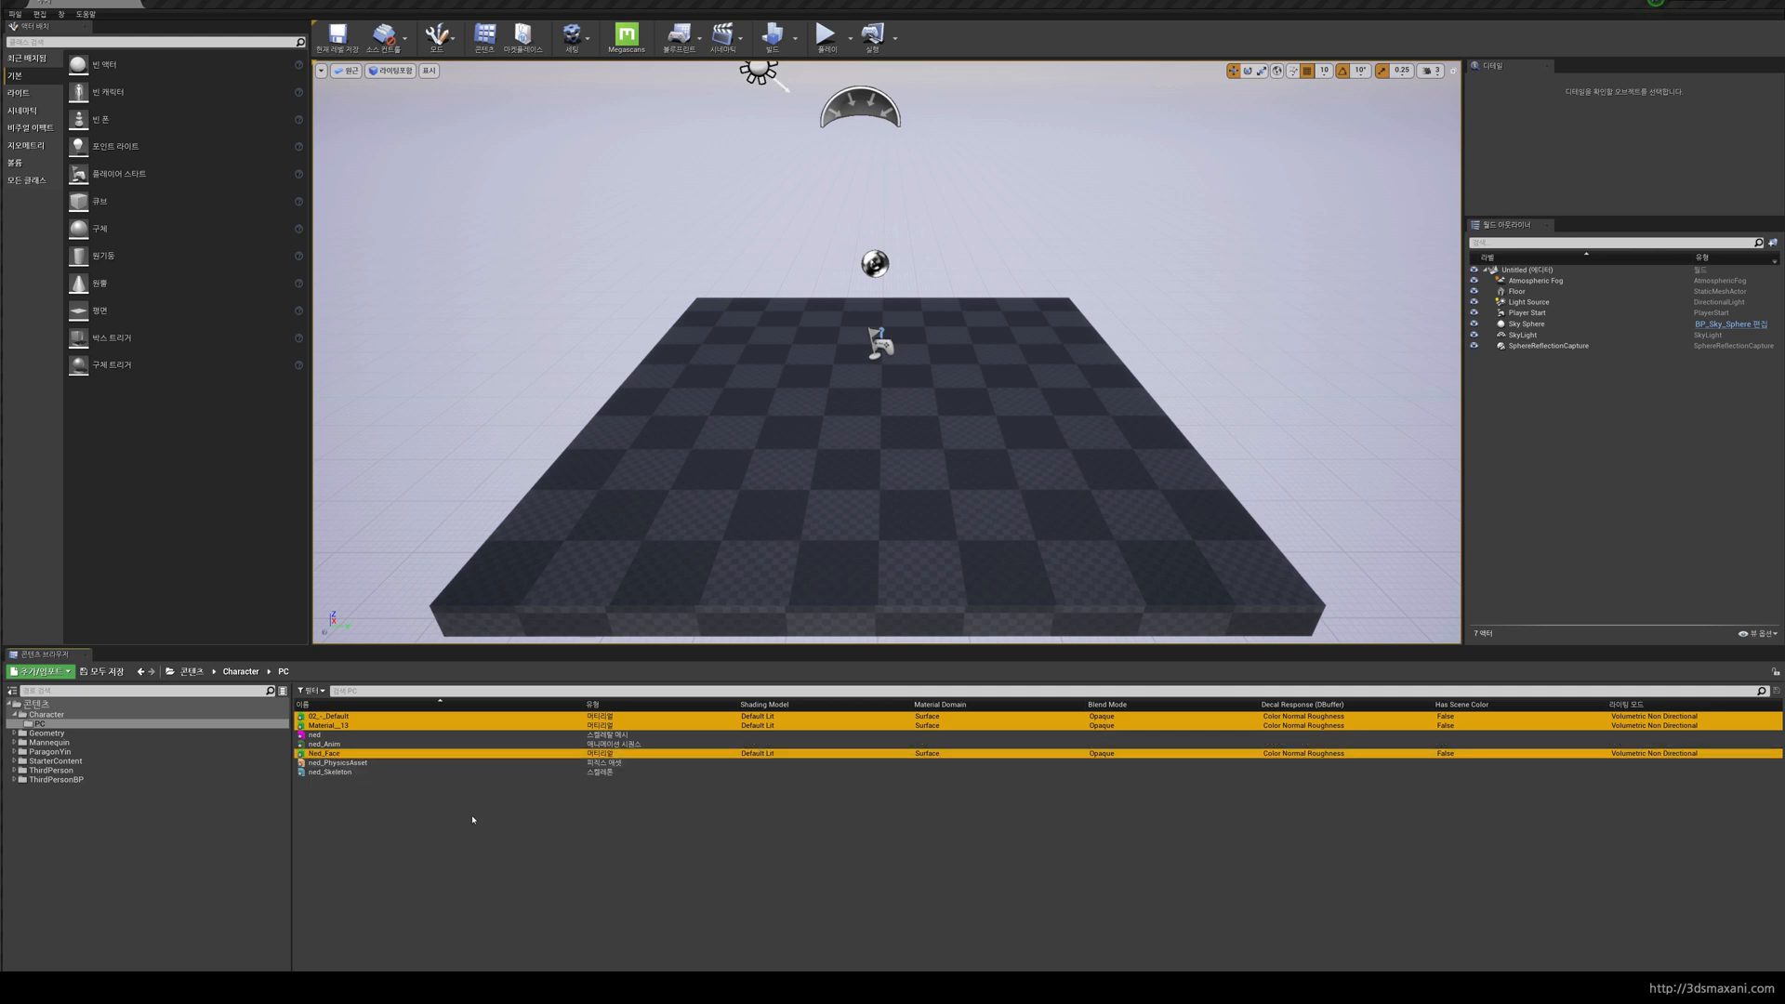
key("Delete")
left_click(533, 676)
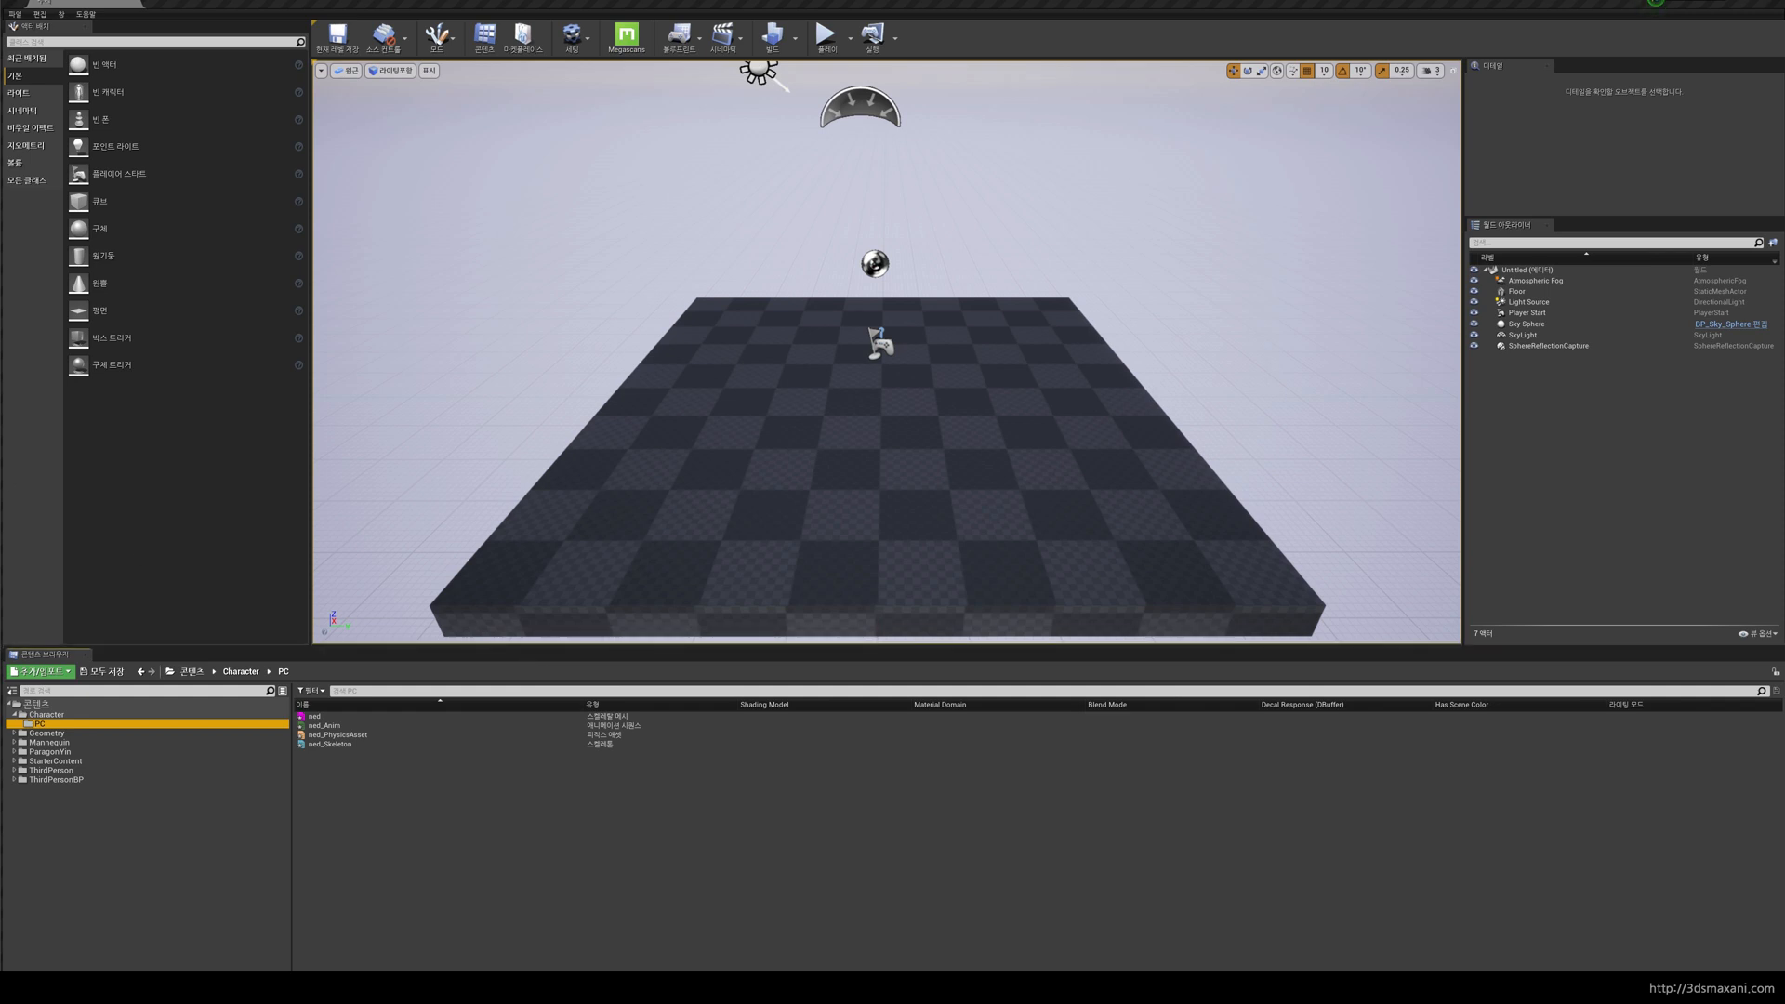
Step: Switch to Snip & Sketch to view the hand-drawn diagram of how the skeletal assets relate
key("alt+Tab")
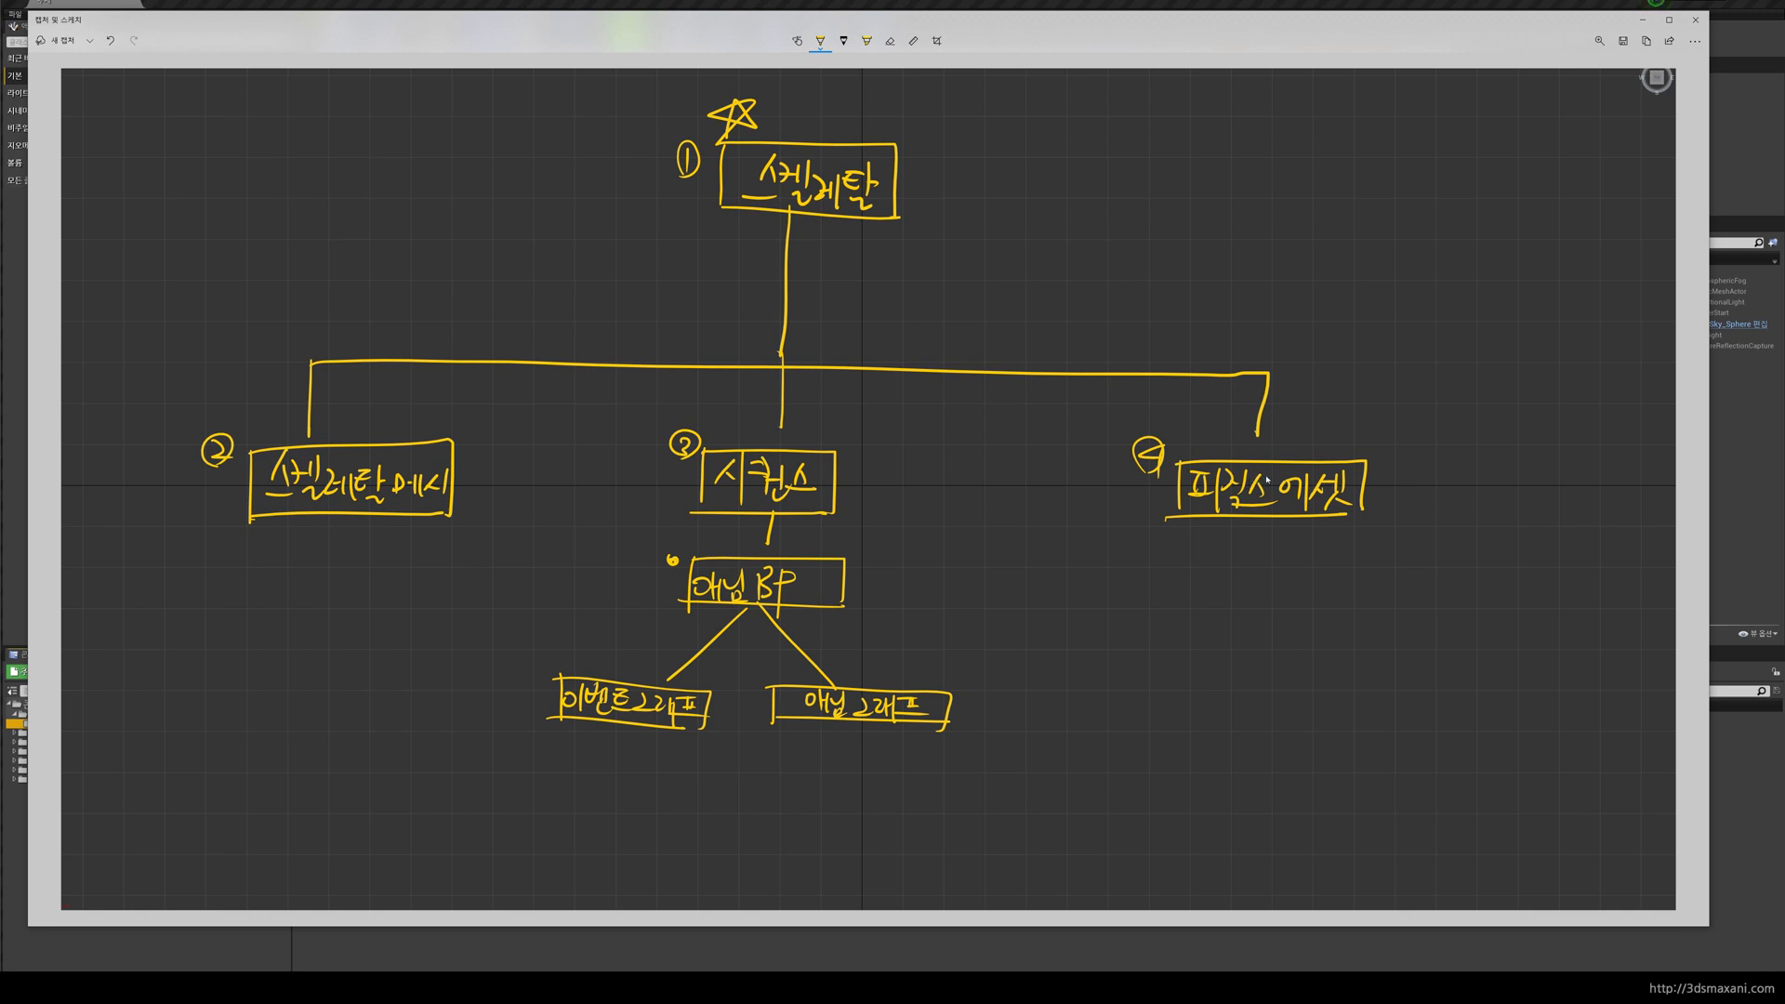
Step: Return to Unreal Editor and examine the imported ned, ned_Anim and ned_Skeleton assets in the PC folder
left_click(1643, 22)
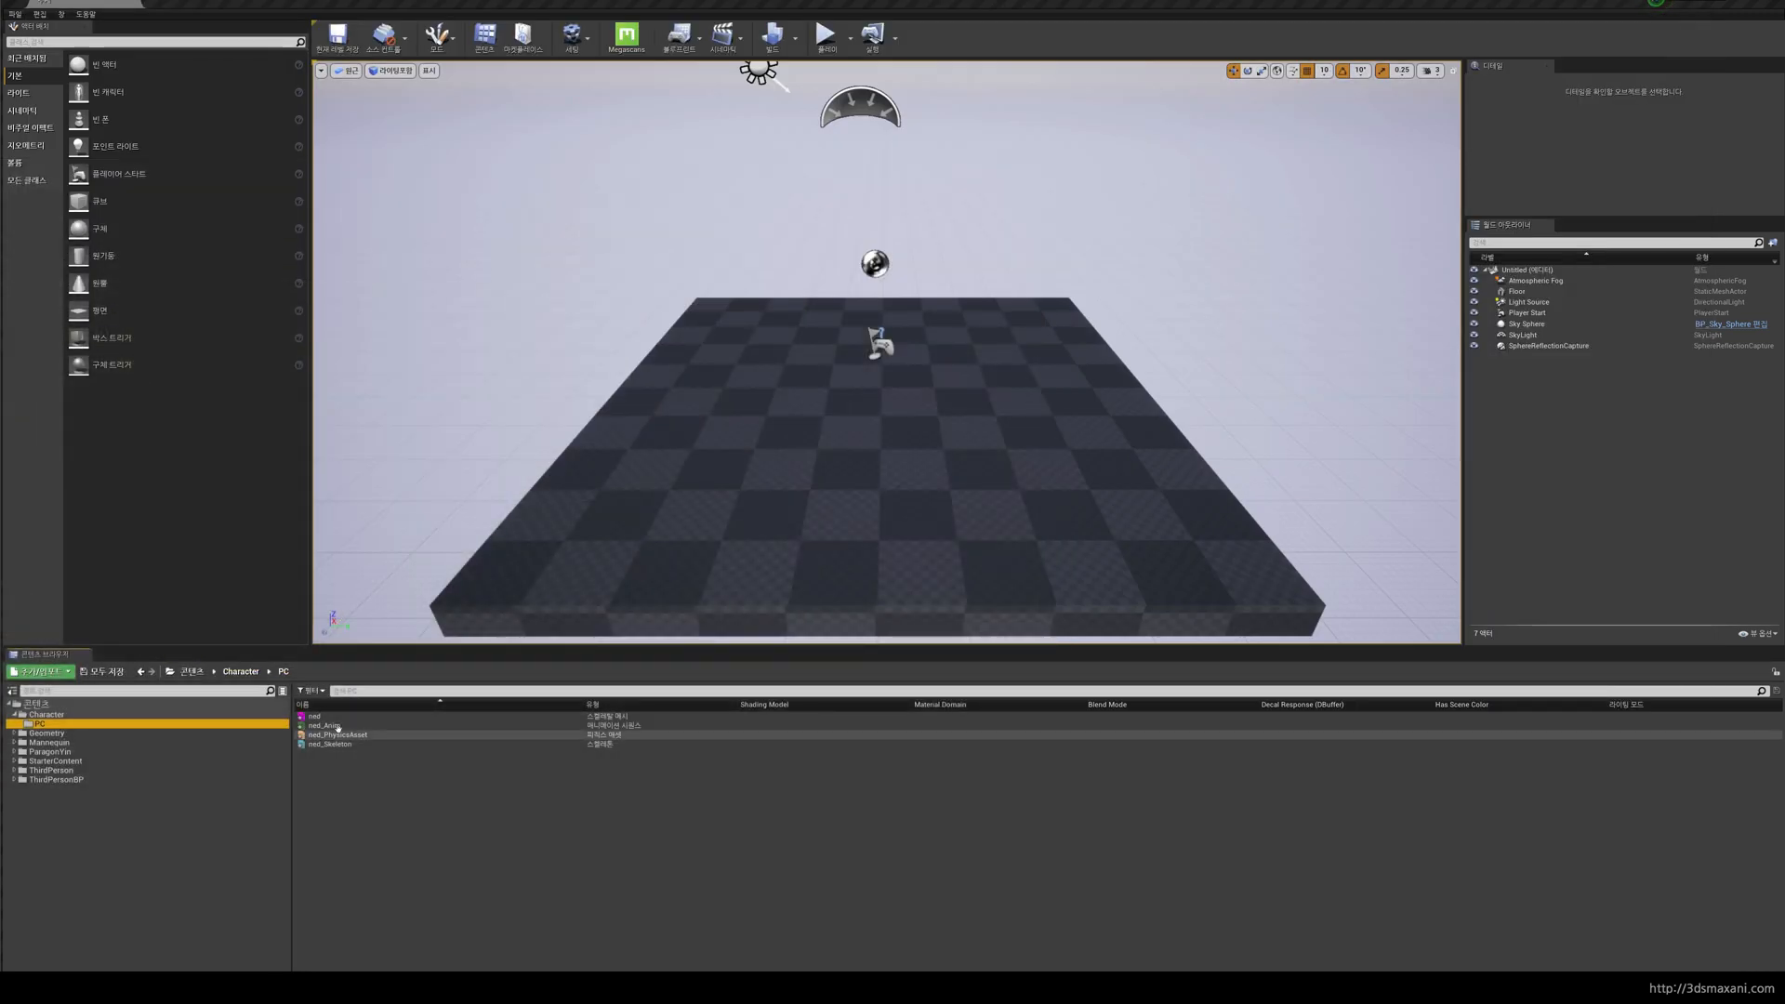
left_click(576, 716)
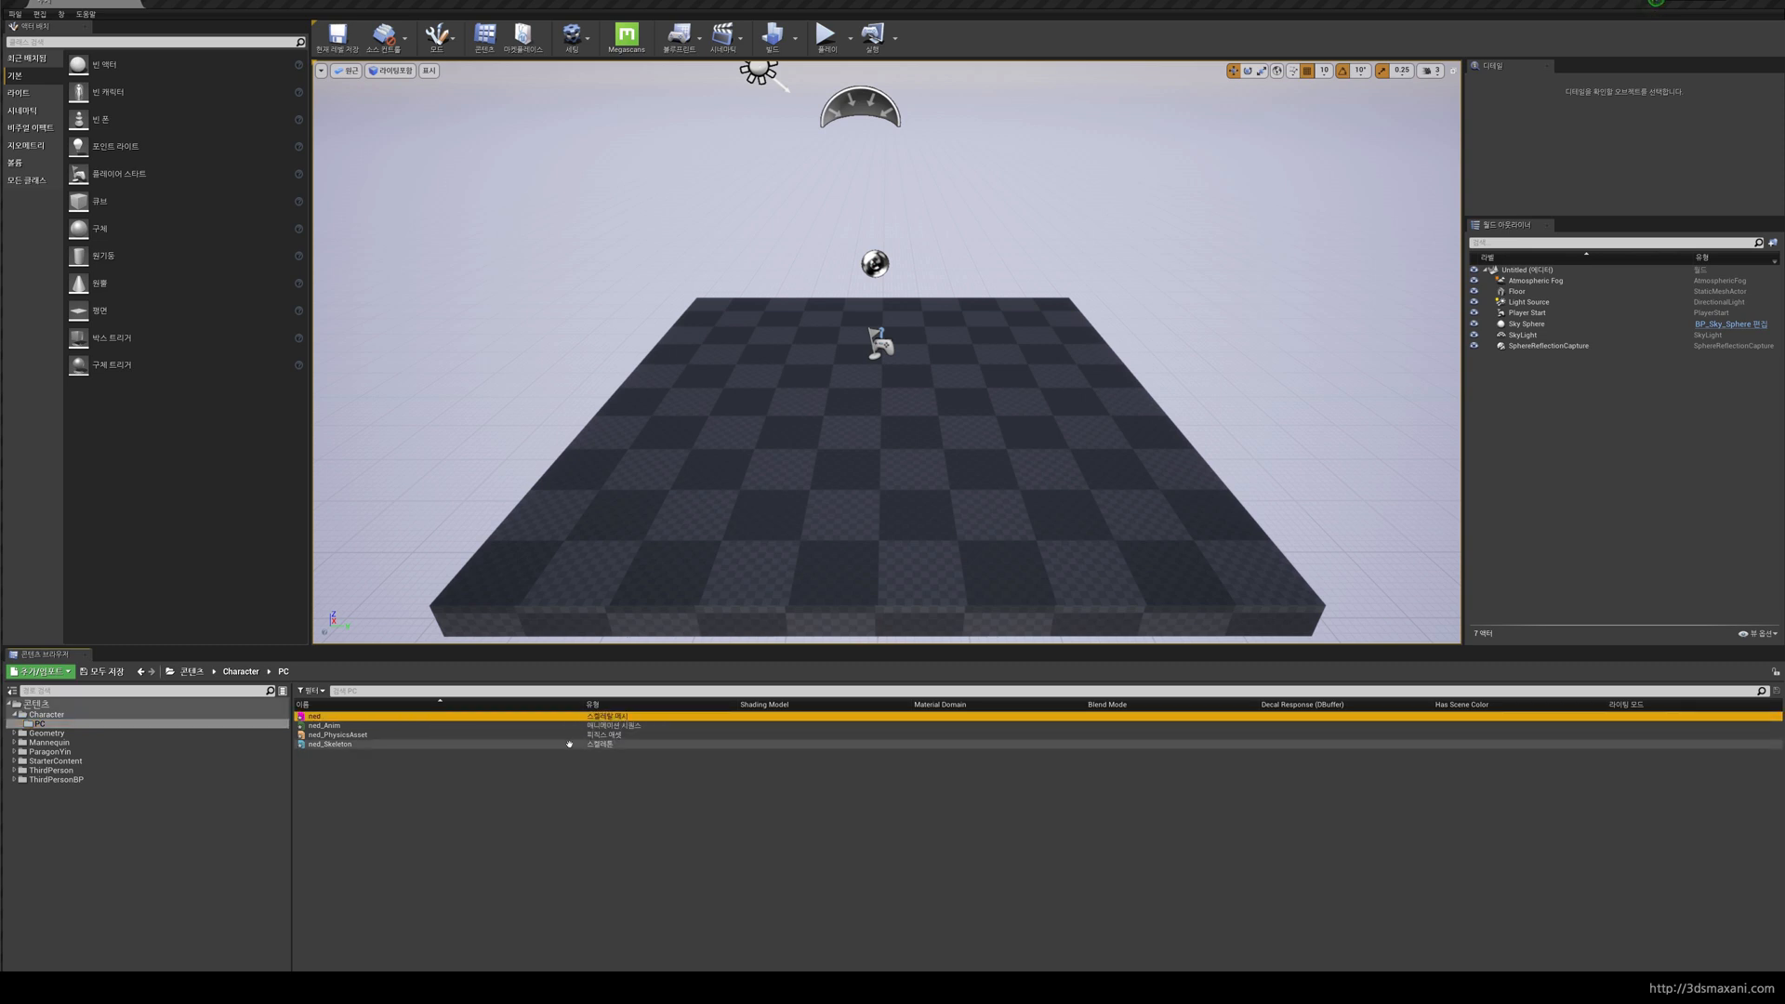
left_click(326, 725)
left_click(340, 743)
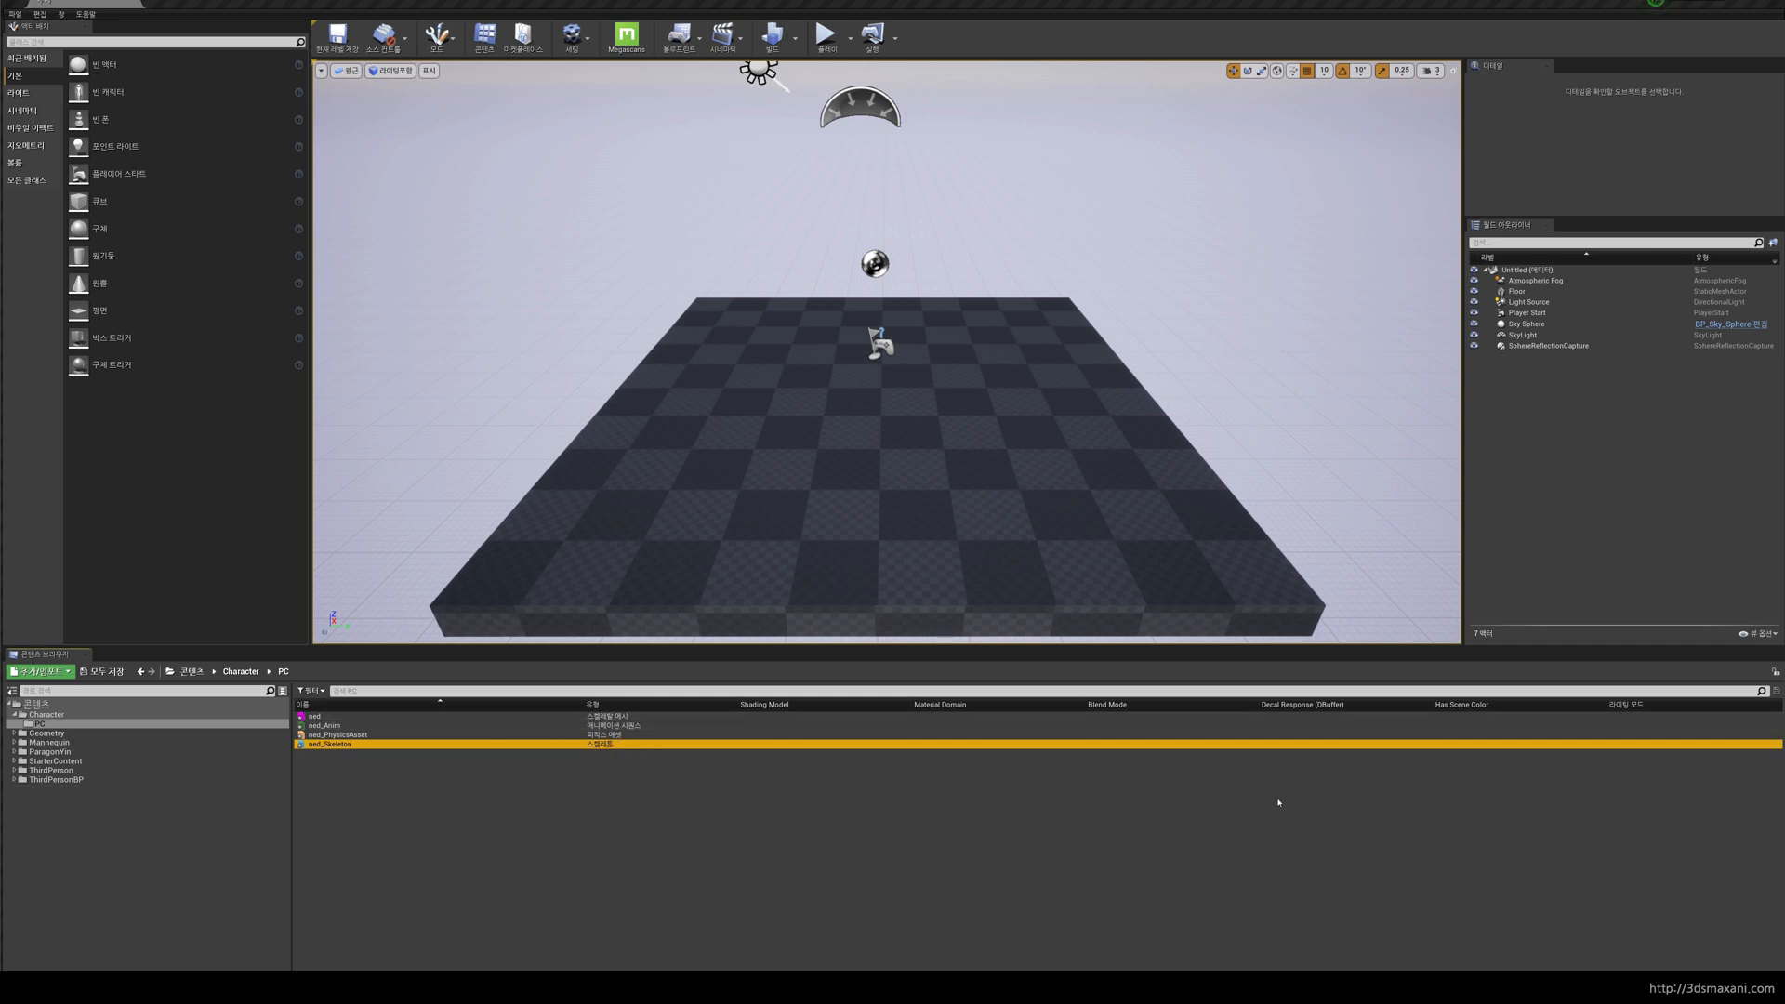
Step: Preview the PC folder's assets as tiles and switch the Content Browser back to the column view
left_click(1757, 970)
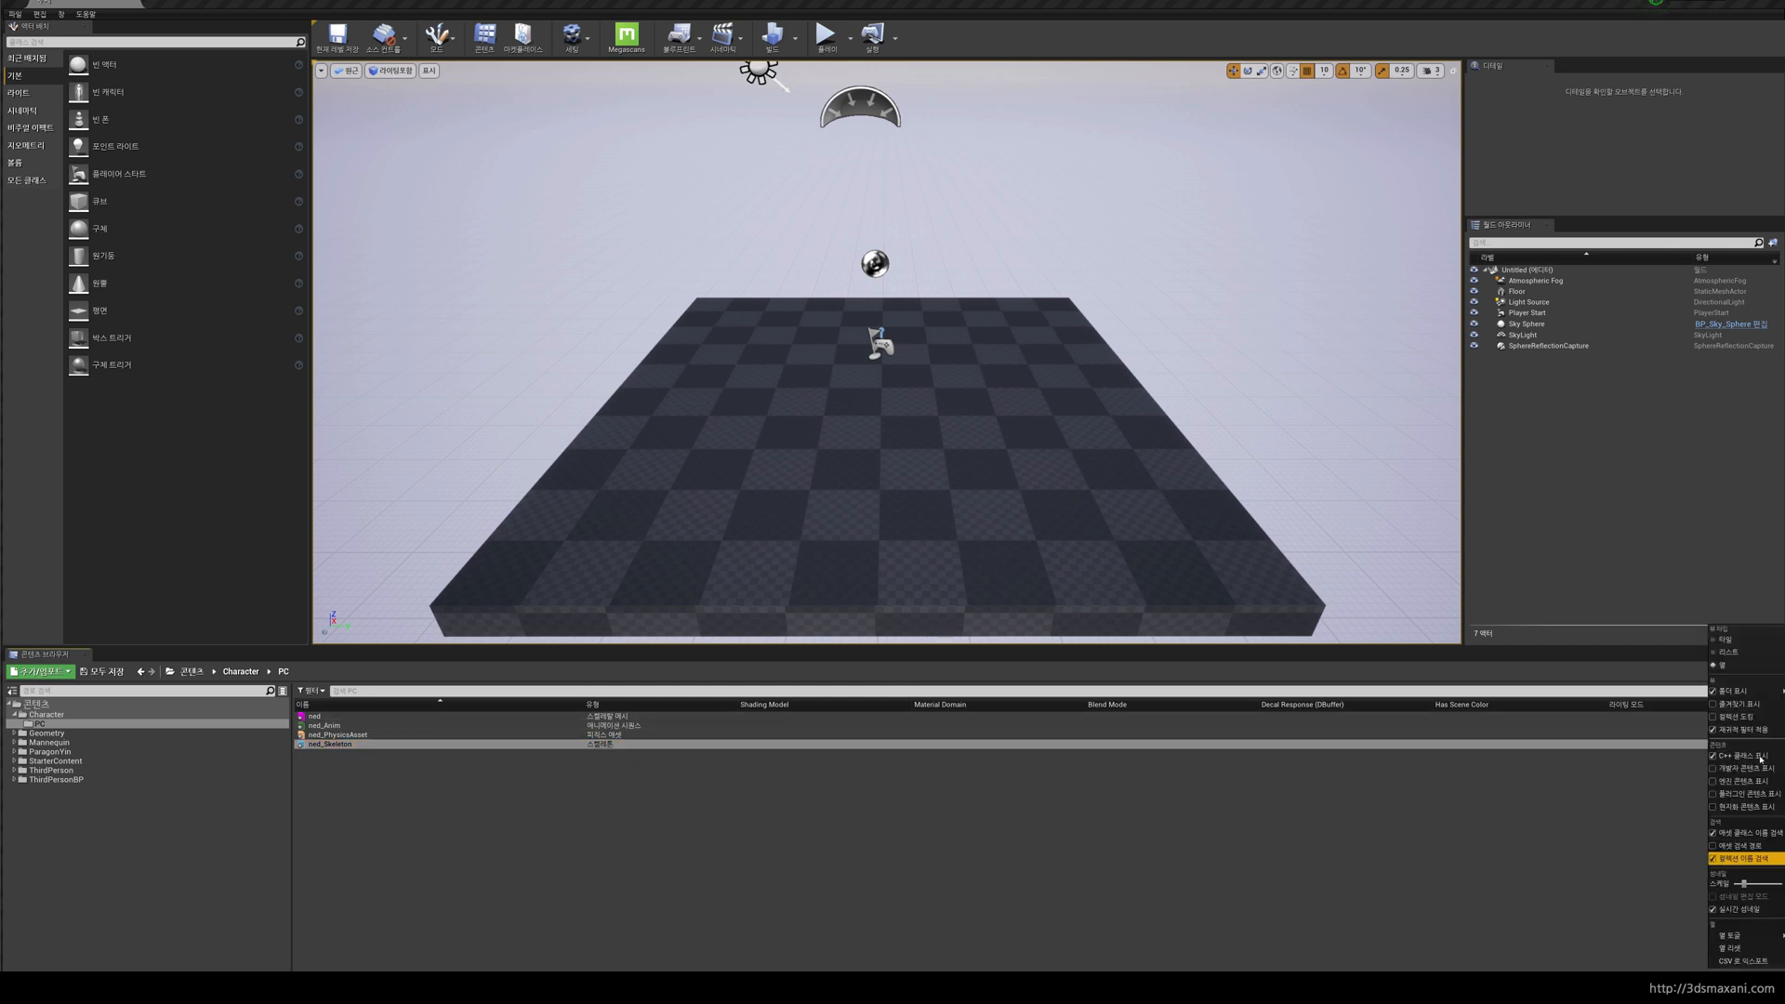
left_click(1726, 639)
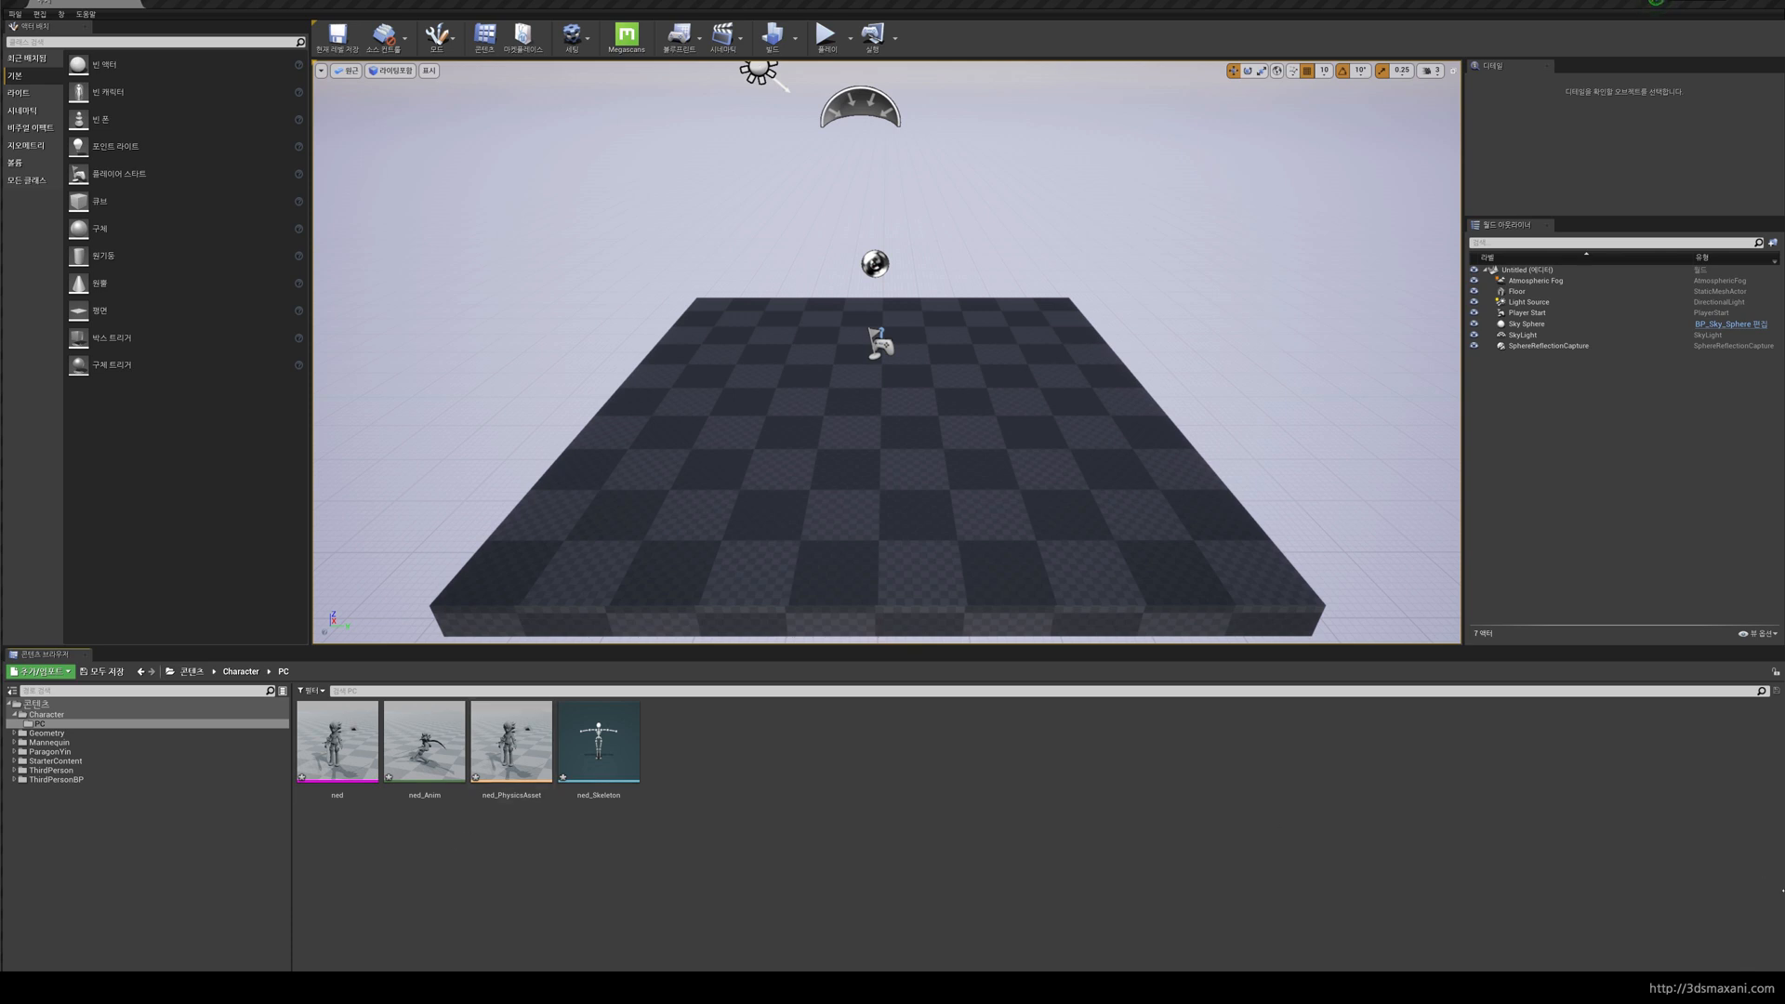
left_click(1760, 971)
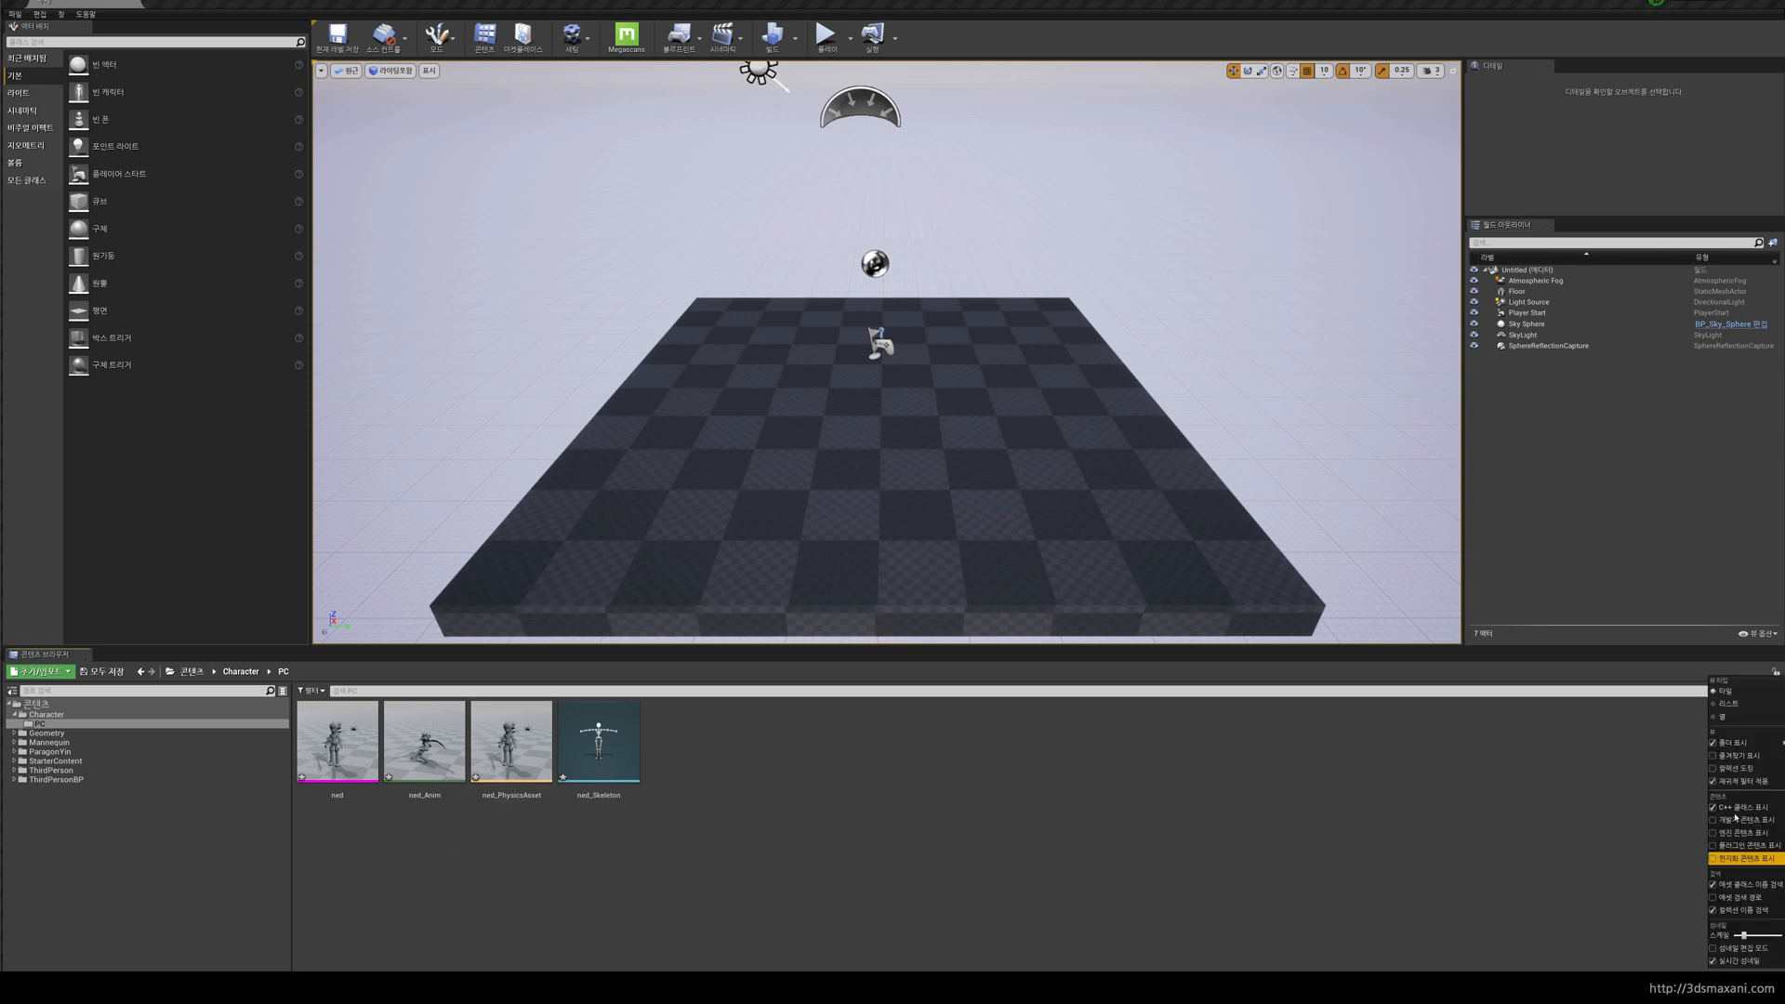
left_click(1721, 715)
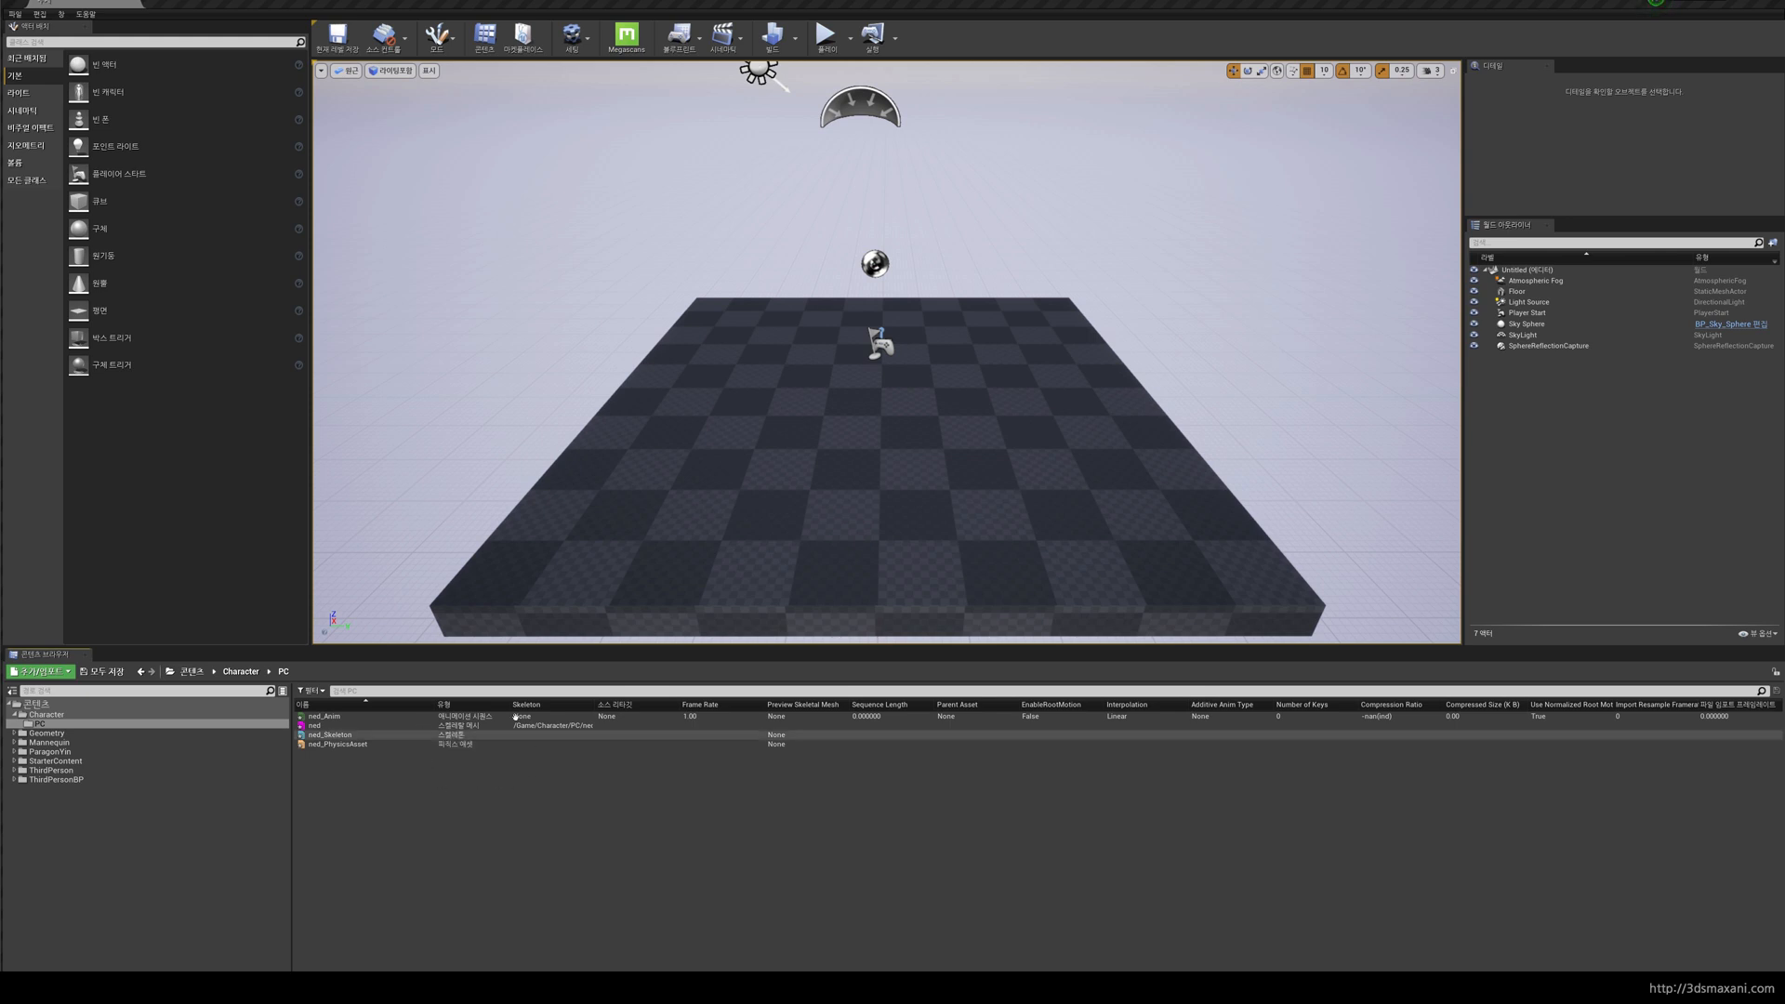
Step: Examine the type of each imported ned asset and compare them with the skeletal asset diagram in Snip & Sketch
left_click(467, 719)
left_click(467, 726)
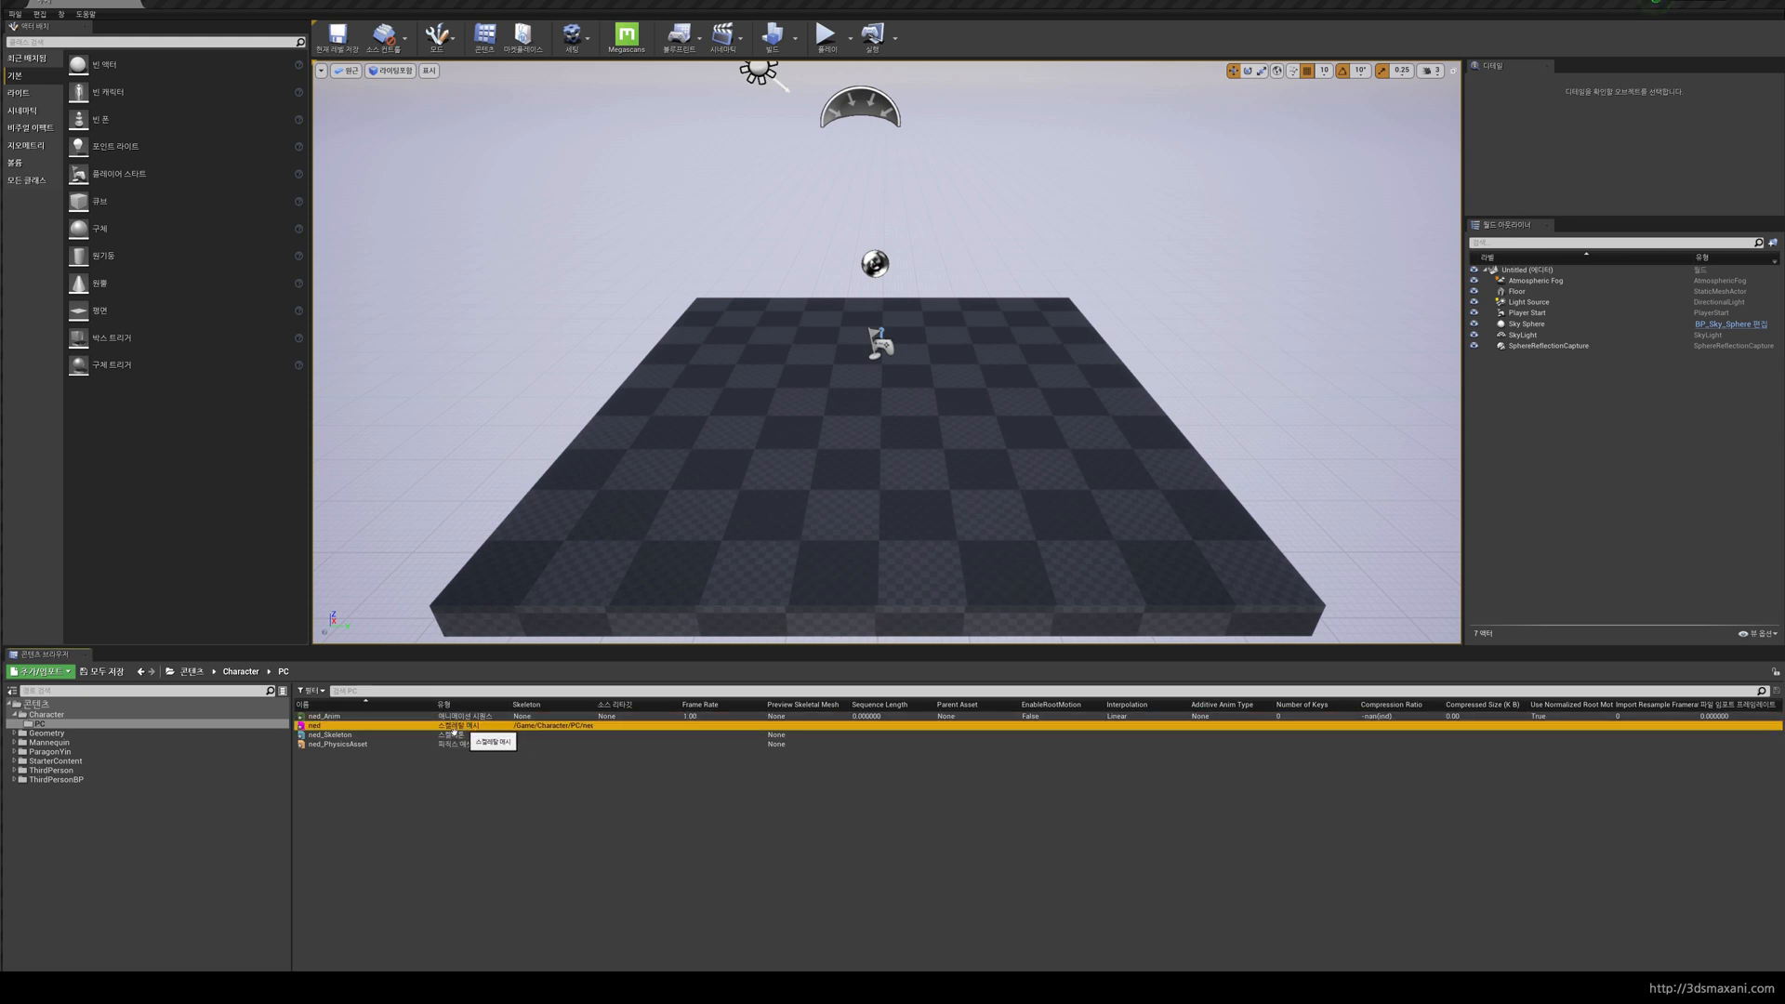
left_click(465, 734)
left_click(461, 744)
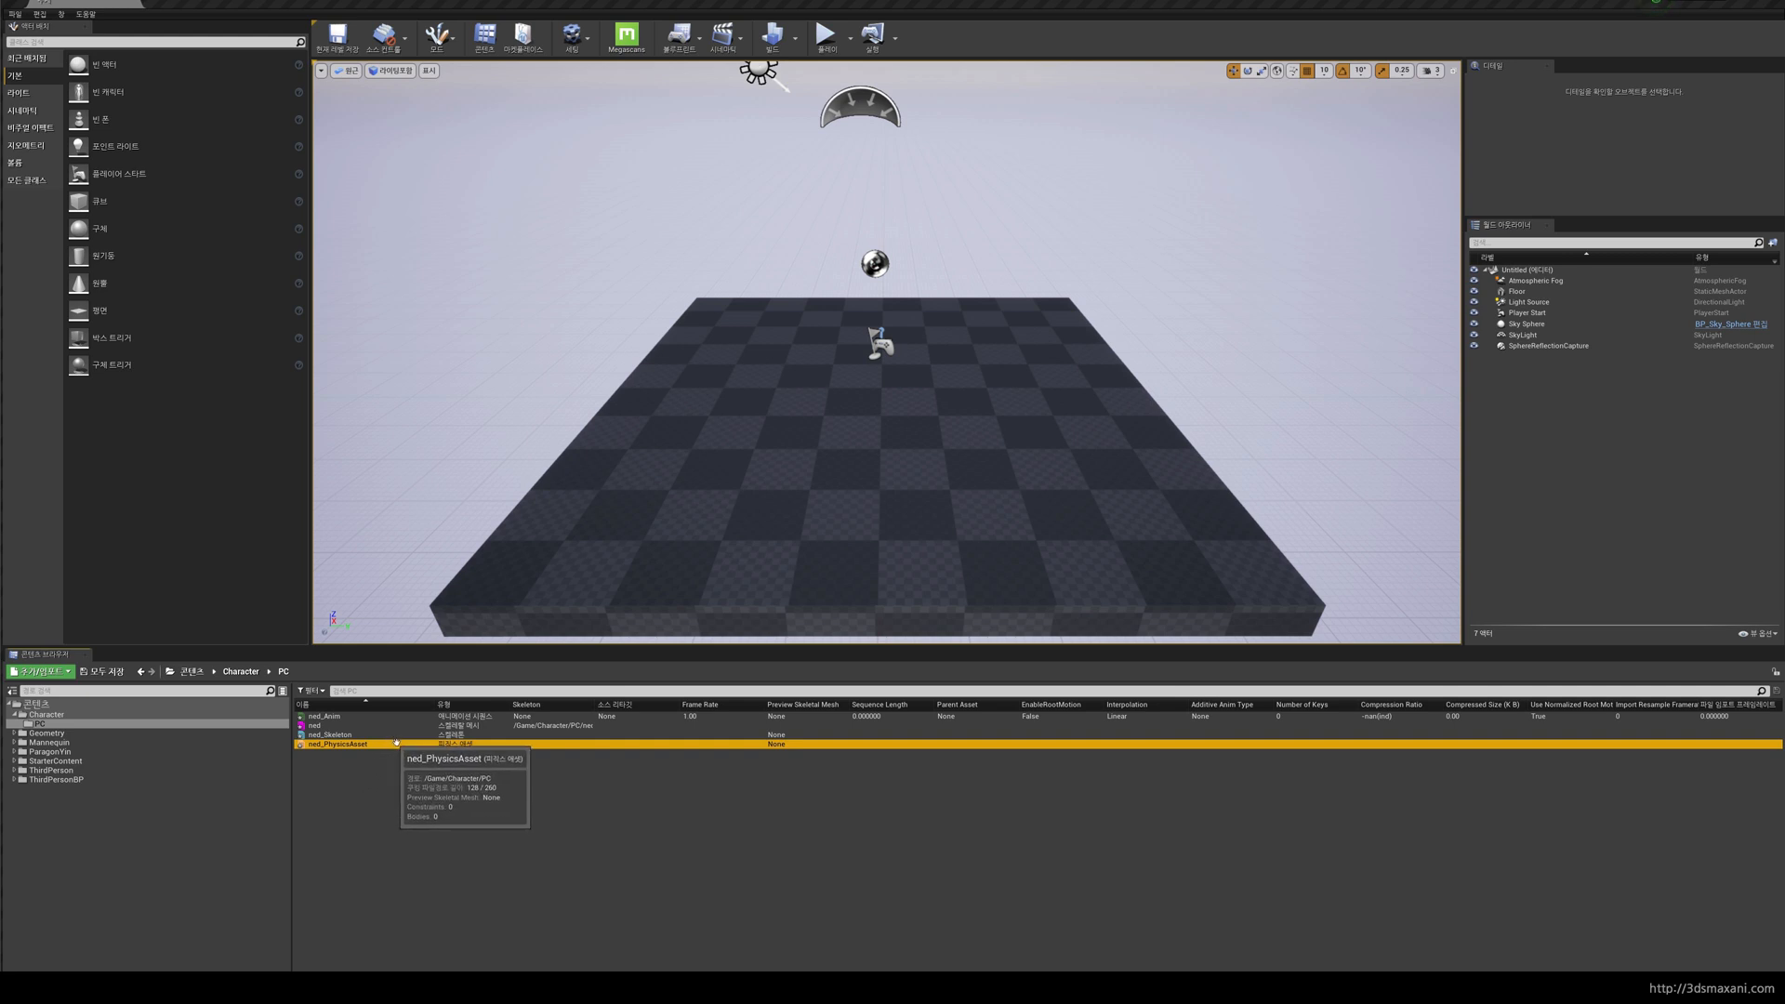
left_click(393, 806)
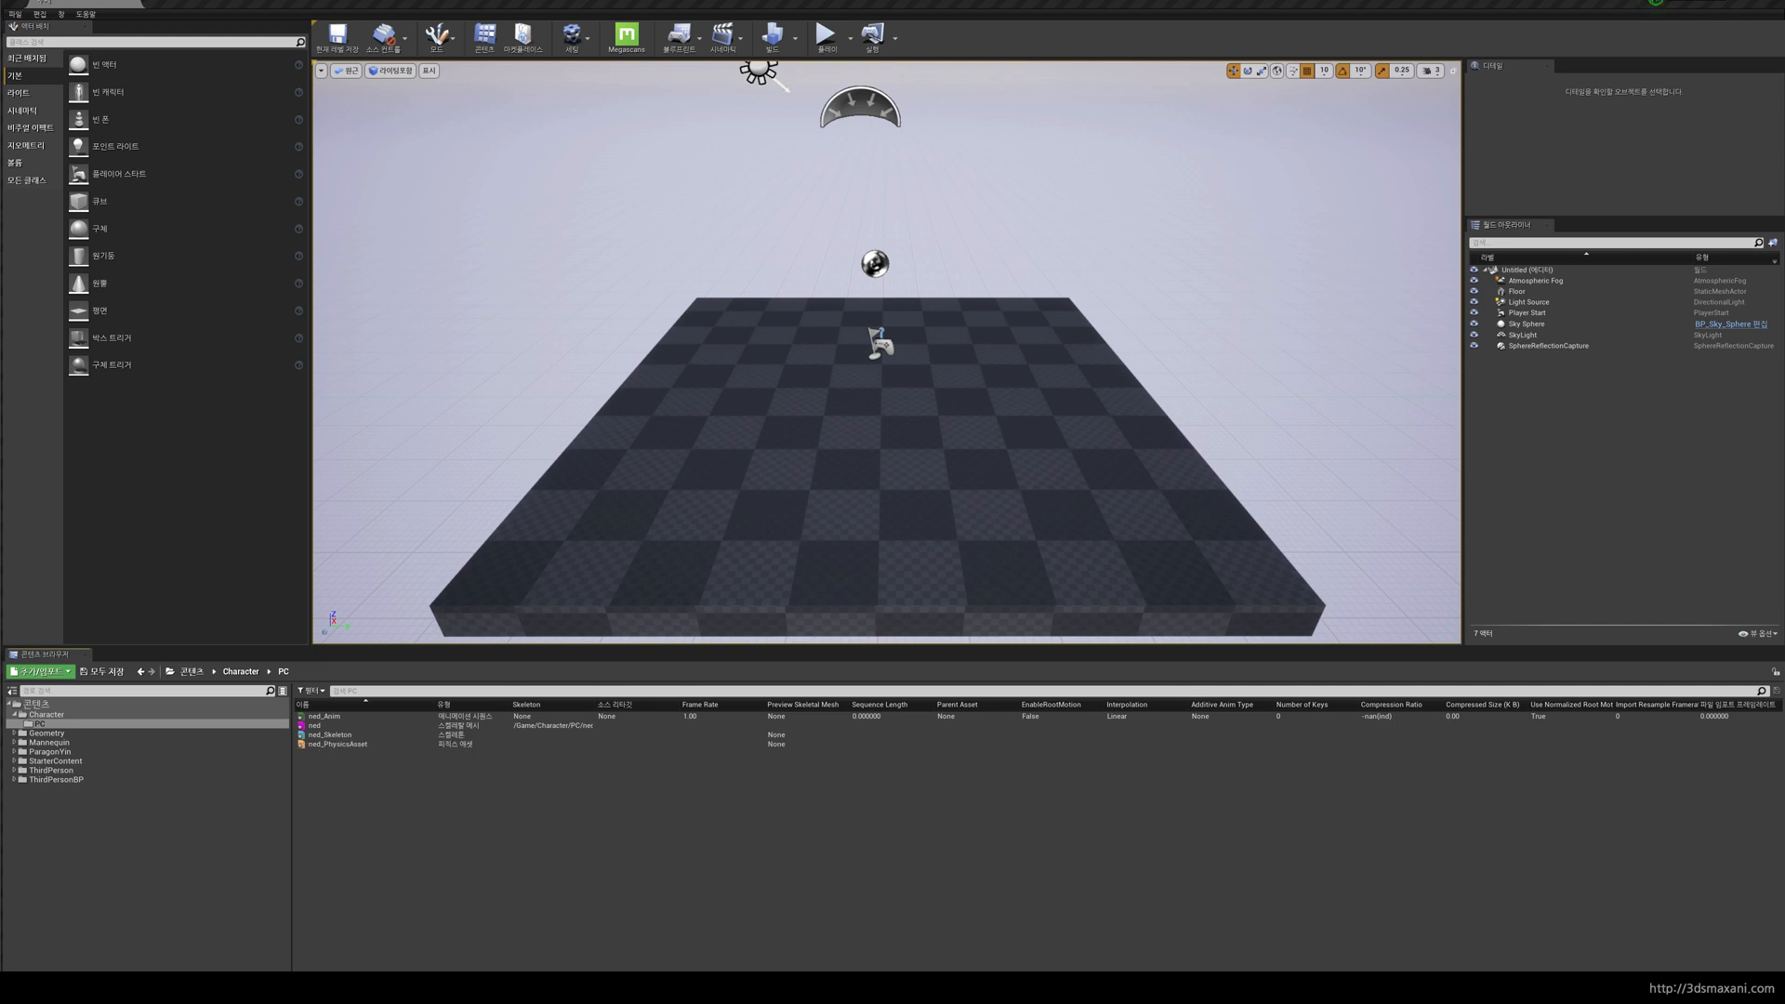
key("alt+Tab")
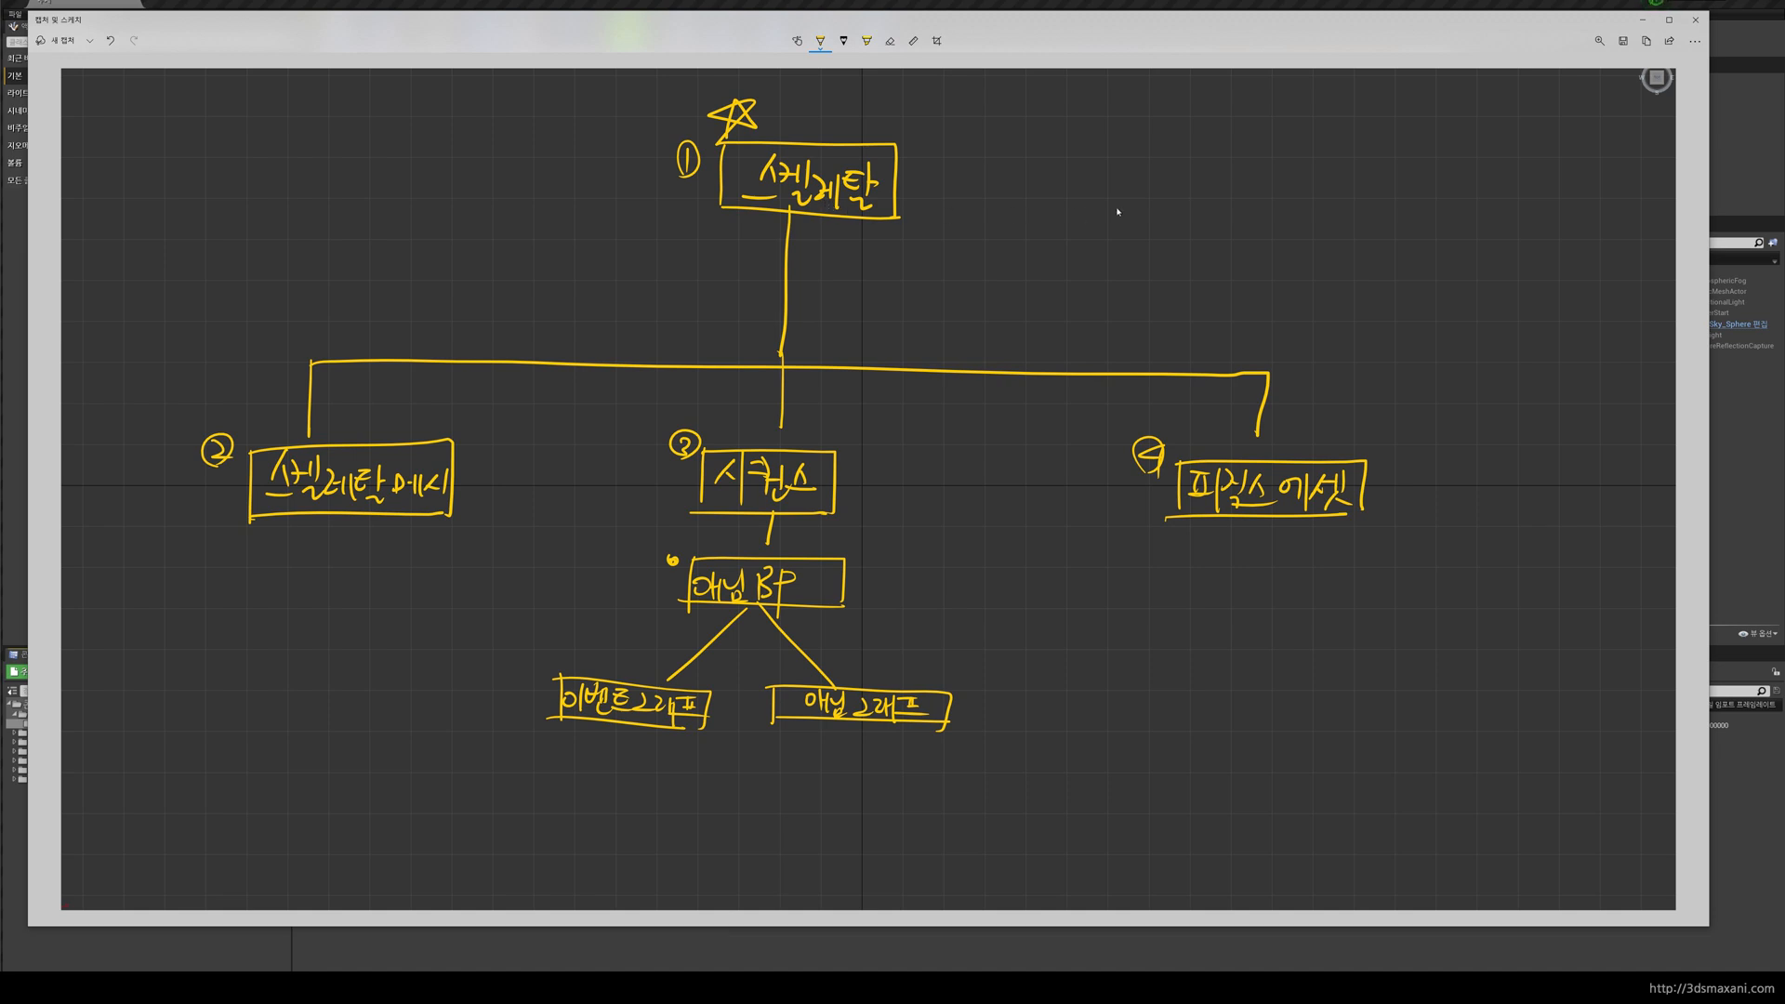
left_click(1643, 19)
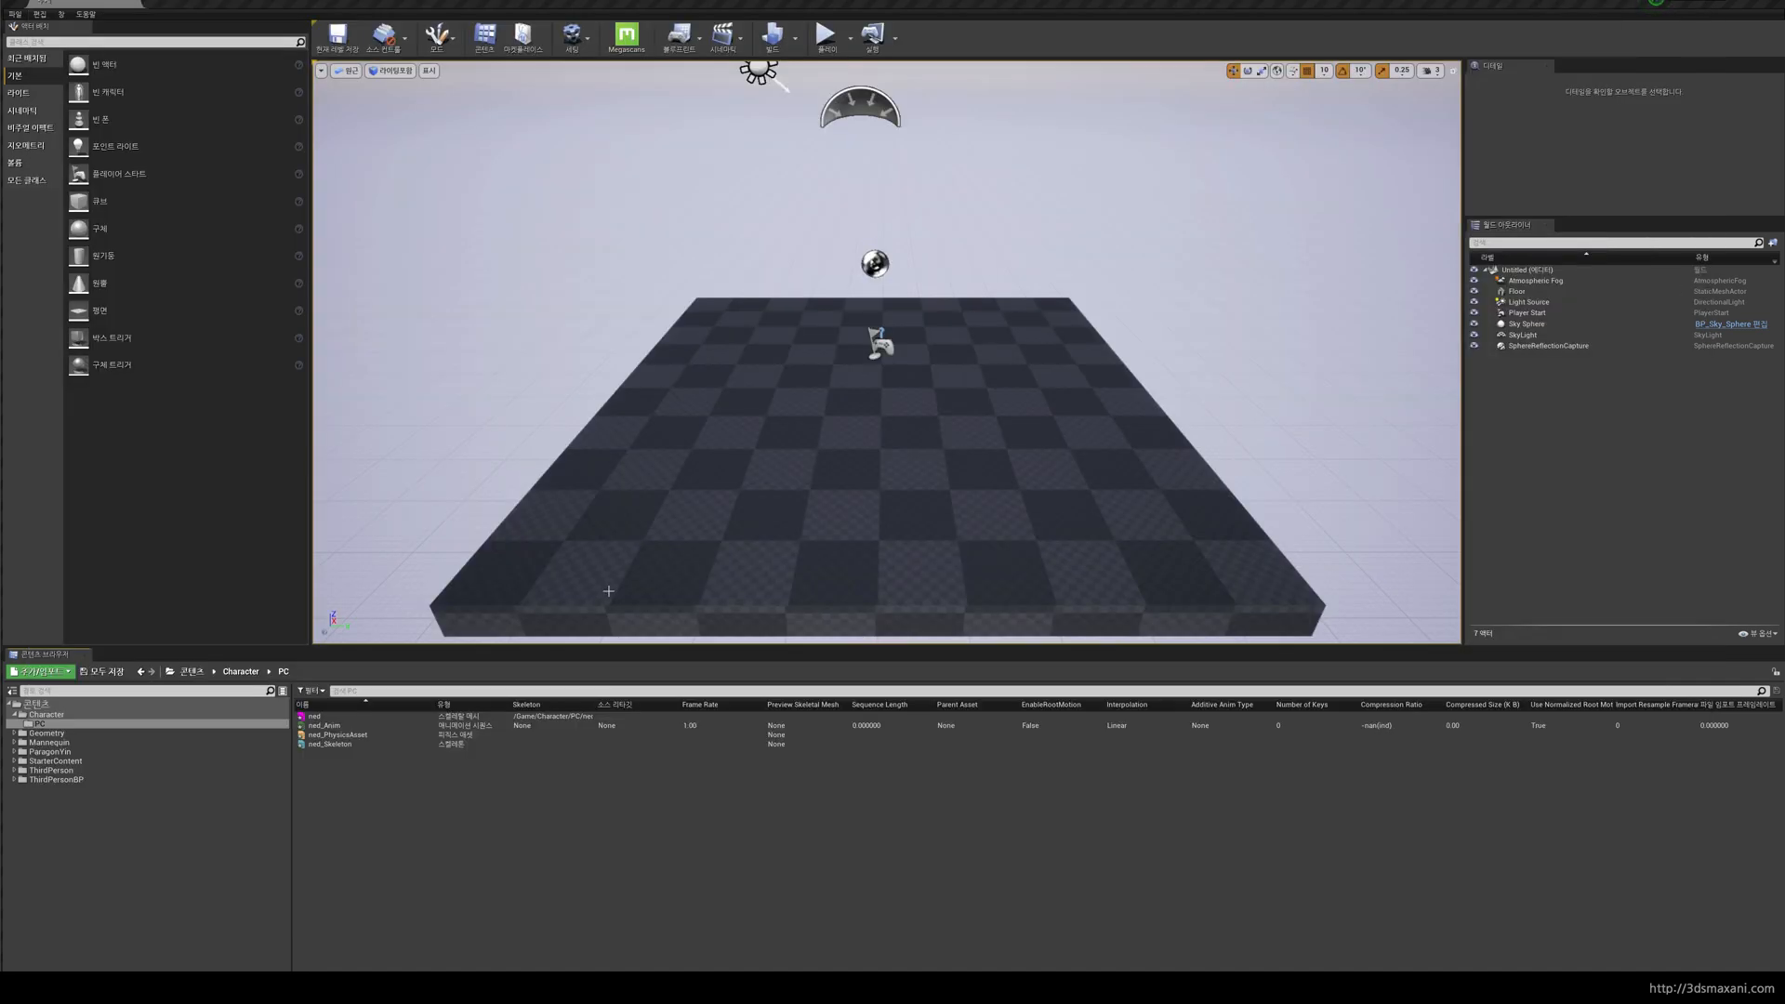
Step: Check which actions are available for the unsaved ned_Skeleton asset, including showing it in File Explorer
left_click(339, 744)
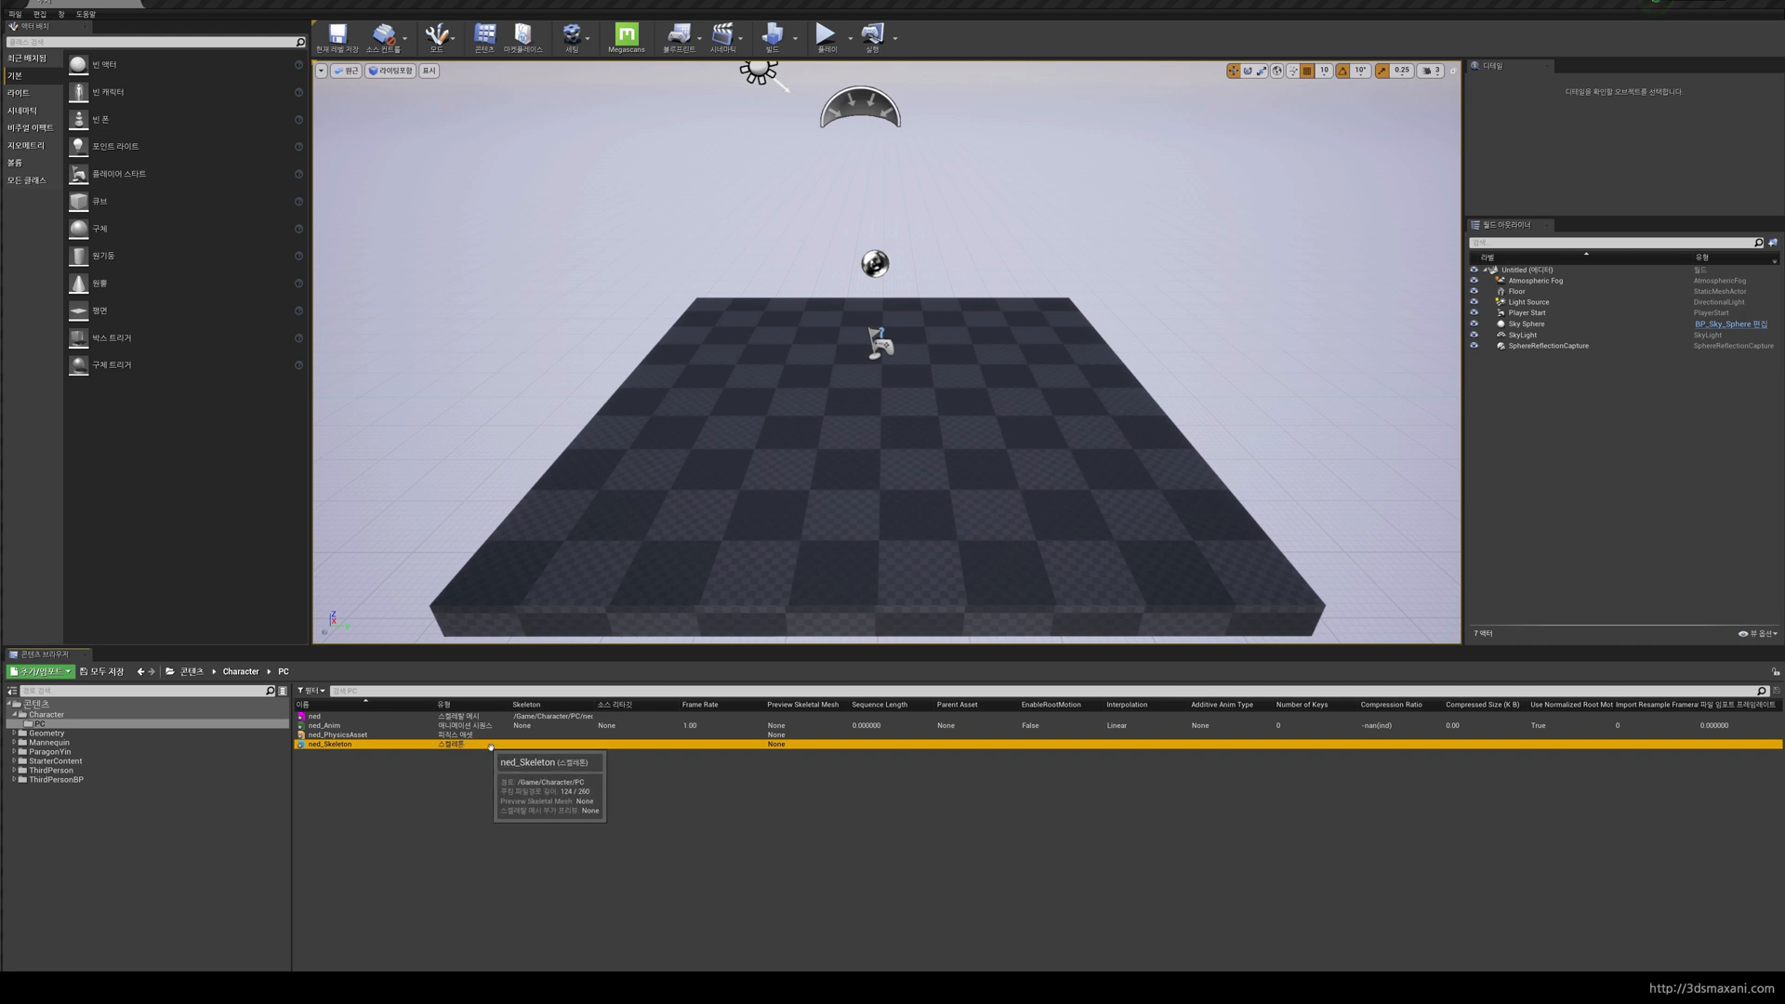
right_click(384, 745)
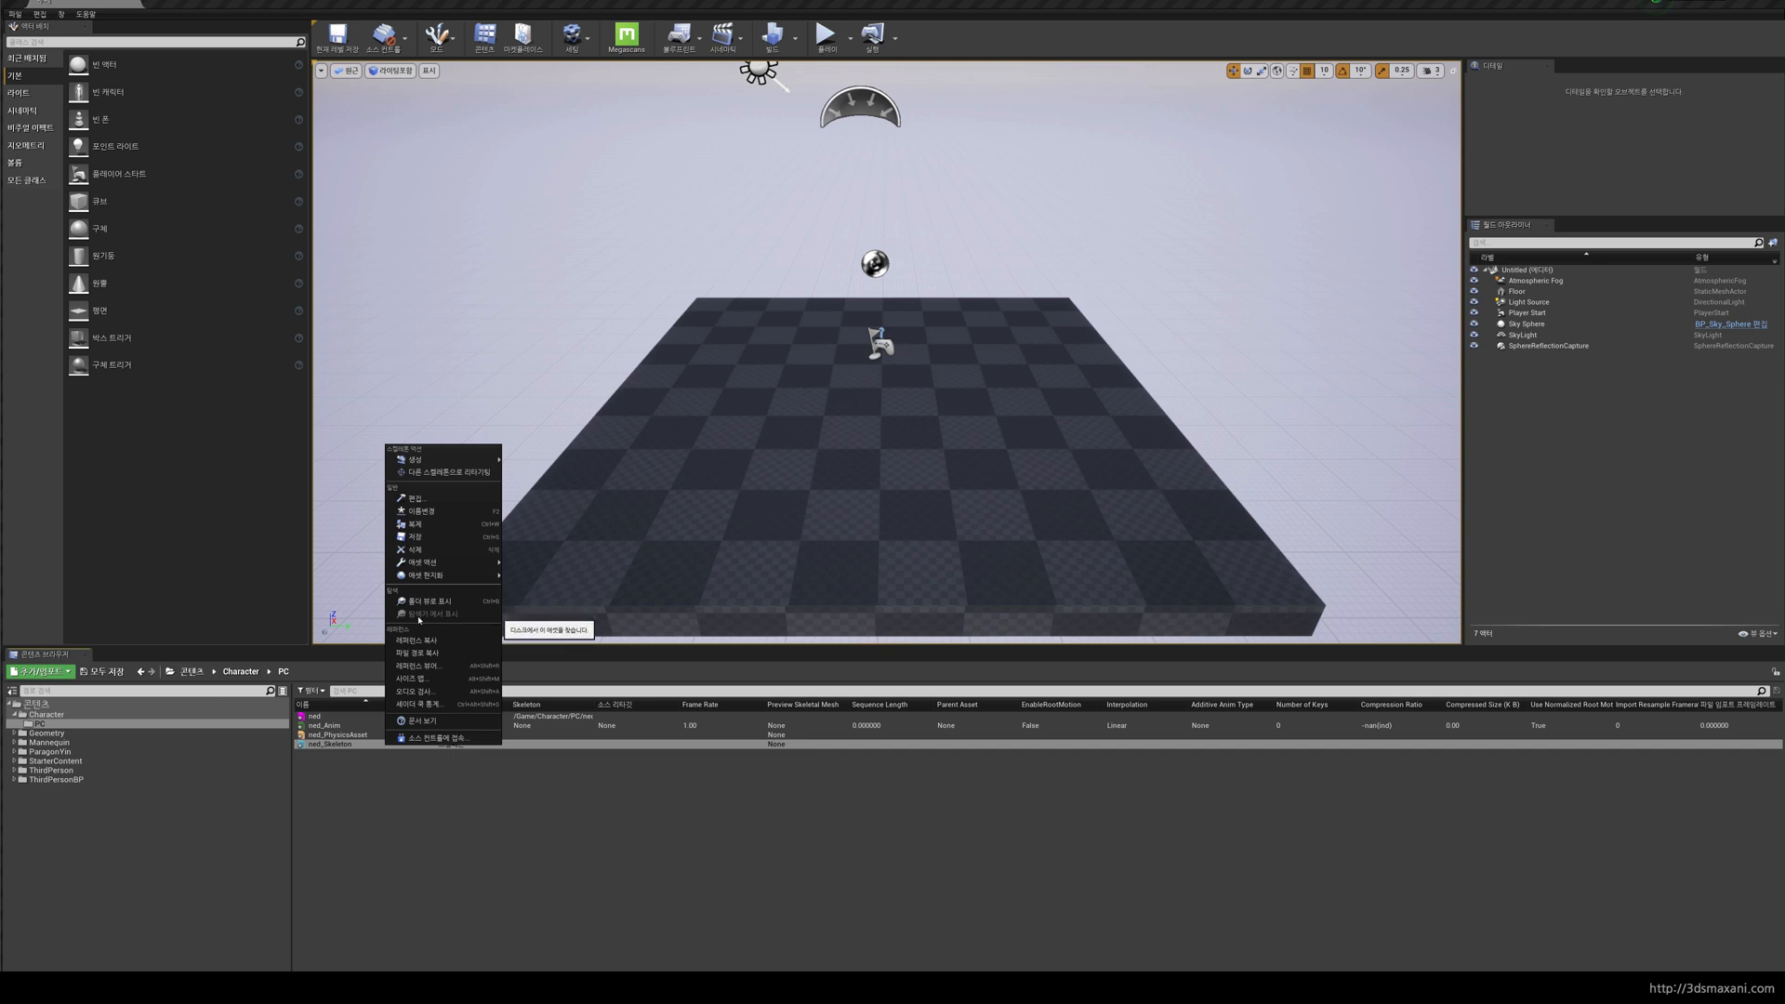
left_click(309, 745)
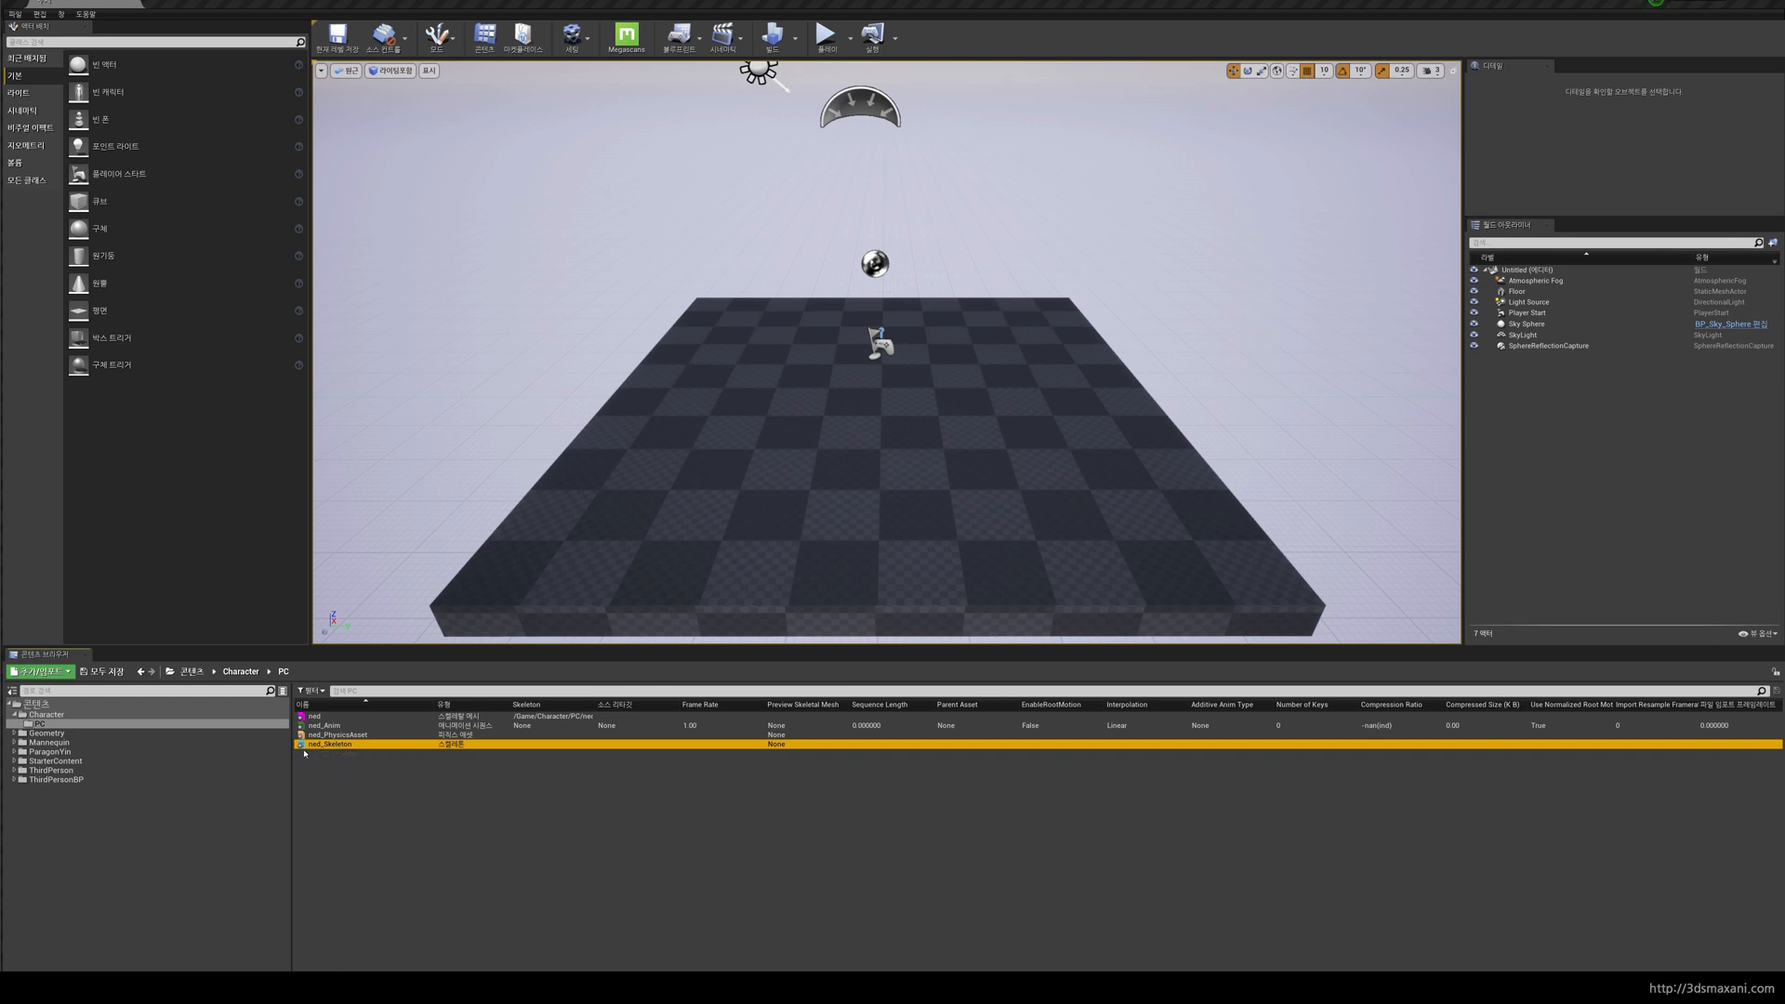
left_click(330, 785)
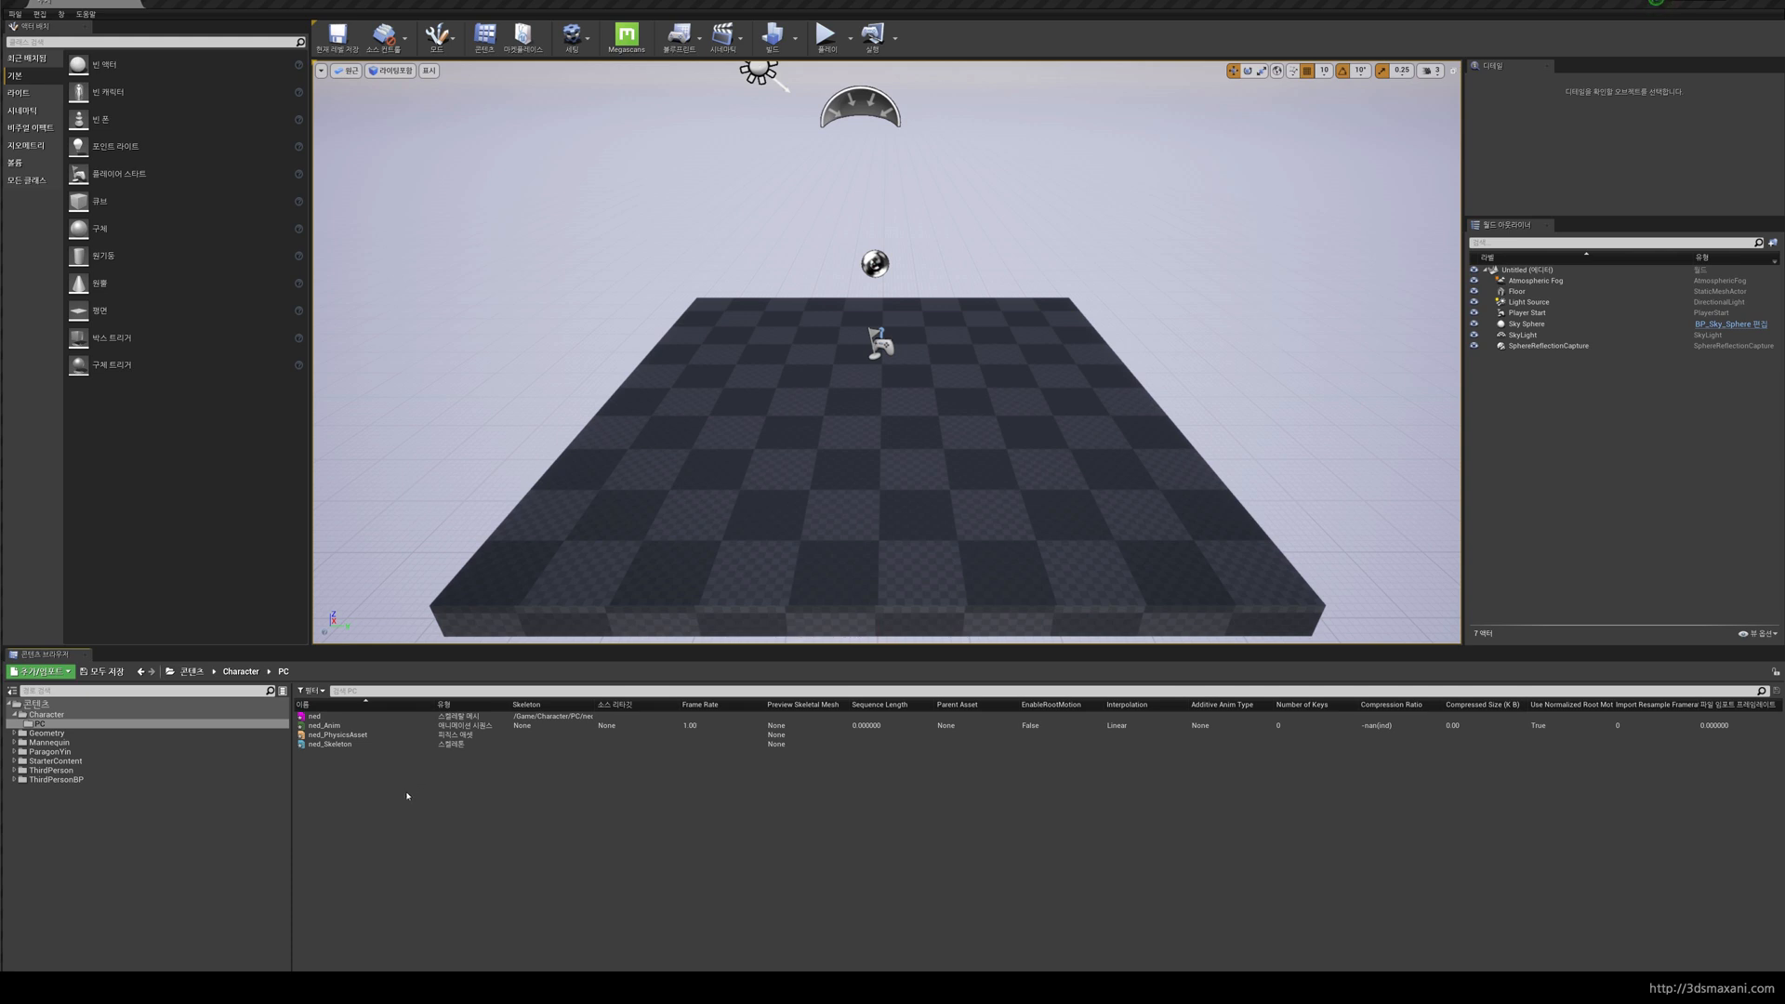
Step: Save all the imported ned assets in the PC folder together and clear the selection
left_click(344, 717)
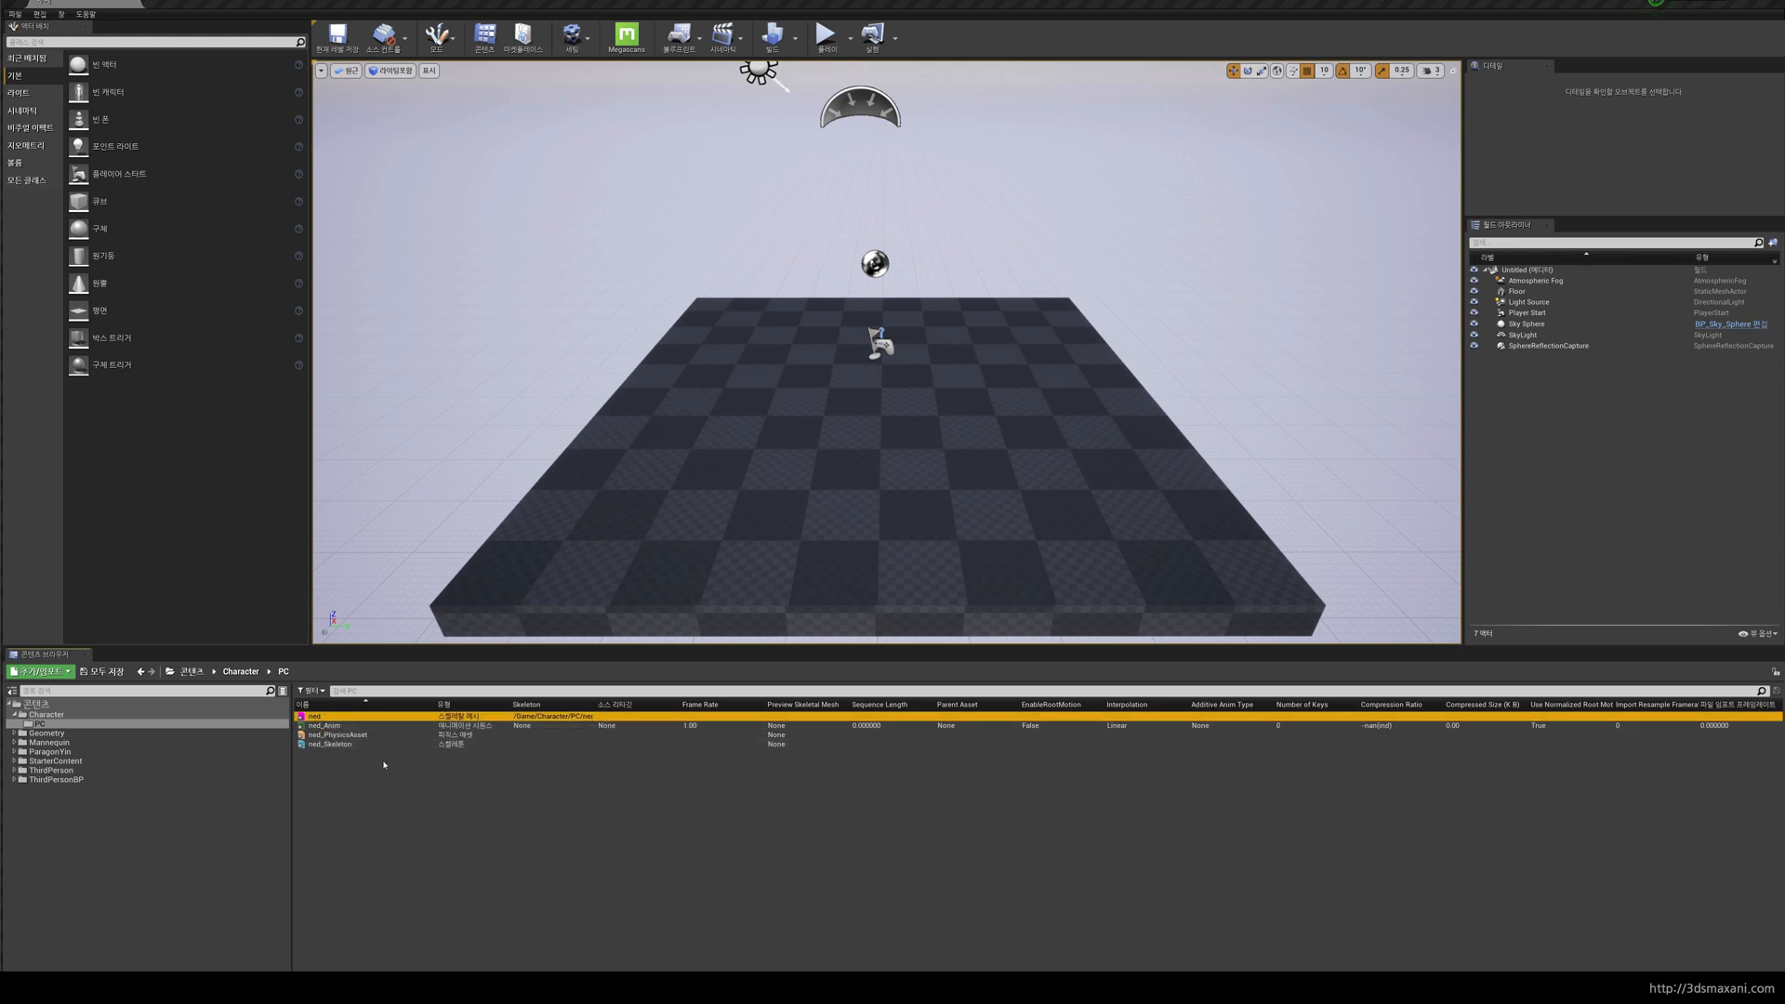
left_click(332, 745, "shift")
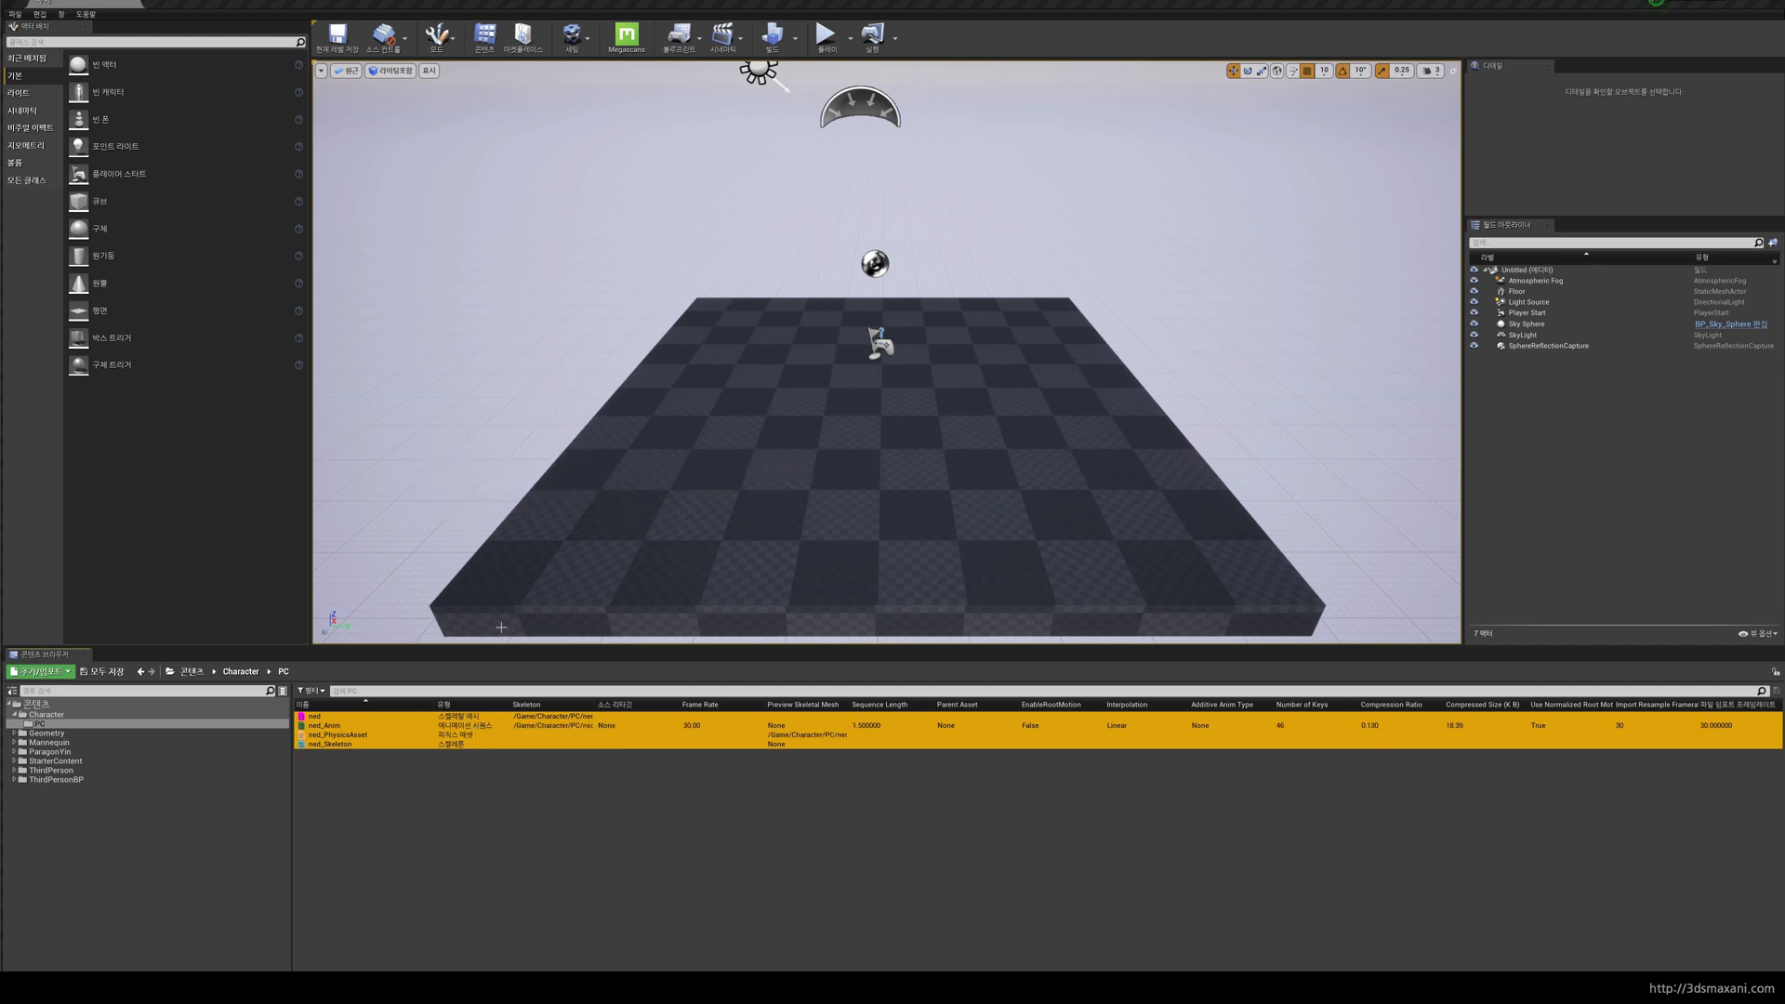
left_click(446, 799)
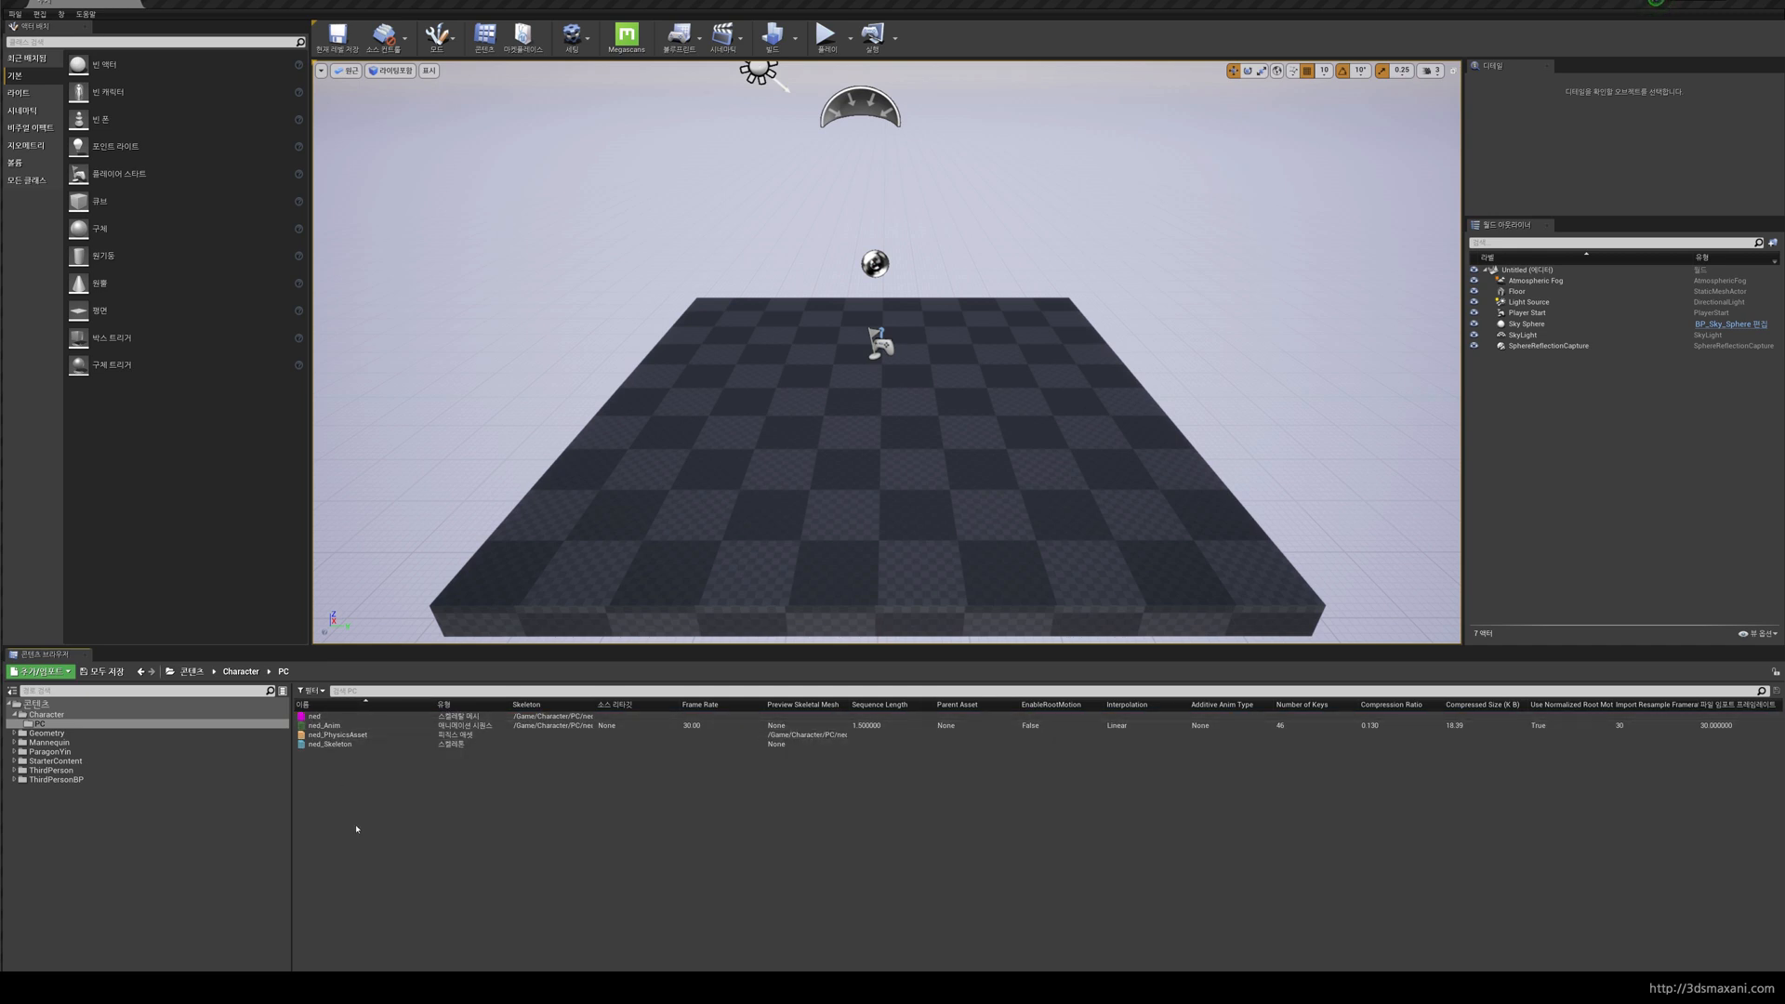
Step: Show the ned_Skeleton asset's file on disk in File Explorer
left_click(343, 744)
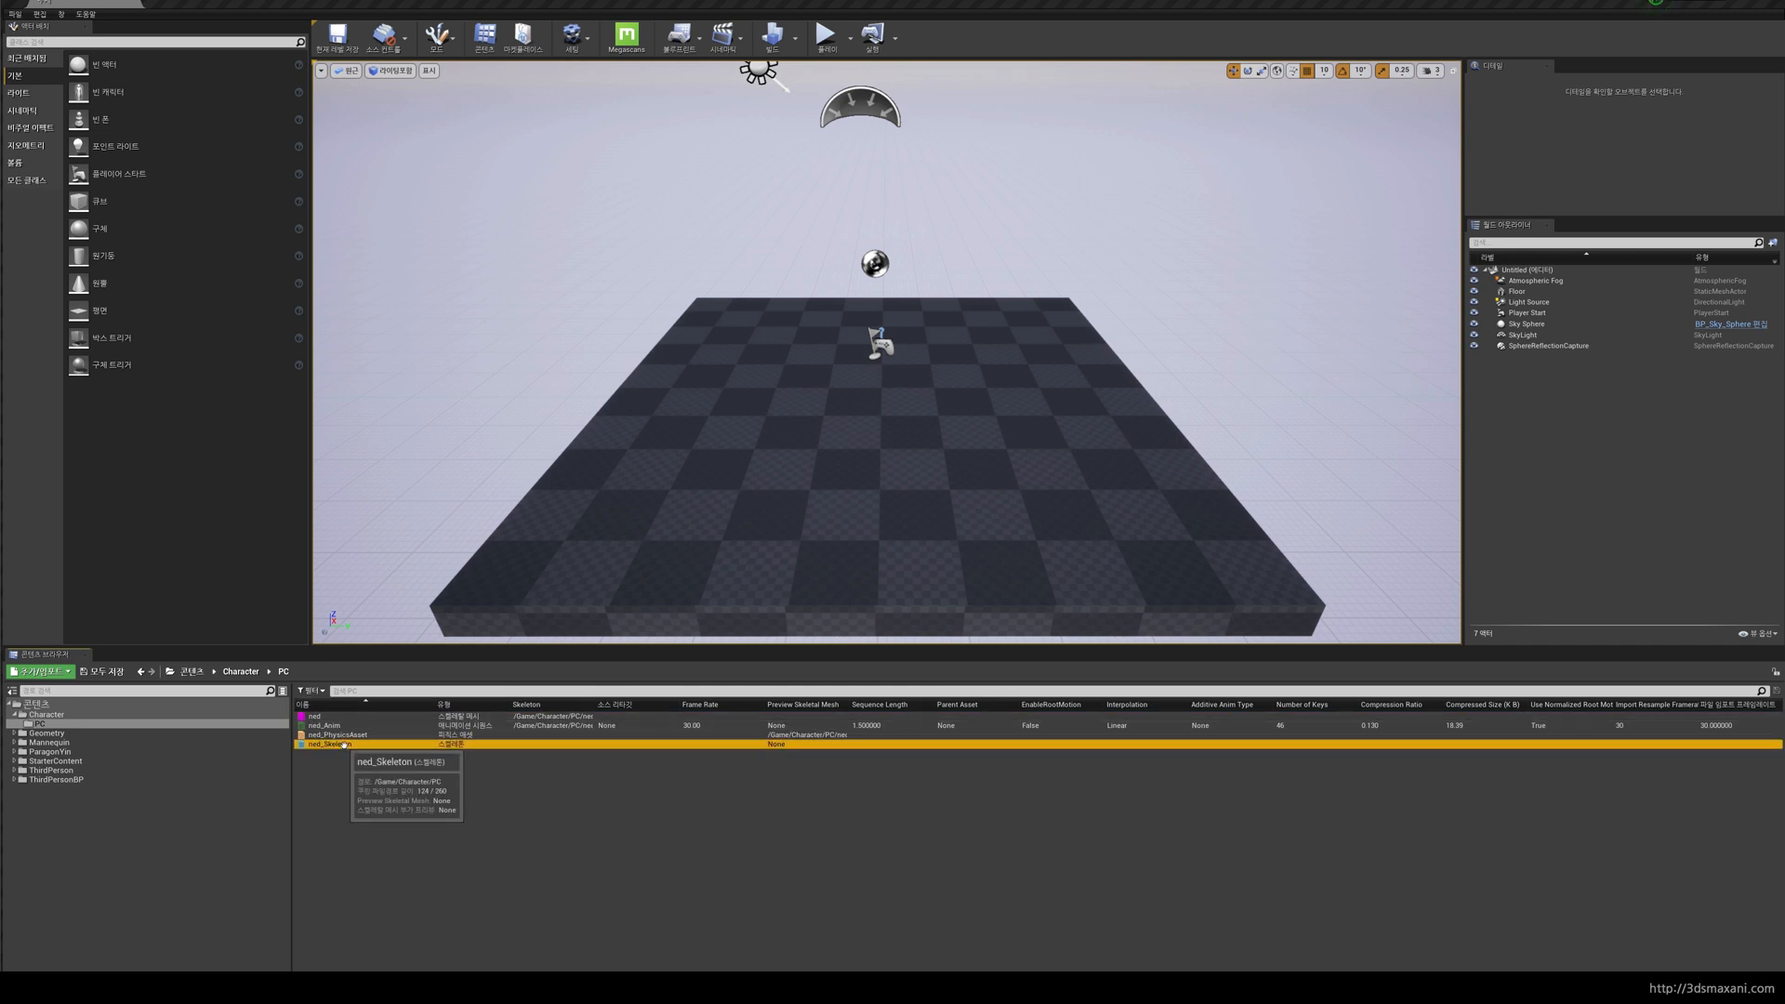
right_click(345, 743)
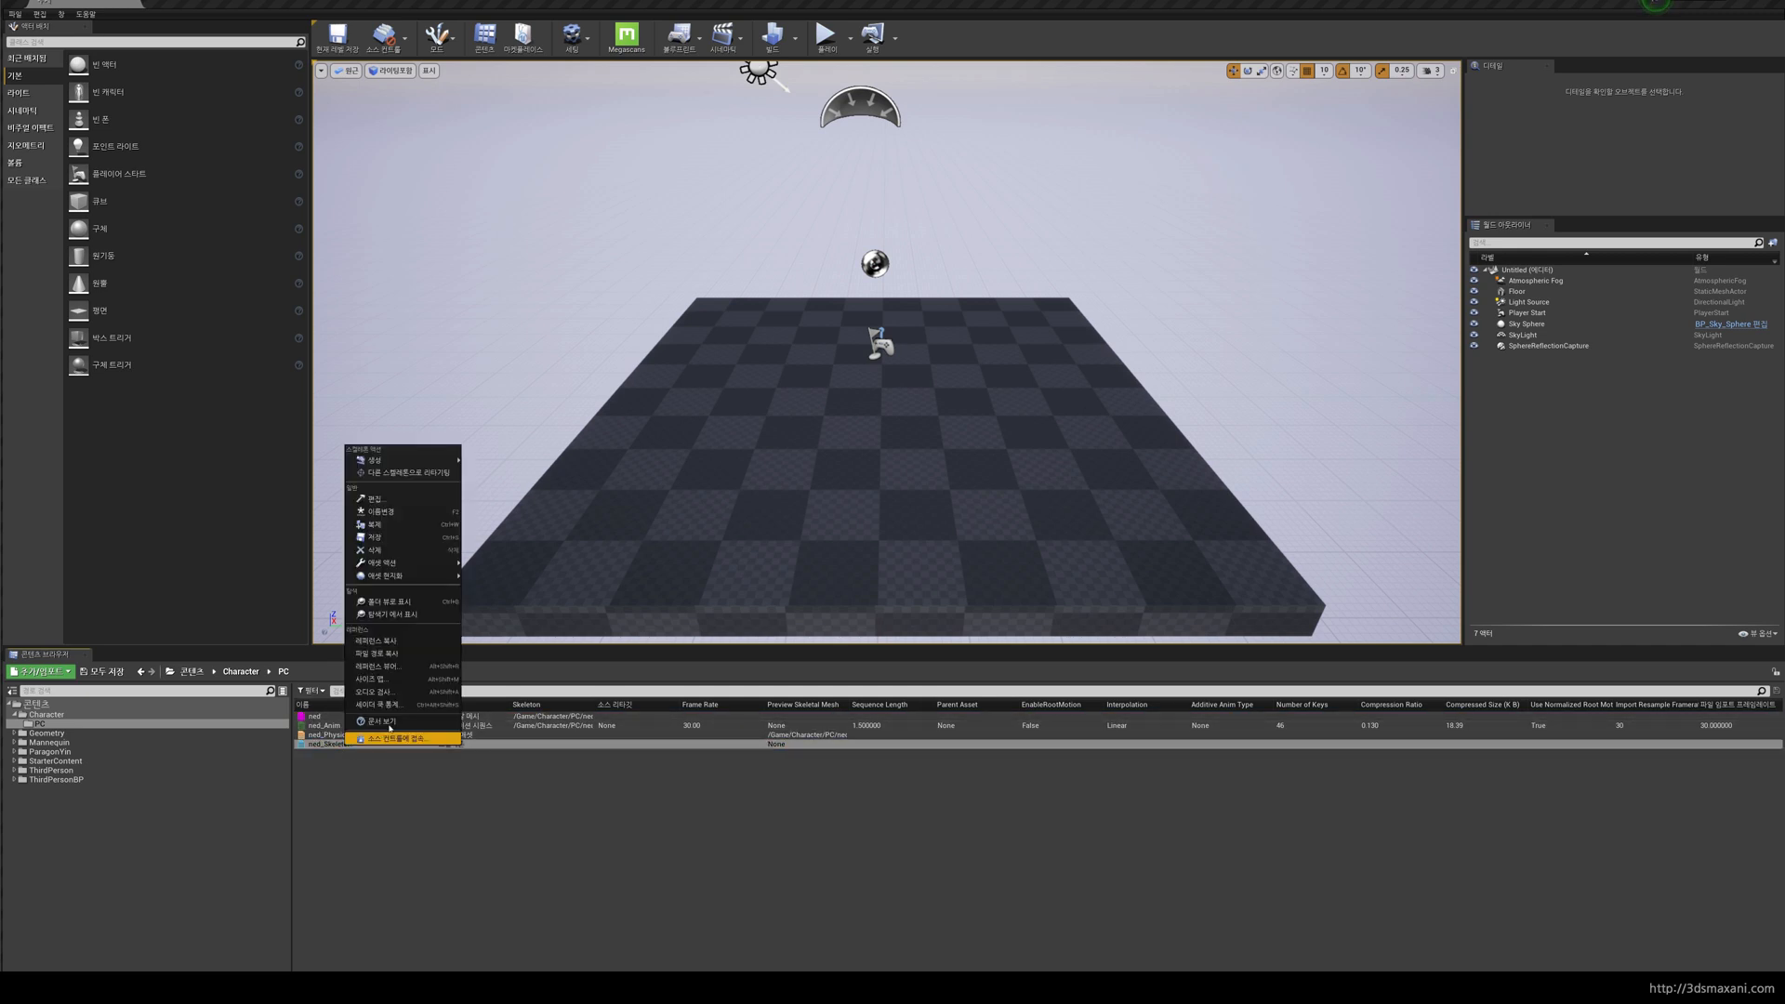
left_click(417, 614)
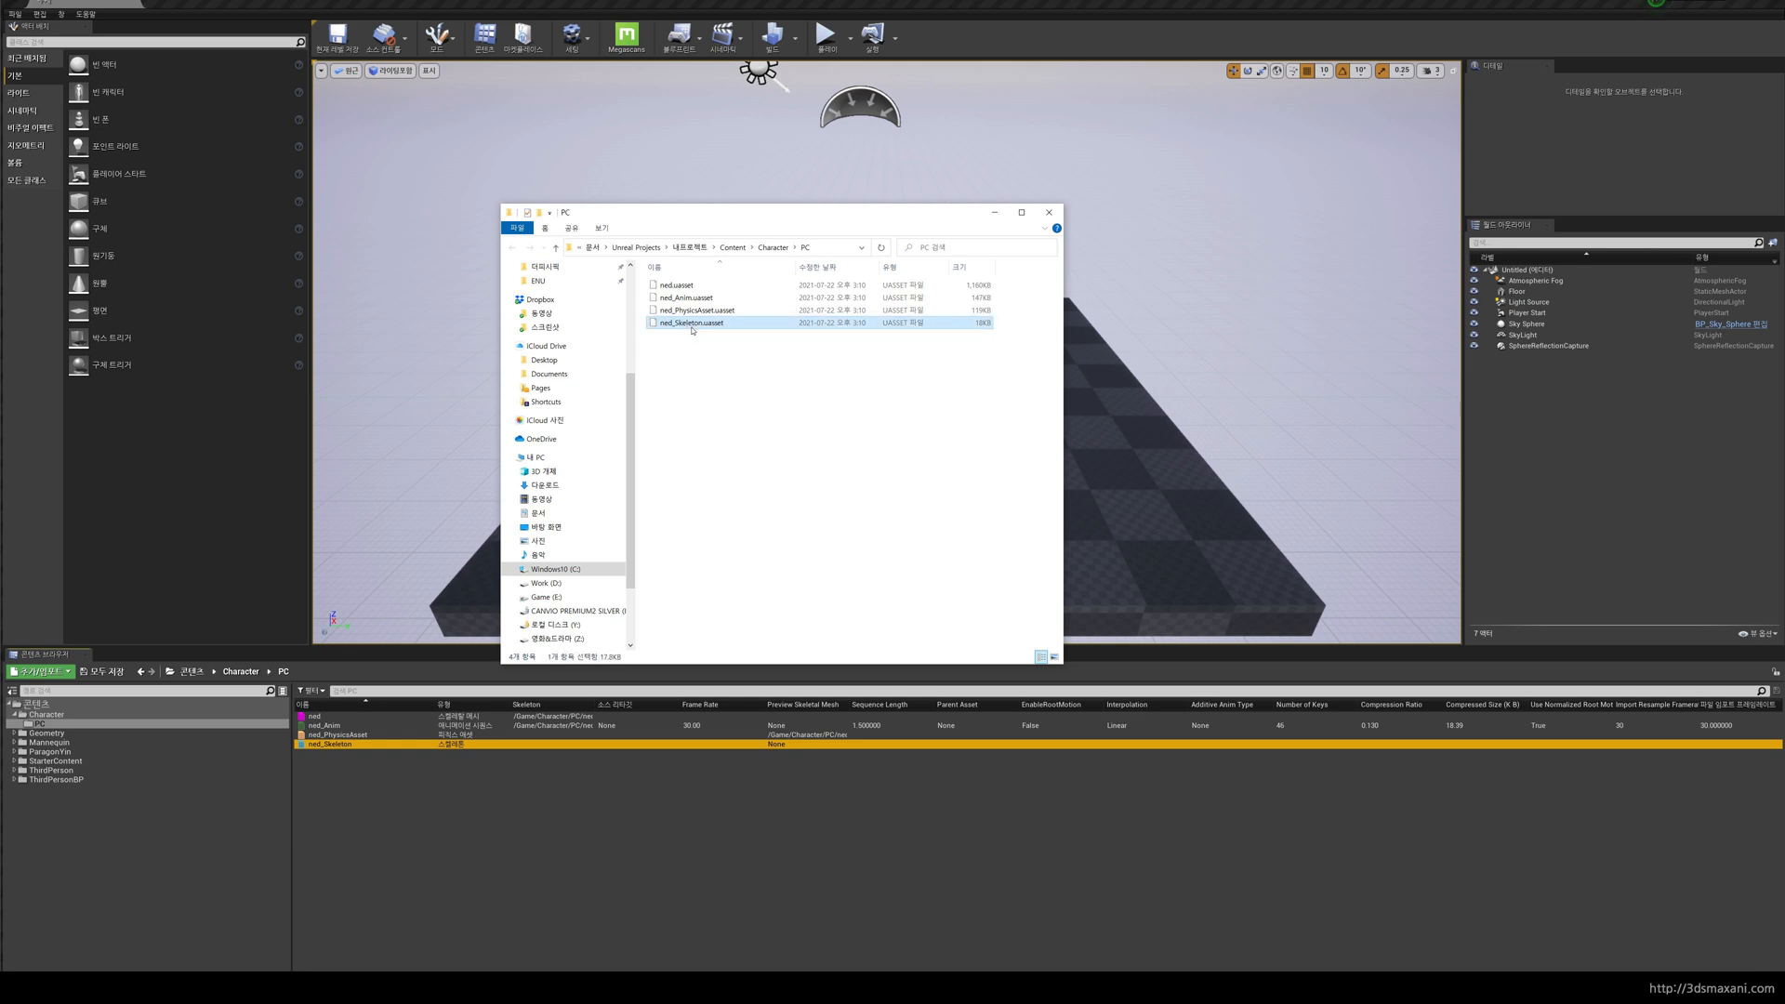
Step: Compare the file sizes of the ned, ned_Anim, ned_PhysicsAsset and ned_Skeleton .uasset files, and minimize the folder window
left_click(987, 314)
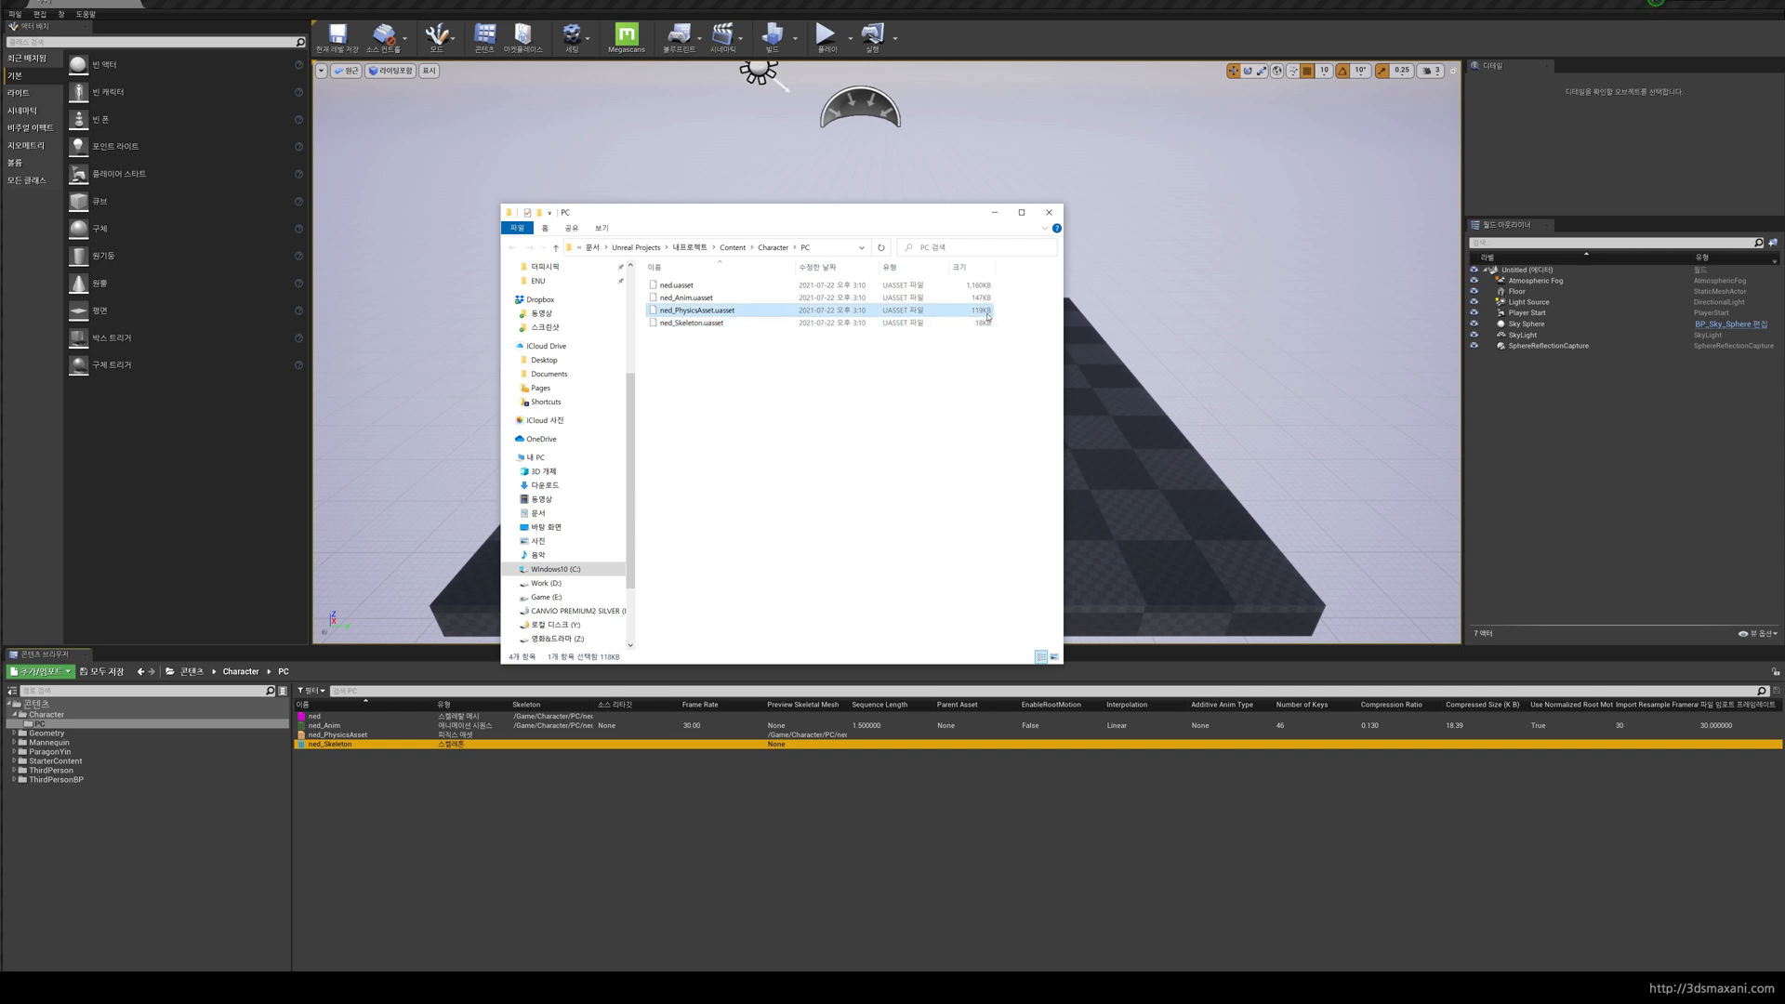
left_click(987, 299)
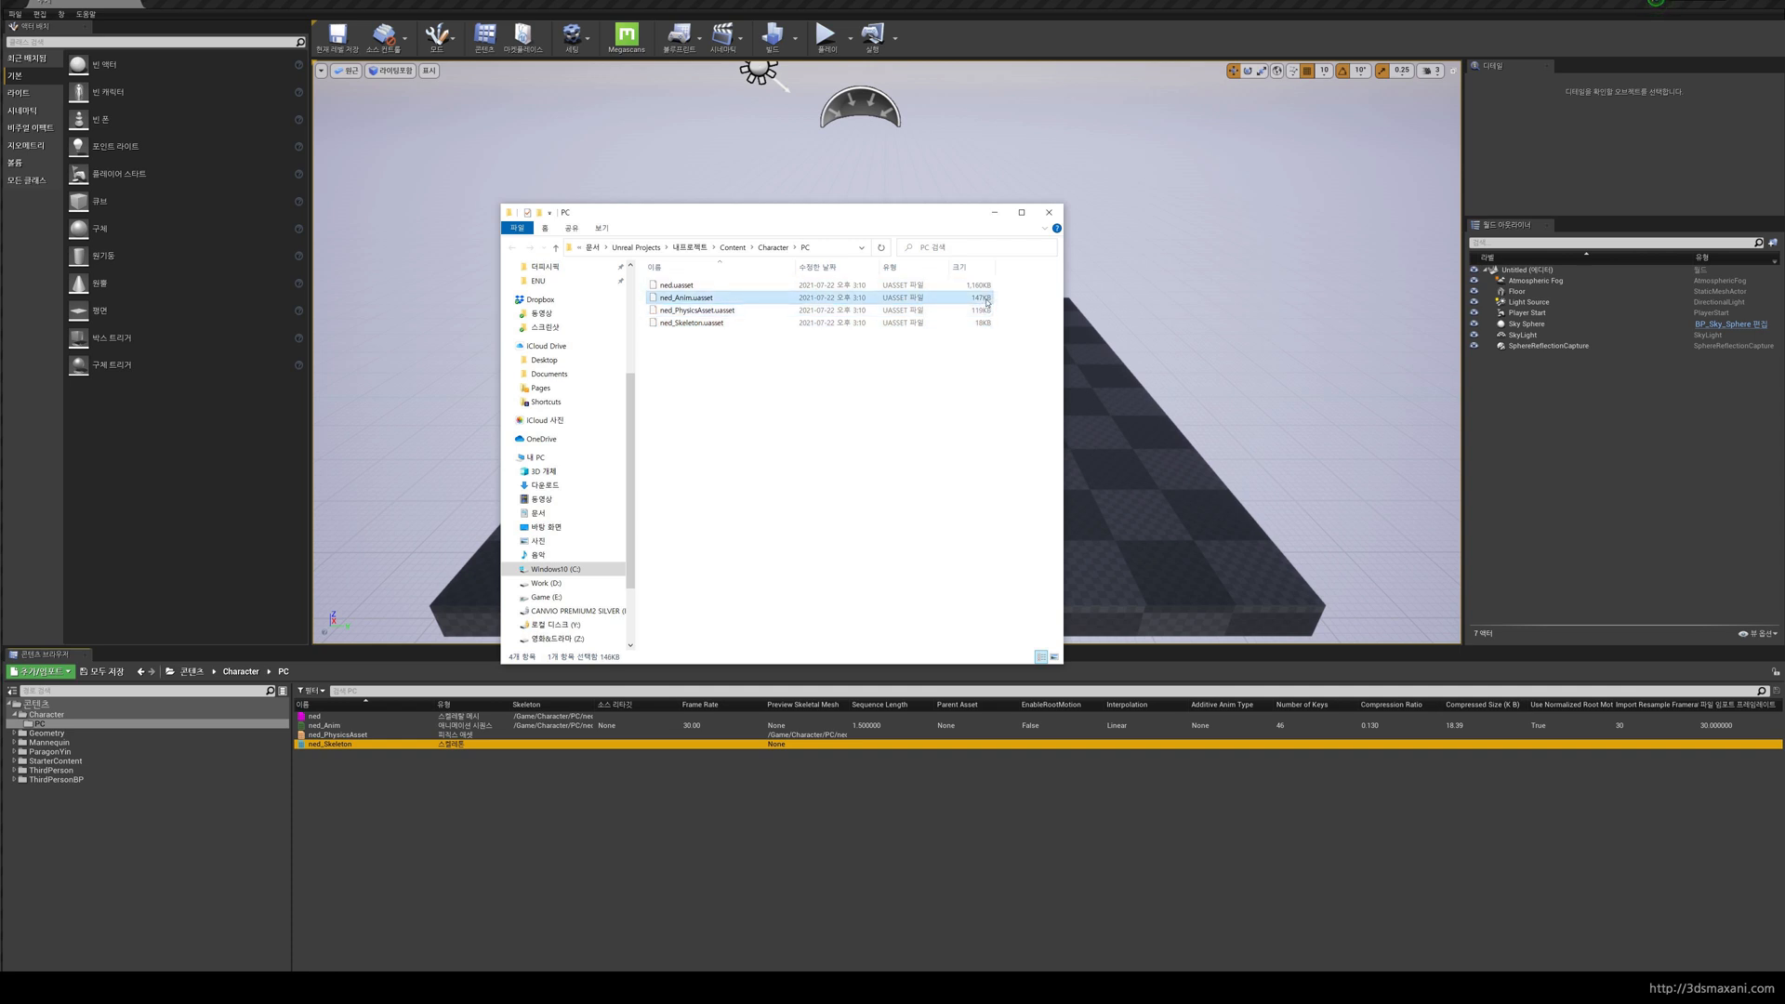
left_click(700, 287)
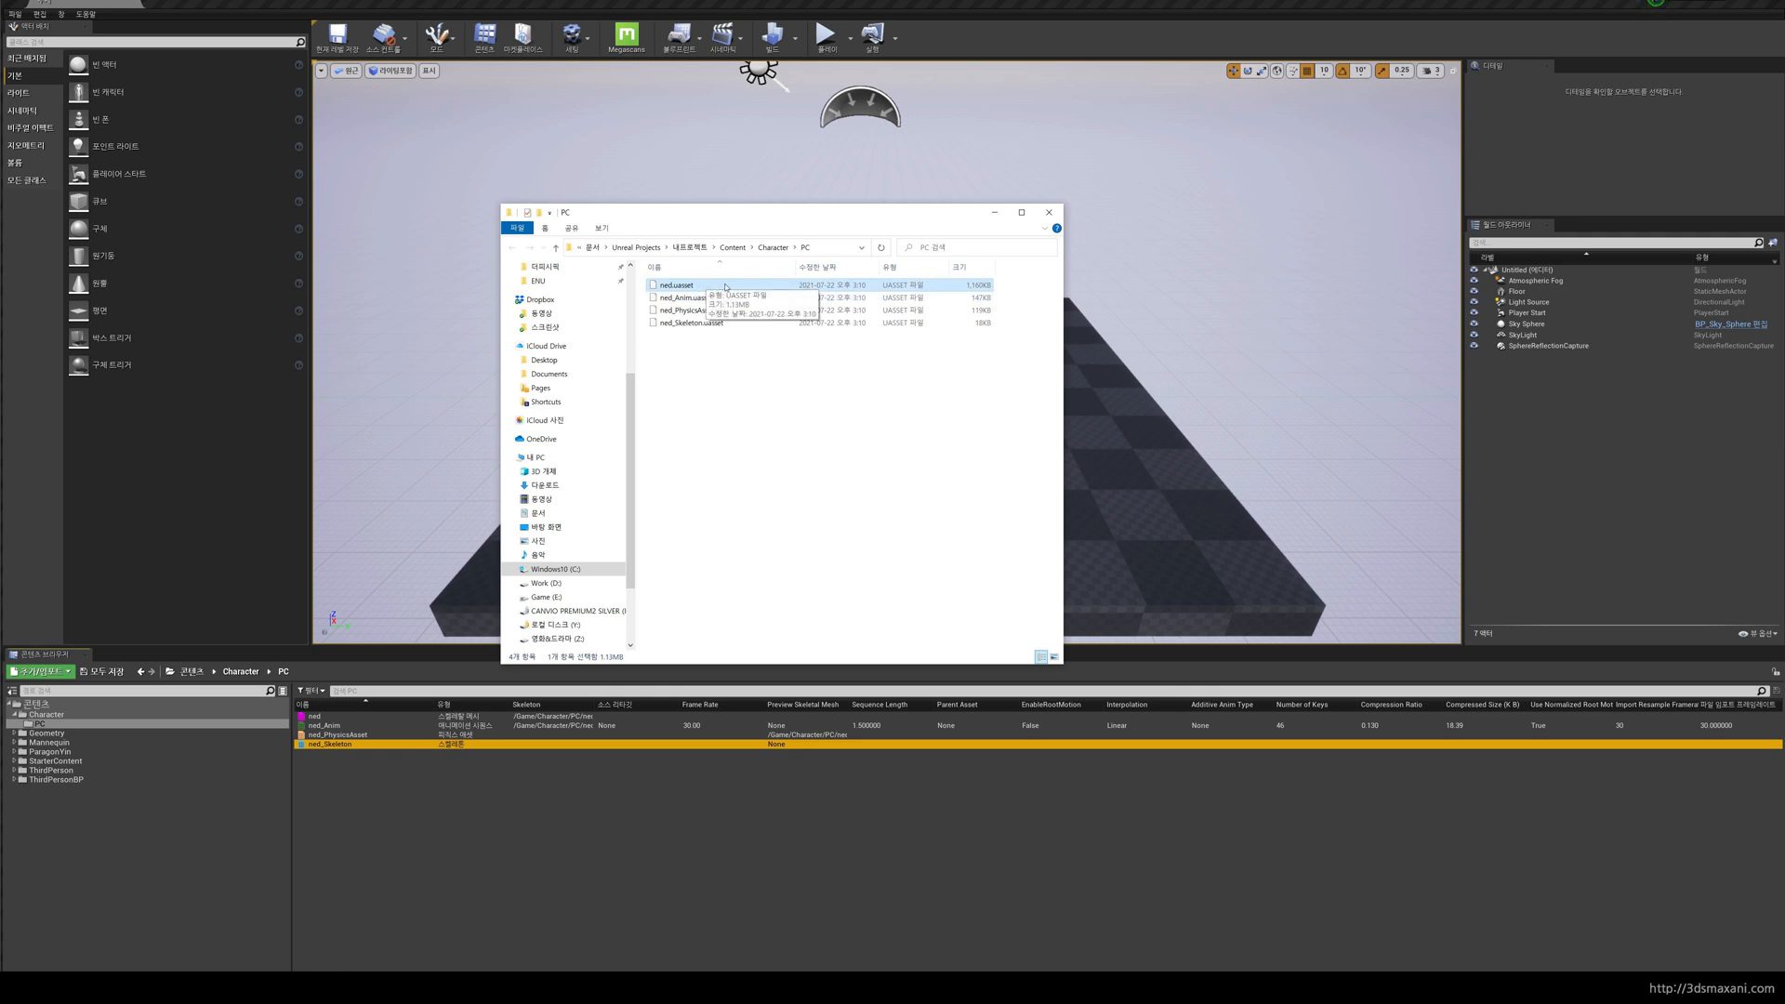
left_click(974, 298)
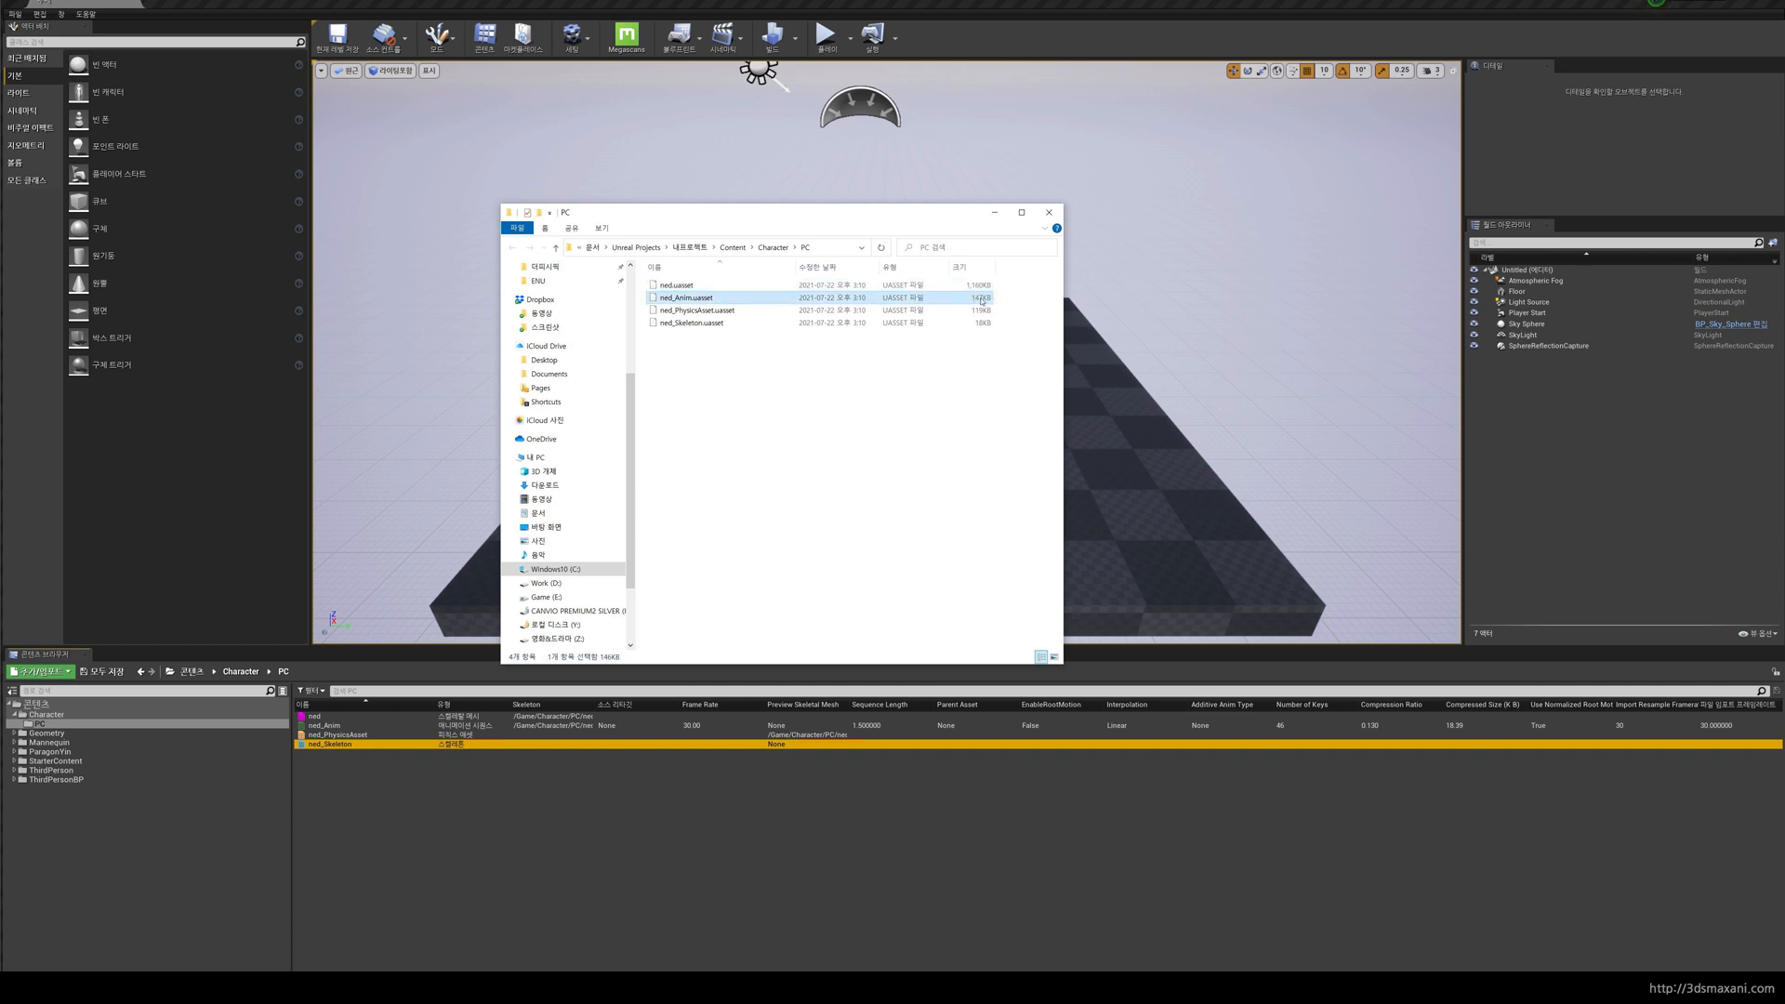
left_click(735, 323)
left_click(742, 297)
left_click(982, 326)
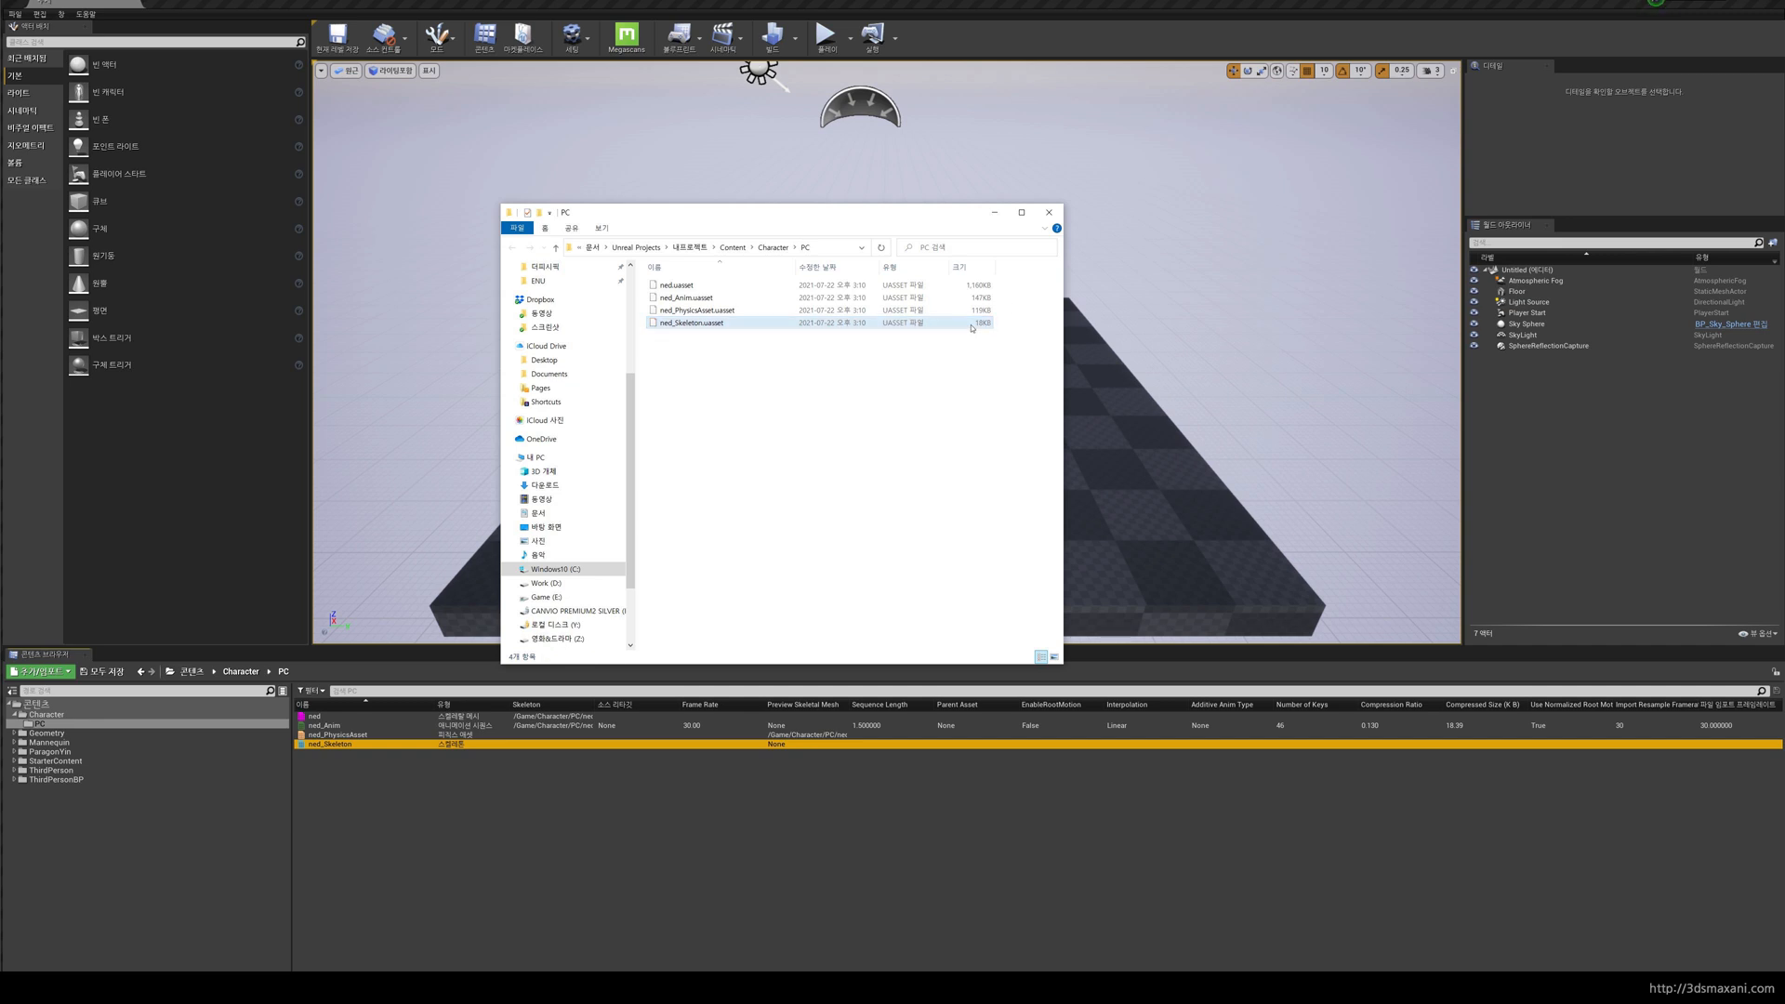
left_click(995, 214)
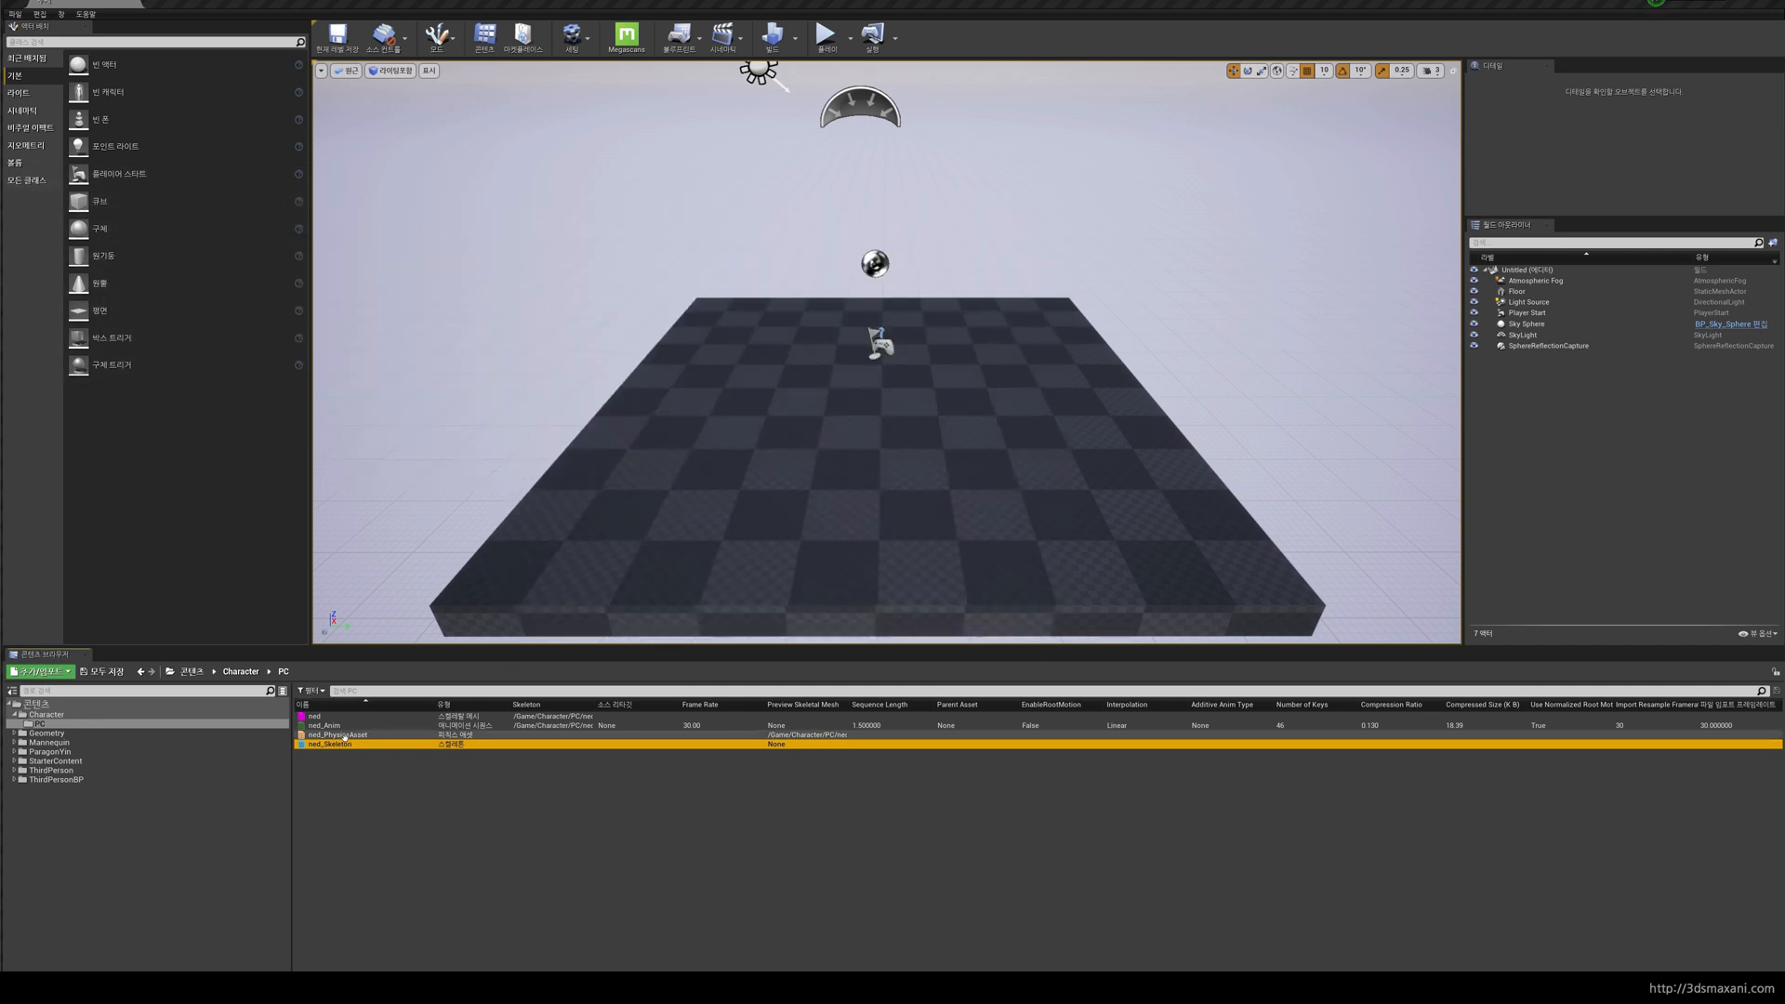
Step: Compare which asset actions are available for the ned_Skeleton, ned_PhysicsAsset and ned_Anim assets
right_click(339, 745)
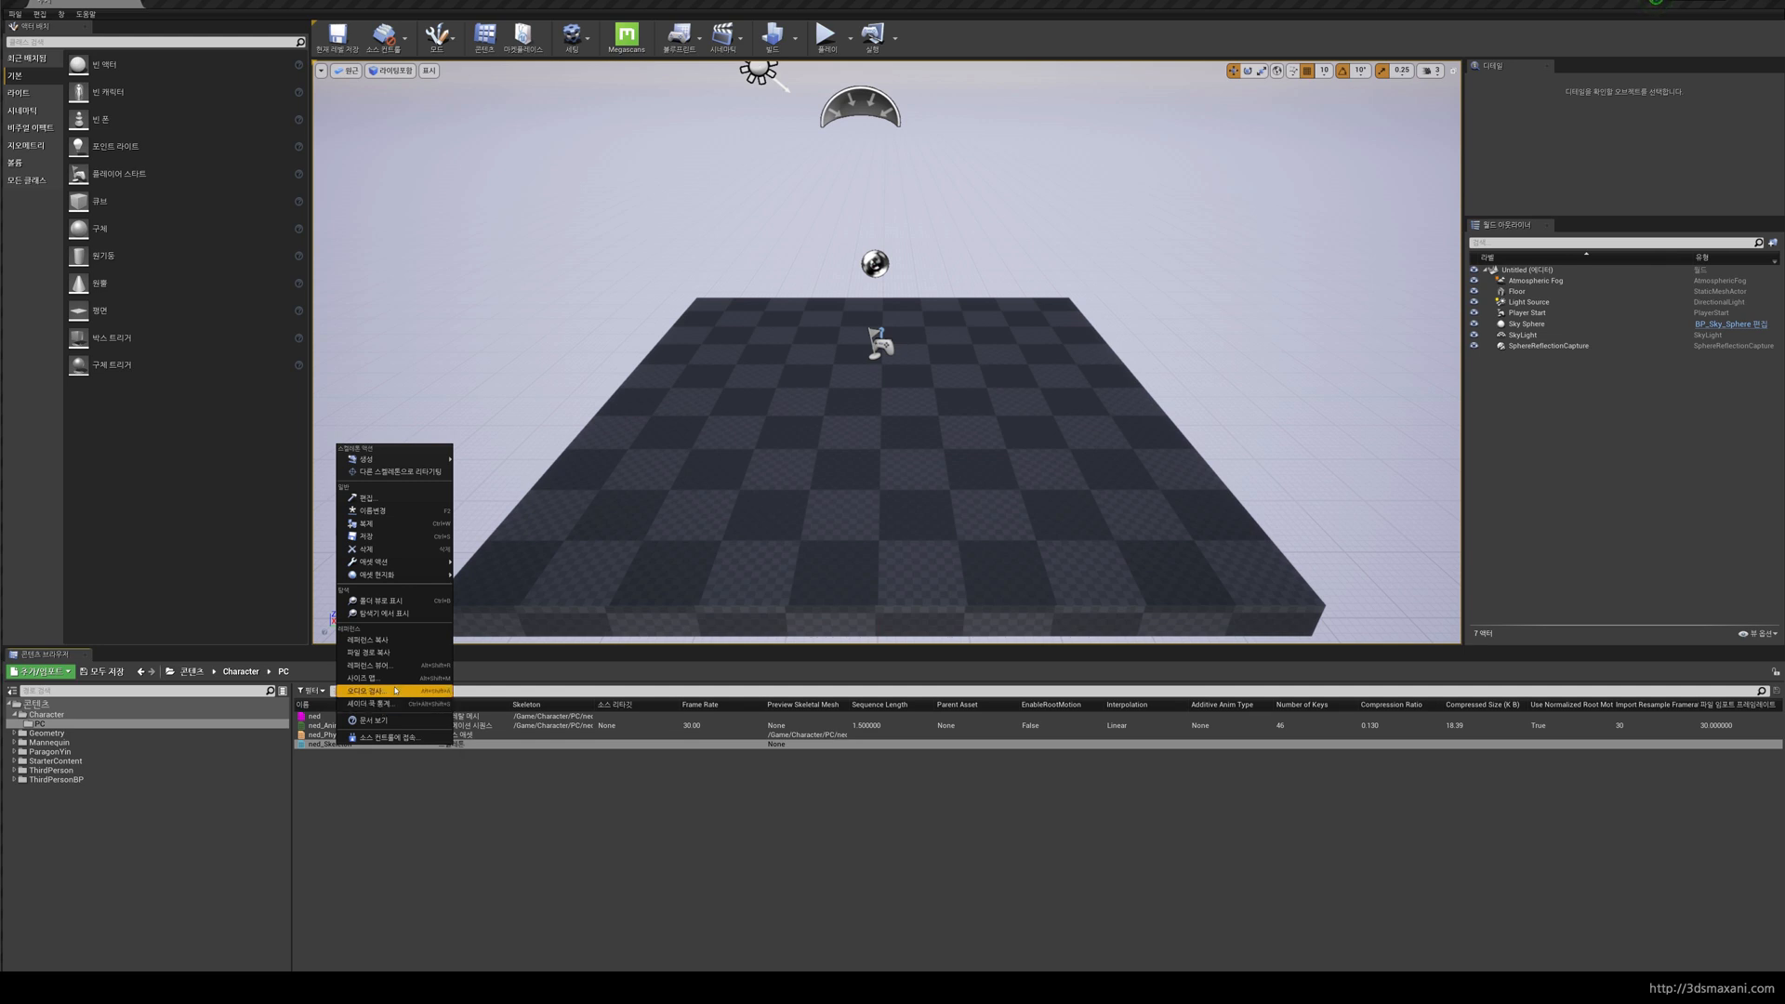
mouse_move(406, 578)
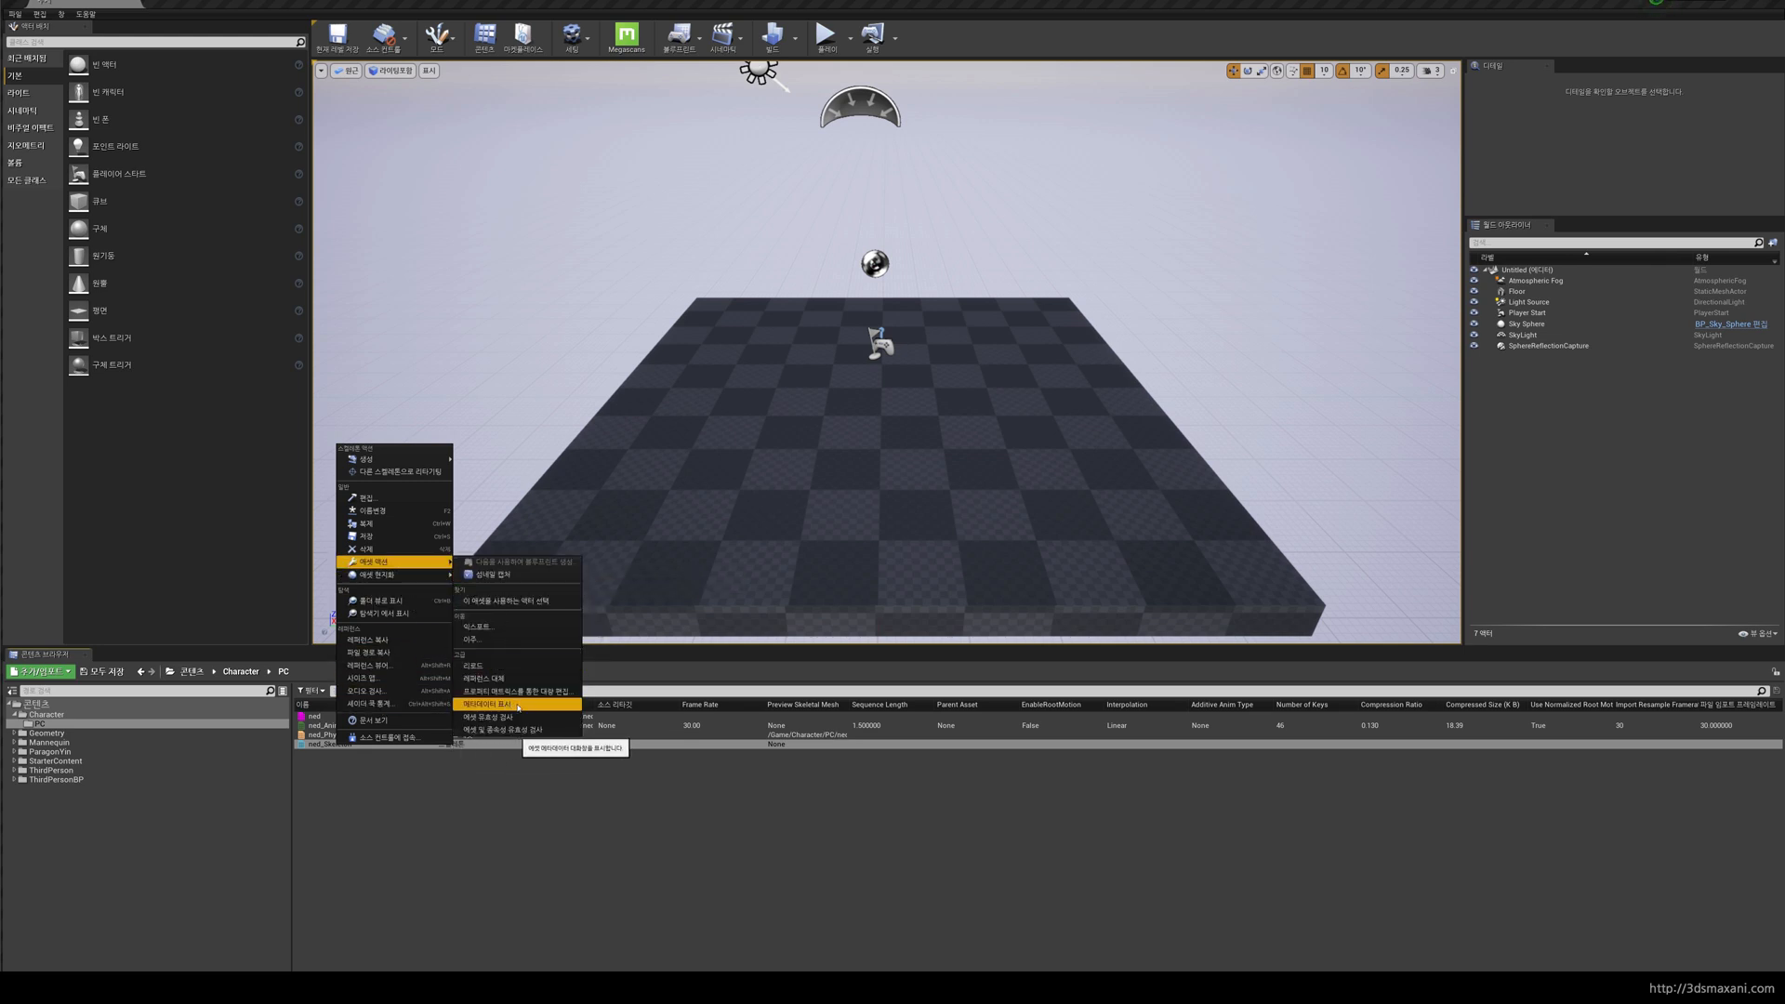
left_click(334, 734)
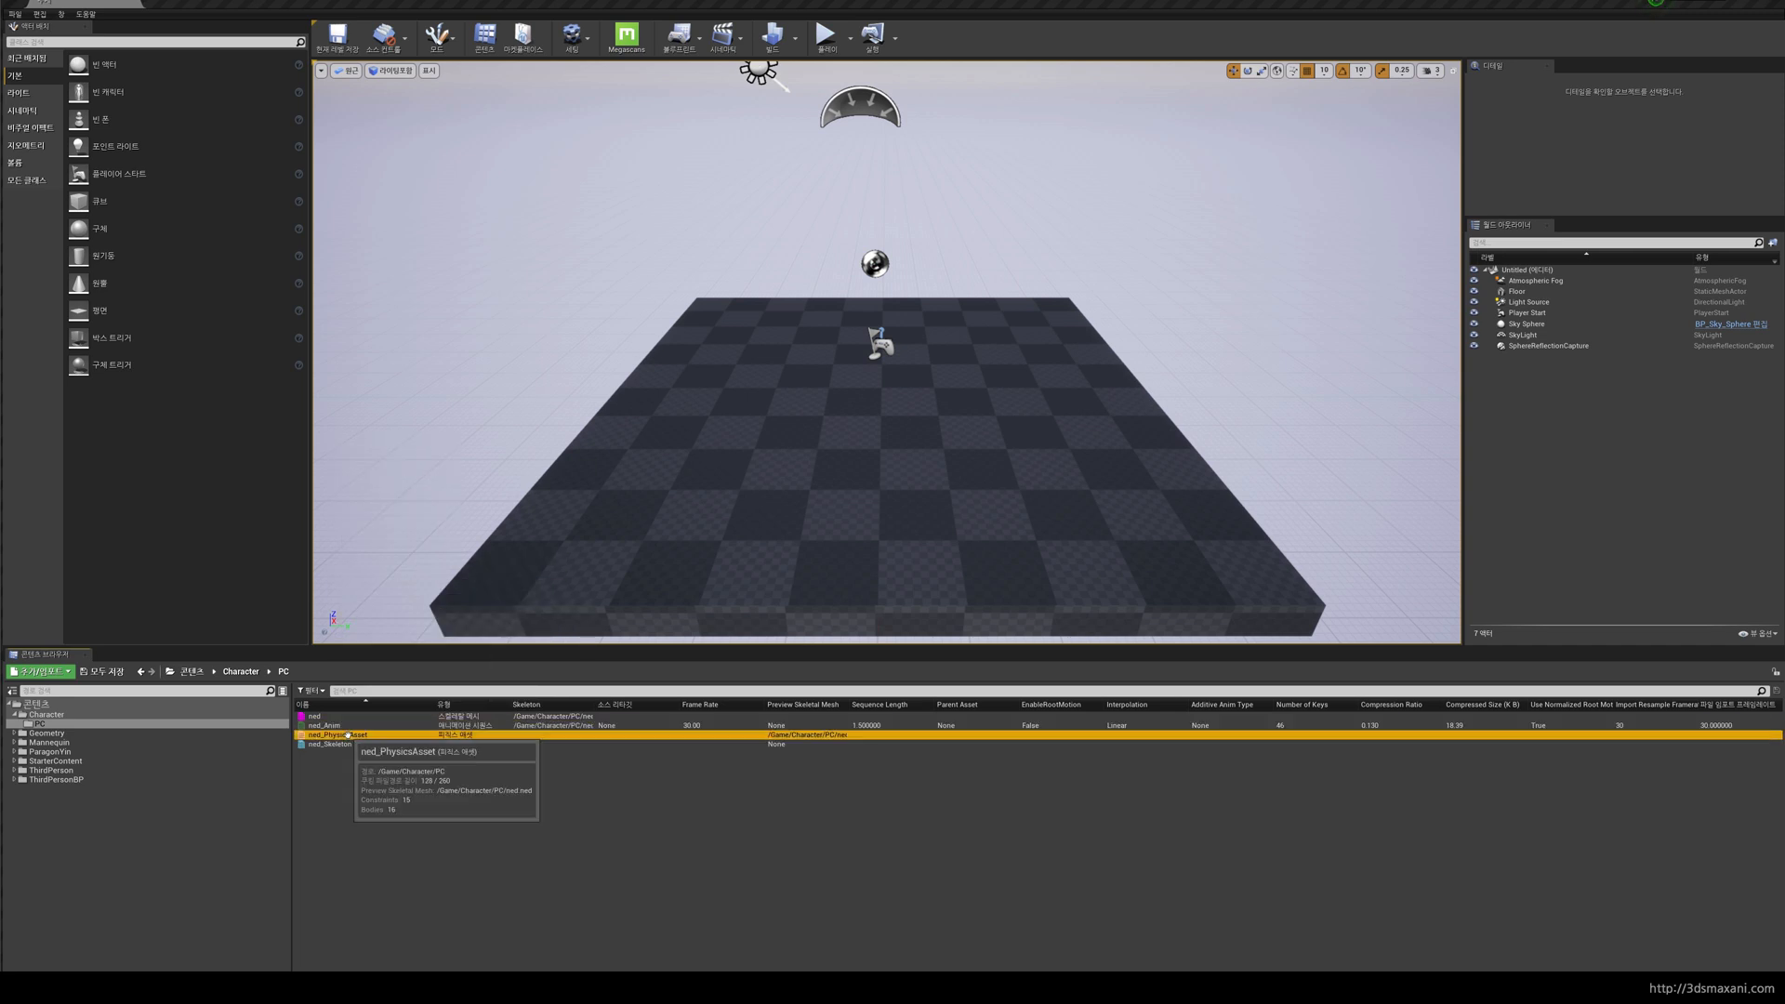
right_click(353, 735)
mouse_move(409, 564)
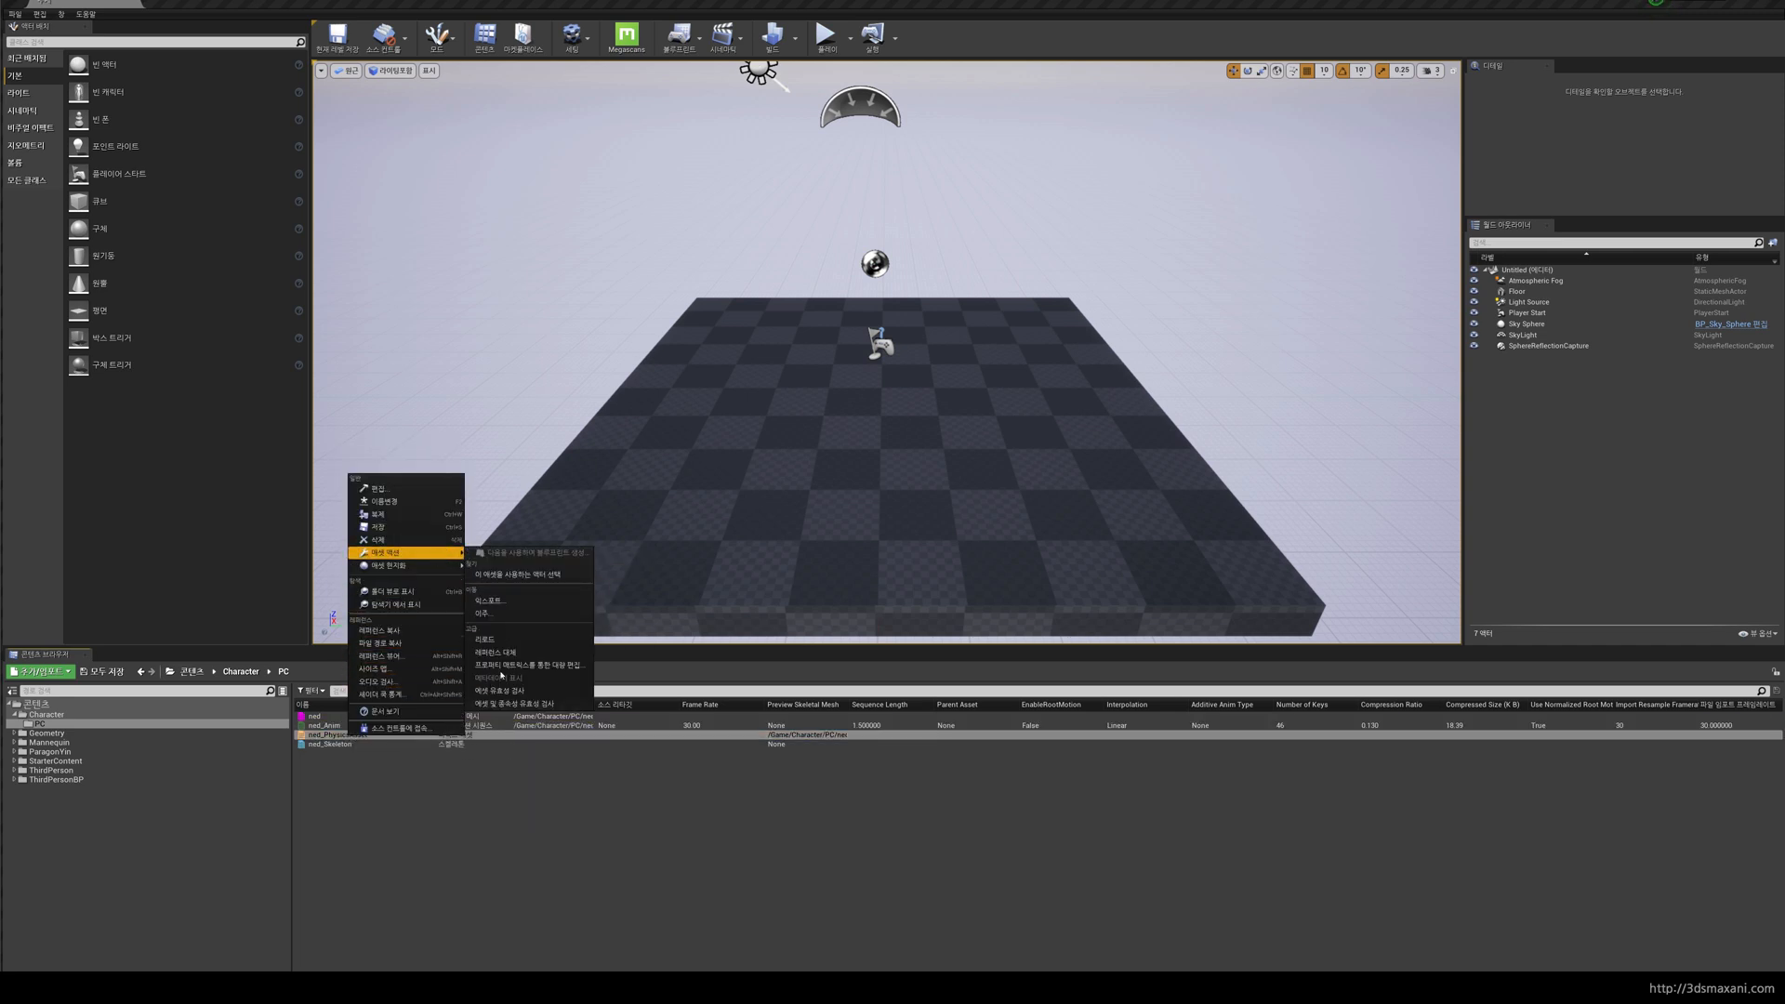
left_click(328, 725)
right_click(327, 726)
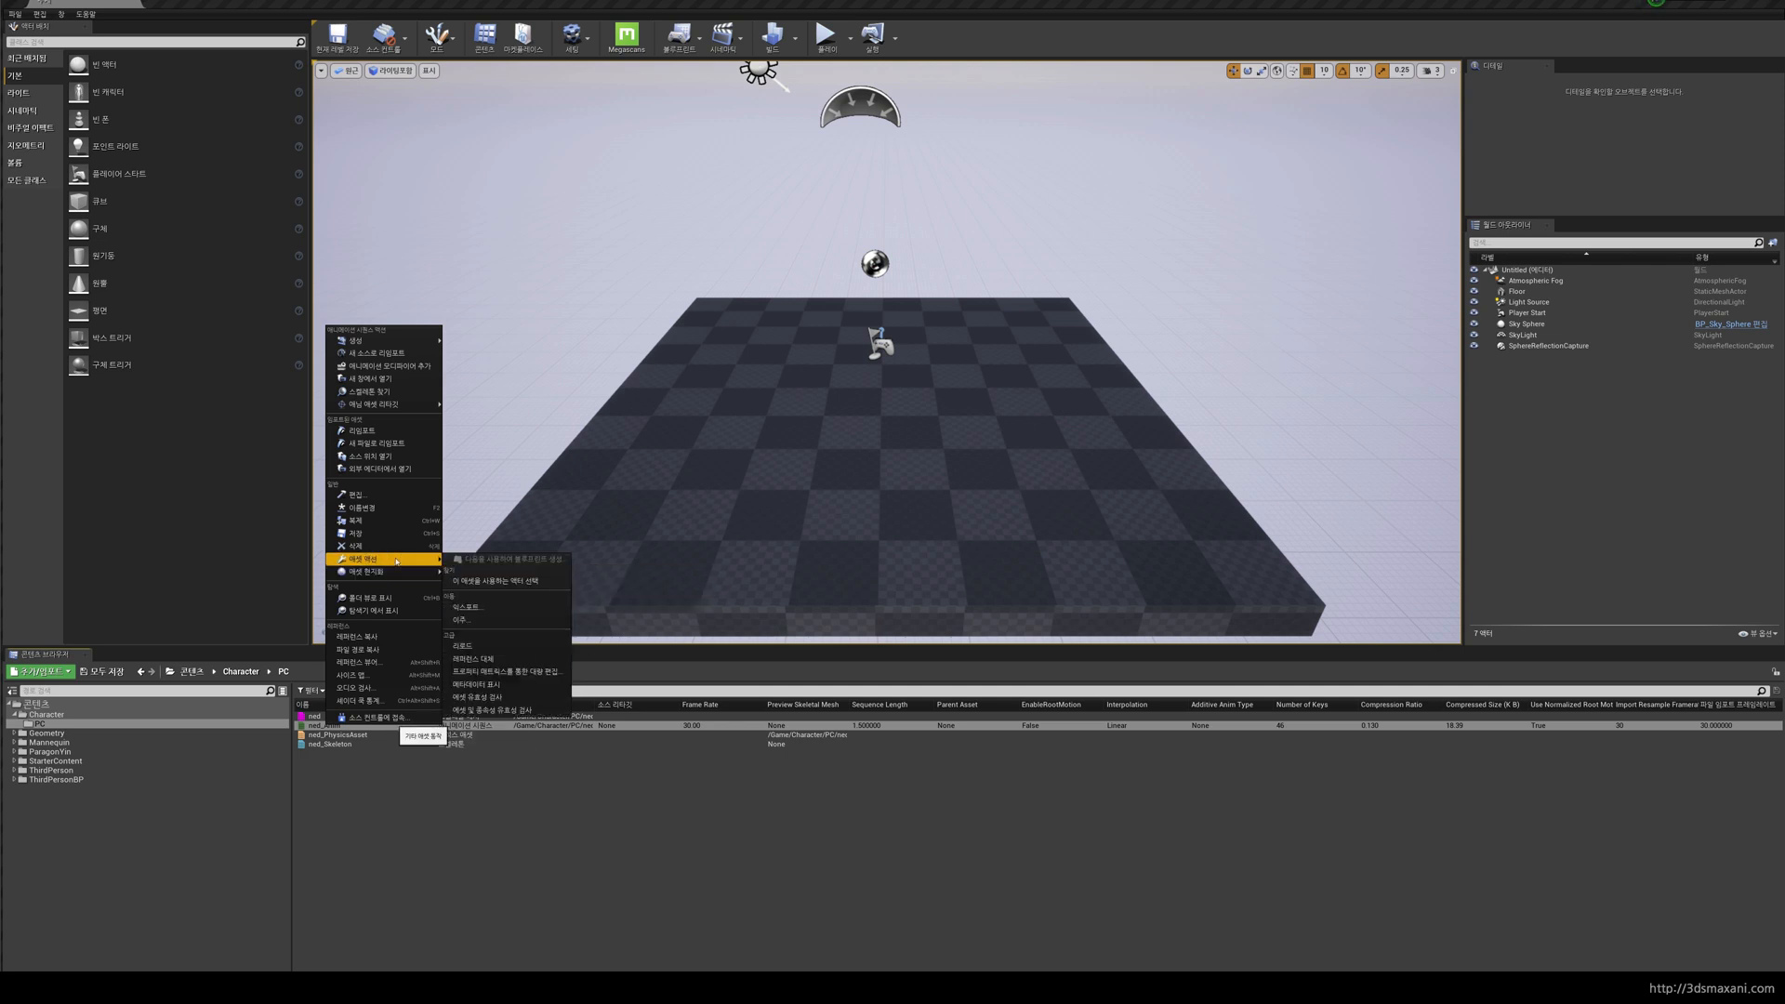
left_click(389, 816)
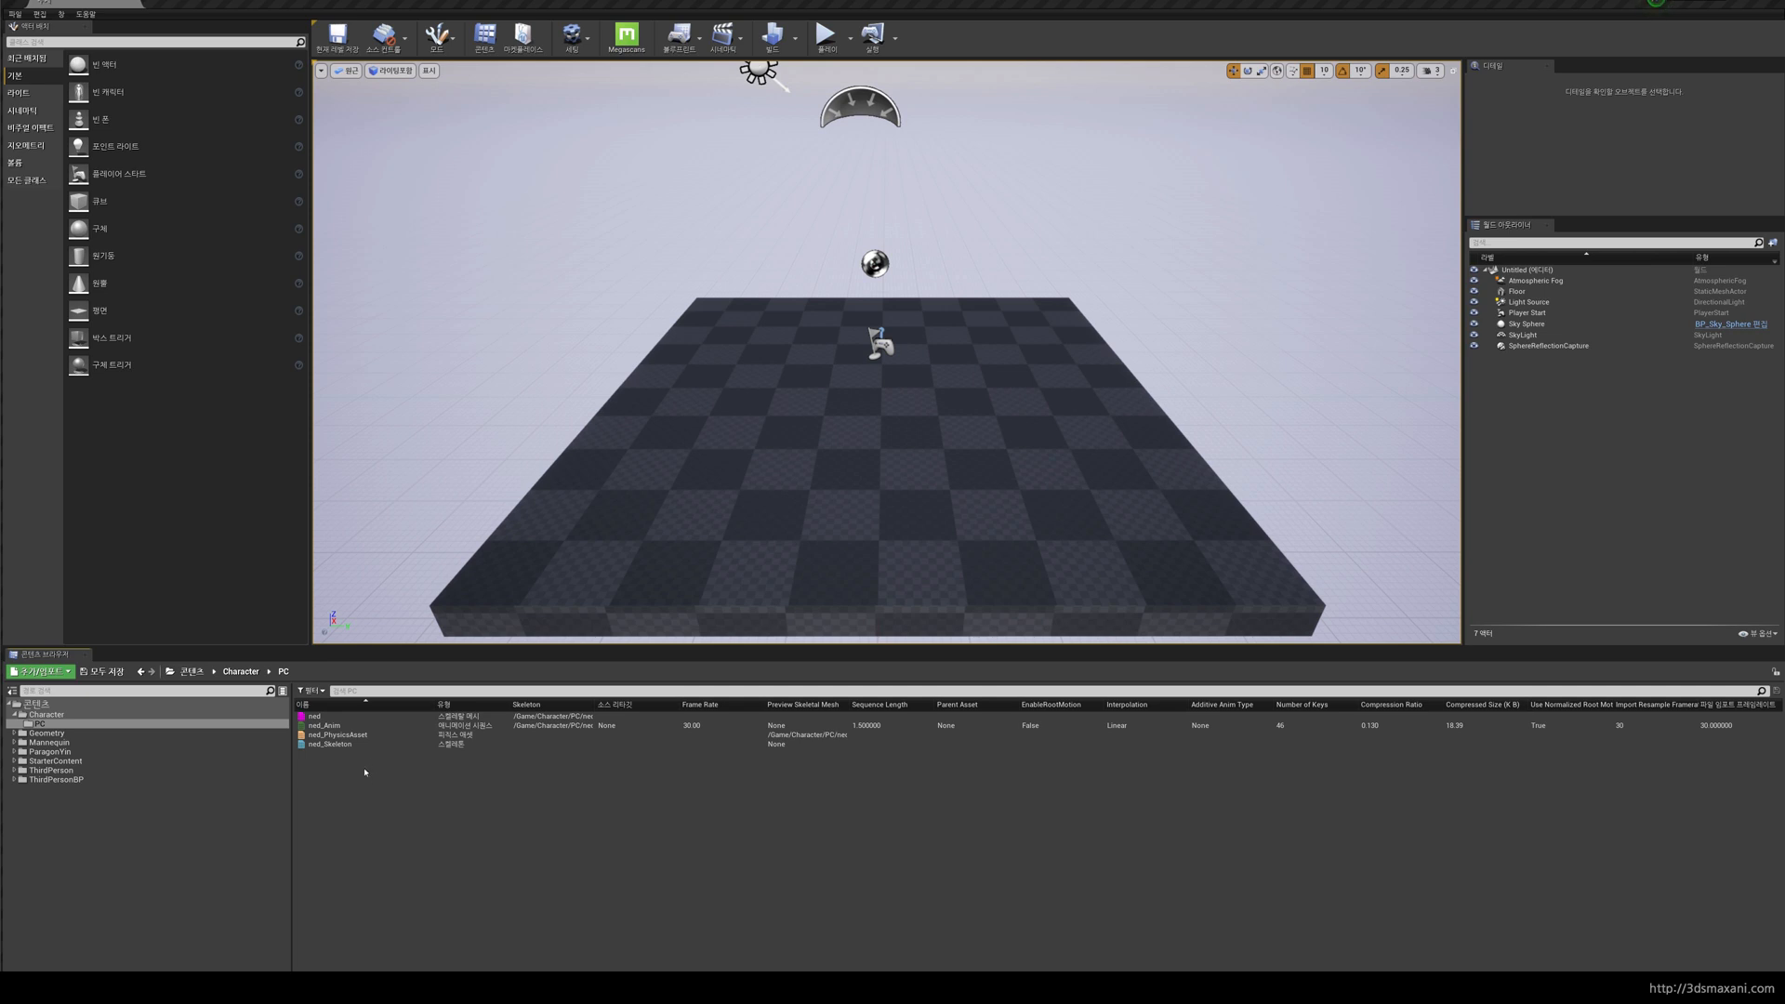
right_click(318, 743)
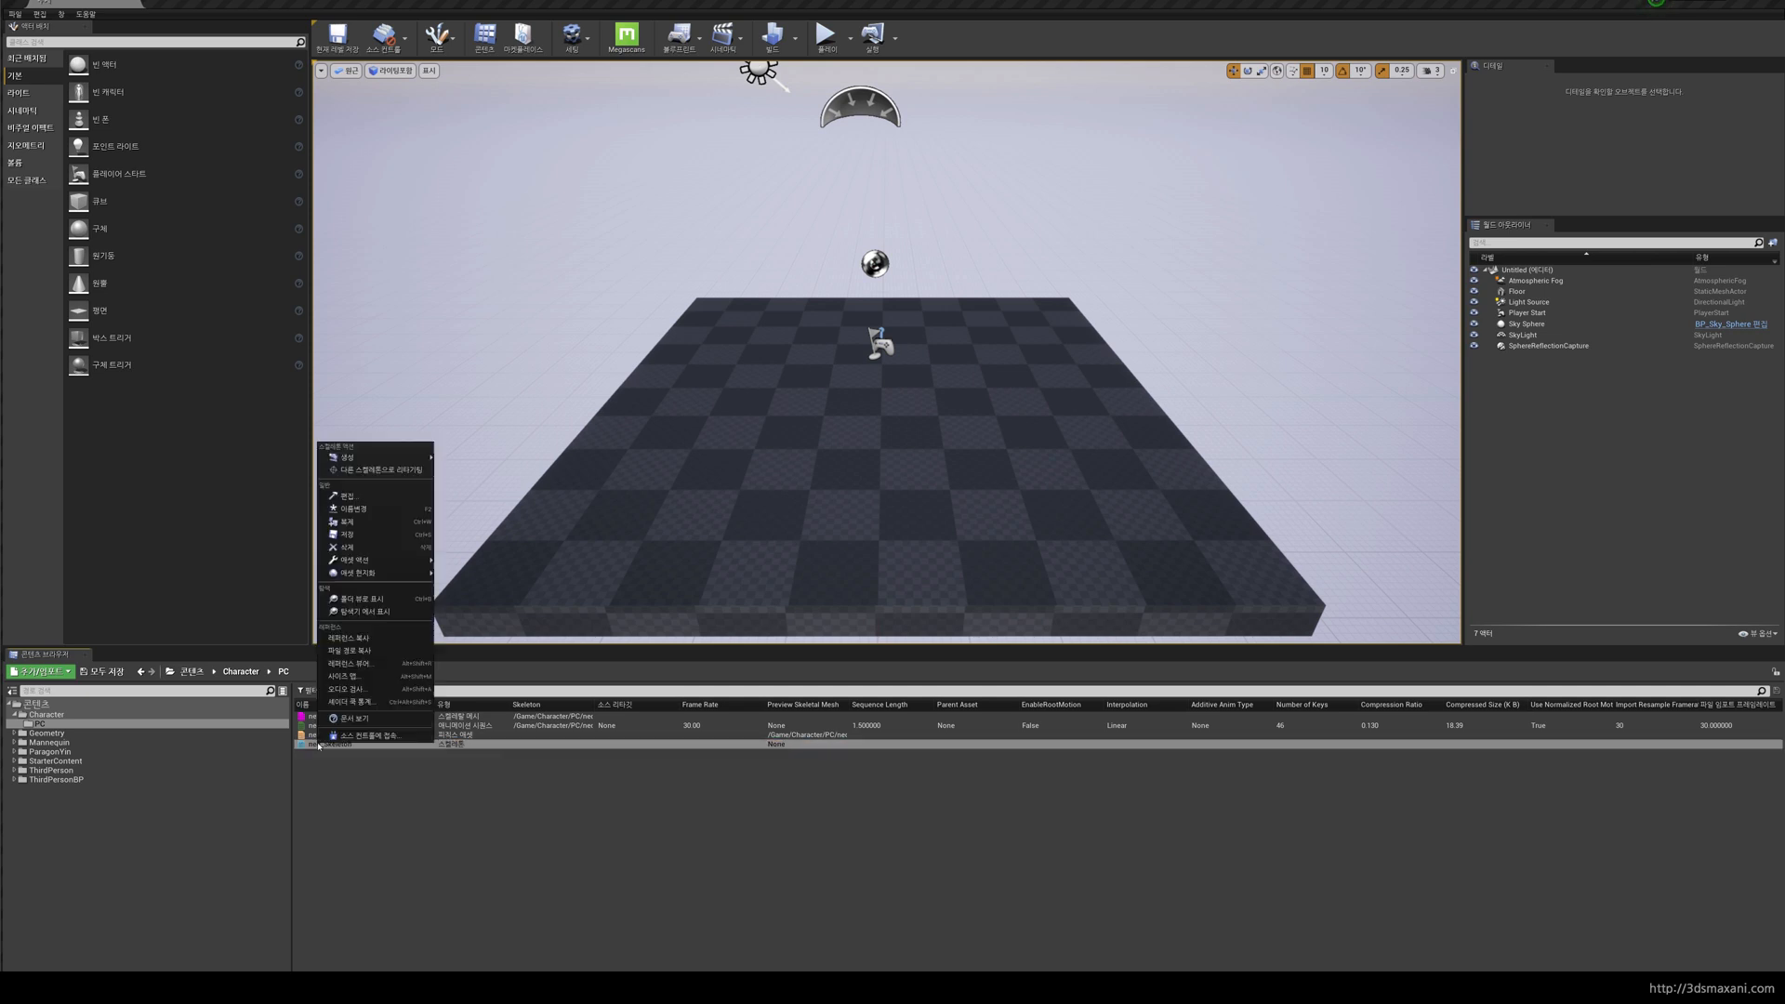
left_click(369, 786)
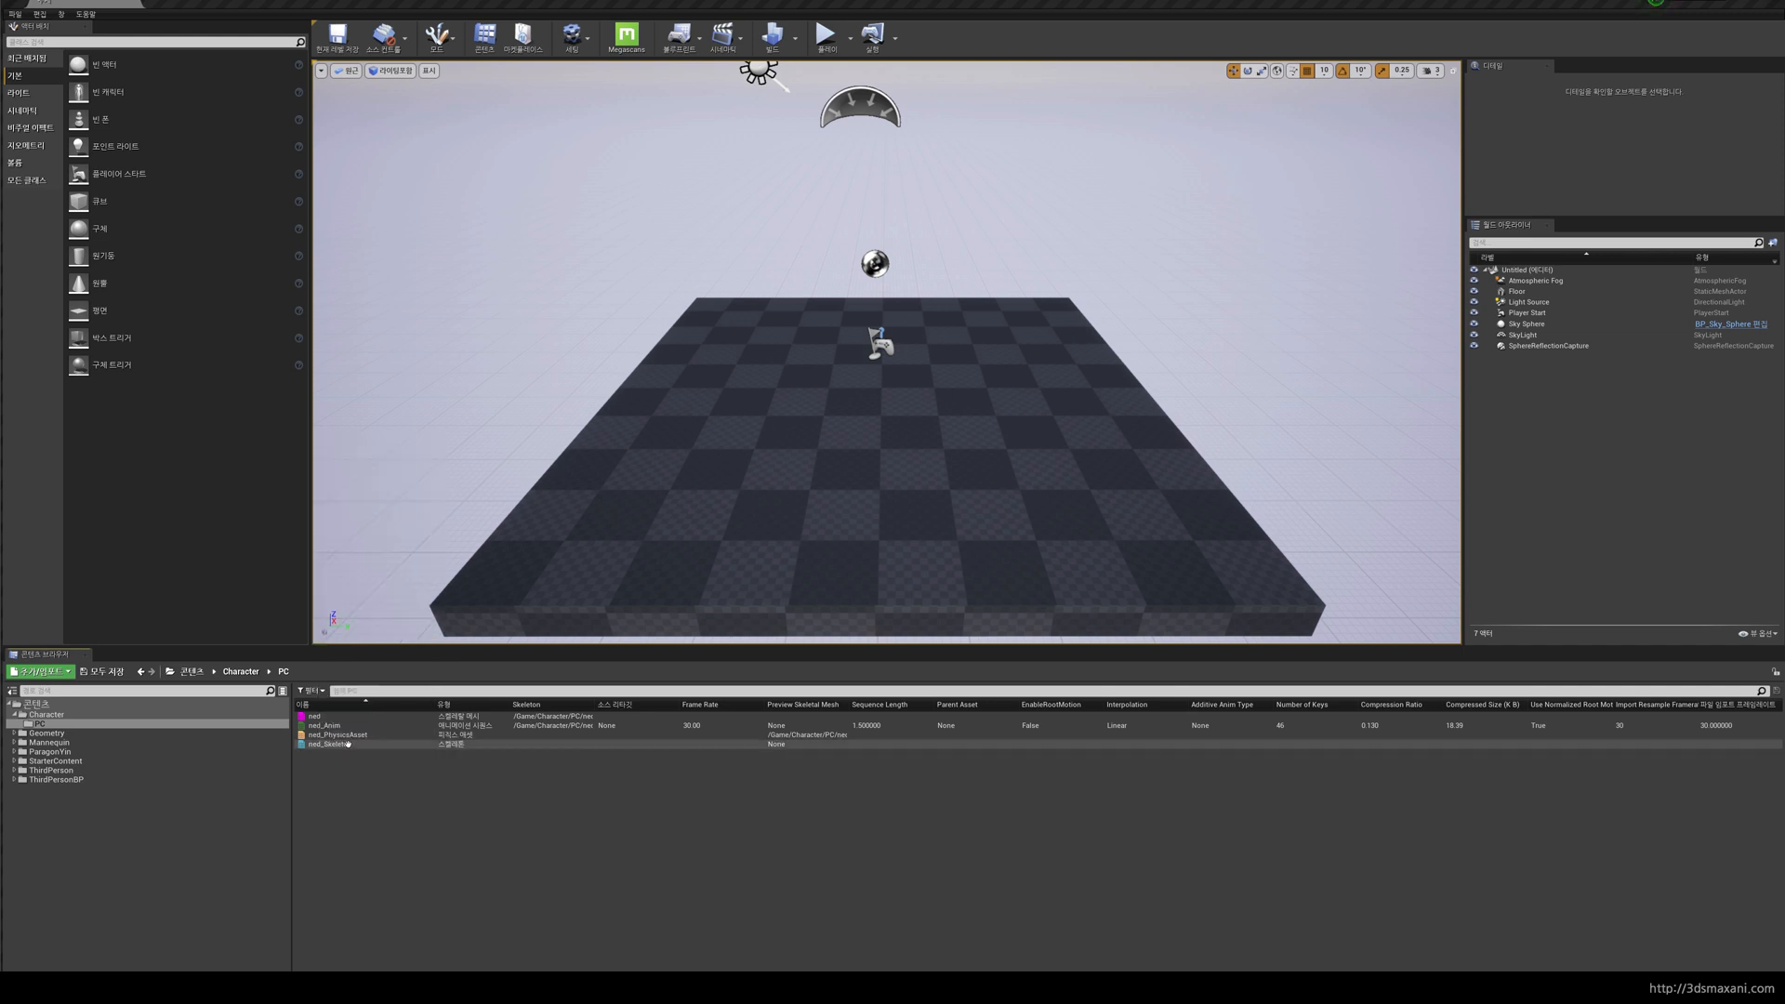
left_click(340, 734)
left_click(327, 725, "ctrl")
left_click(316, 716, "ctrl")
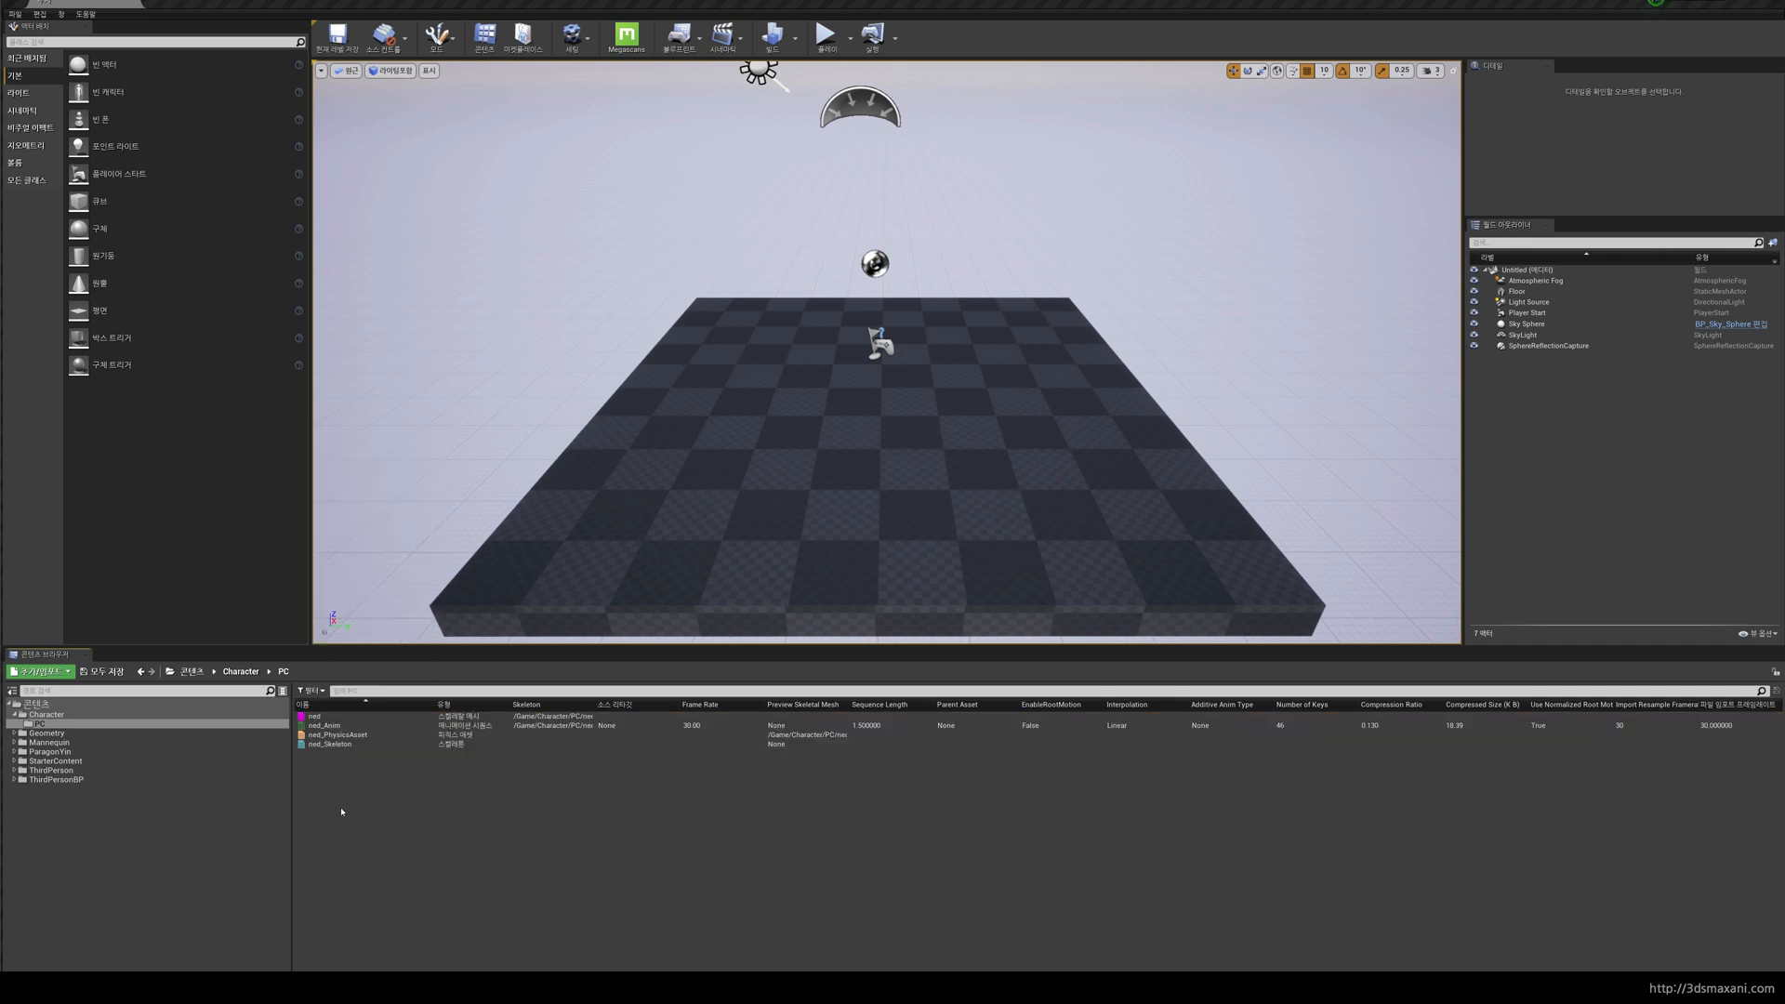
Step: Show the metadata of the ned_Skeleton asset and enlarge its window to fit the long tag list
right_click(337, 744)
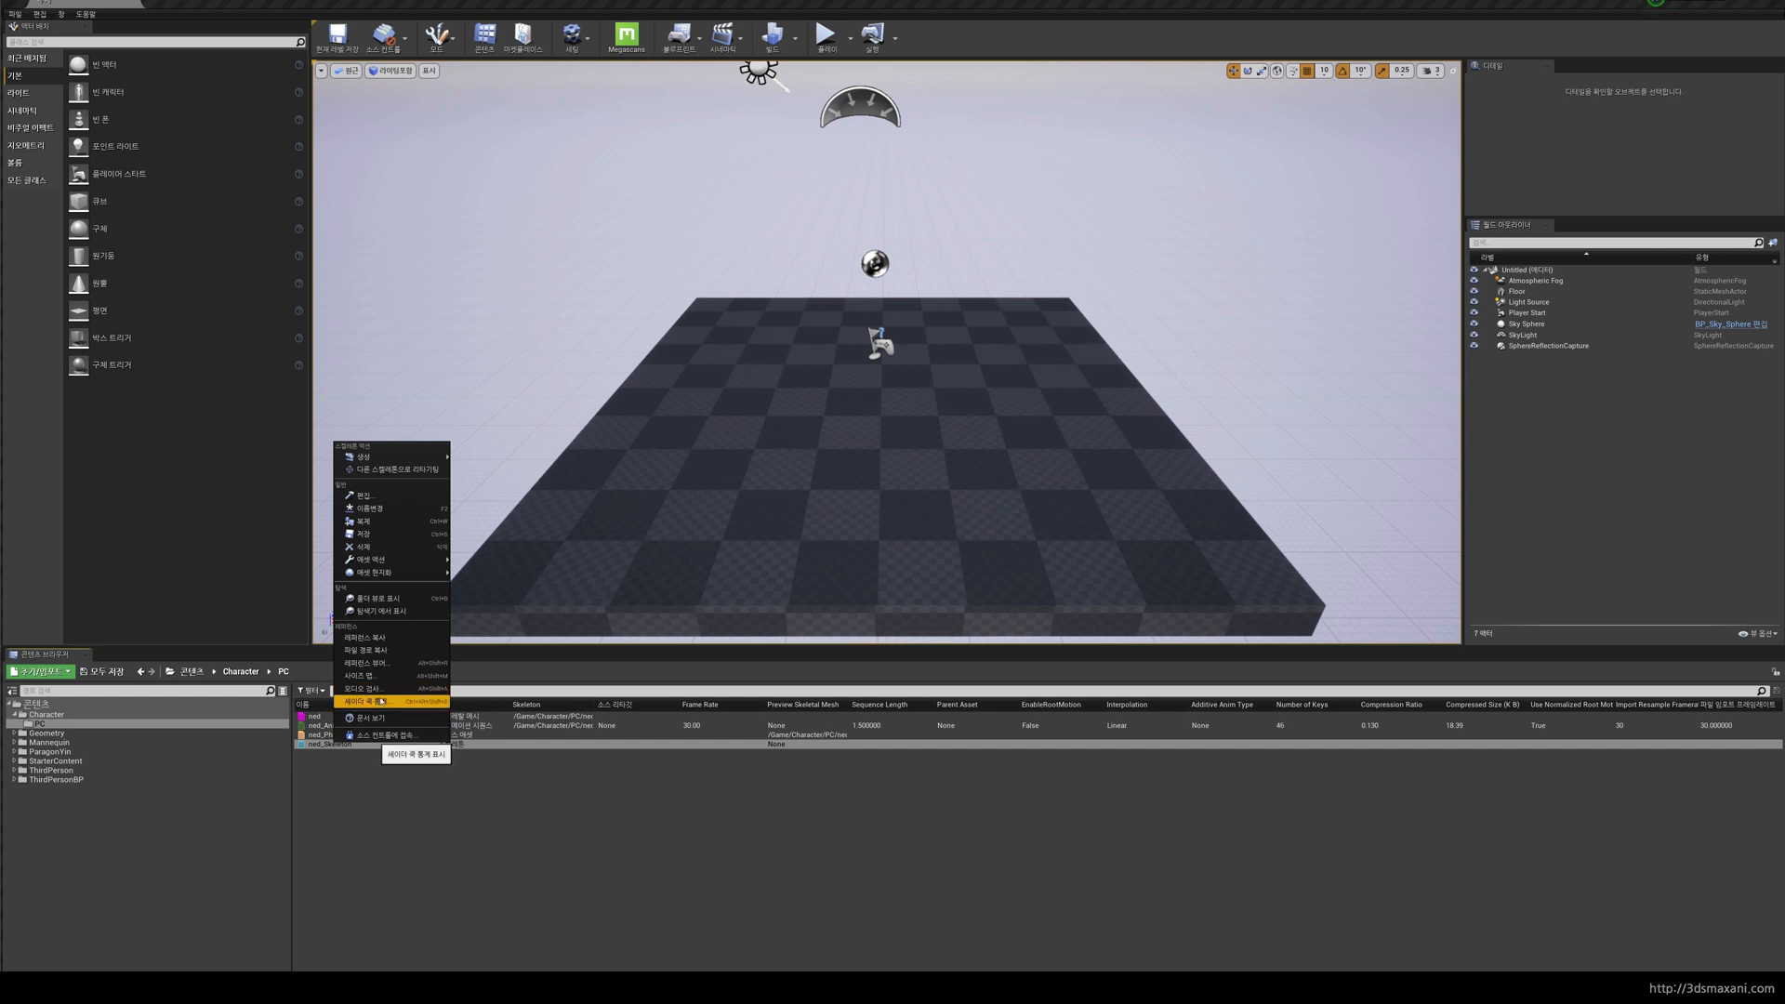
mouse_move(386, 559)
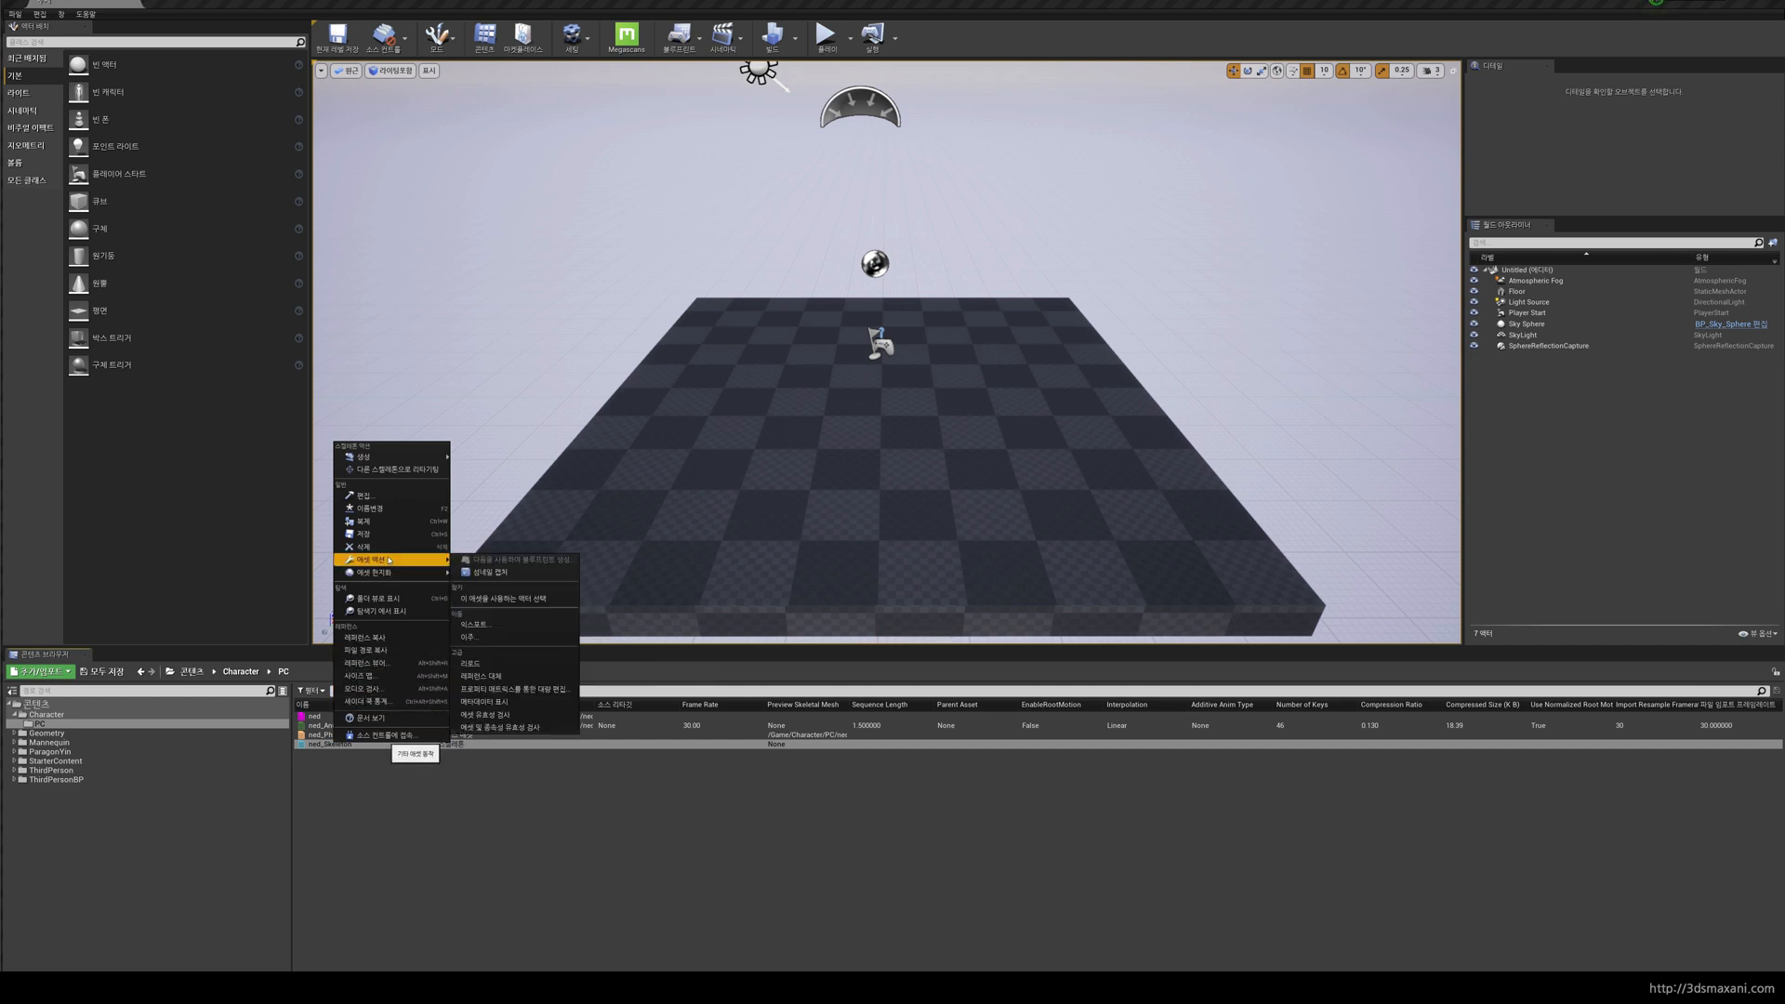
left_click(497, 704)
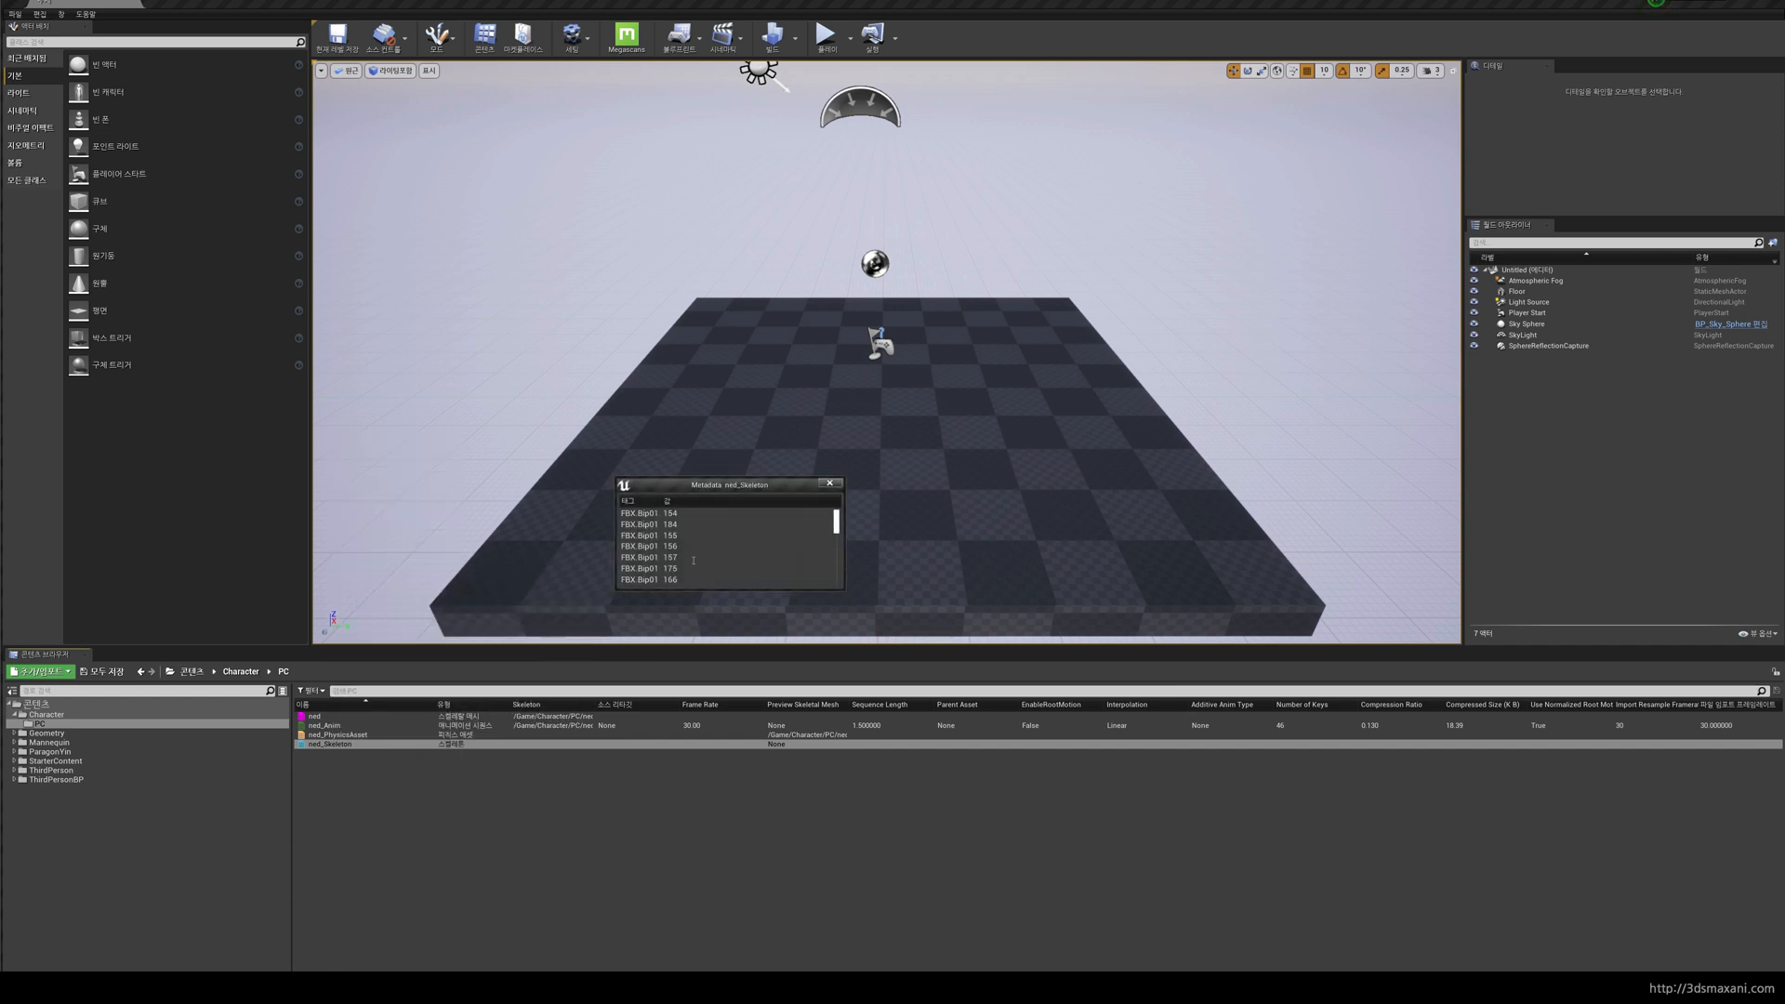
left_click_drag(843, 589, 1321, 944)
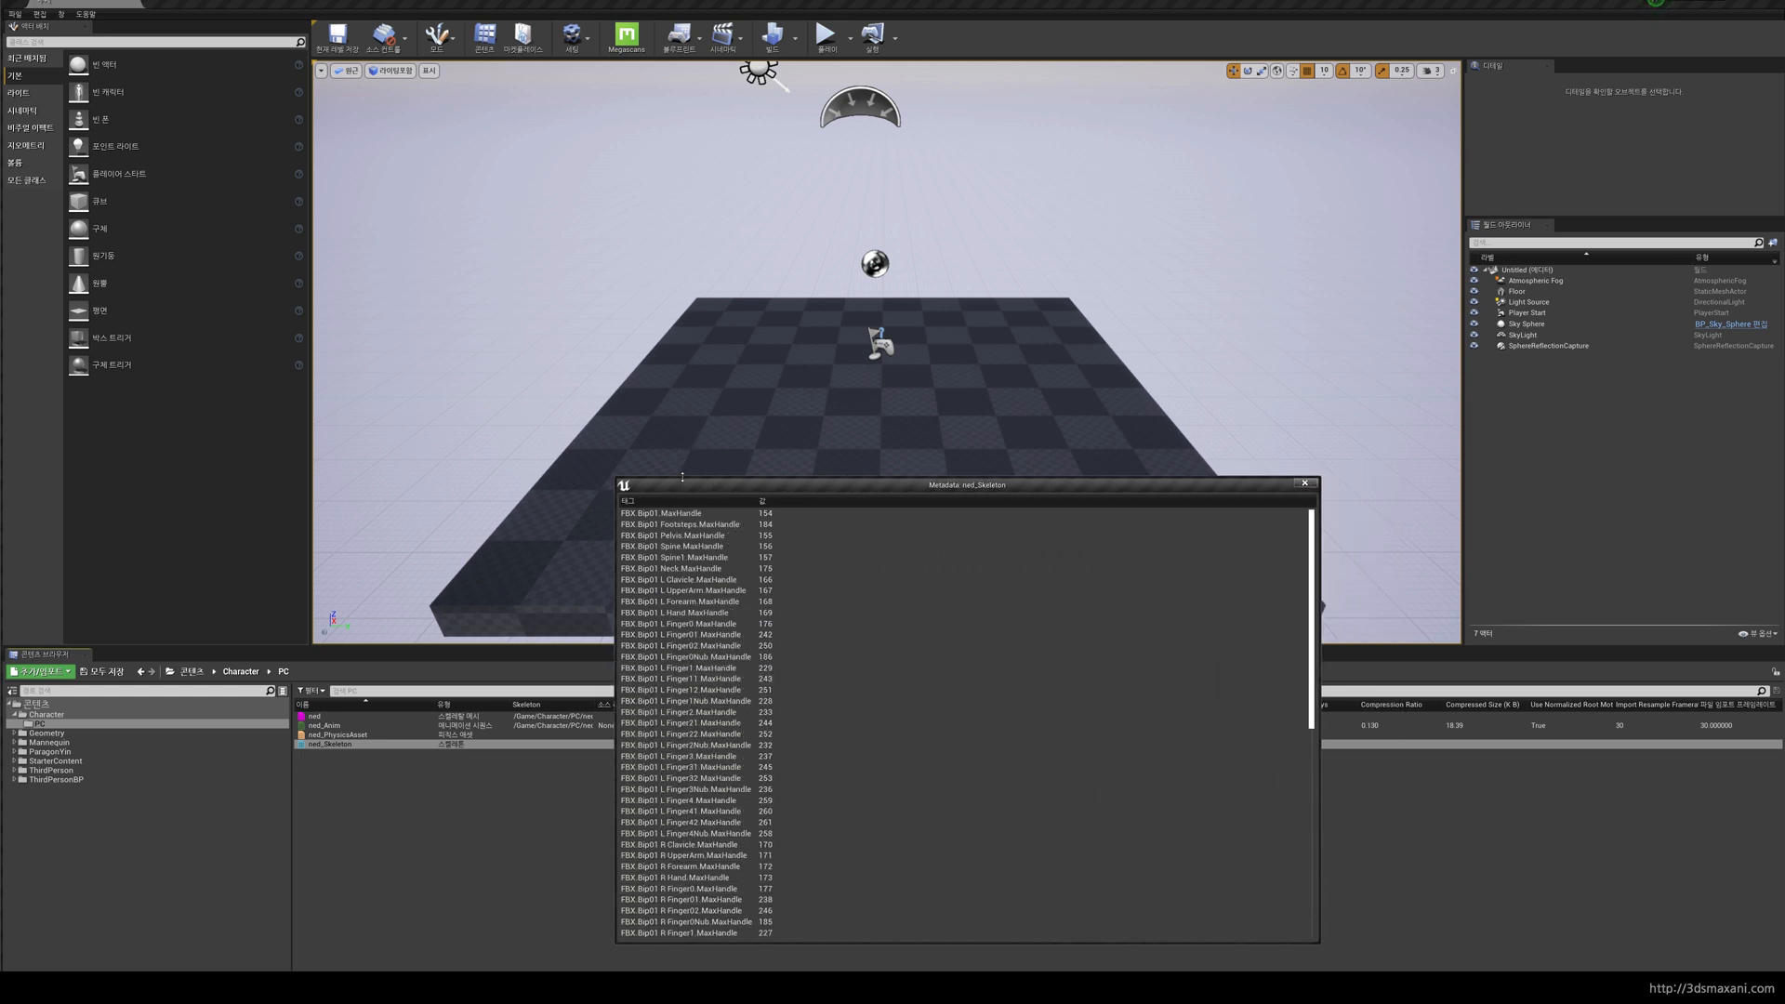
left_click_drag(682, 477, 681, 212)
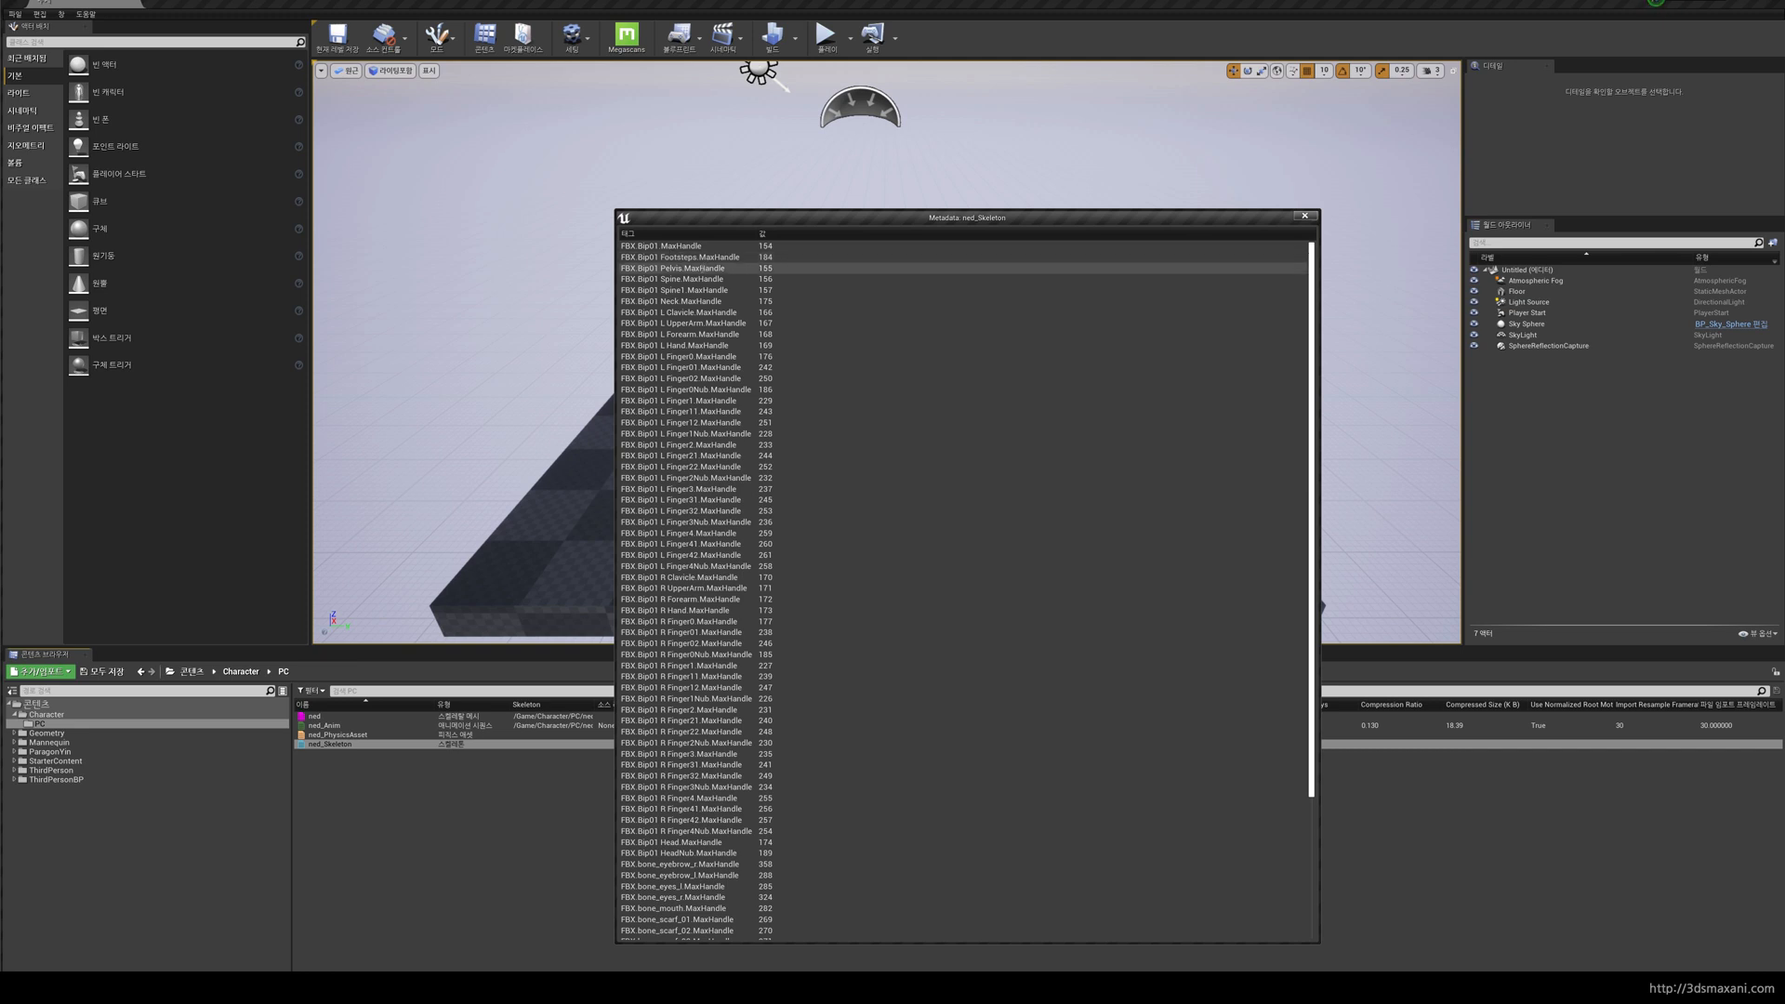
Step: Look through the skeleton's FBX MaxHandle metadata entries for every bone, and close the metadata window
scroll(734, 433, "down", 5)
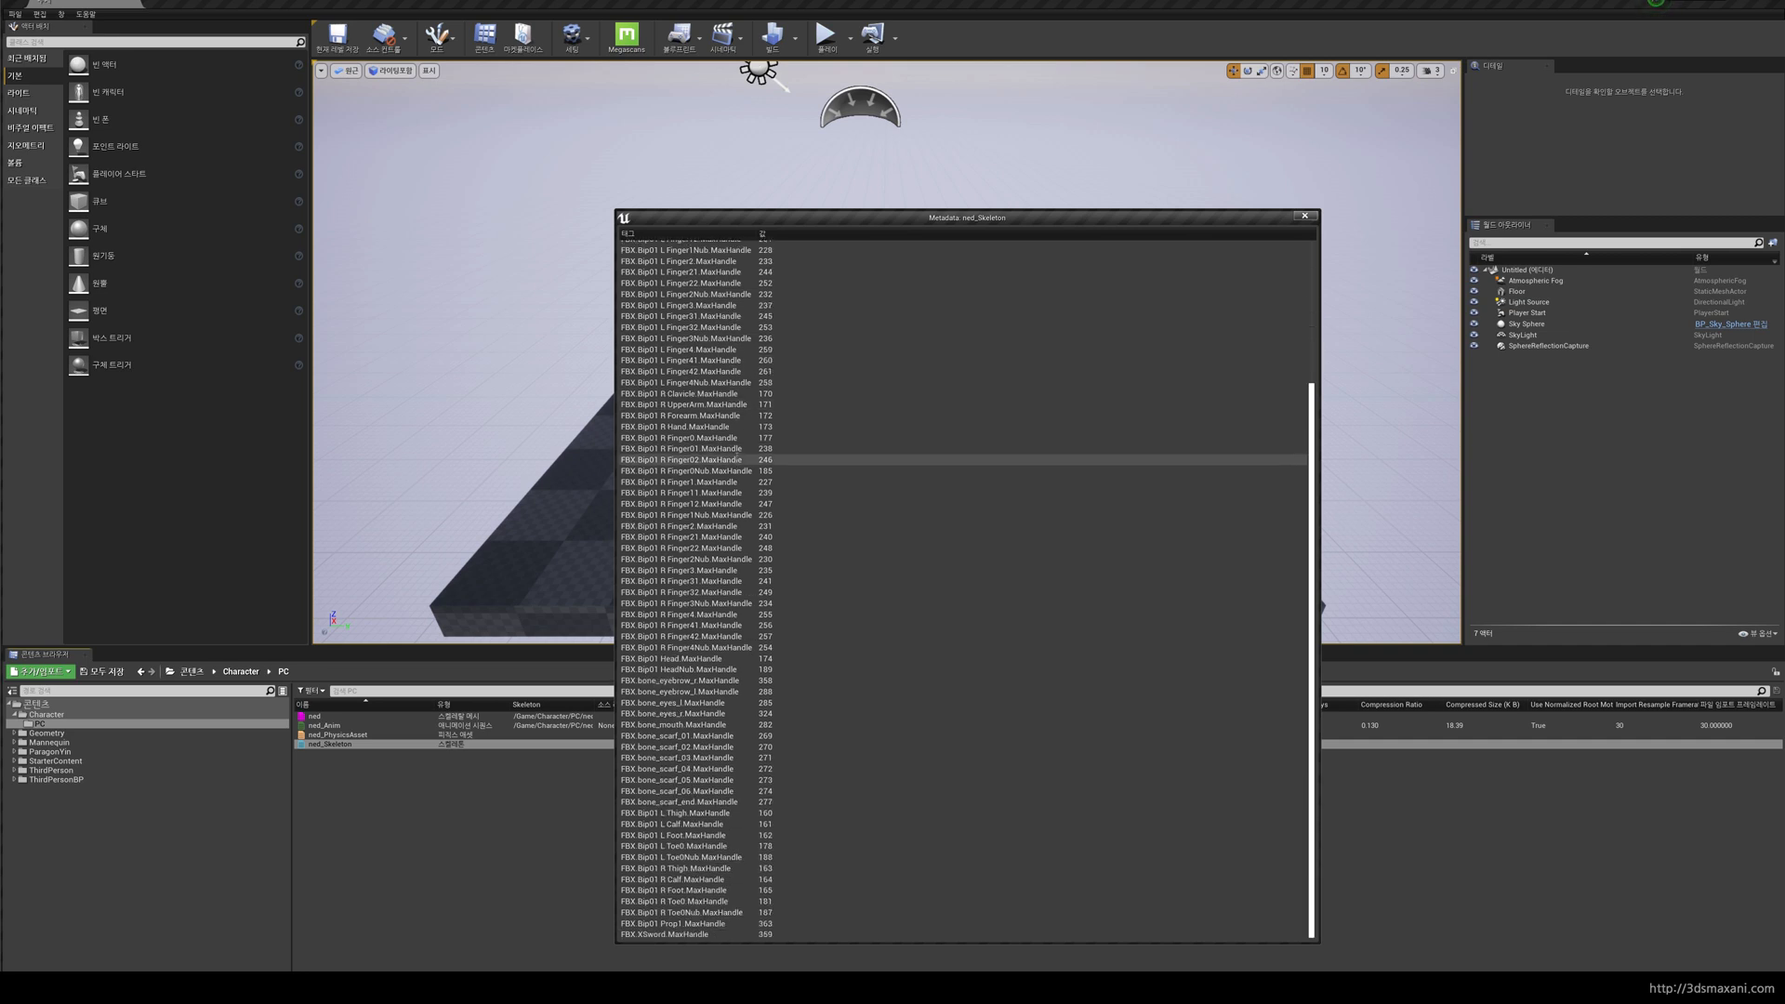
scroll(706, 471, "up", 4)
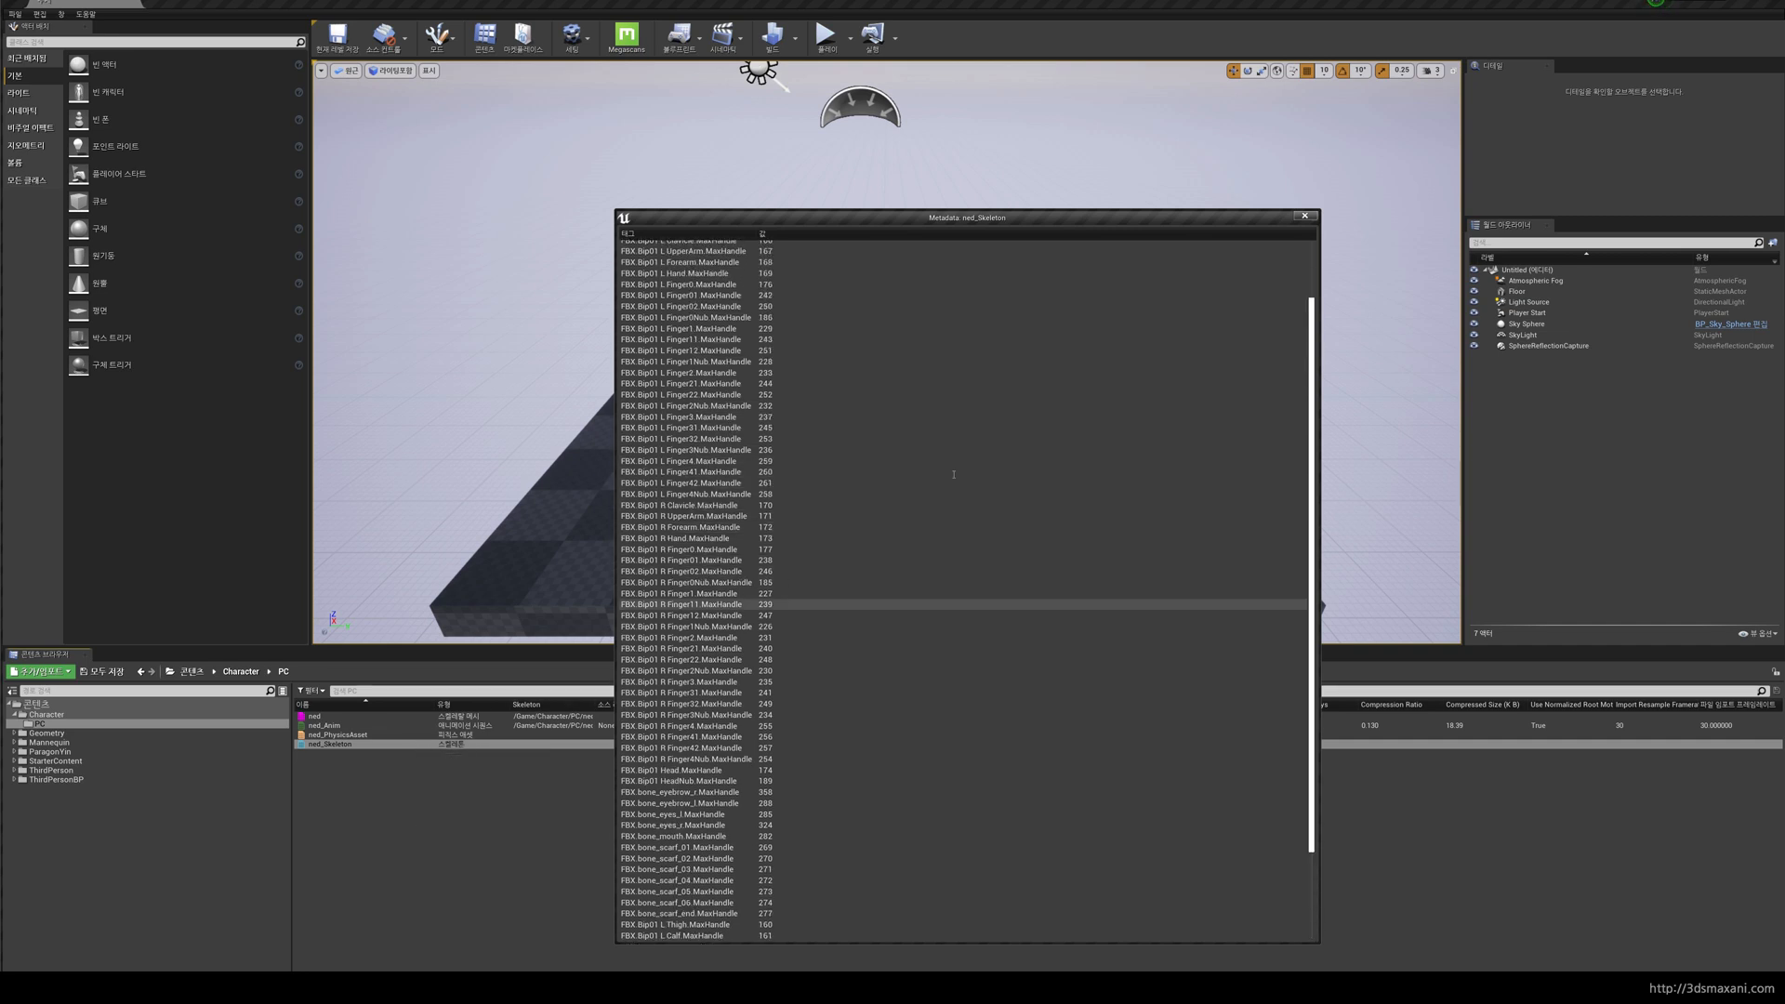
left_click(1305, 217)
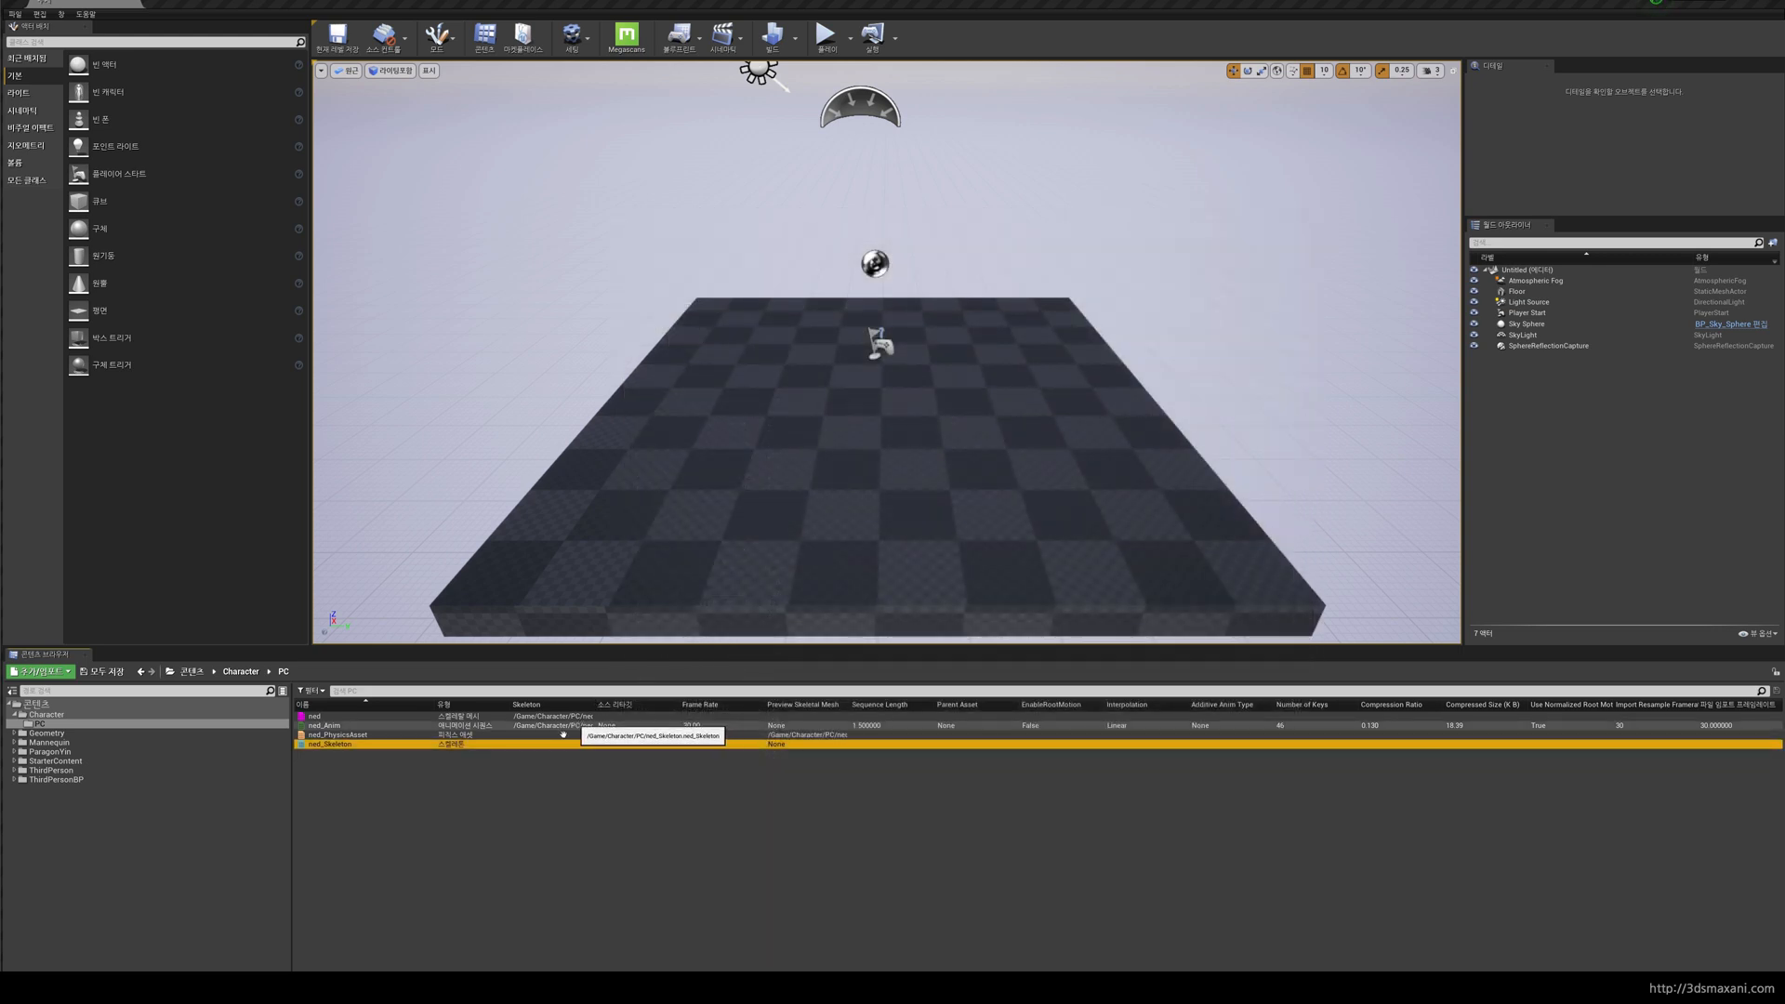
left_click(424, 793)
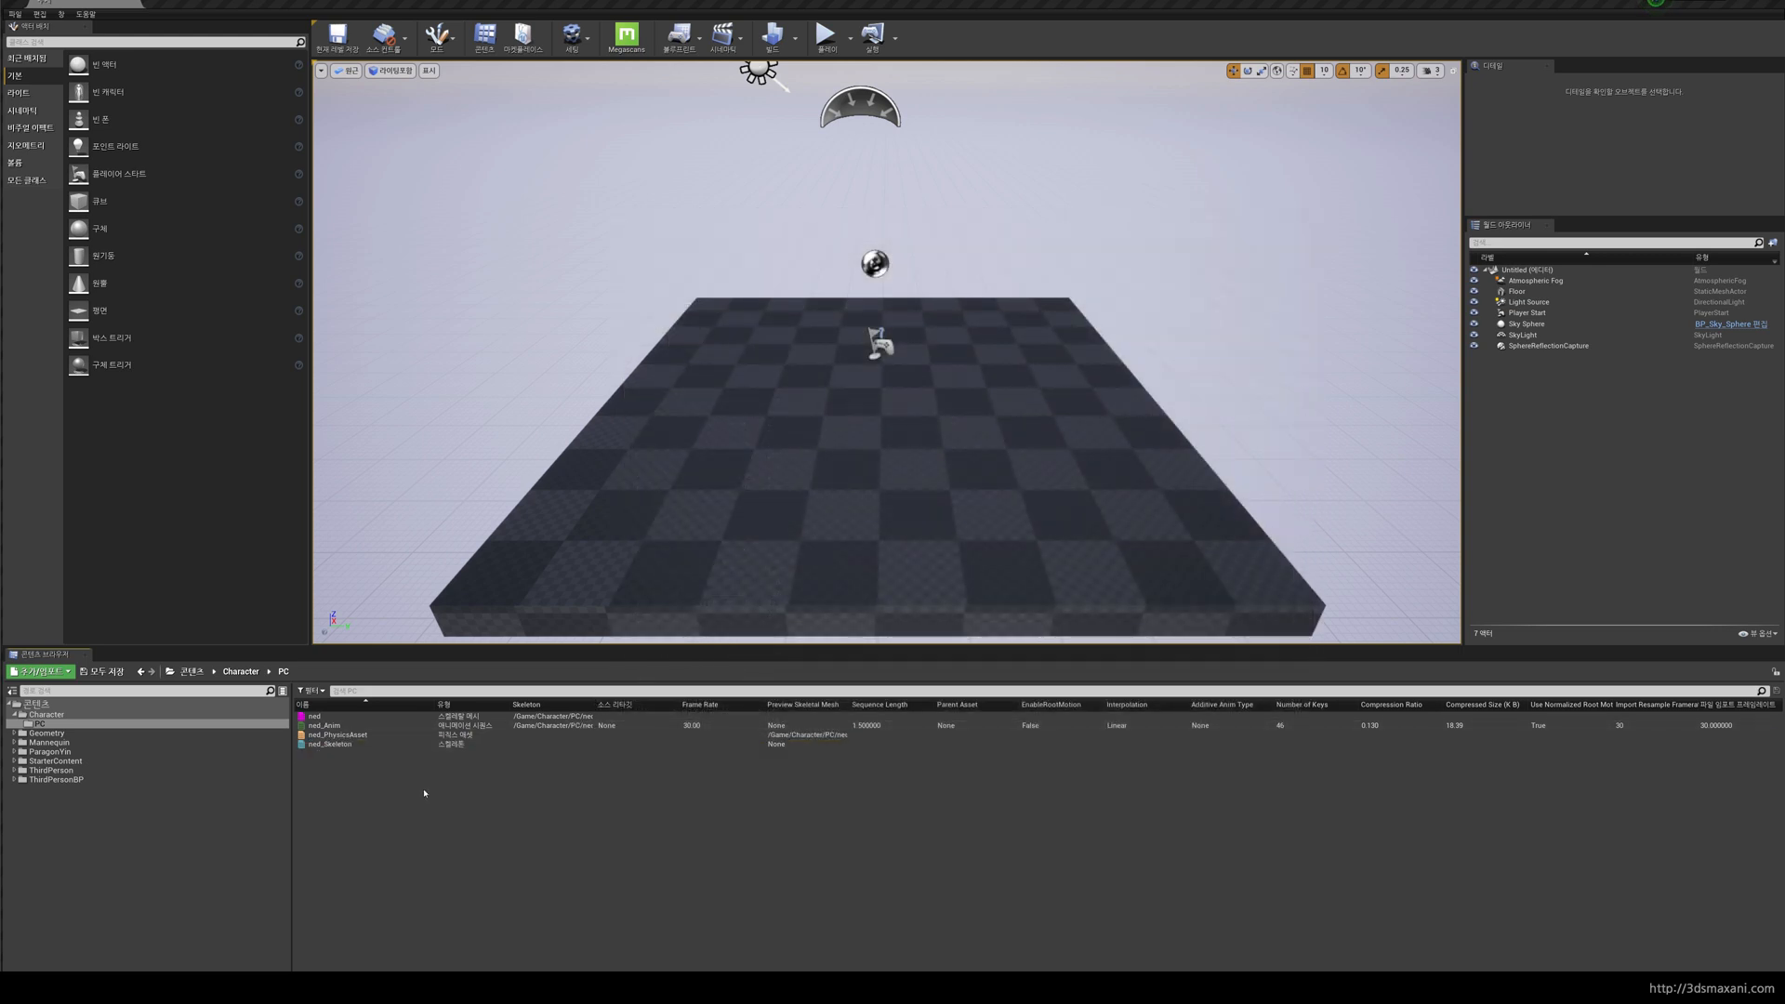
left_click(338, 745)
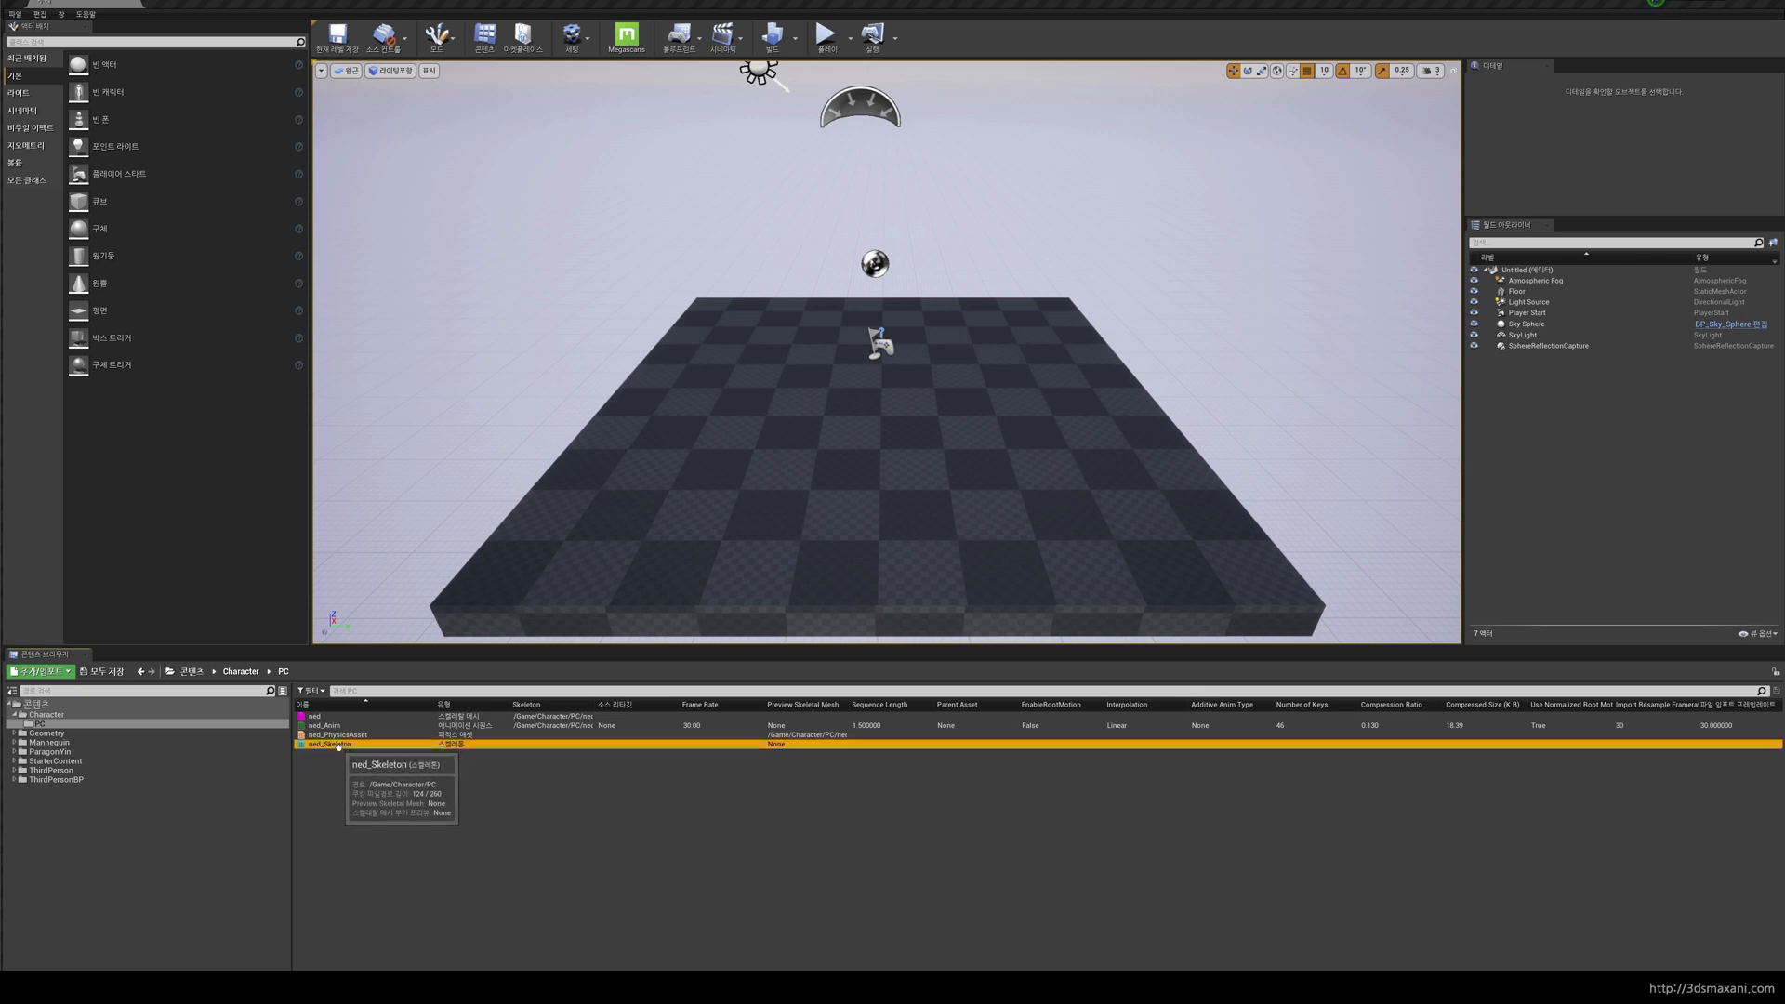
left_click(315, 717)
left_click(318, 726, "ctrl")
left_click(322, 735, "ctrl")
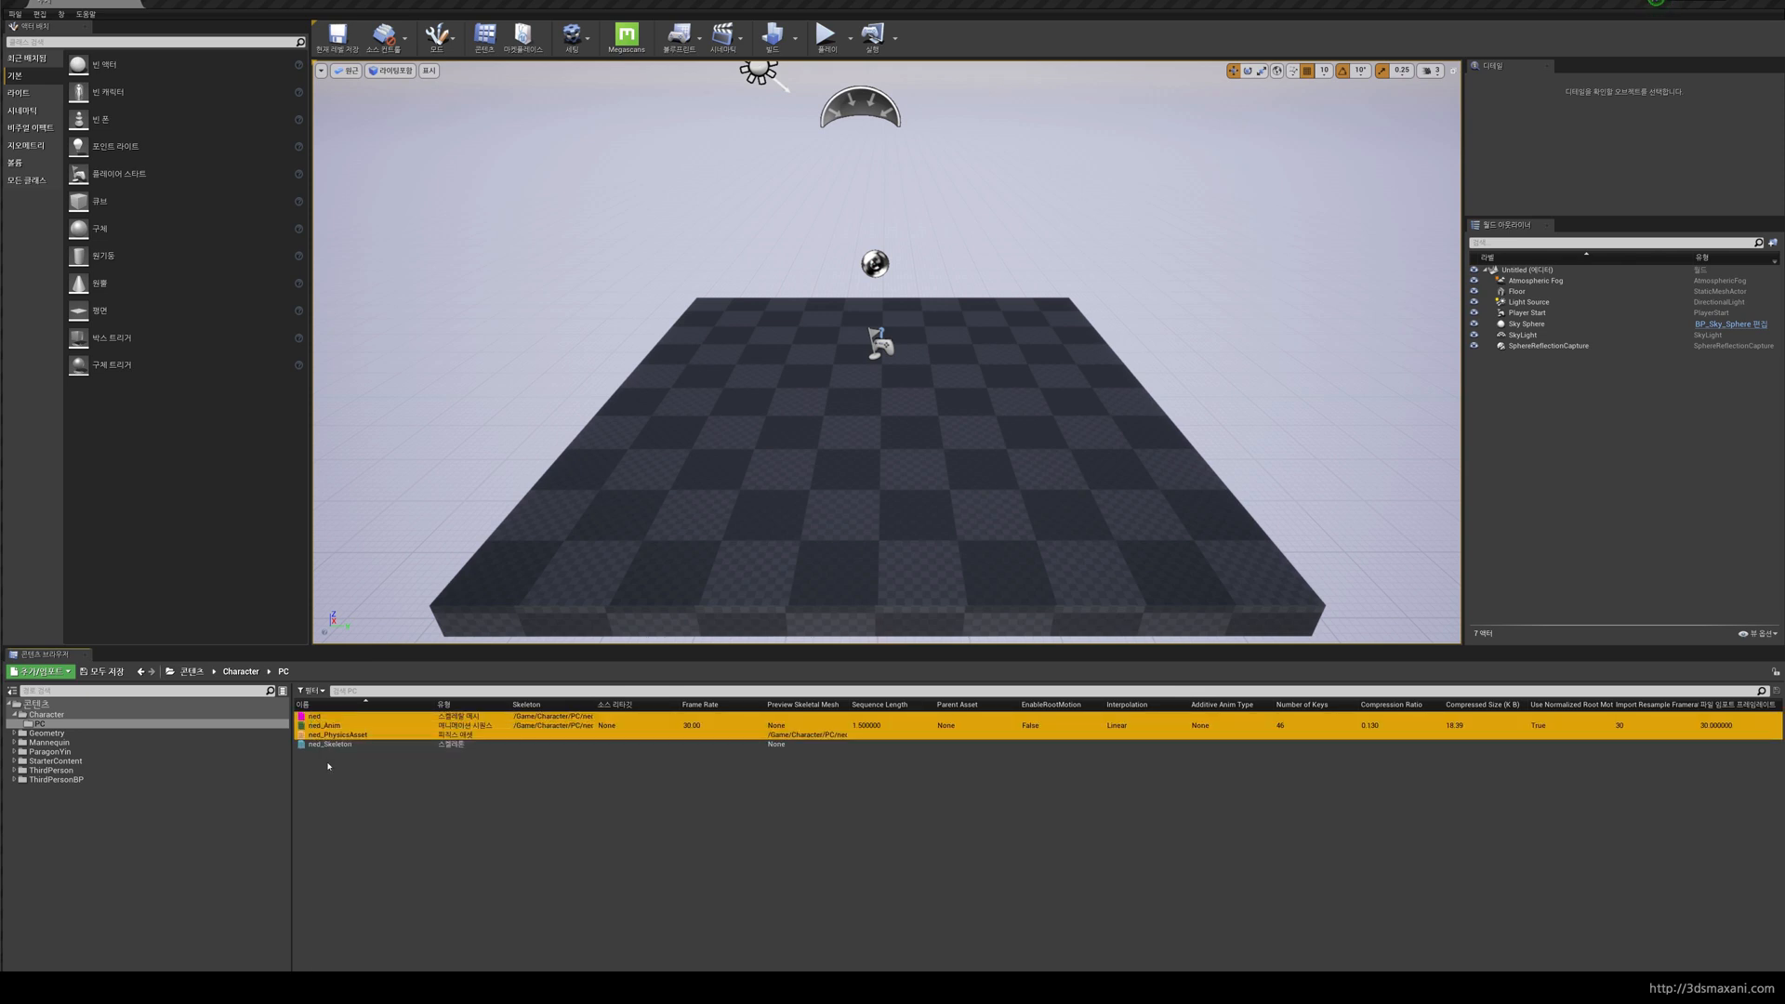
left_click(347, 813)
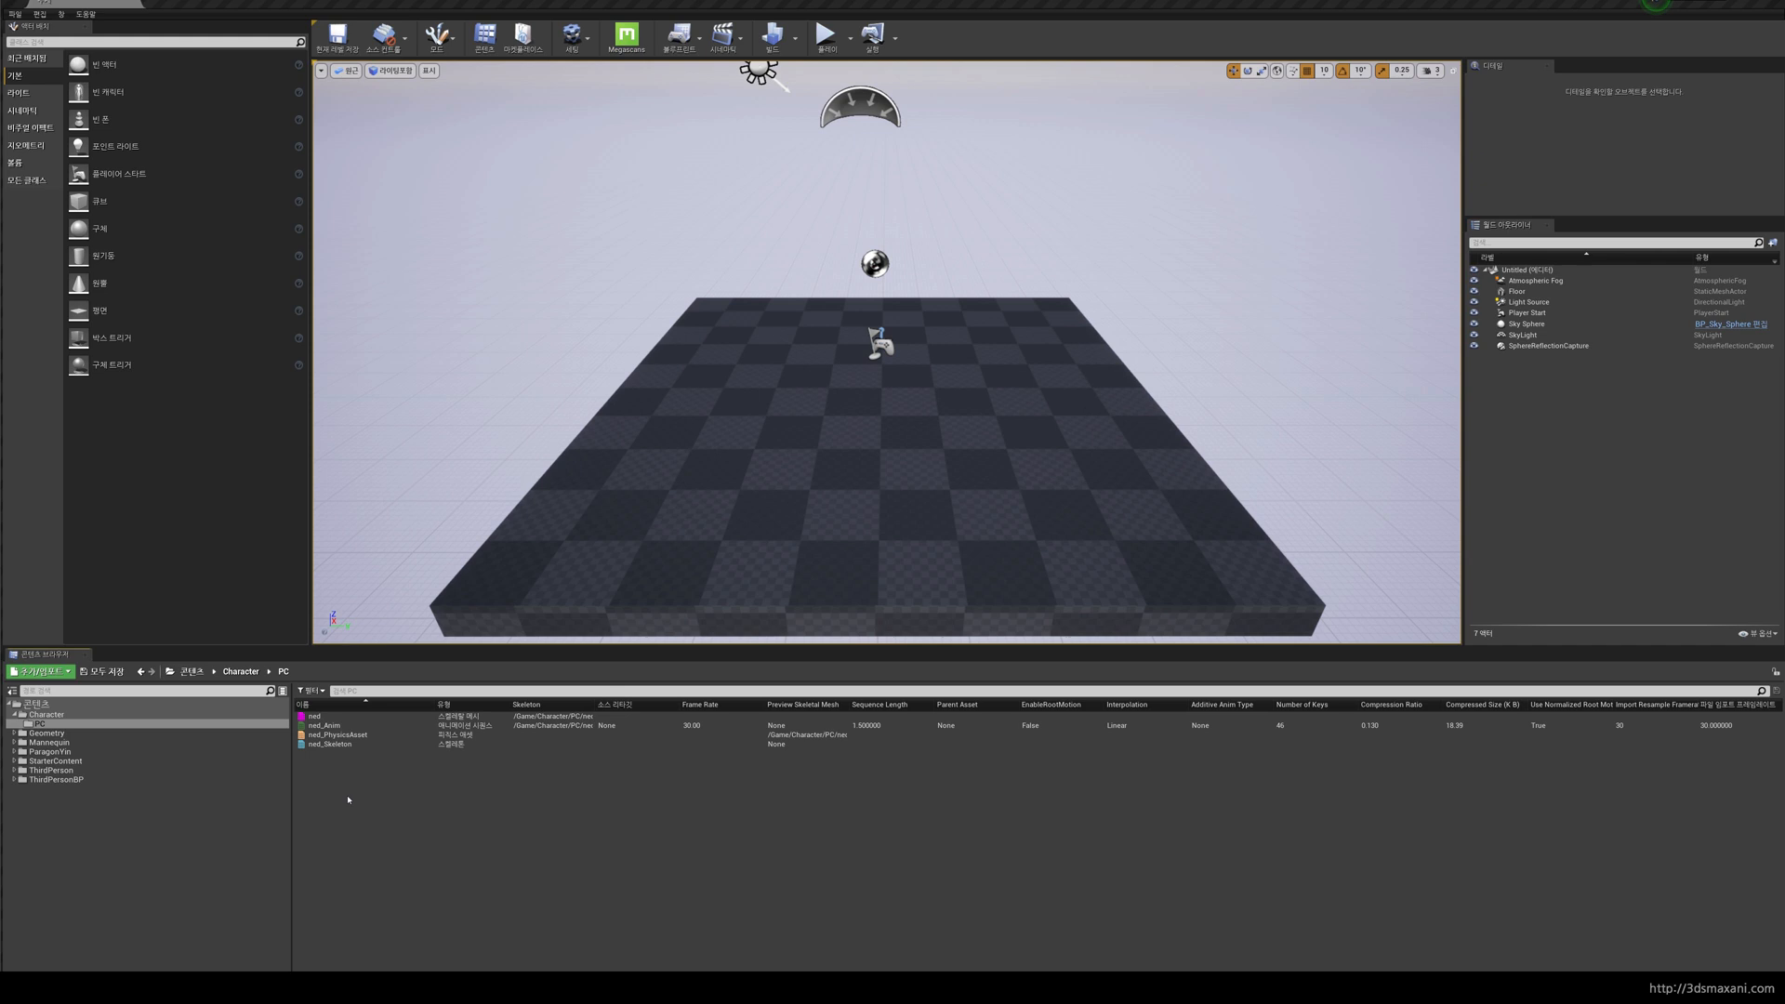
Step: Open the ned skeletal mesh, pick the neck area in the preview, review the mesh's asset details, and close its editor
double_click(313, 717)
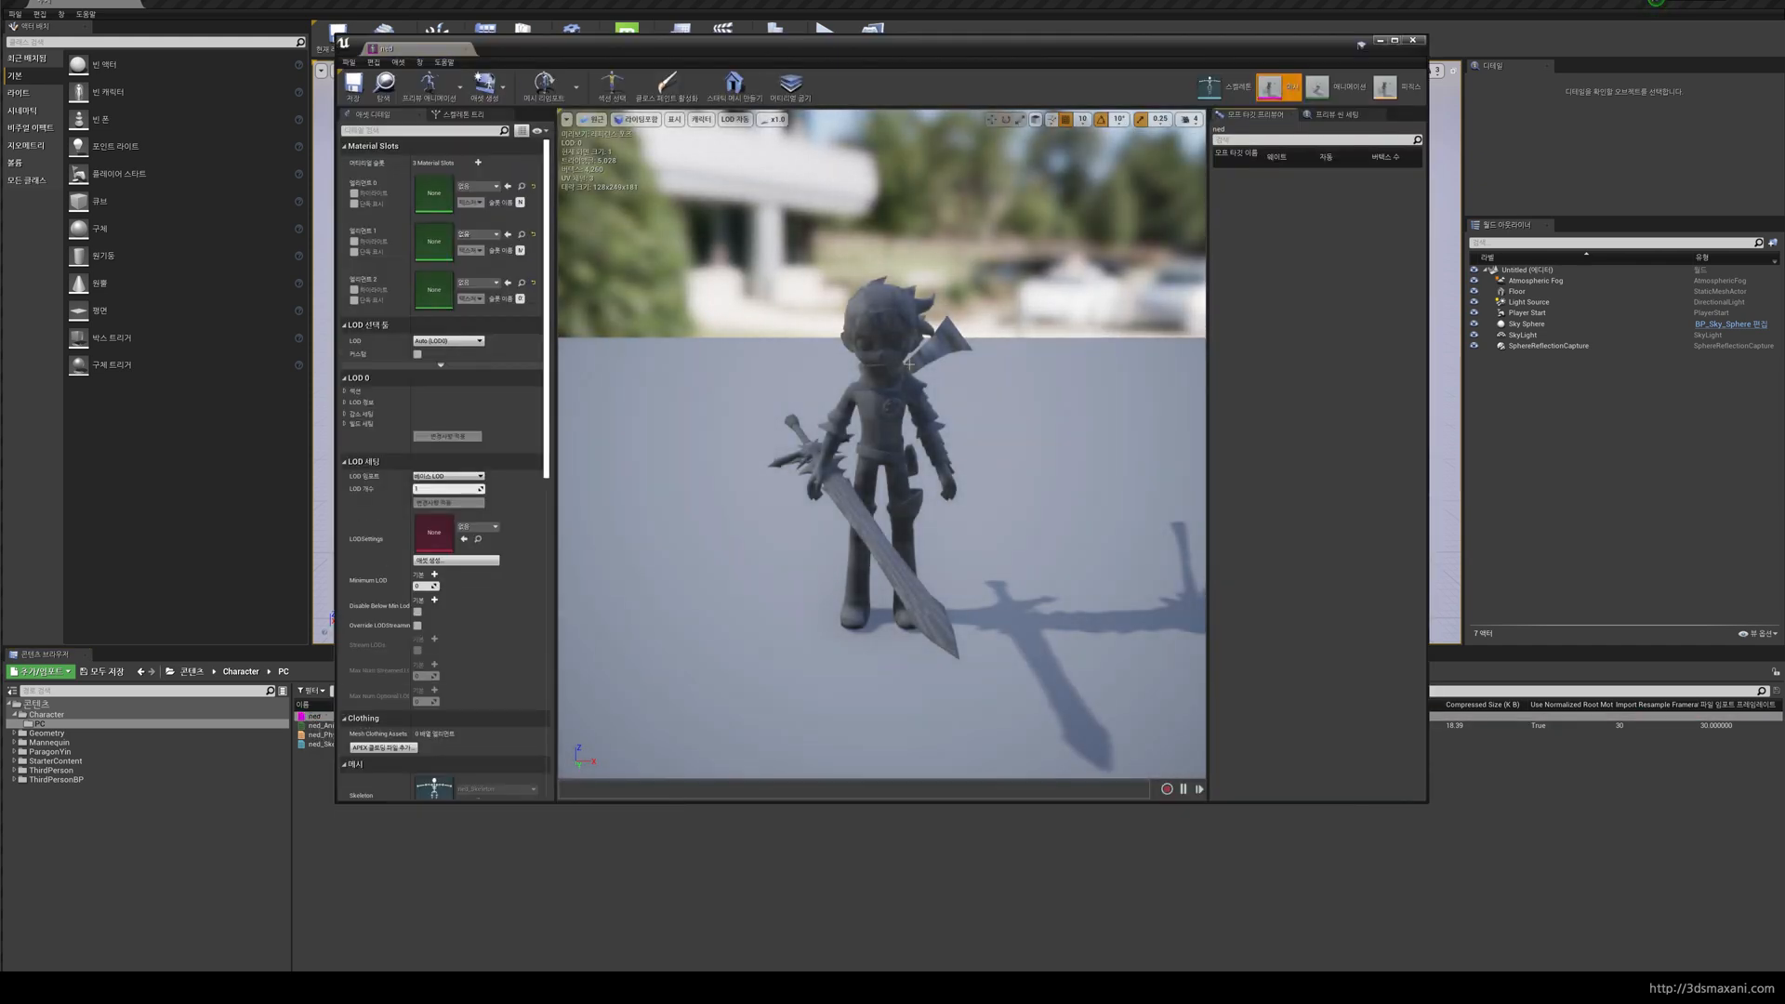
left_click(893, 400)
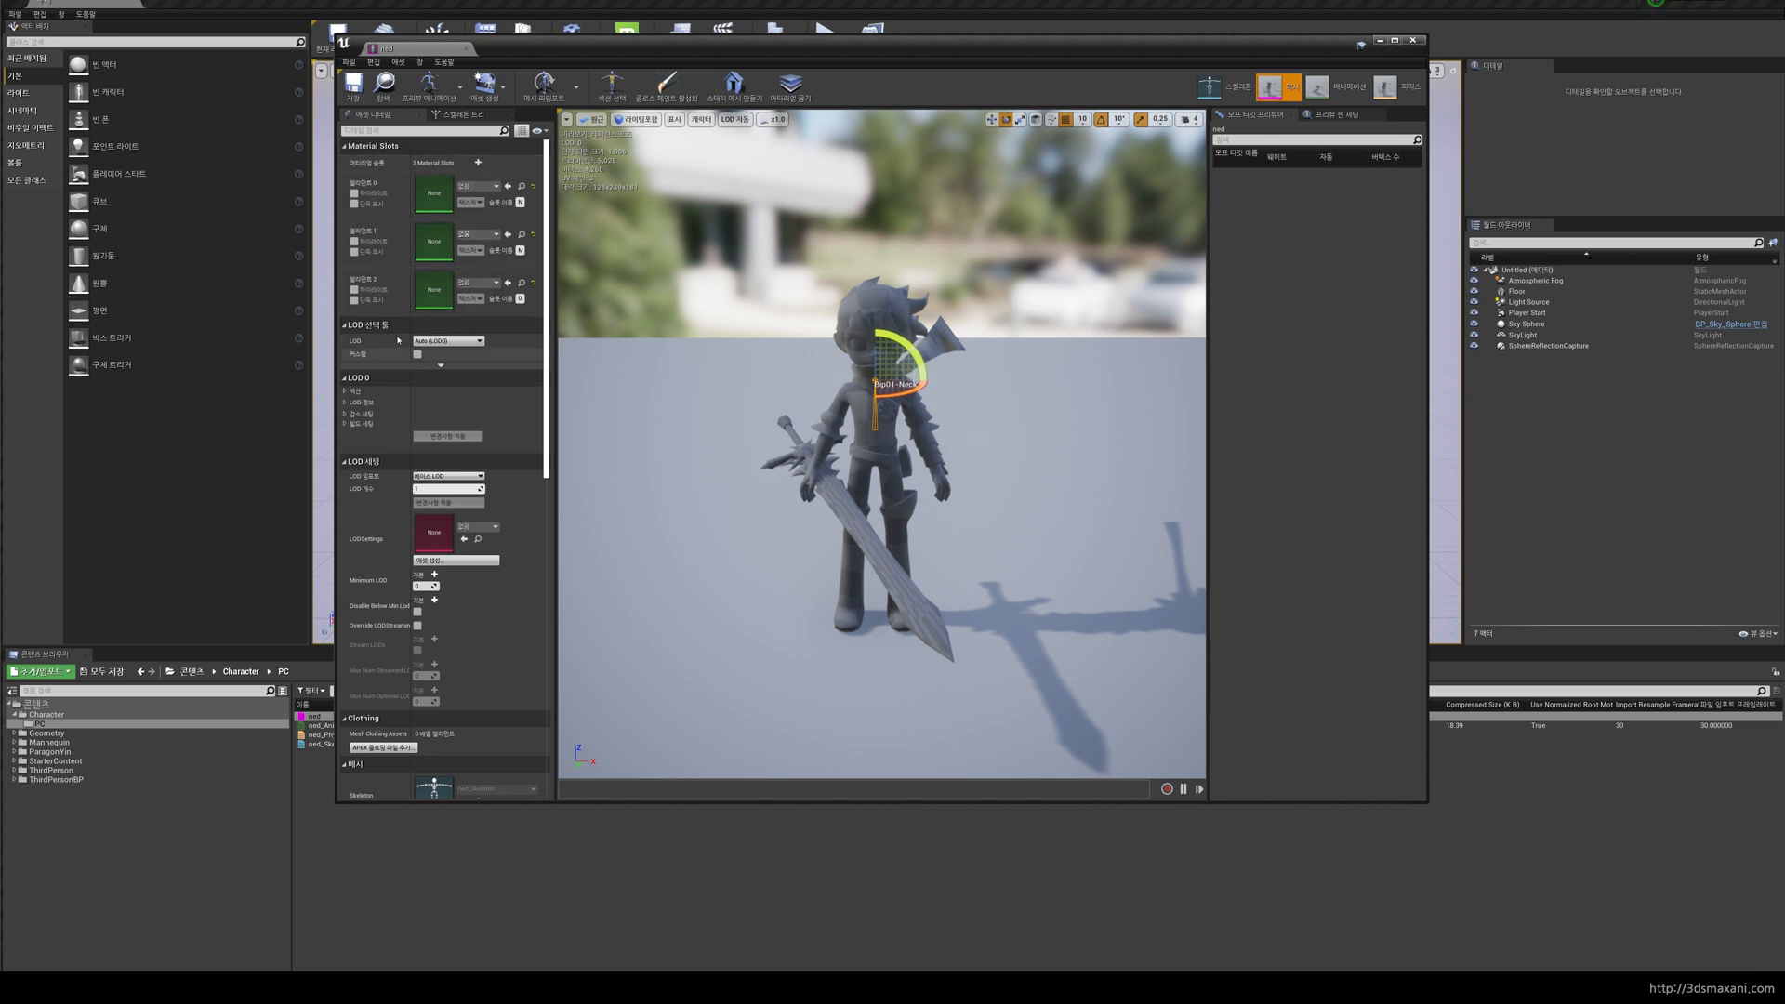
scroll(364, 205, "down", 5)
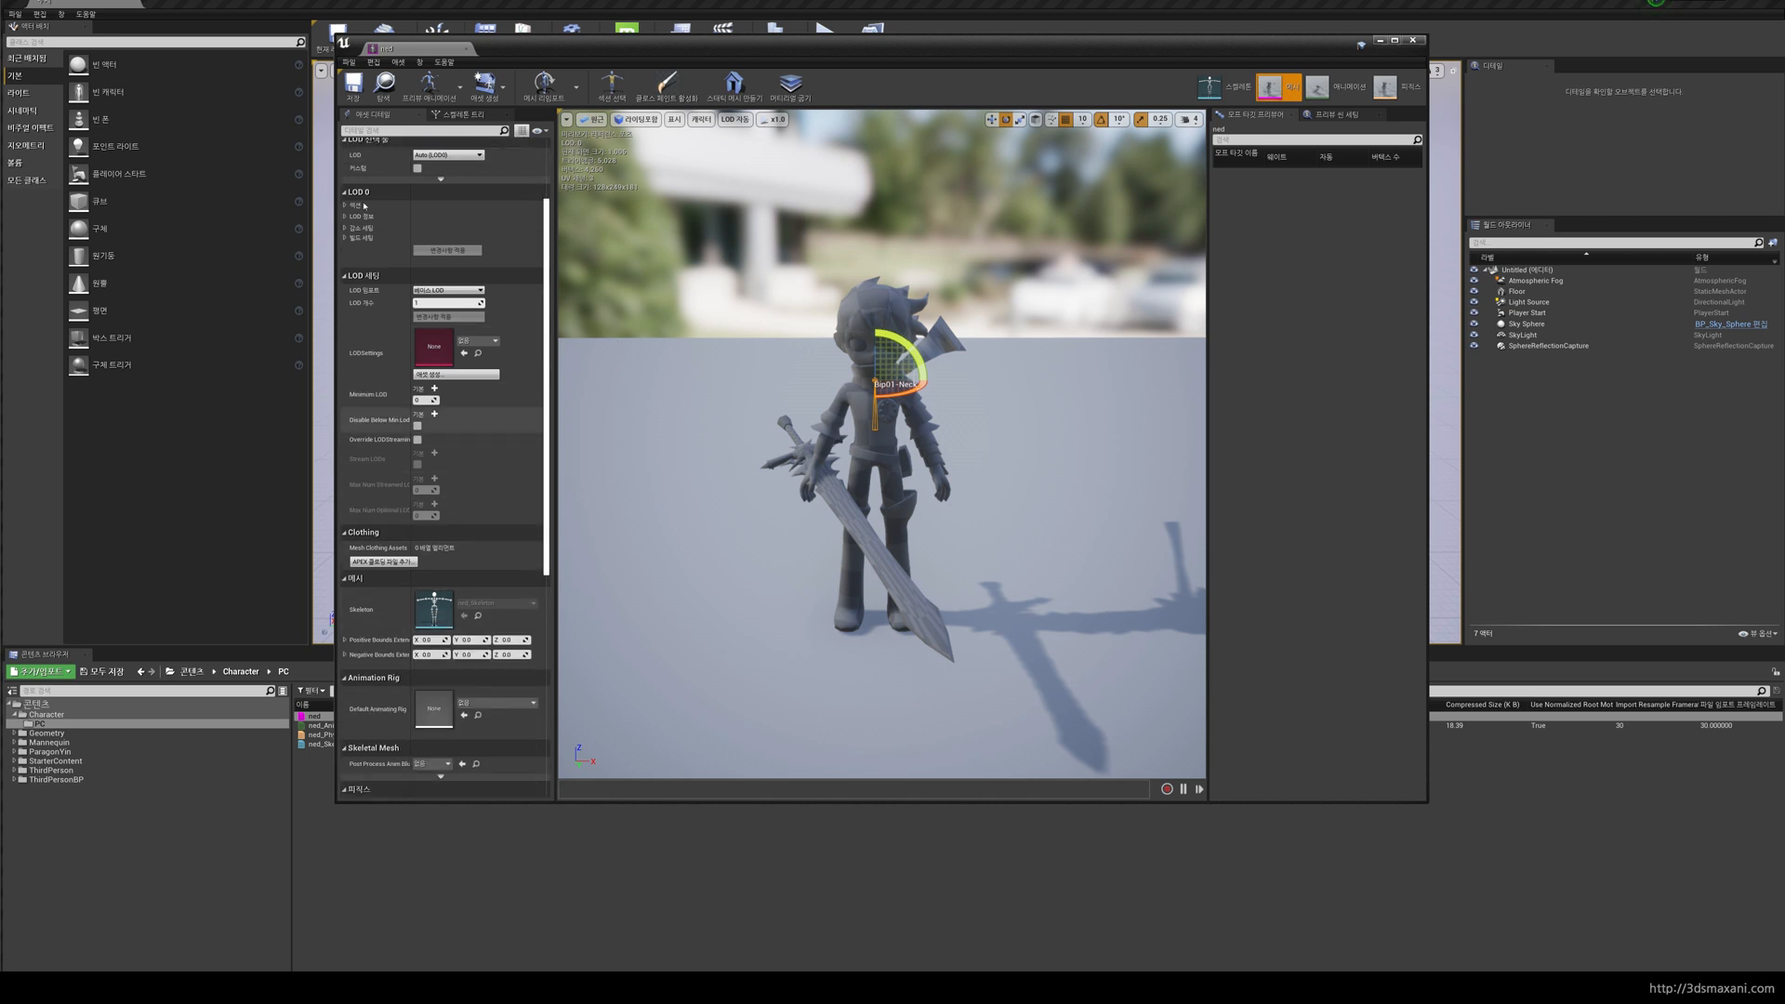
left_click(465, 48)
Step: Open the ned_Anim animation sequence, scrub its timeline to the last frame, and close the animation editor
double_click(325, 725)
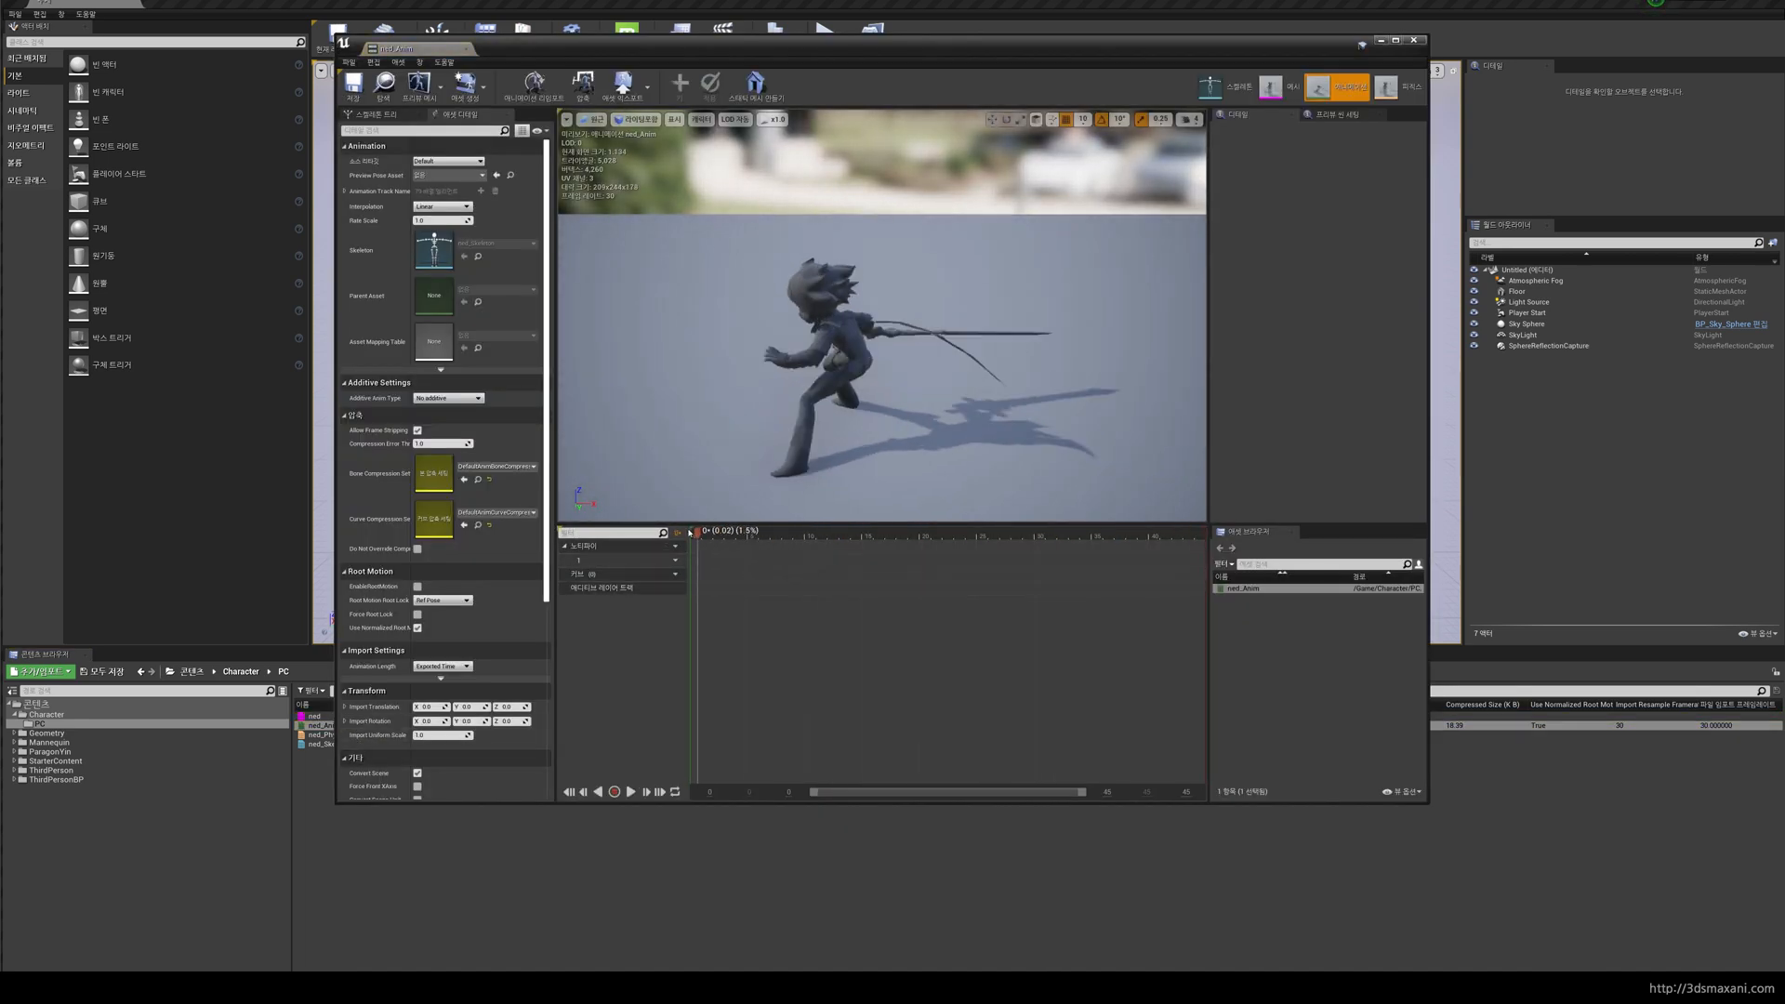
left_click(757, 535)
left_click_drag(758, 535, 1204, 558)
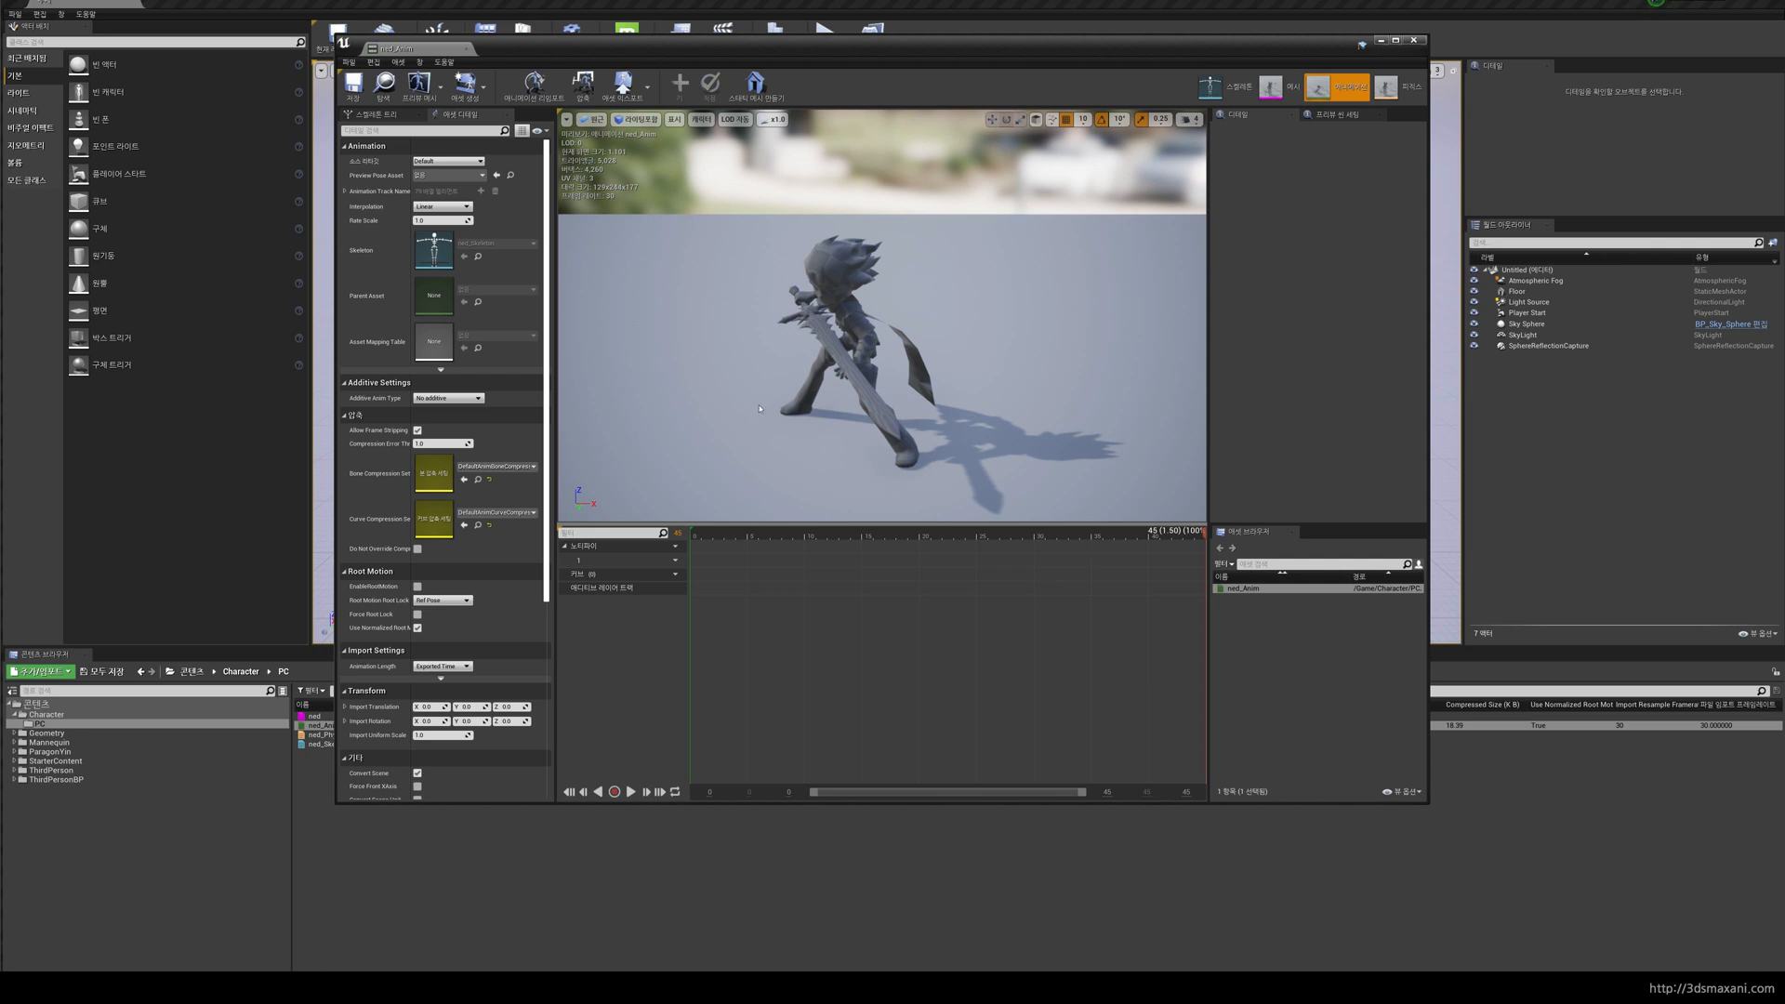
mouse_move(588, 47)
left_mouse_down()
mouse_move(572, 47)
mouse_move(673, 30)
mouse_move(593, 126)
mouse_move(588, 58)
left_mouse_up()
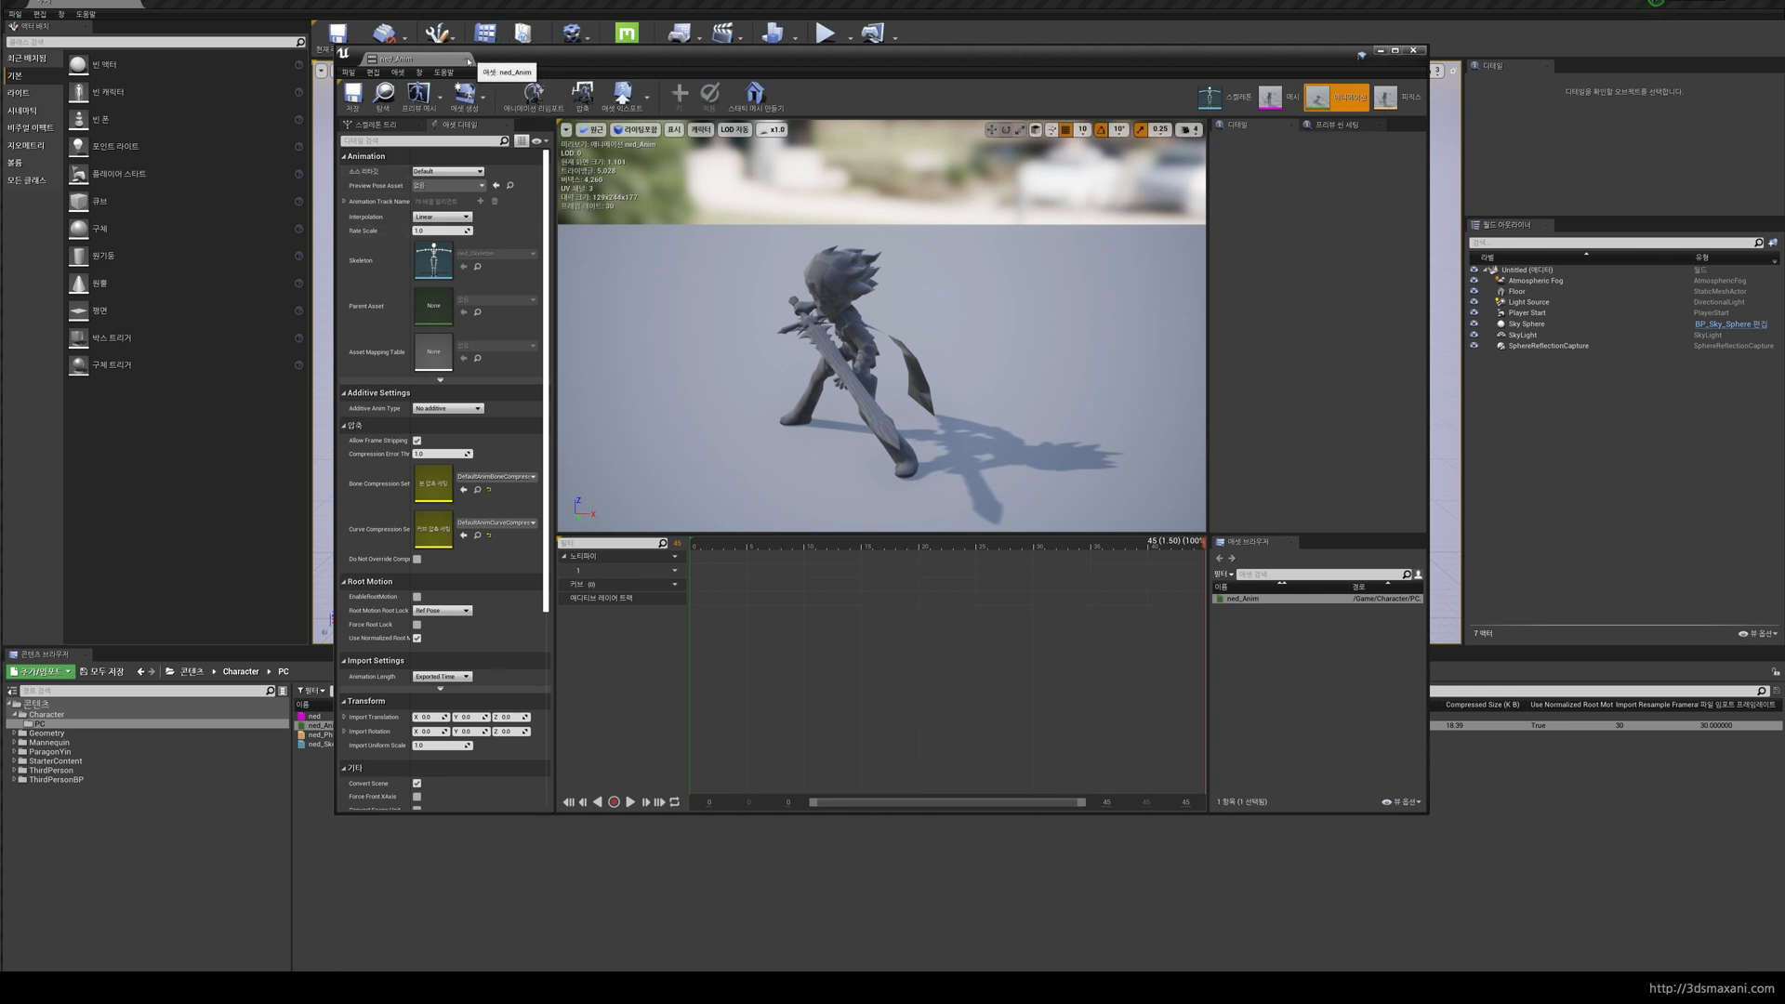
left_click(469, 60)
Step: Open ned_PhysicsAsset to view the collision bodies on the character, and close its editor
double_click(337, 734)
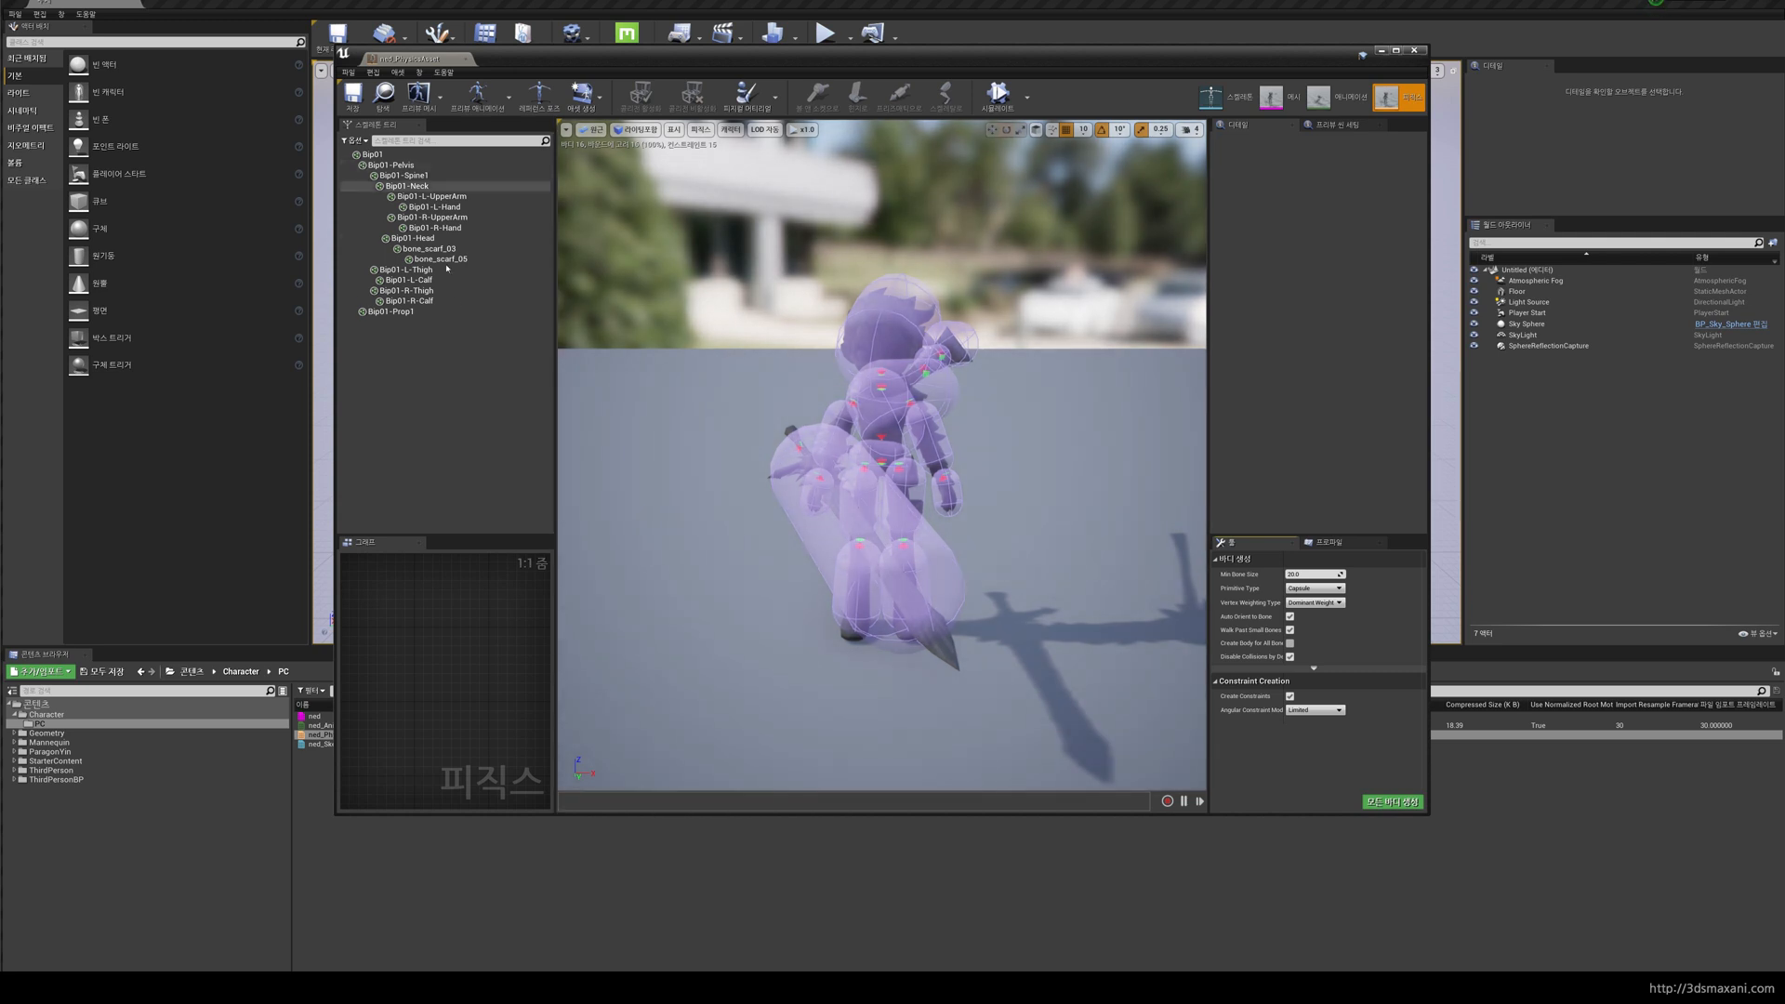
left_click(468, 59)
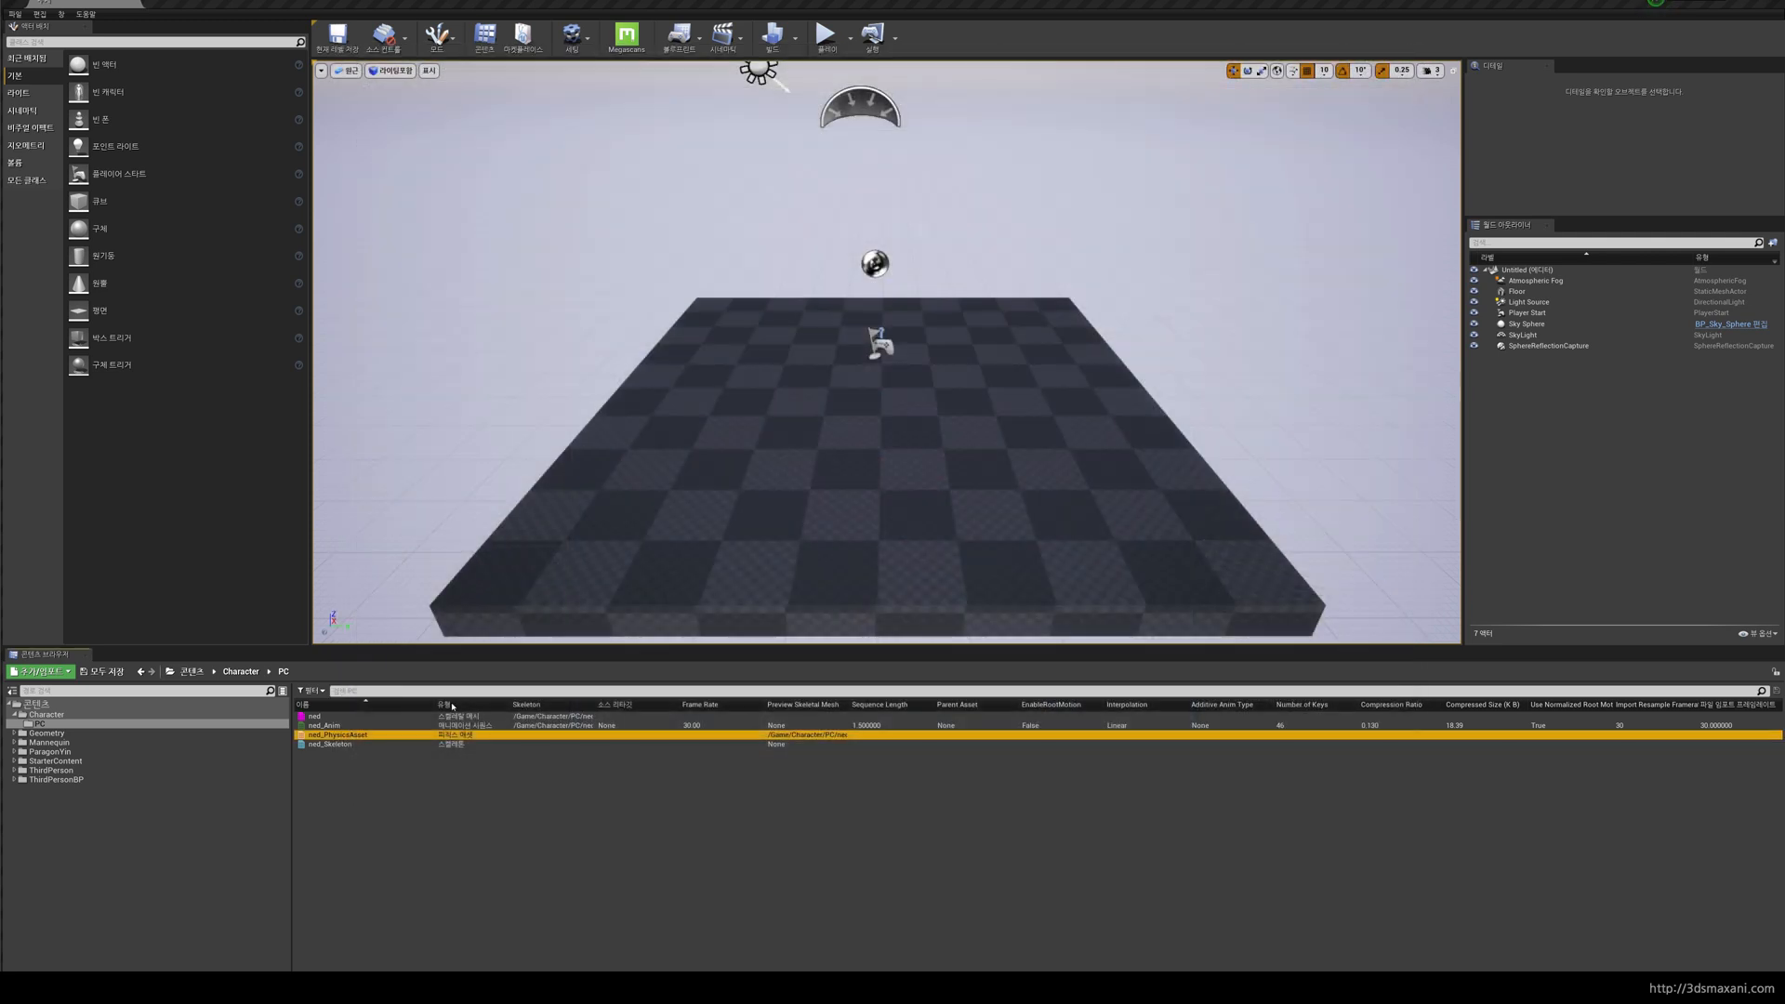
Step: Open ned_Skeleton, inspect bones in its hierarchy such as Bip01-L-Finger01, Bip01-Neck and the root Bip01, and close the skeleton editor
double_click(331, 743)
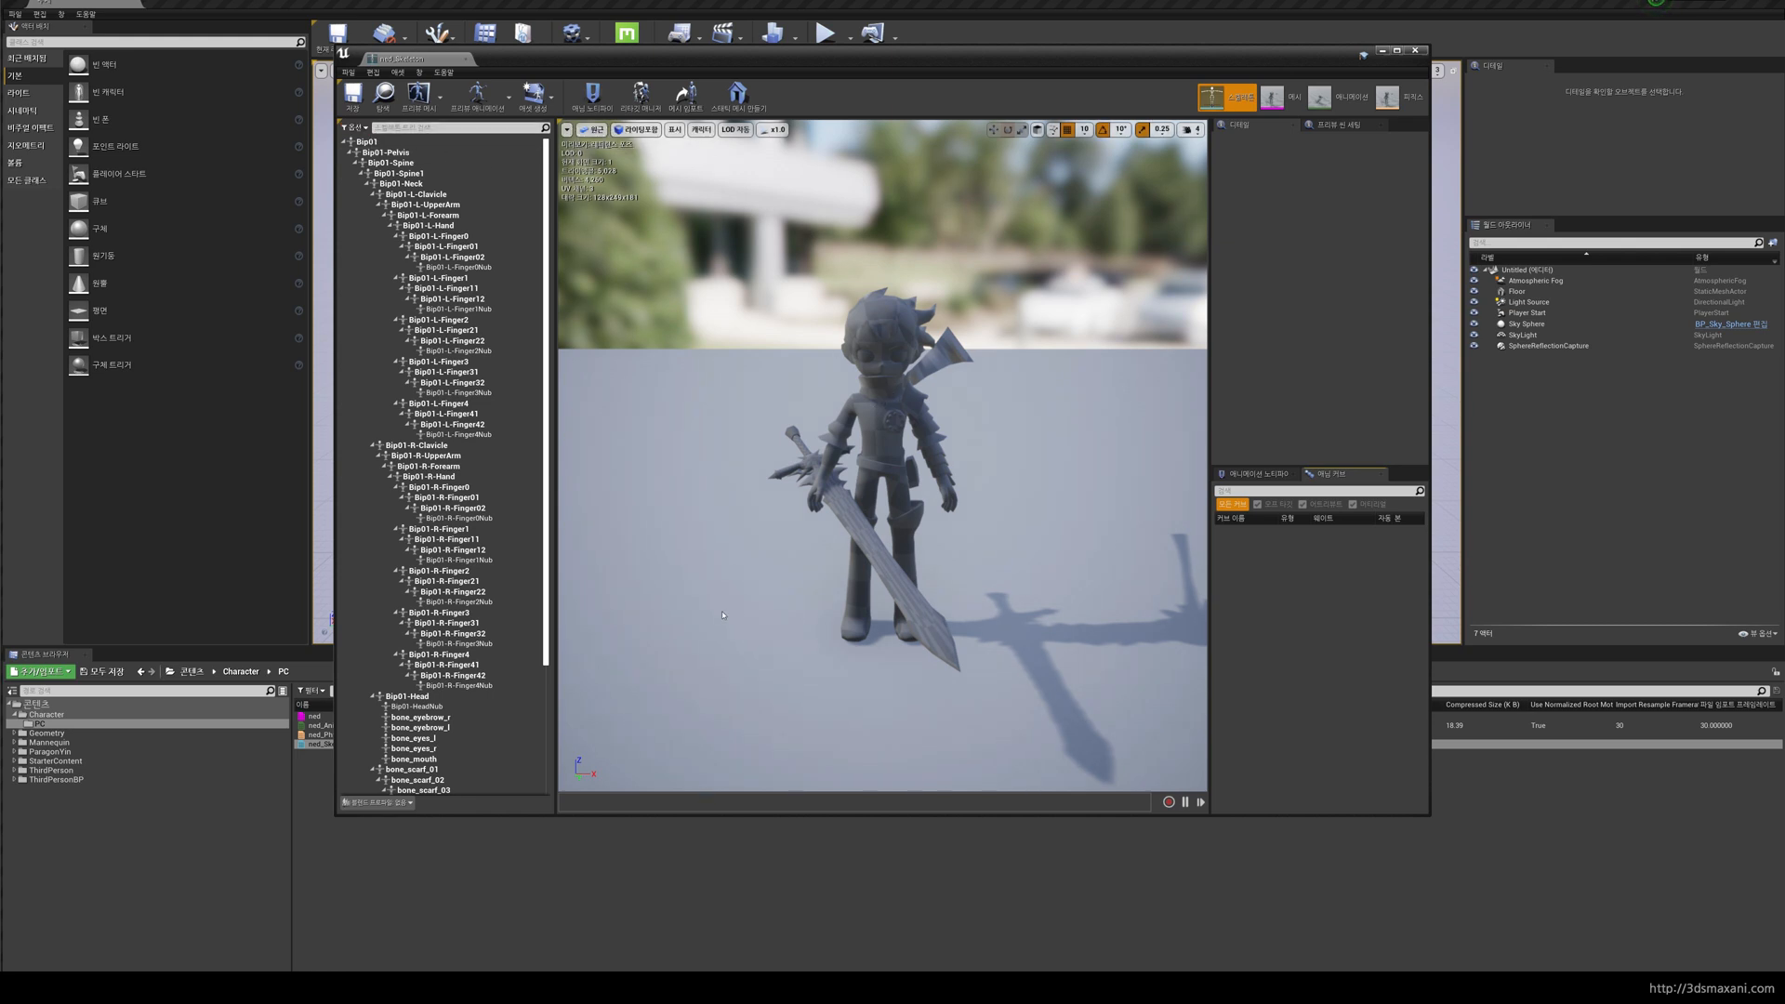
left_click(371, 142)
left_click(391, 163)
left_click(402, 190)
left_click(412, 247)
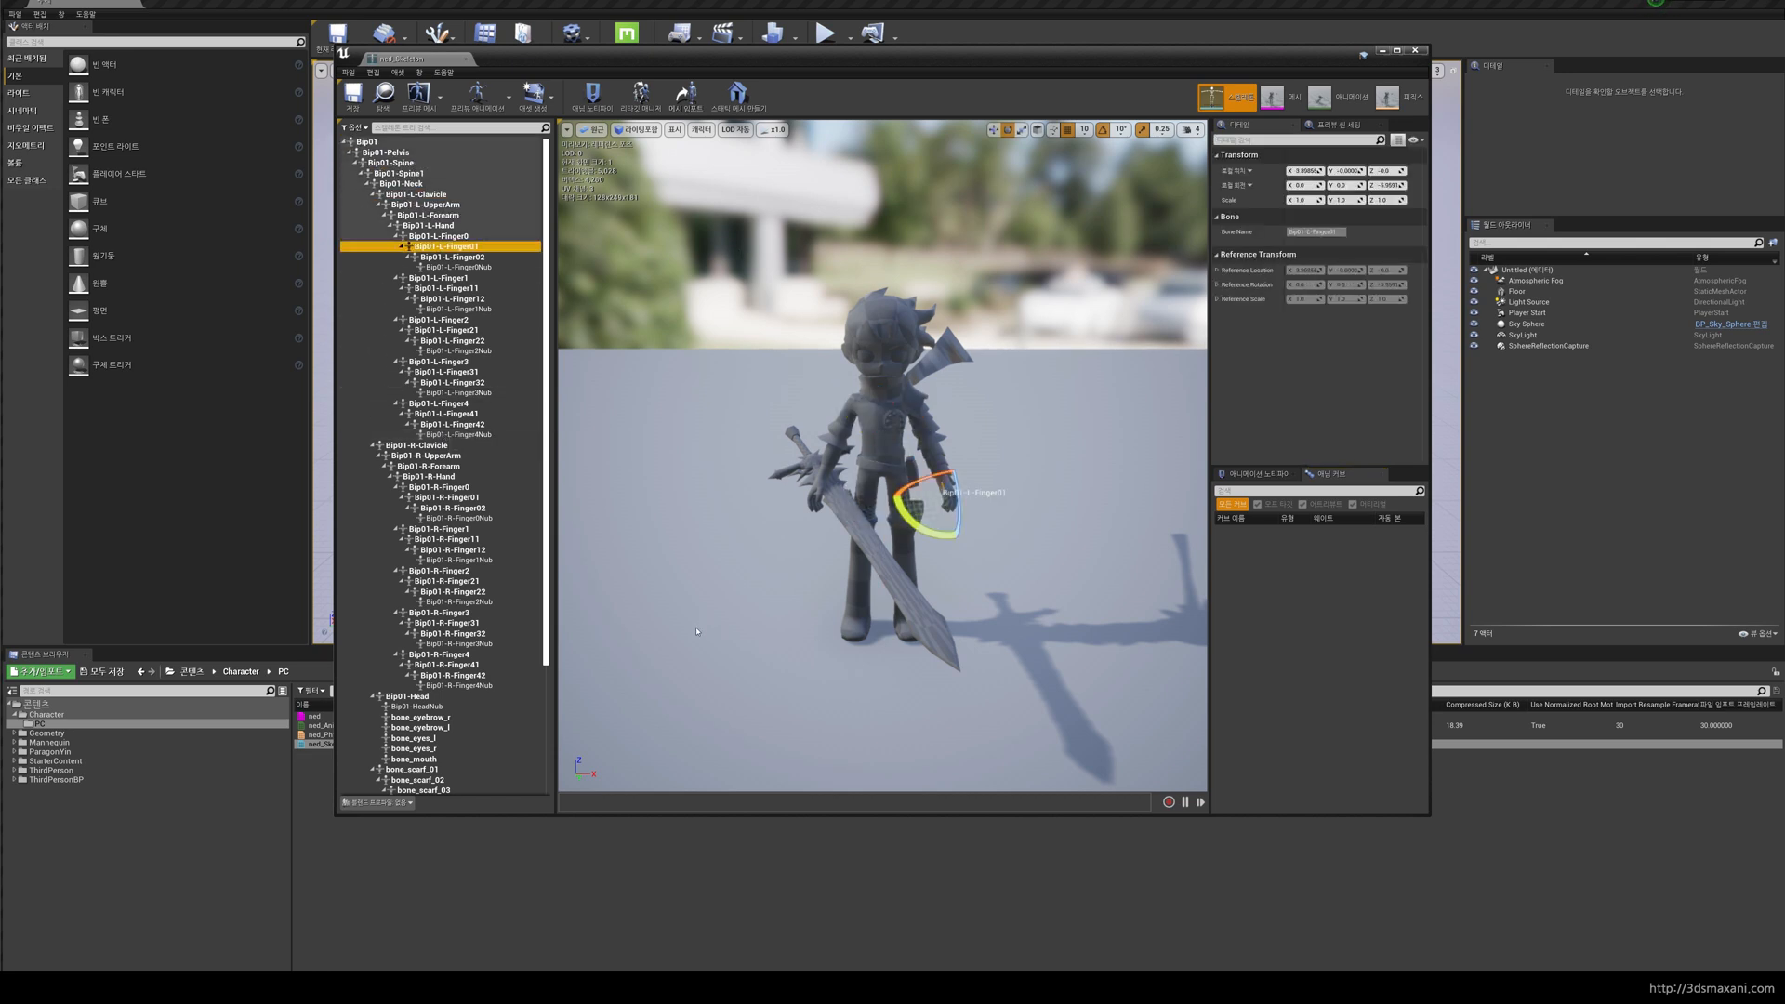
left_click(449, 185)
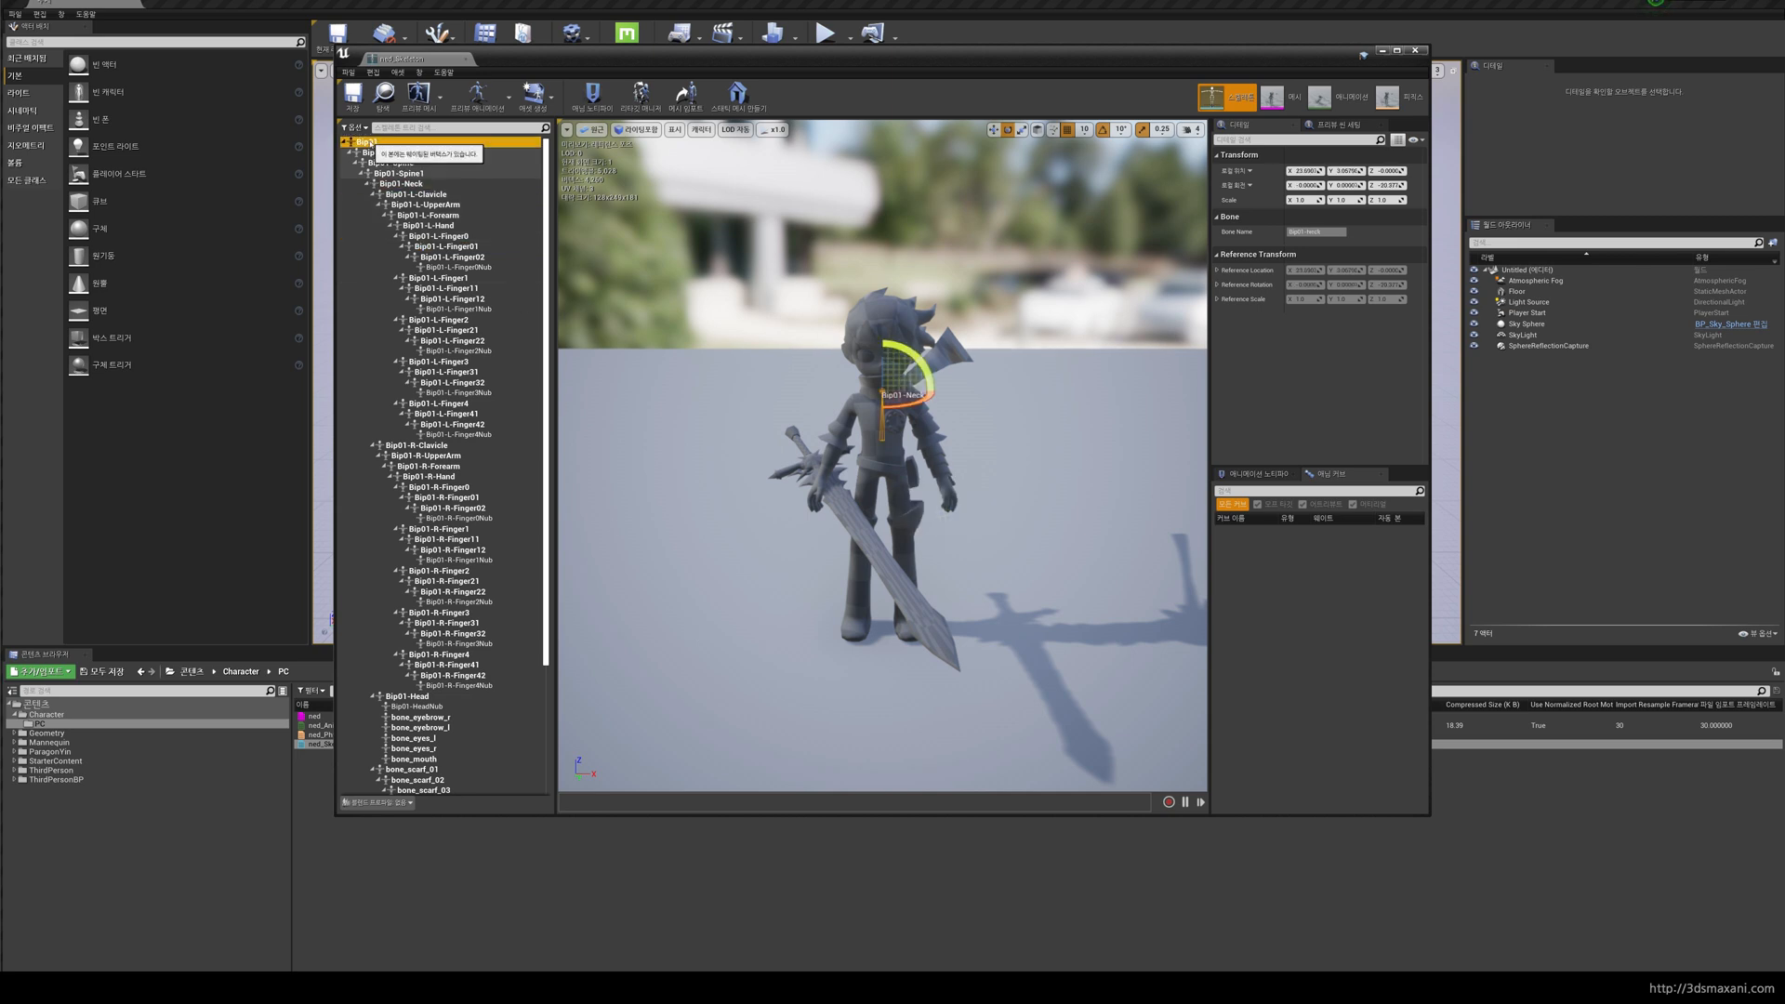
left_click(450, 142)
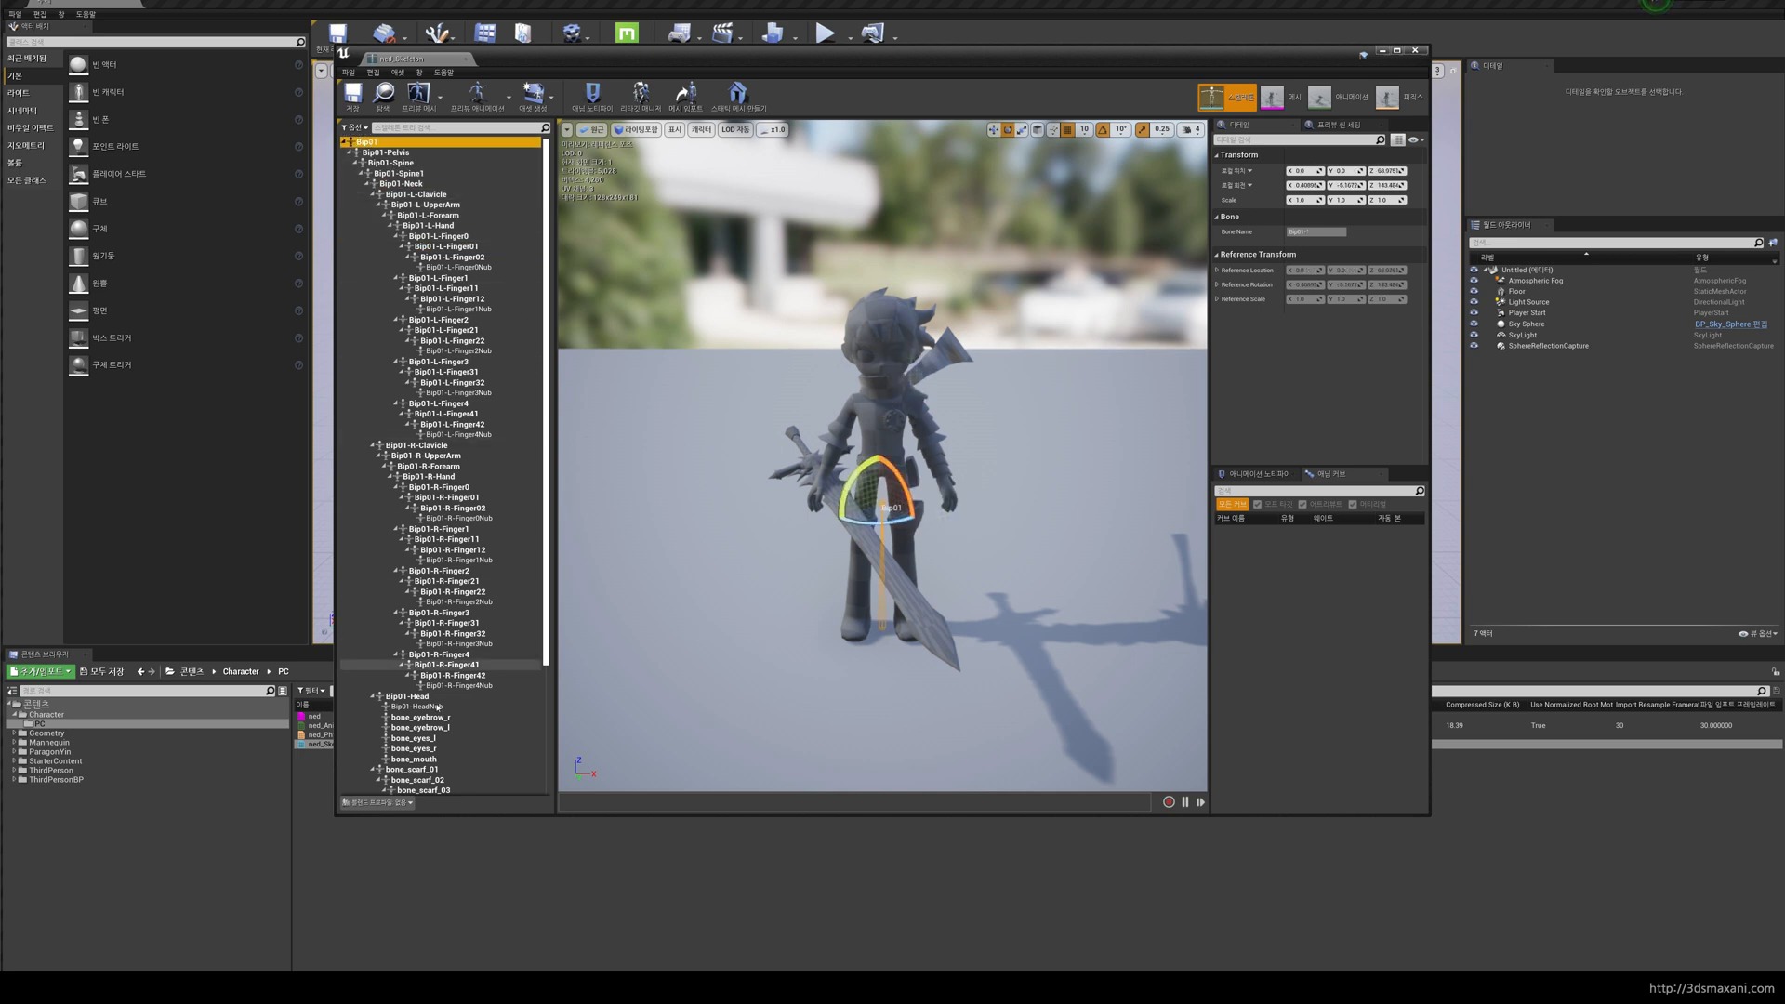
left_click(1416, 51)
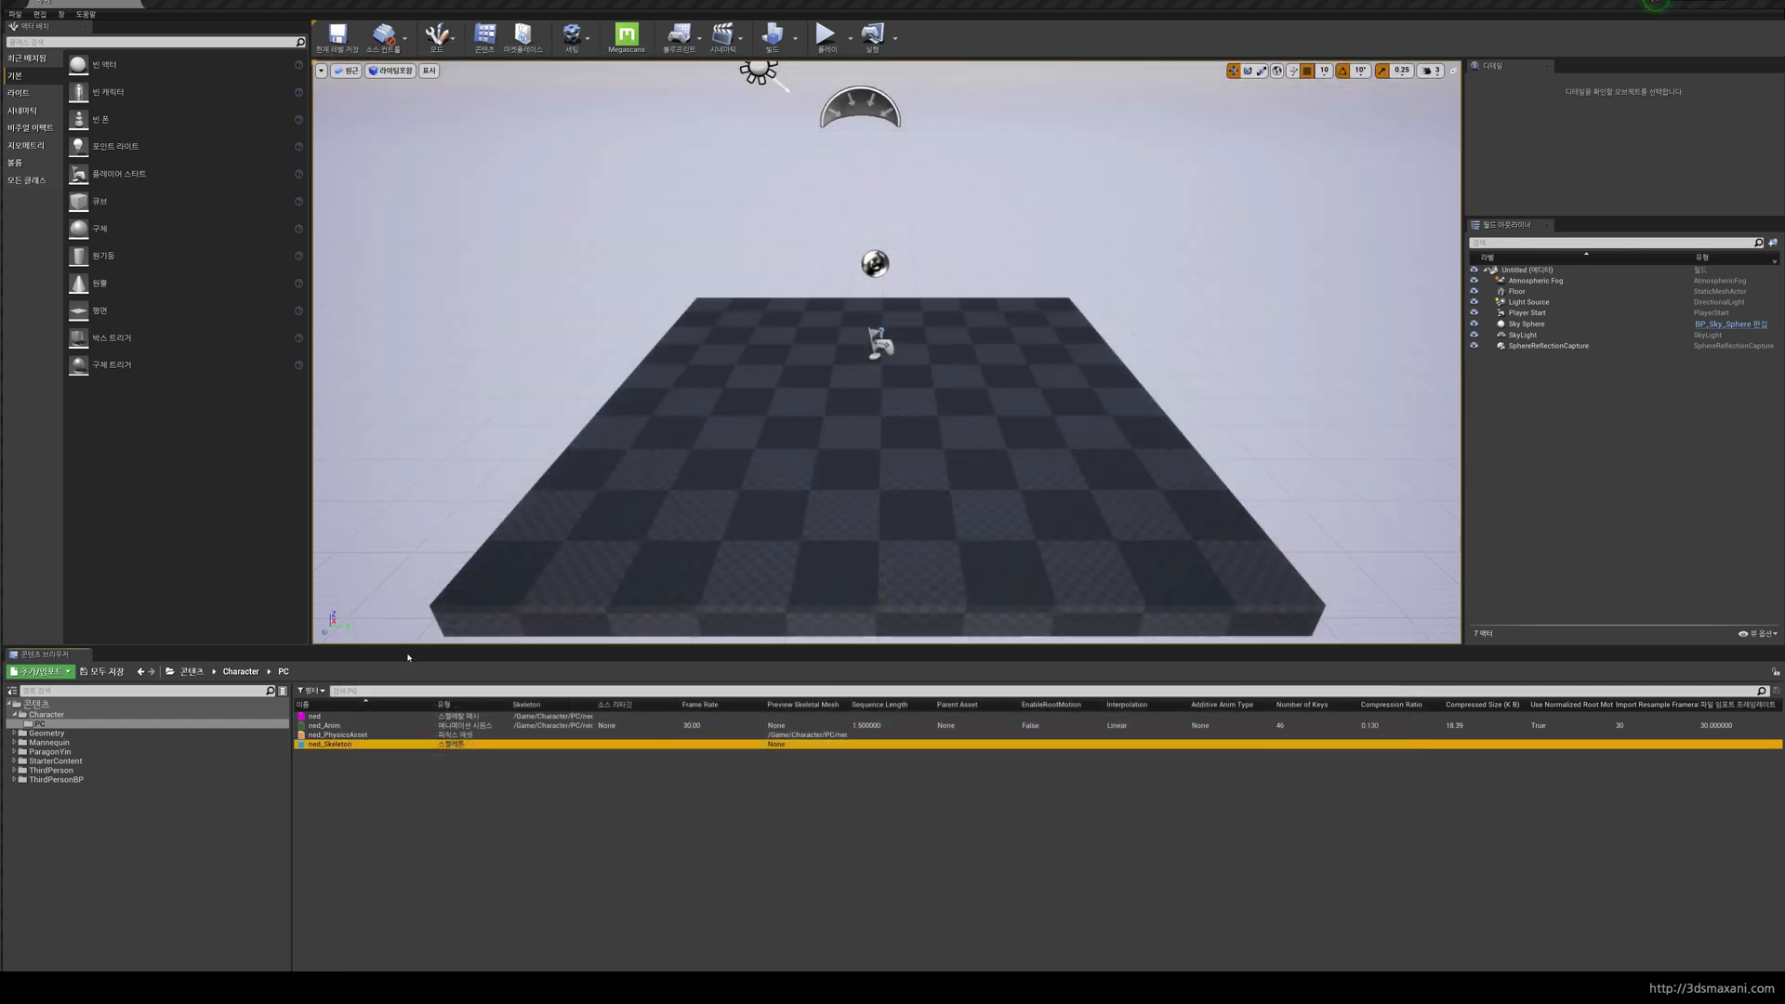
Step: Select all four ned assets in the PC folder together
left_click(317, 717, "shift")
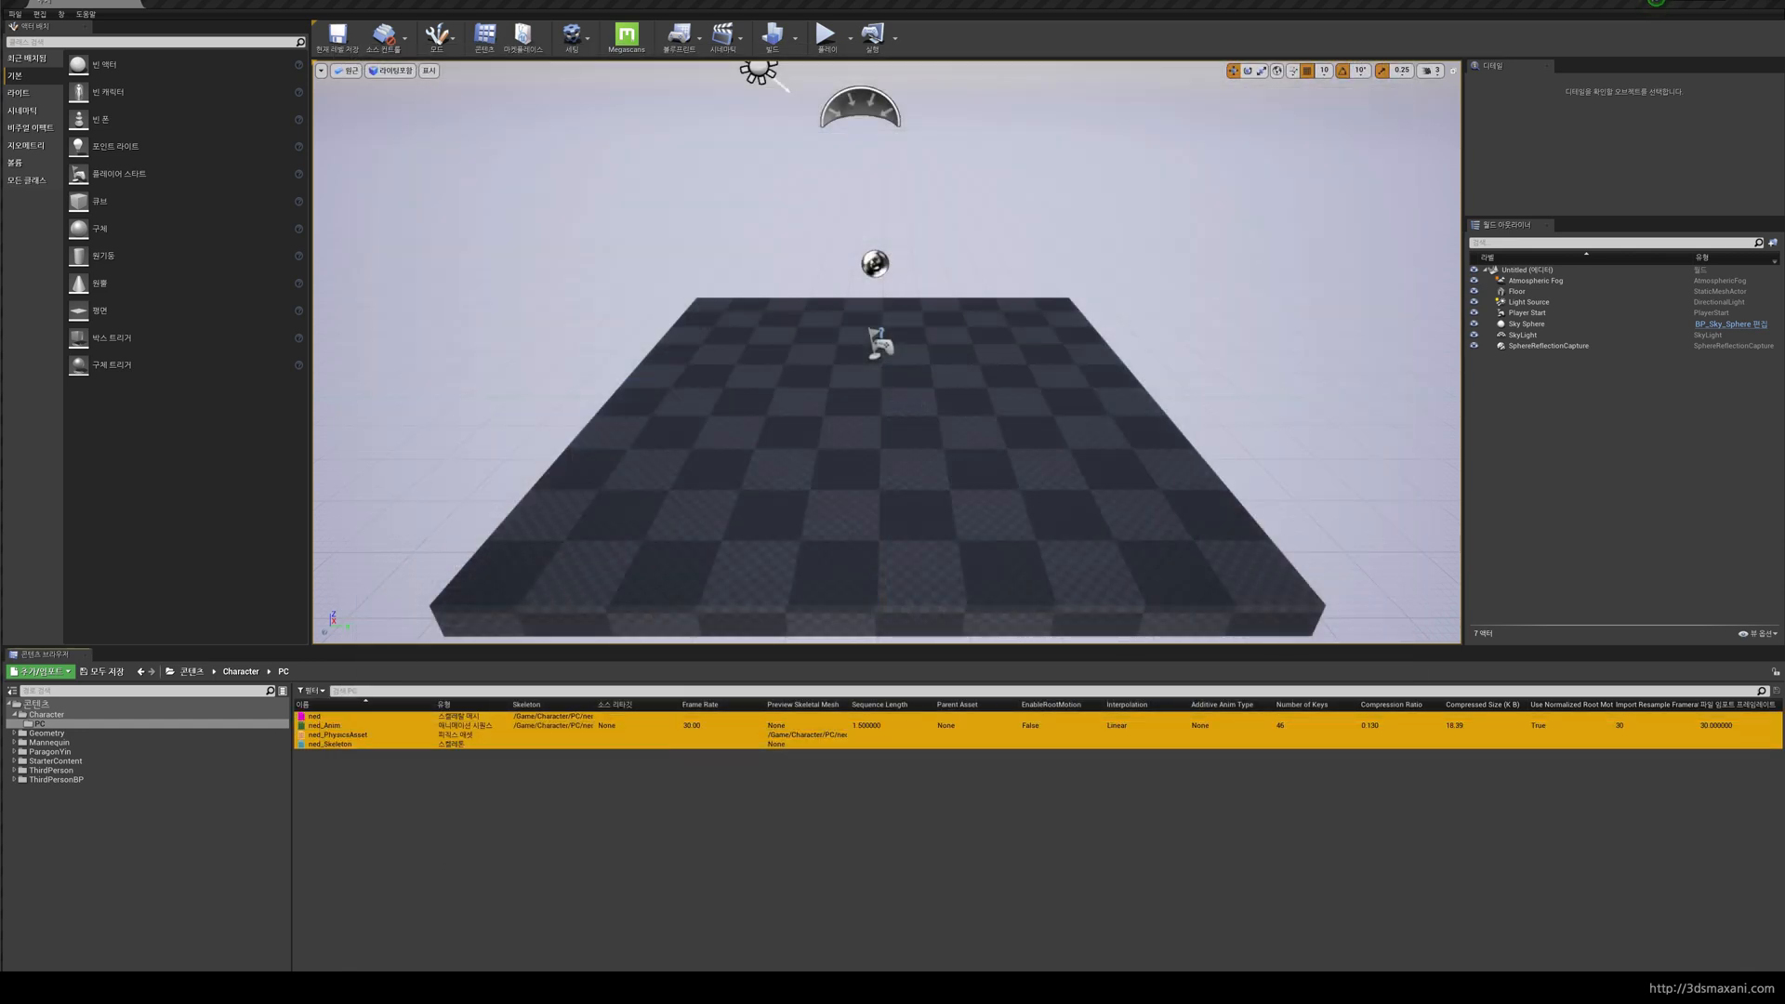